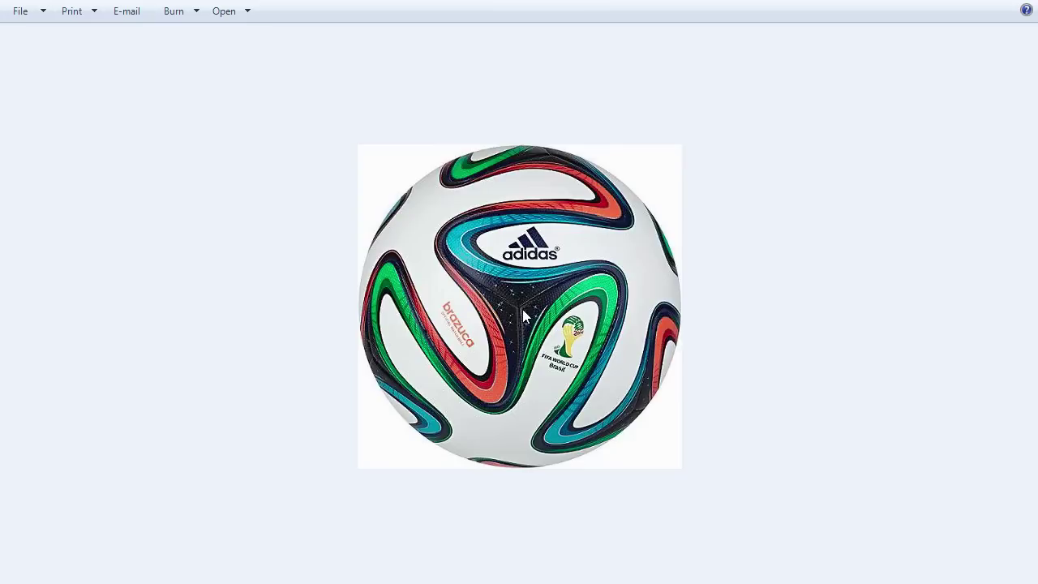
View the reference image of the ball's separate cross-shaped panels
key("Right")
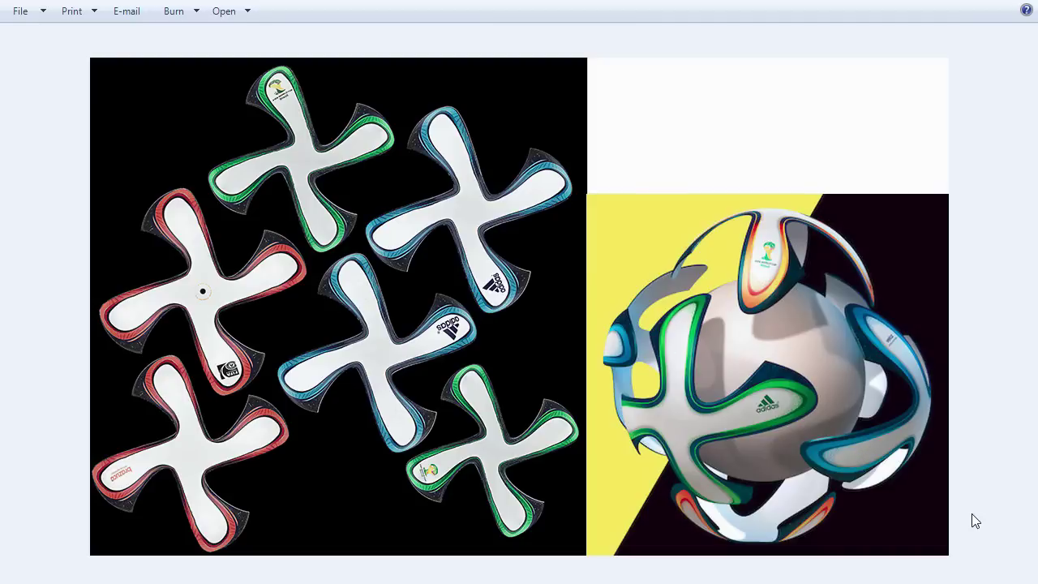
Switch to Houdini, create a Geometry object, go inside it and delete its default File node
key("Tab")
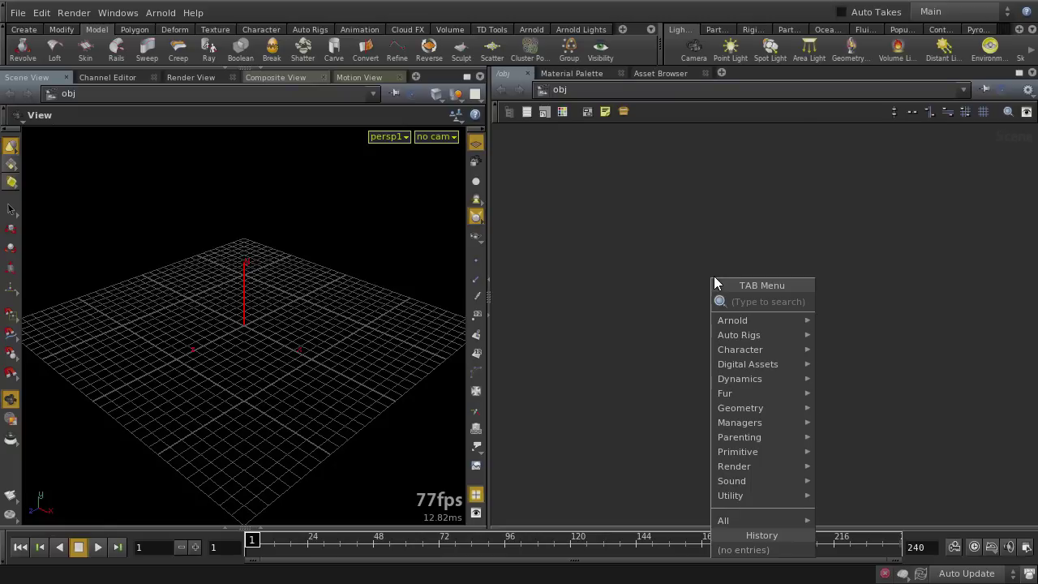
type("geo")
key("Return")
key("Return")
key("i")
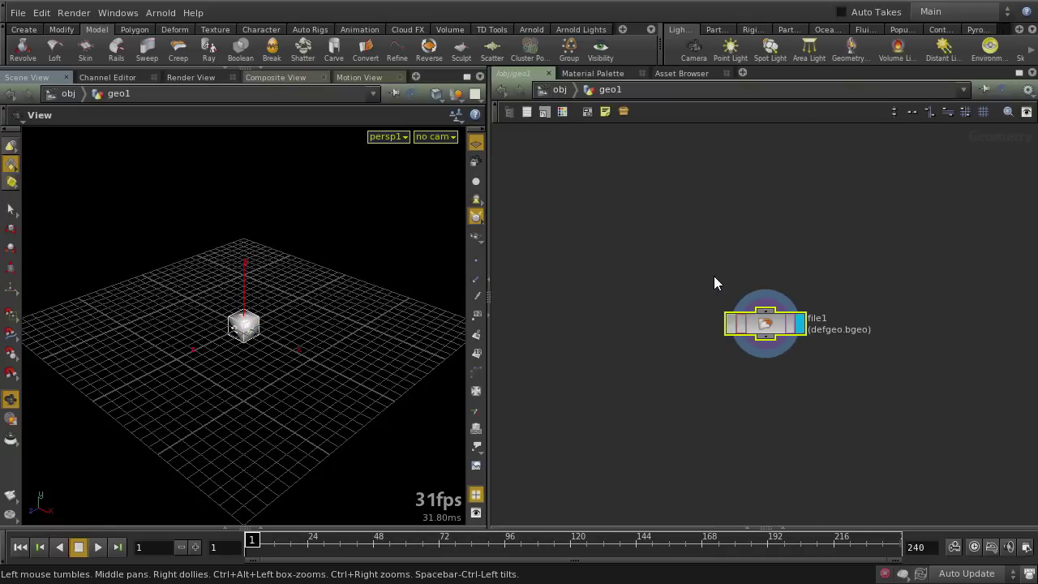
key("Delete")
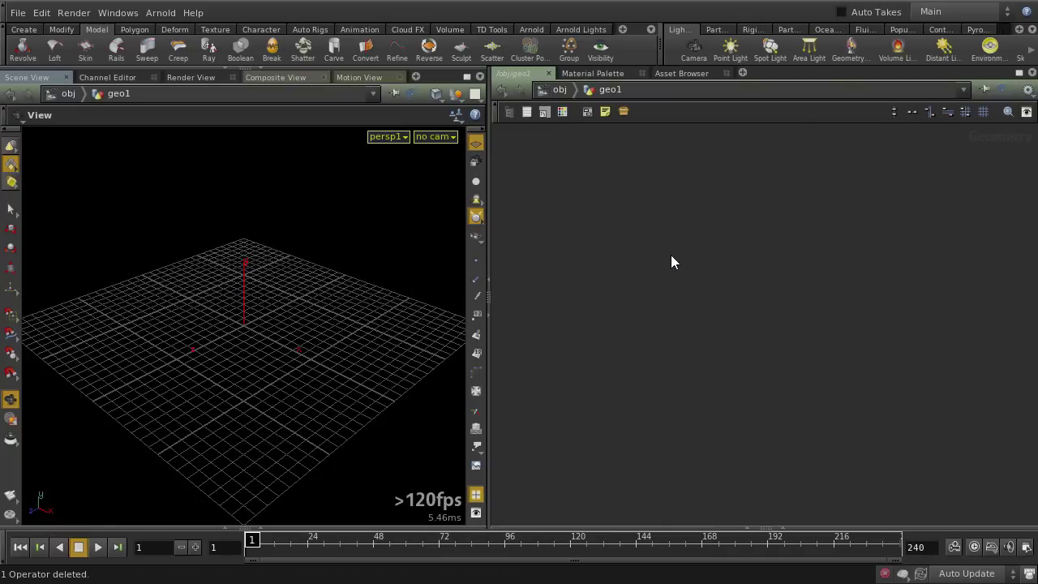
Add a Grid node inside the geometry object
key("Tab")
type("grid")
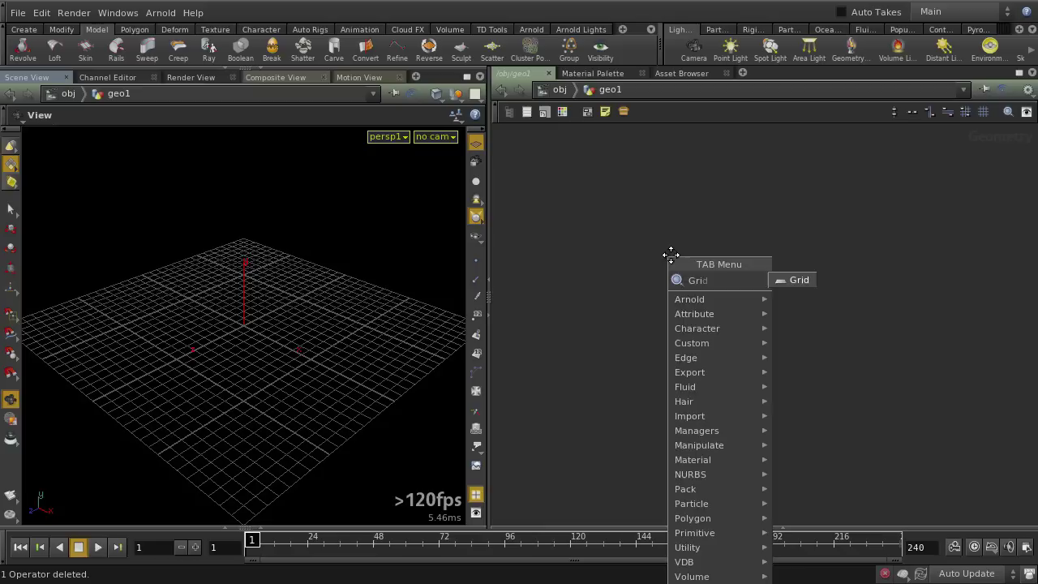
key("Return")
left_click(670, 255)
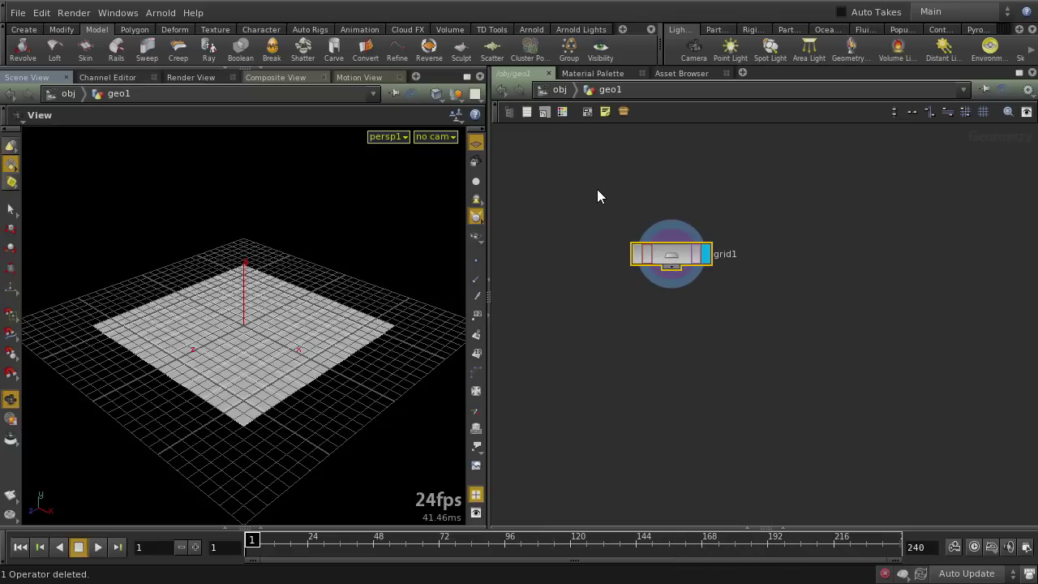
Show the grid in the front view and set its orientation to XY Plane
left_click_drag(214, 299, 258, 383, "alt")
key("space+2")
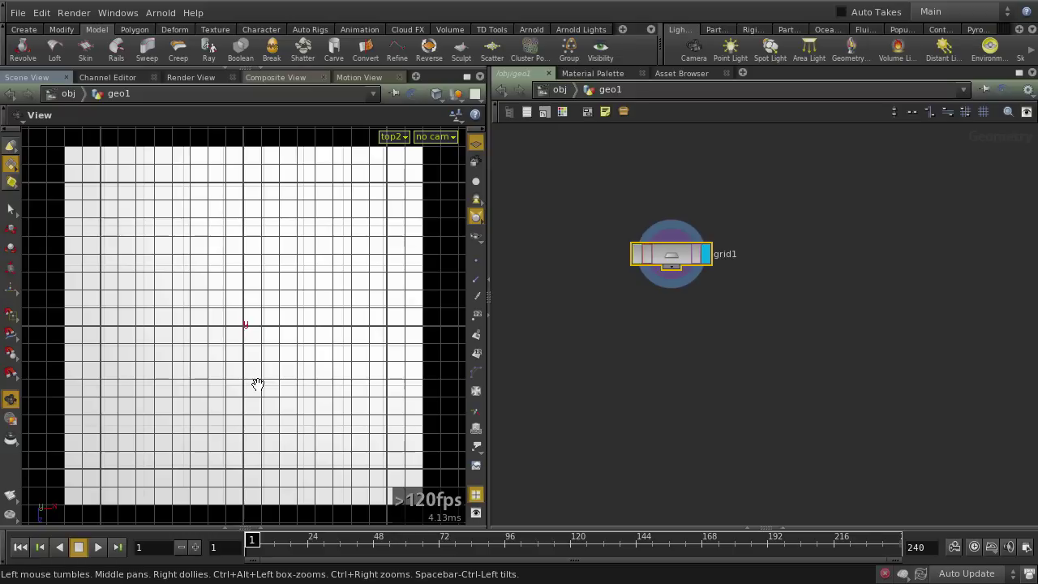
key("space+3")
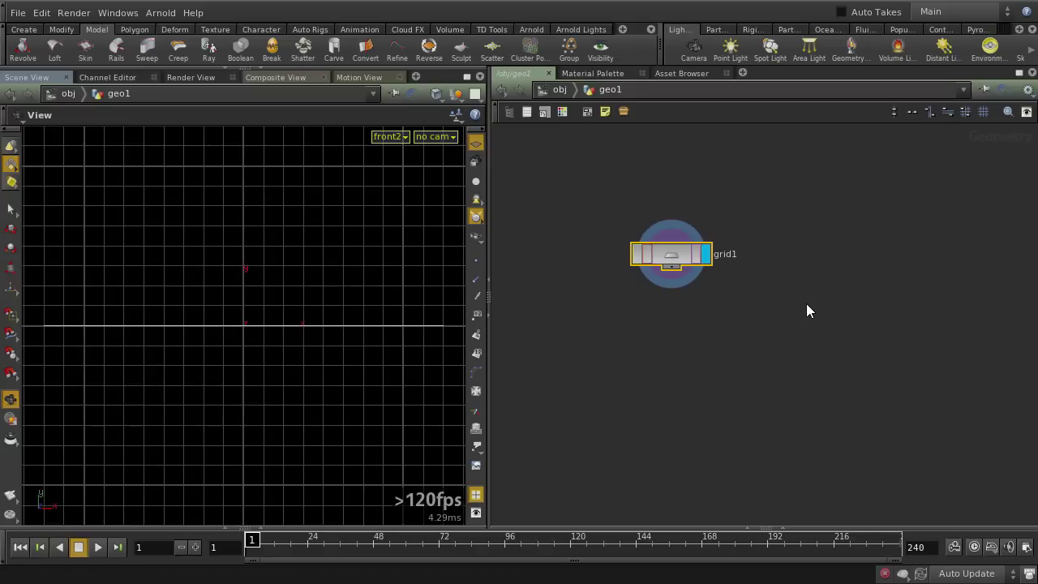
left_click_drag(796, 312, 603, 207)
key("p")
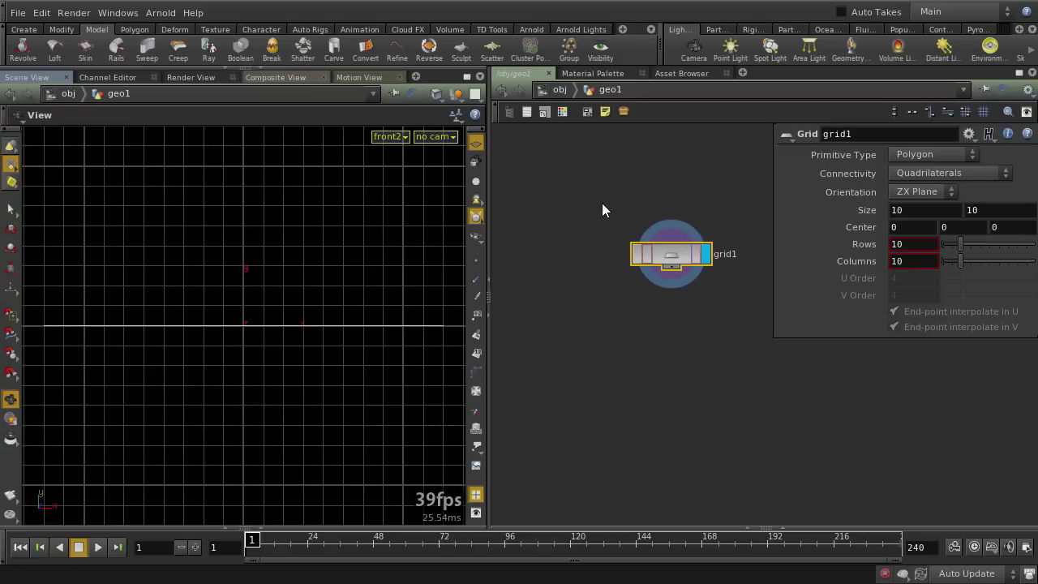
left_click(906, 193)
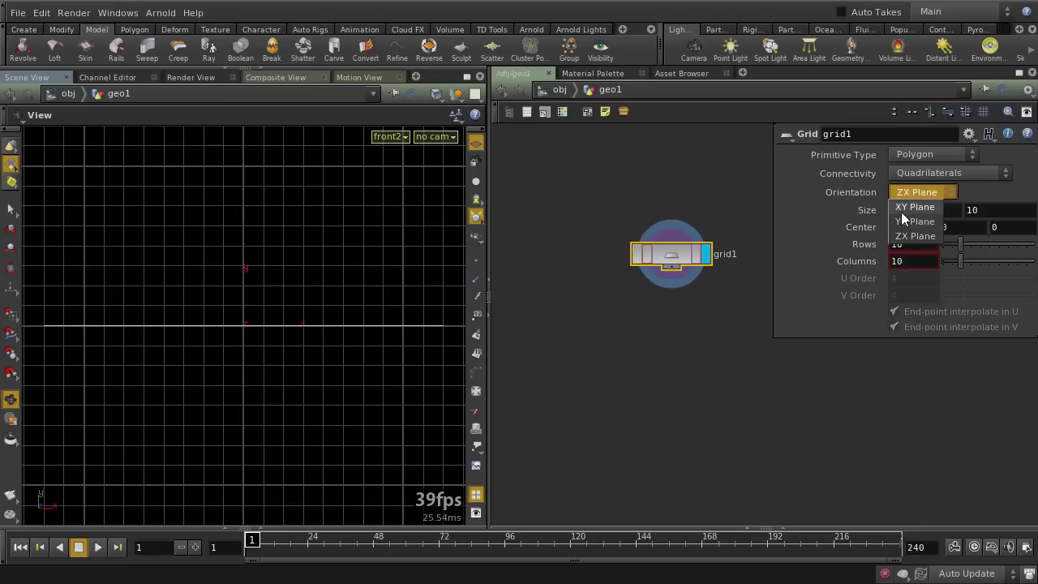
left_click(900, 210)
scroll(174, 331, "down", 5)
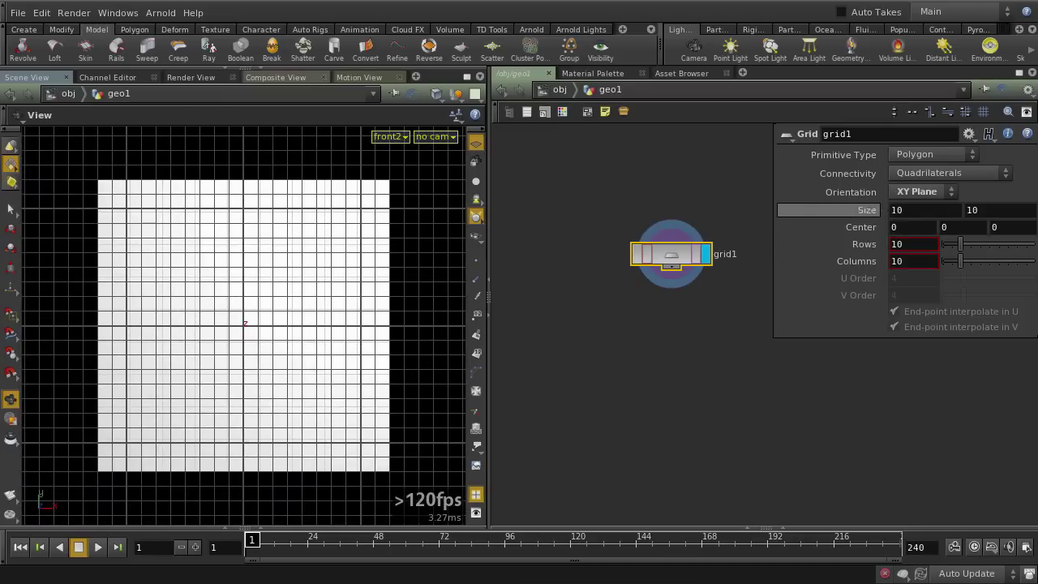
Set the grid's size to 1 by 1
double_click(915, 208)
type("1")
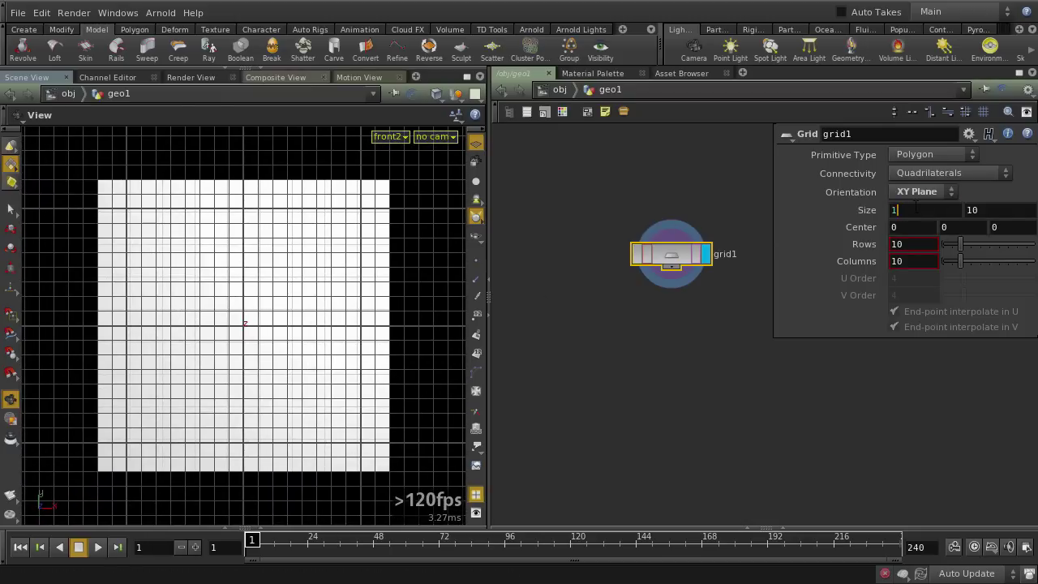
key("Tab")
type("1")
key("Return")
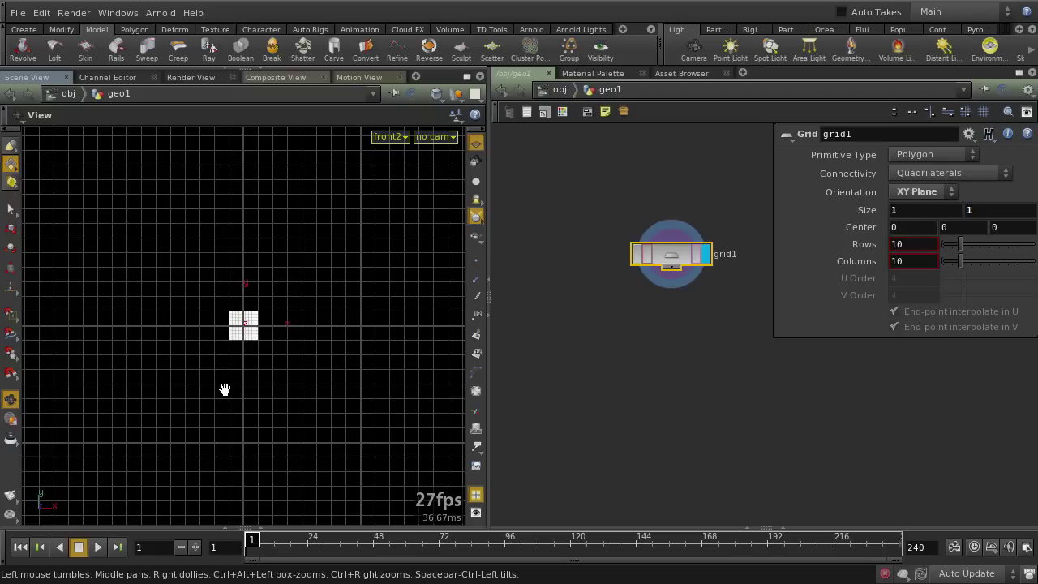
Set the grid to 3 rows and 3 columns
right_click_drag(224, 386, 432, 173)
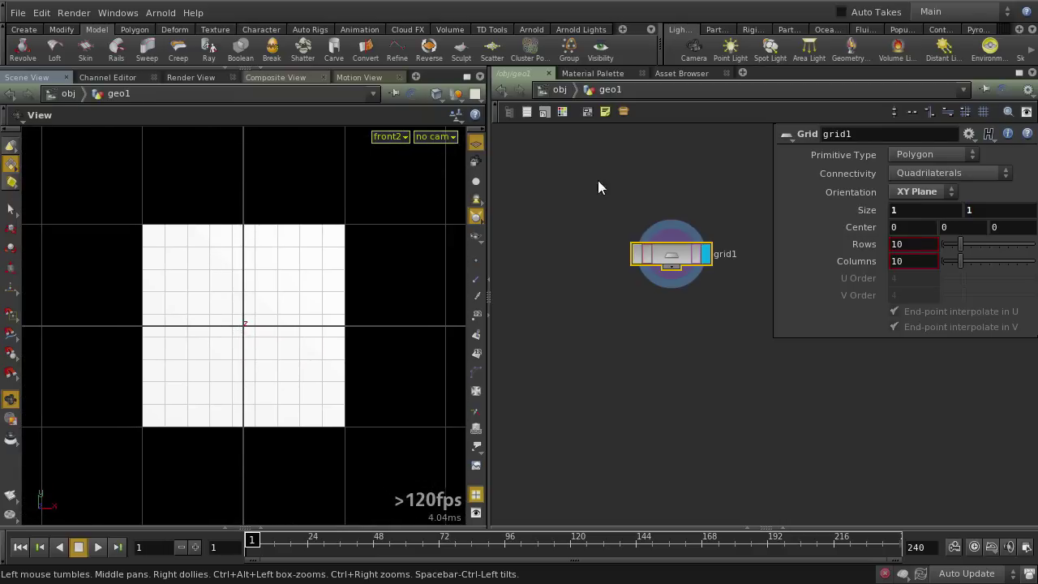
double_click(910, 246)
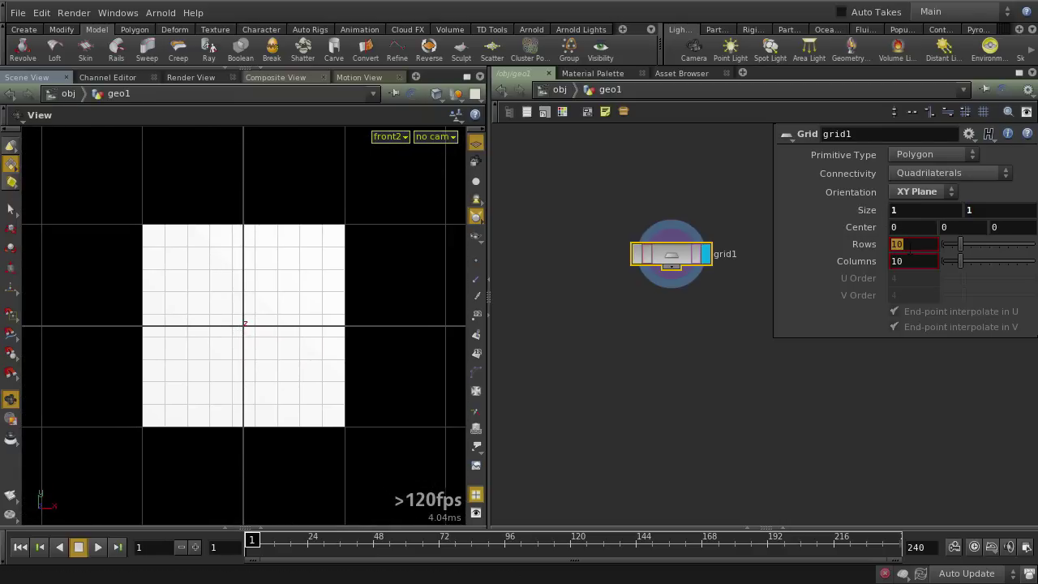
key("Tab")
type("3")
key("Return")
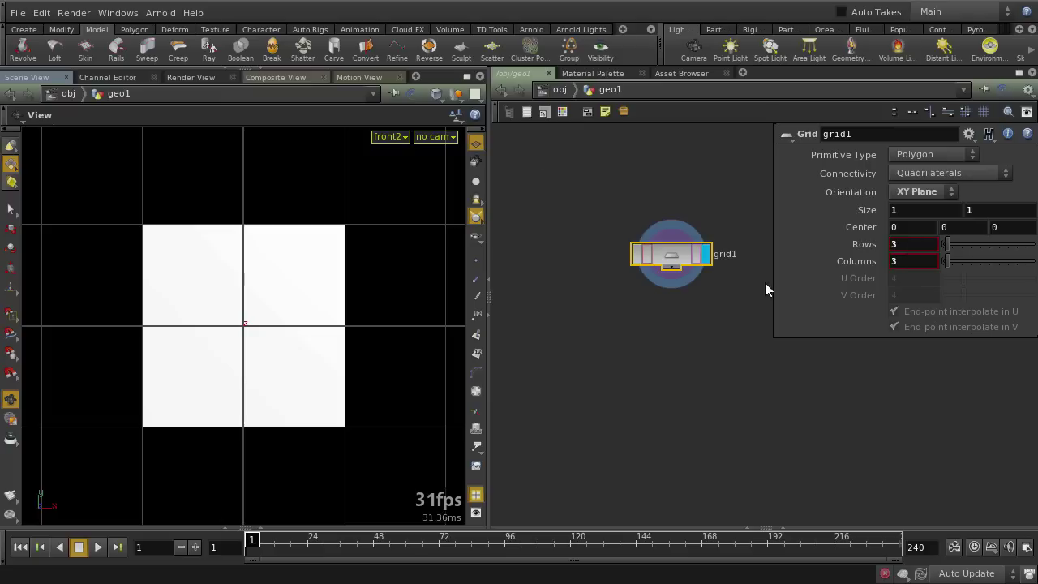
left_click(475, 146)
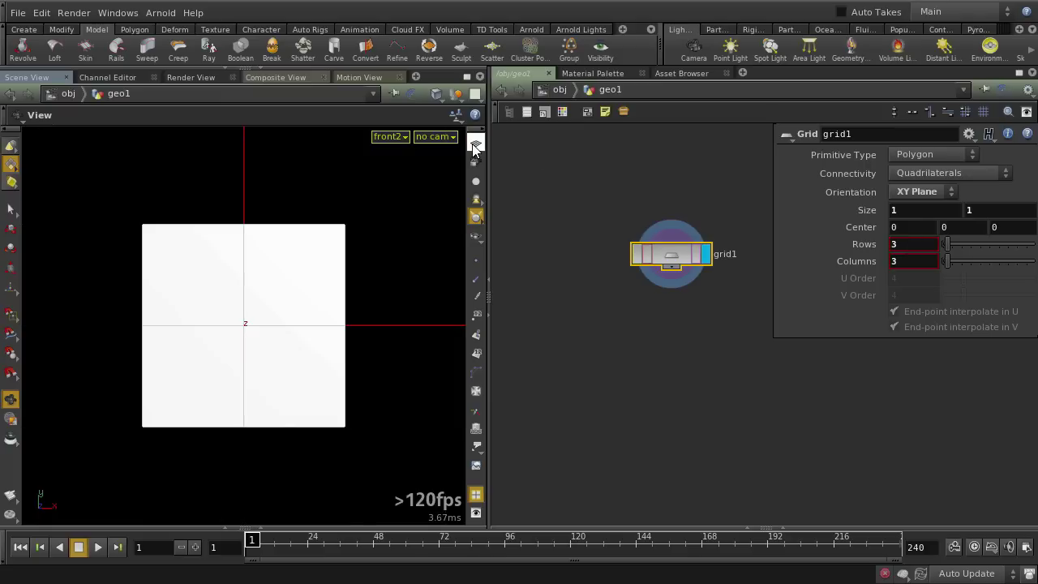
left_click(475, 147)
key("w")
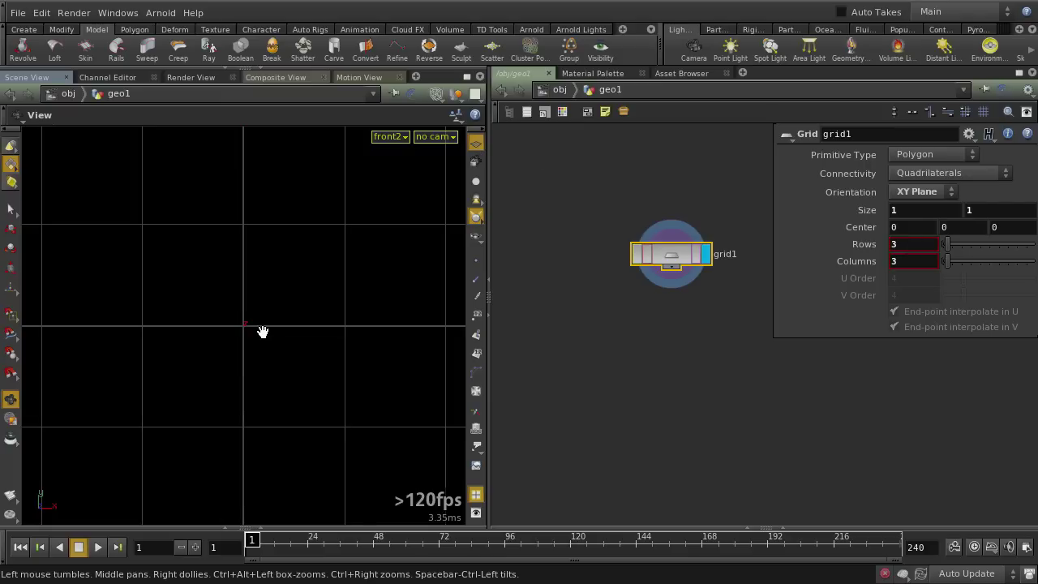
key("w")
left_click_drag(709, 338, 642, 203)
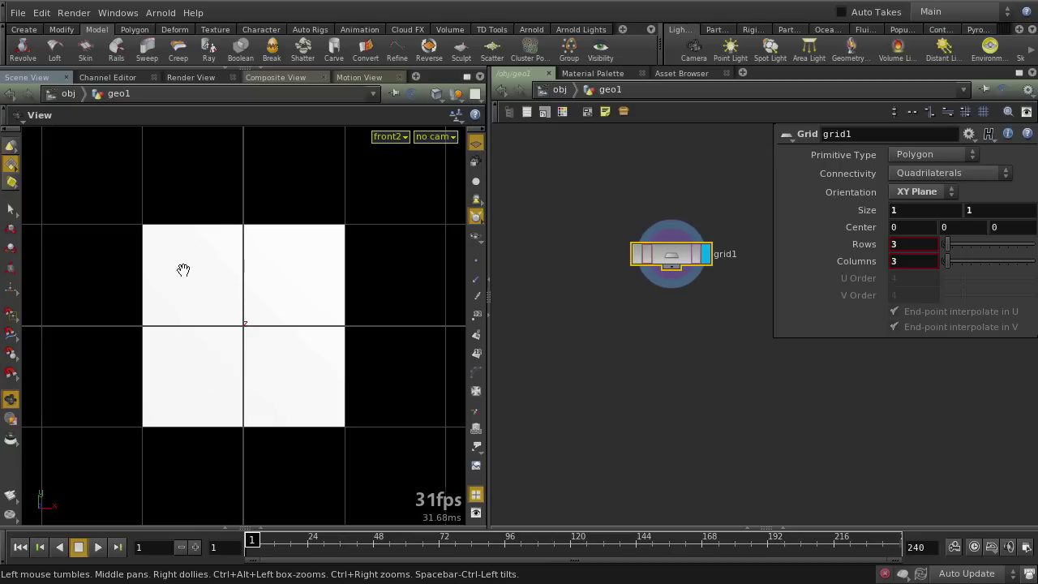
Delete three of the grid's four faces in the front view, keeping only the lower-left quad
left_click(13, 211)
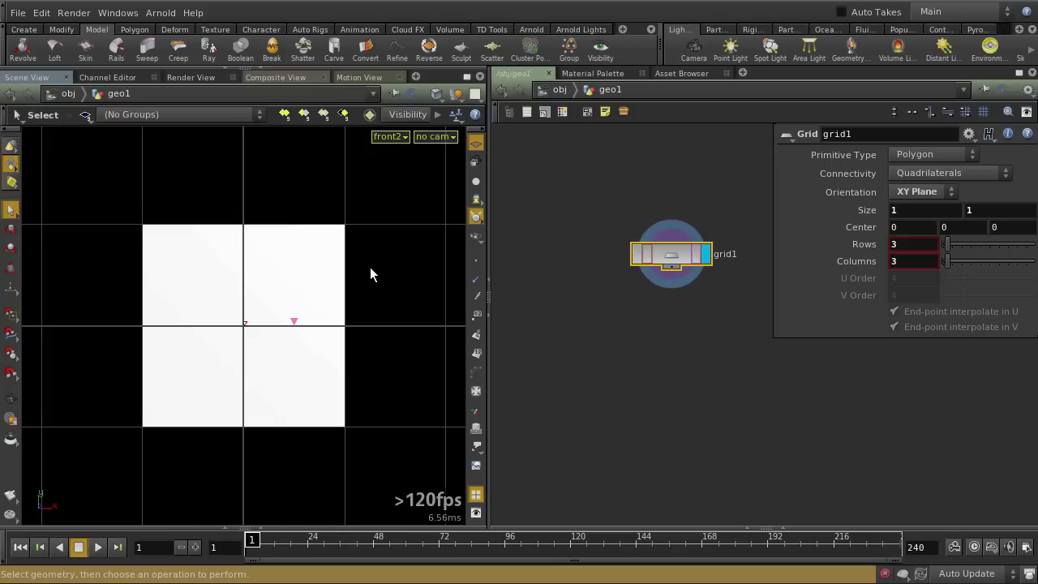
left_click_drag(358, 432, 300, 396)
key("Delete")
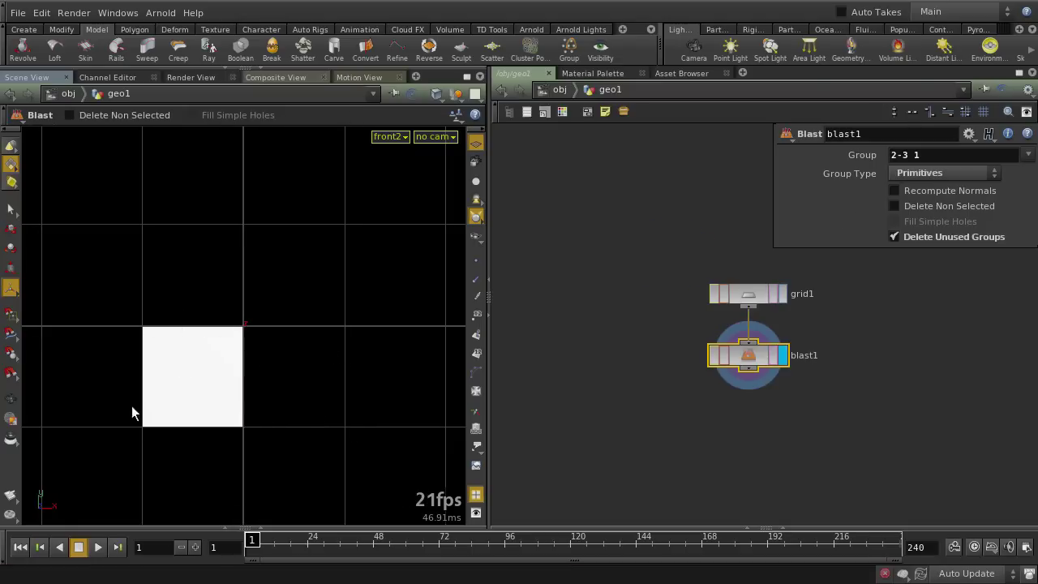
Add a Subdivide node after the Blast node, display it in wireframe and set its depth to 3
right_click_drag(156, 309, 232, 232, "alt")
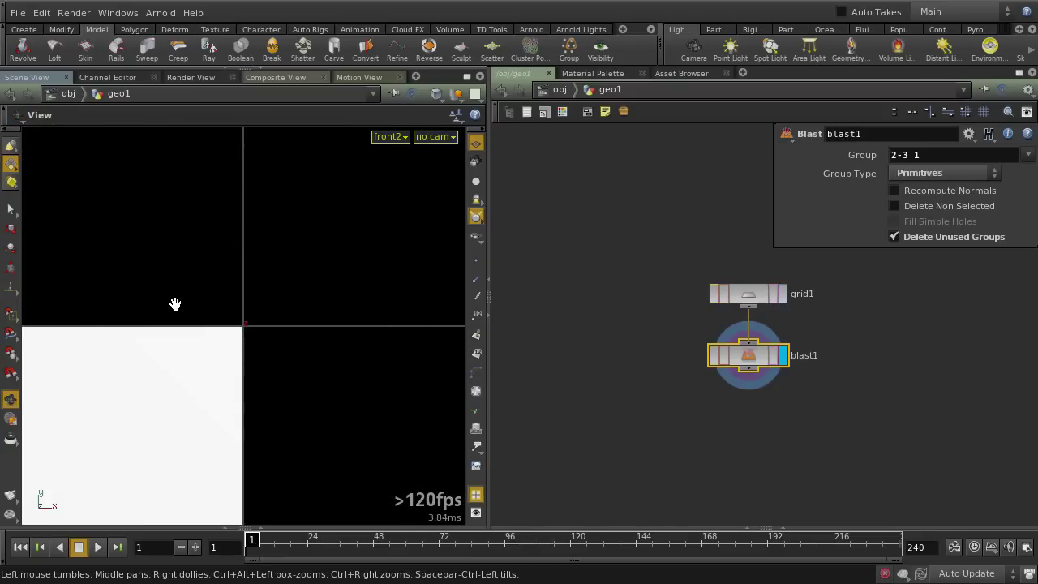
middle_click_drag(244, 244, 287, 187)
middle_click_drag(778, 411, 702, 392)
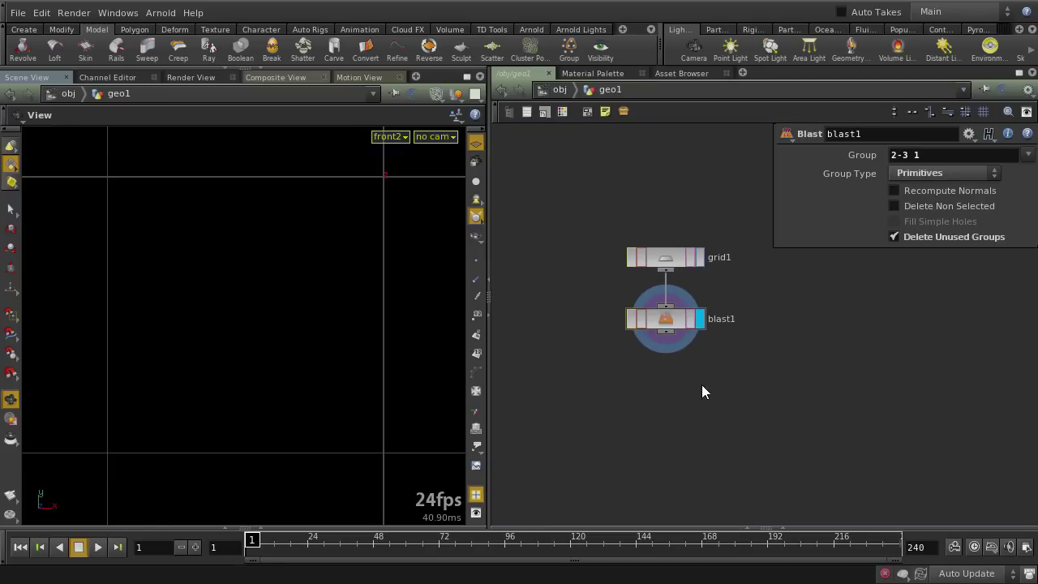
key("Tab")
type("Subd")
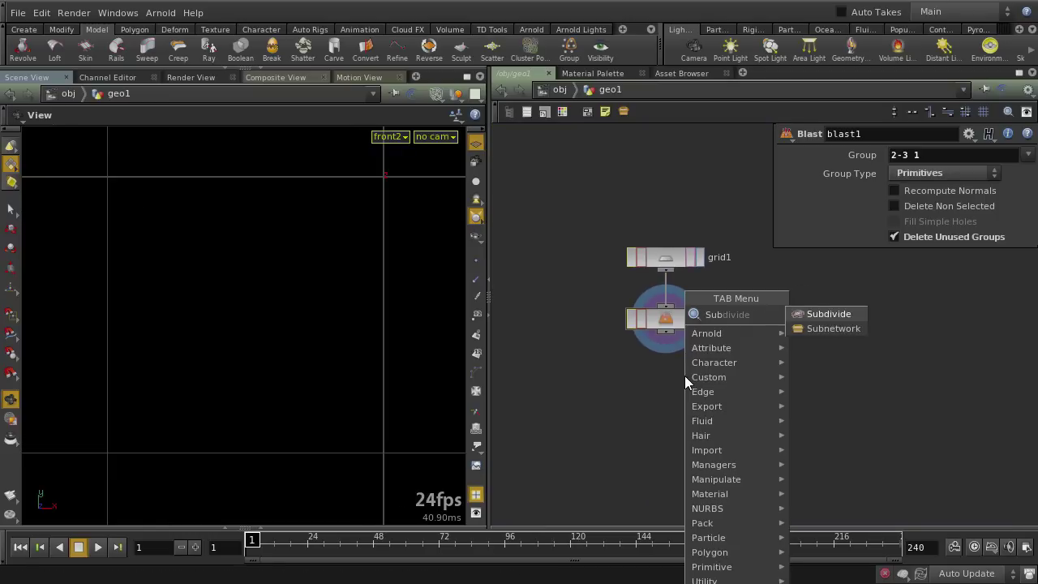
key("Return")
left_click(684, 375)
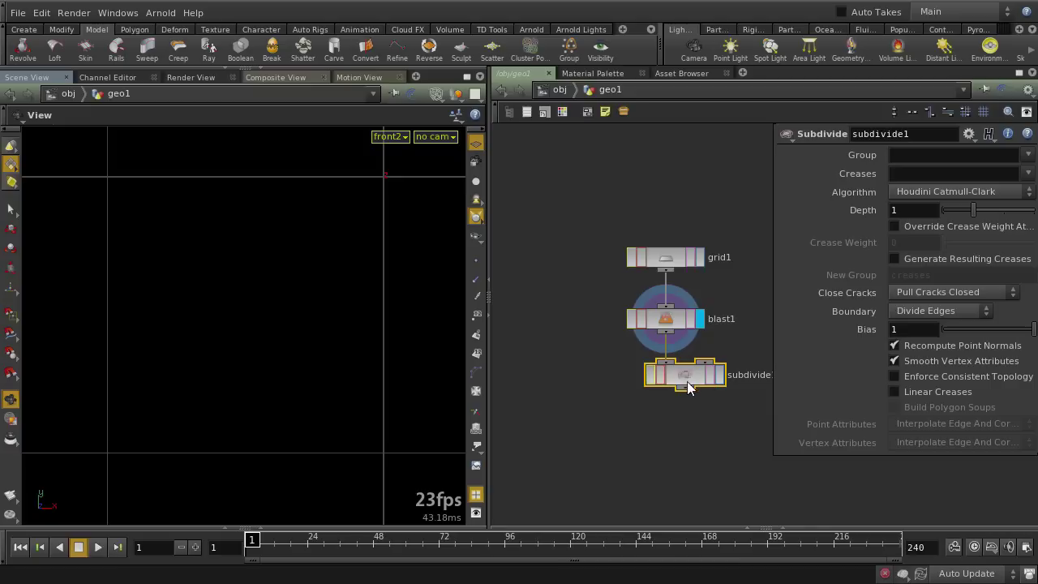
left_click_drag(678, 379, 699, 383)
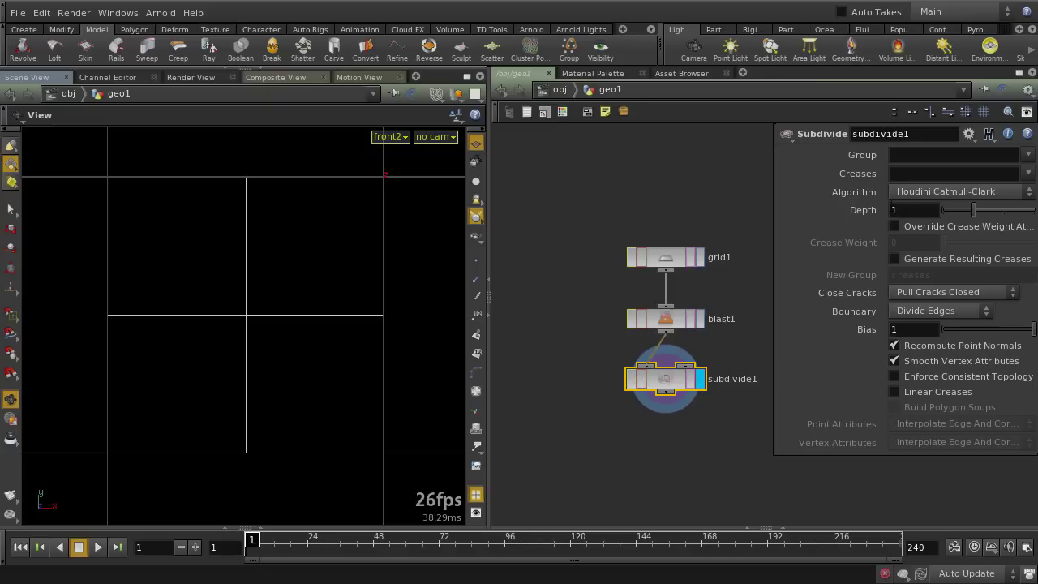
key("Return")
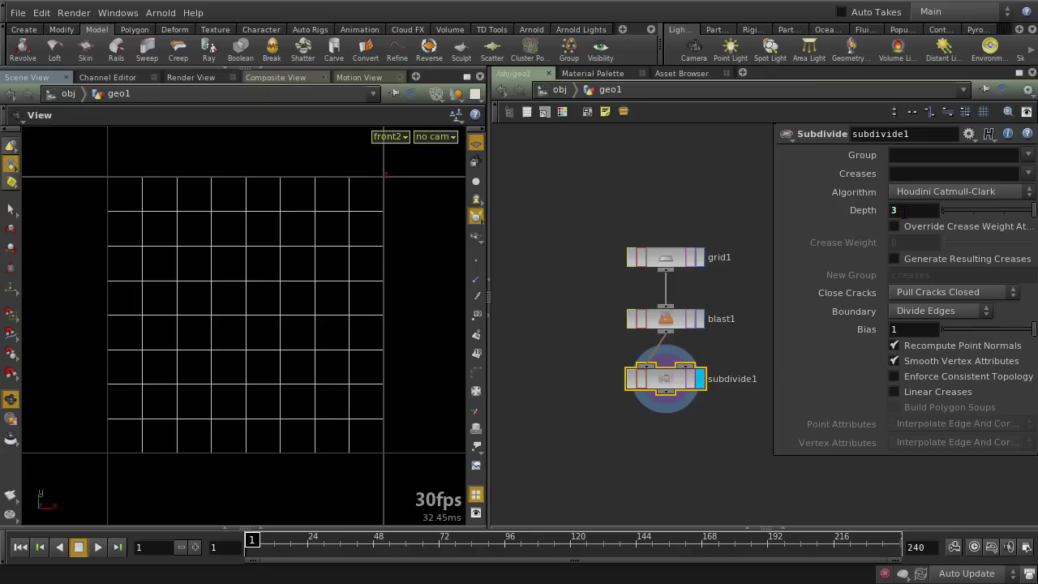
left_click(644, 428)
Add an unconnected Curve node beside the grid chain
middle_click_drag(681, 431, 630, 399)
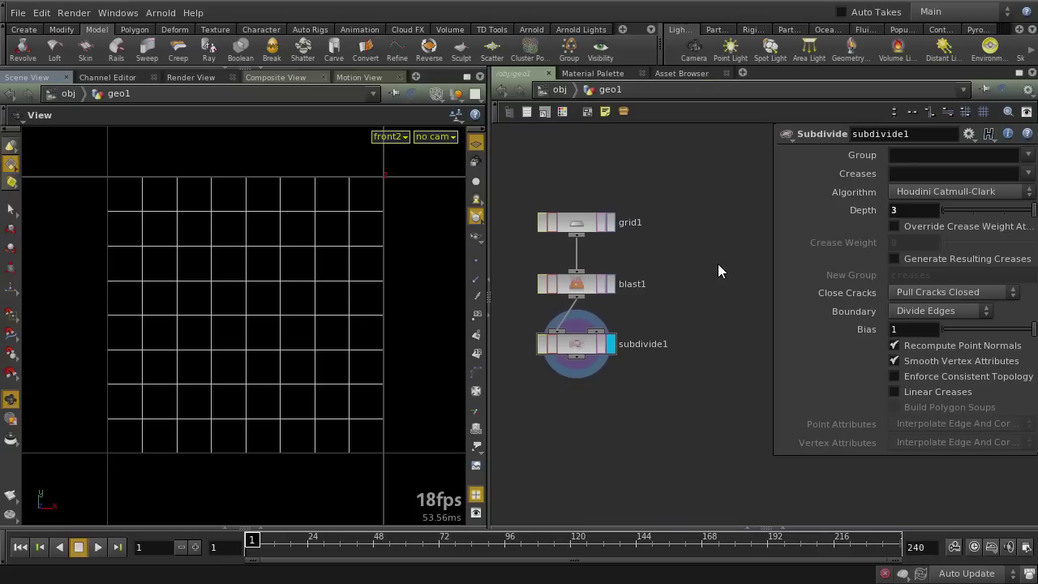
key("Tab")
type("curve")
key("Return")
left_click(718, 264)
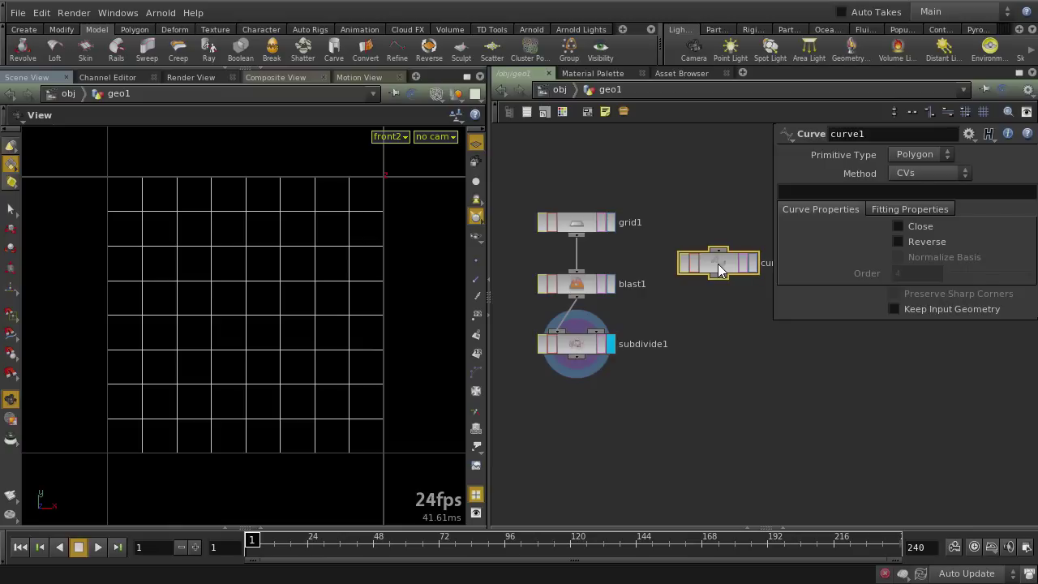
left_click(697, 251)
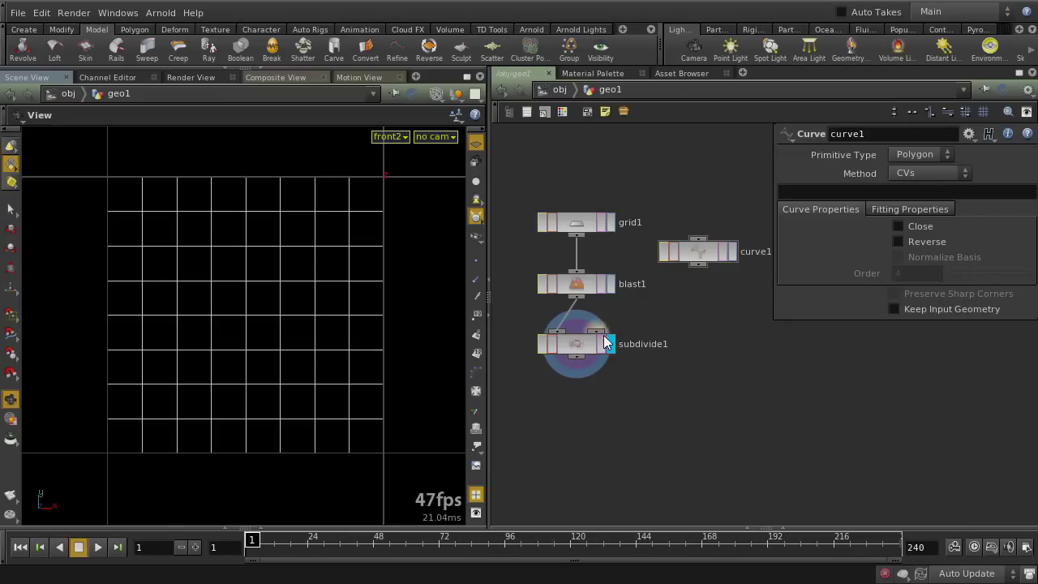
Show the Subdivide node as a template and make the Curve node the displayed one
left_click(604, 342)
left_click(732, 253)
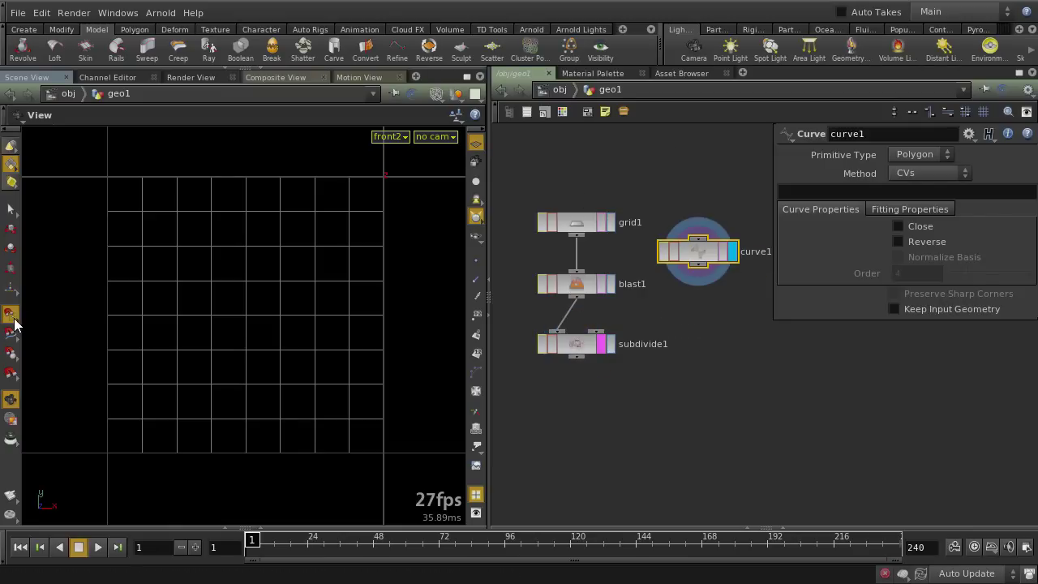
Draw an arched polygon curve from the quad's lower-left corner to its lower-right corner, peaking toward the right side
key("Return")
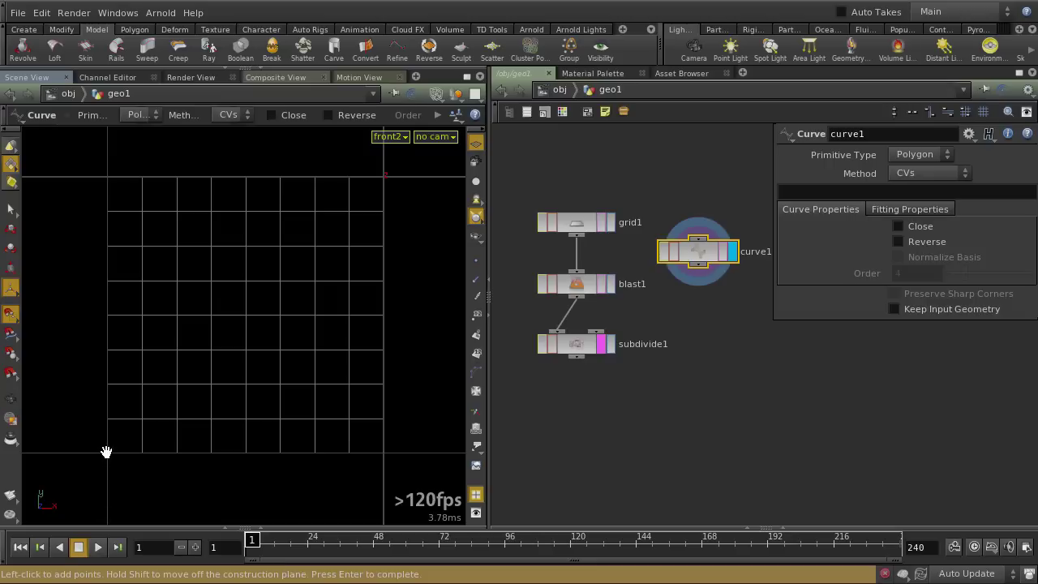
left_click(107, 456)
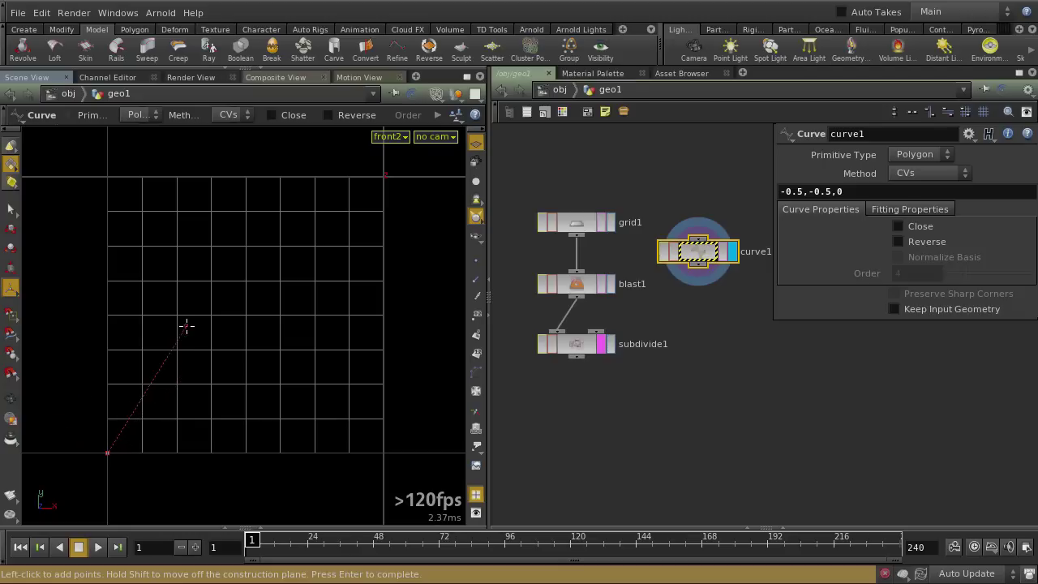
left_click_drag(180, 339, 165, 364)
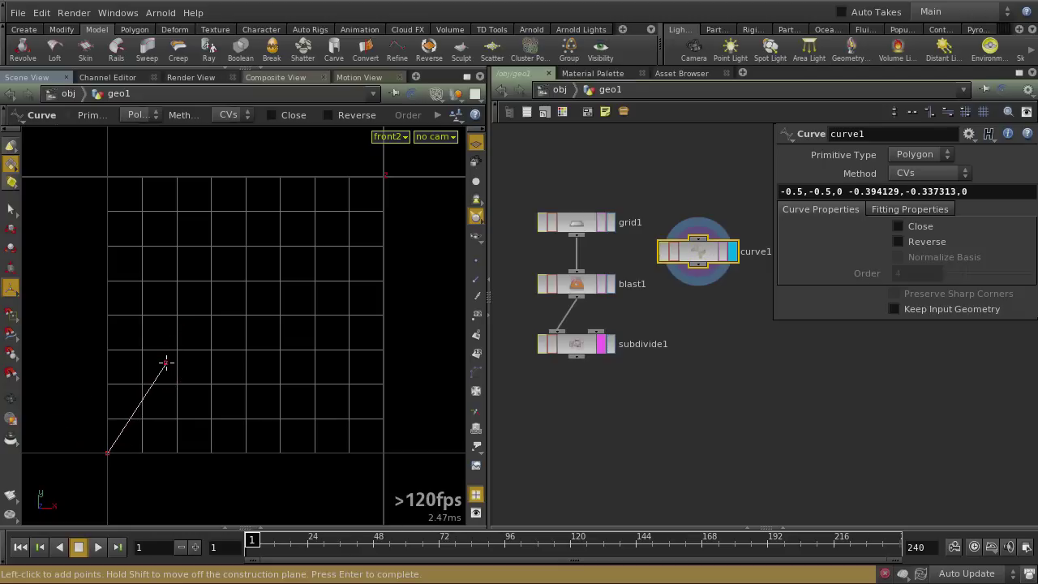
left_click_drag(216, 301, 213, 301)
left_click_drag(256, 260, 356, 272)
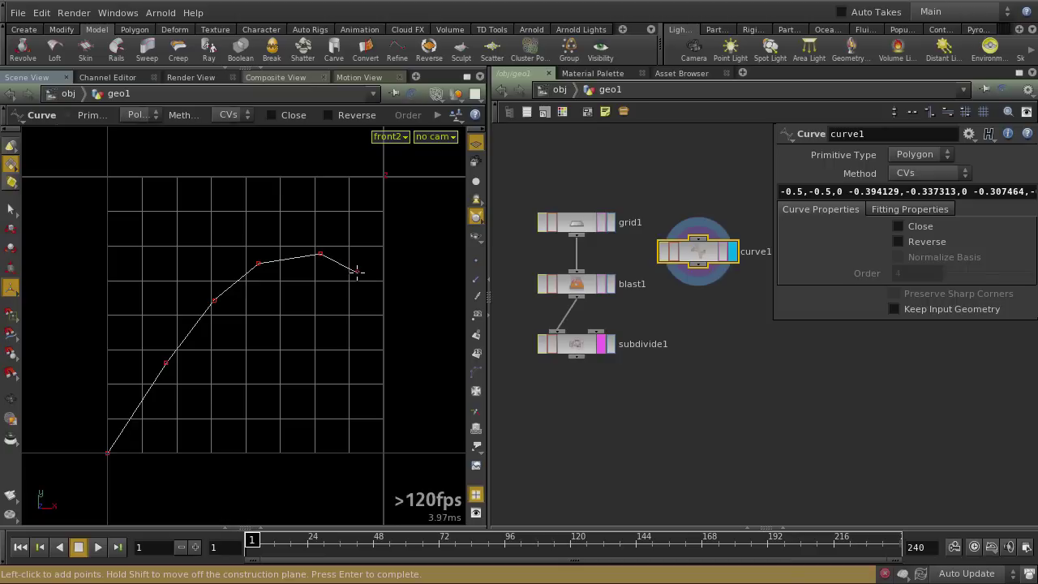
left_click(374, 359)
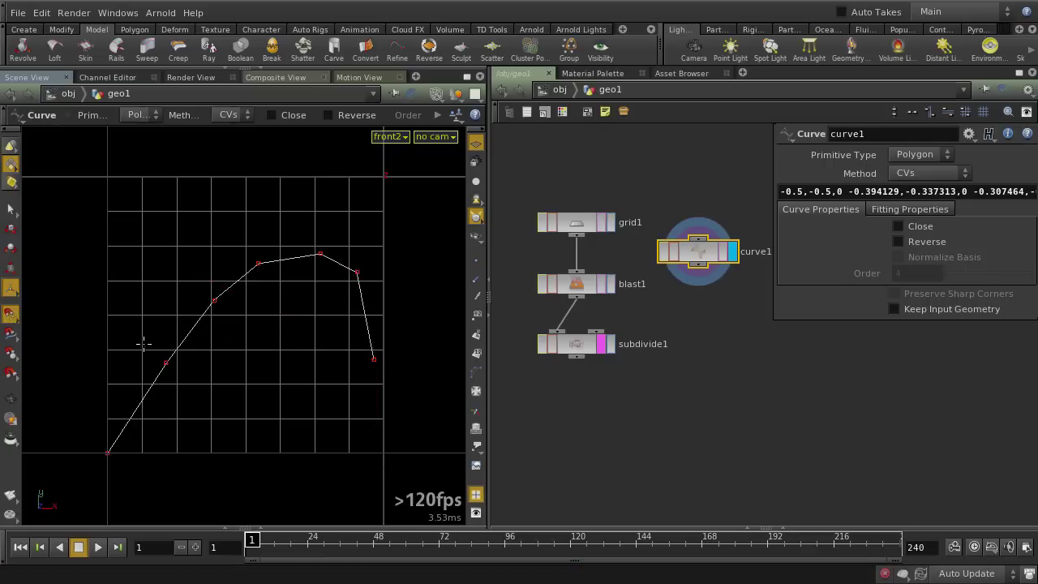
left_click(383, 452)
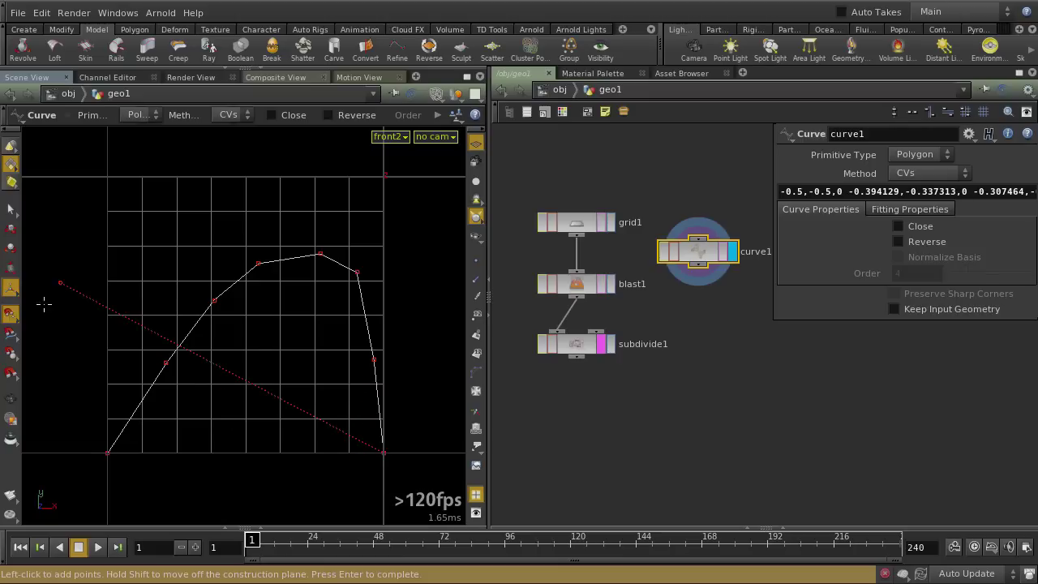
key("Return")
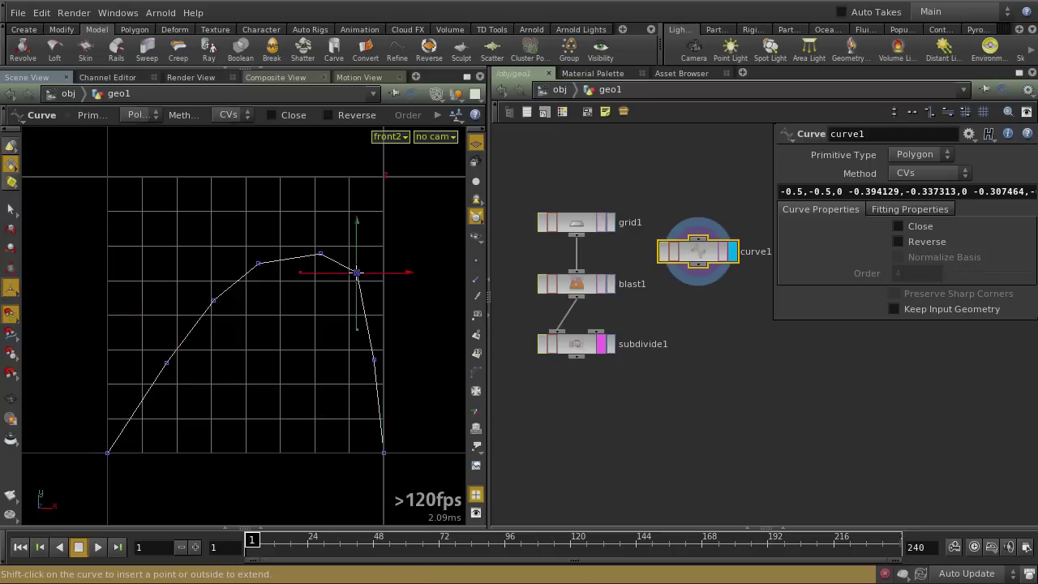
Reposition the curve's intermediate points to round the peak and even out the long left slope
left_click_drag(356, 270, 360, 284)
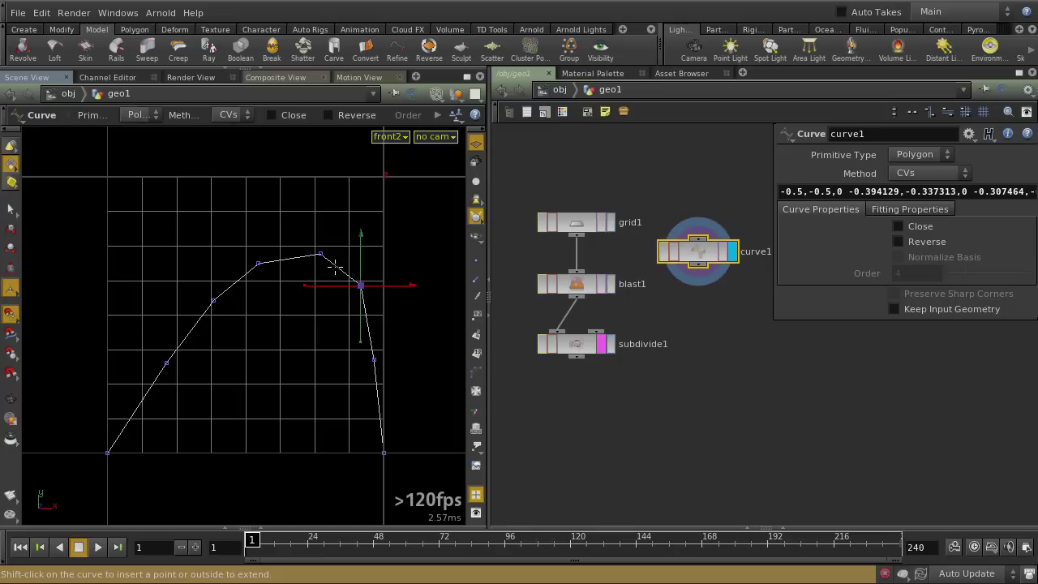
left_click_drag(322, 257, 326, 257)
left_click_drag(259, 264, 337, 256)
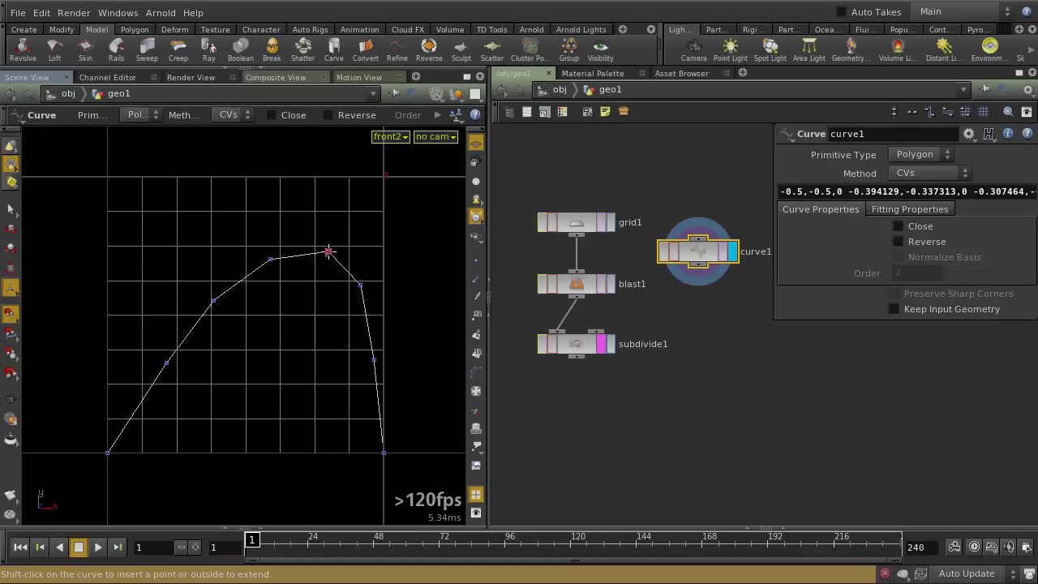
left_click(329, 251)
left_click(359, 285, "shift")
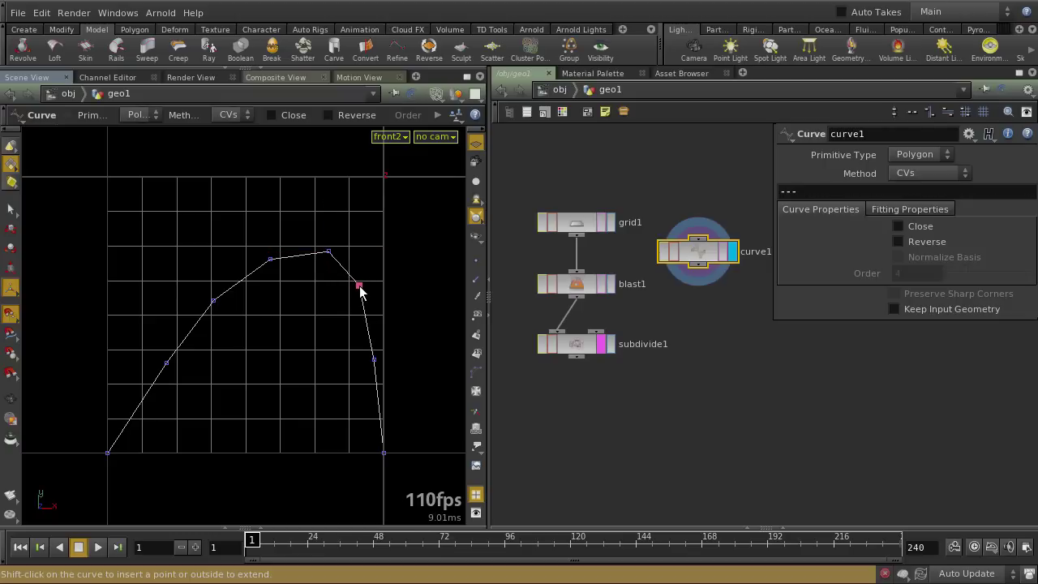
left_click(329, 253)
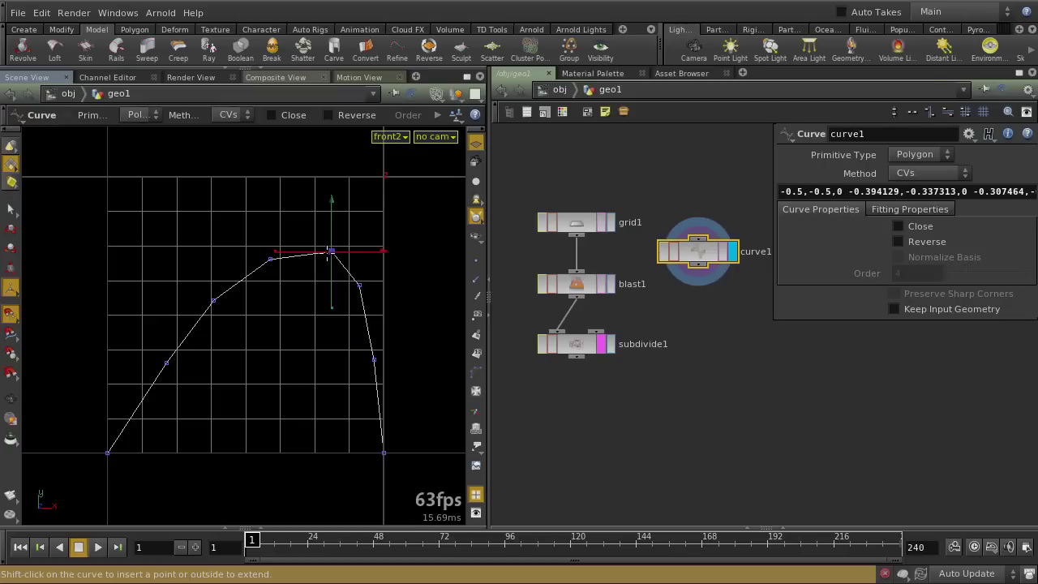
left_click(275, 259, "shift")
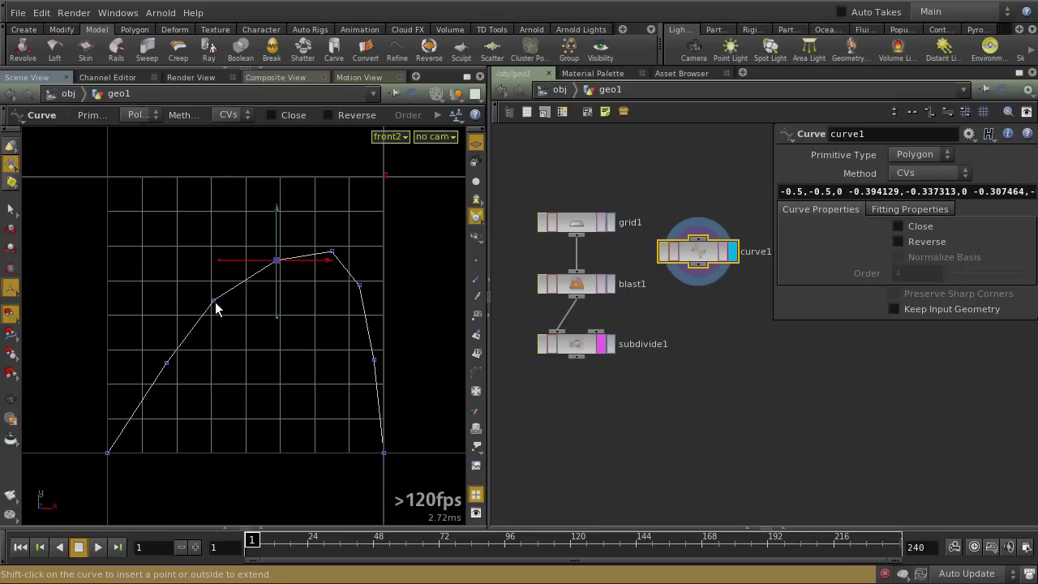
left_click_drag(214, 302, 215, 300)
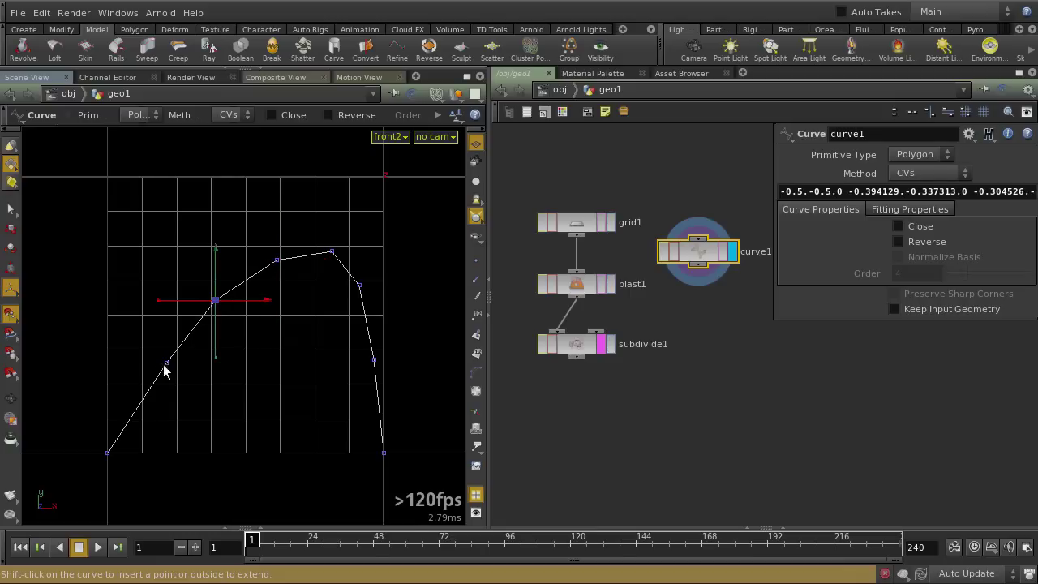
left_click_drag(166, 364, 161, 363)
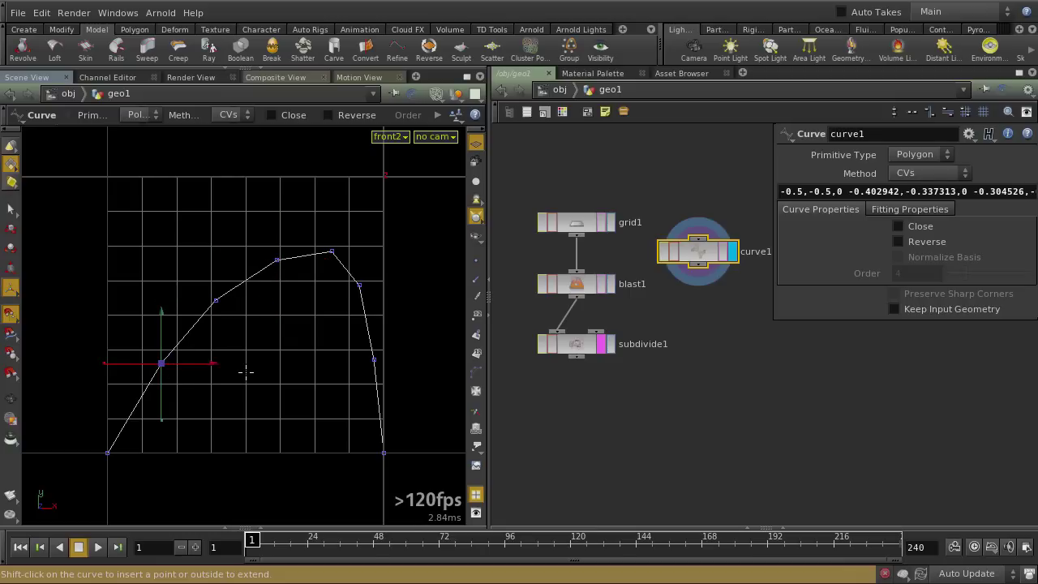
Set the curve's primitive type to NURBS and pull its upper and left control points inward to lower the arch
left_click(937, 159)
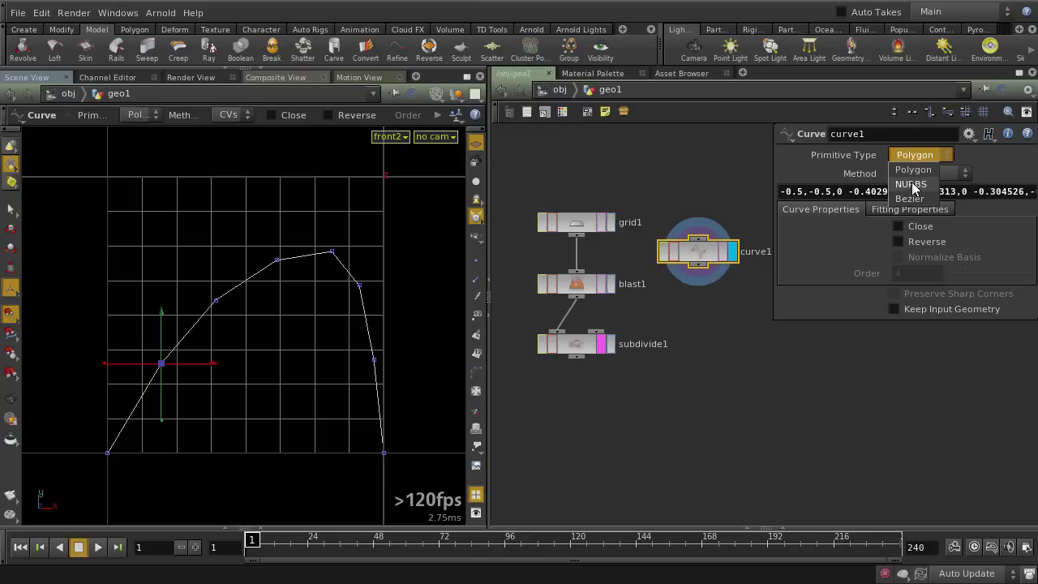
left_click(910, 185)
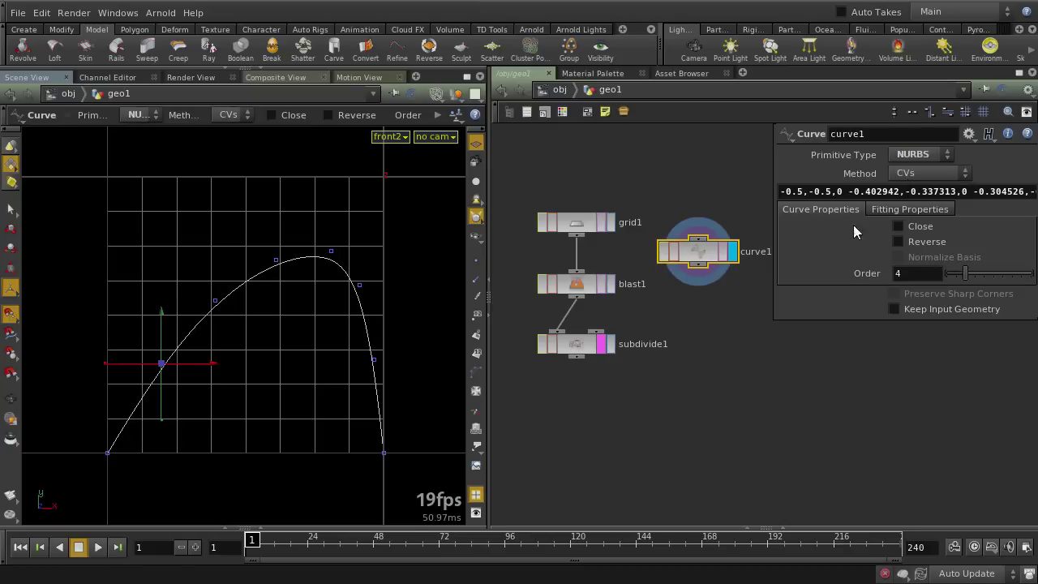
left_click_drag(155, 360, 166, 372)
left_click_drag(213, 302, 228, 307)
mouse_move(276, 263)
left_mouse_down()
mouse_move(280, 274)
mouse_move(332, 260)
mouse_move(330, 273)
mouse_move(366, 296)
mouse_move(334, 275)
mouse_move(288, 280)
mouse_move(294, 273)
left_mouse_up()
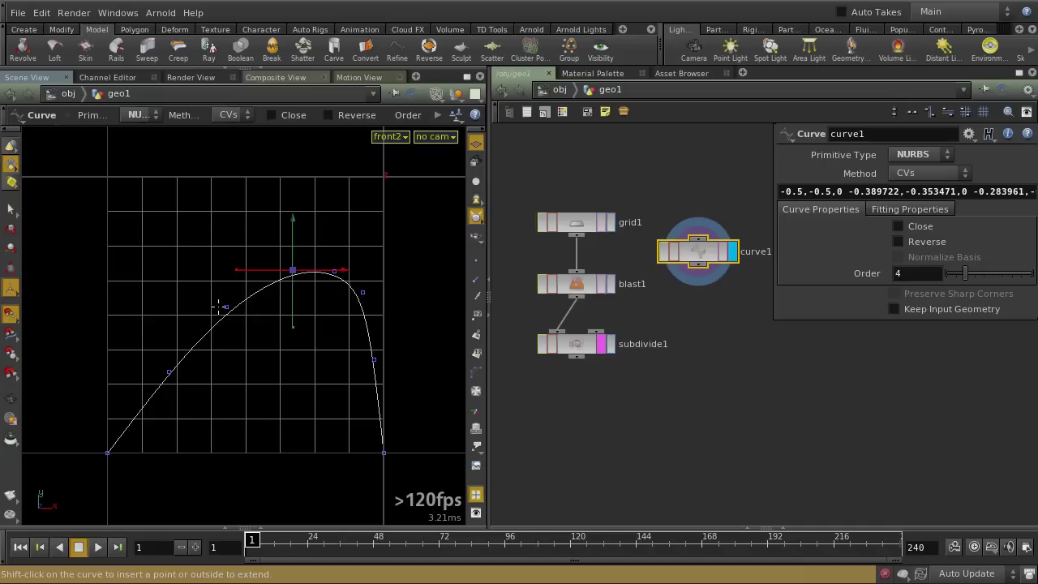
Fine-tune the control points along the left slope so the curve rises almost straight before bending into the peak
left_click_drag(225, 308, 231, 313)
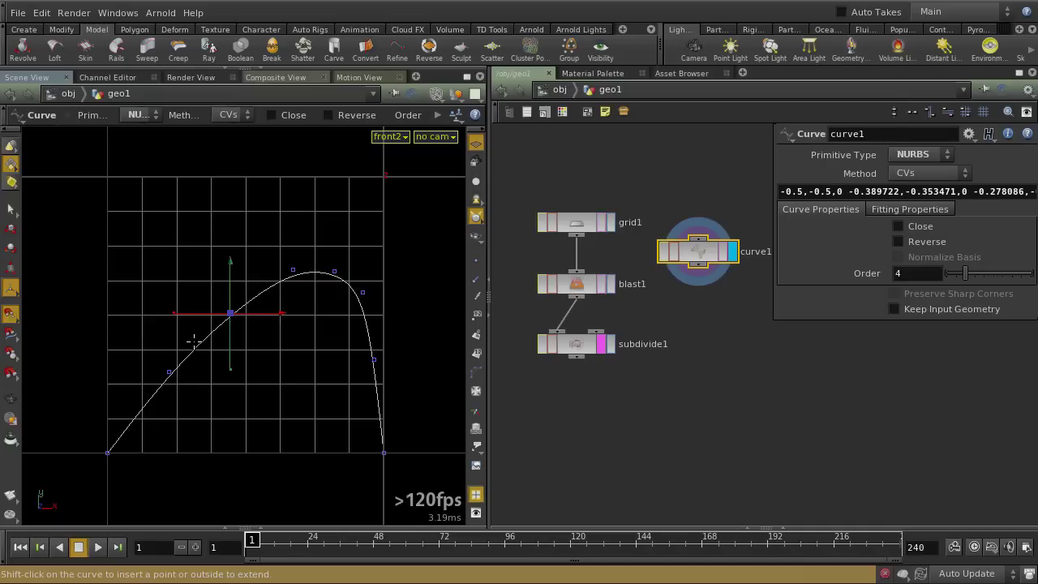
left_click_drag(174, 373, 174, 377)
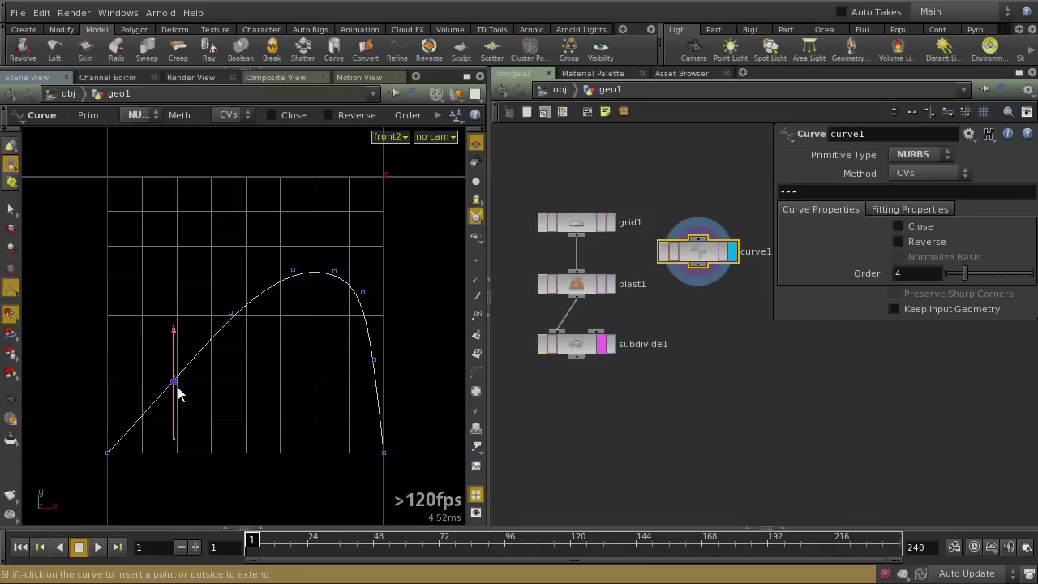
left_click_drag(173, 381, 178, 375)
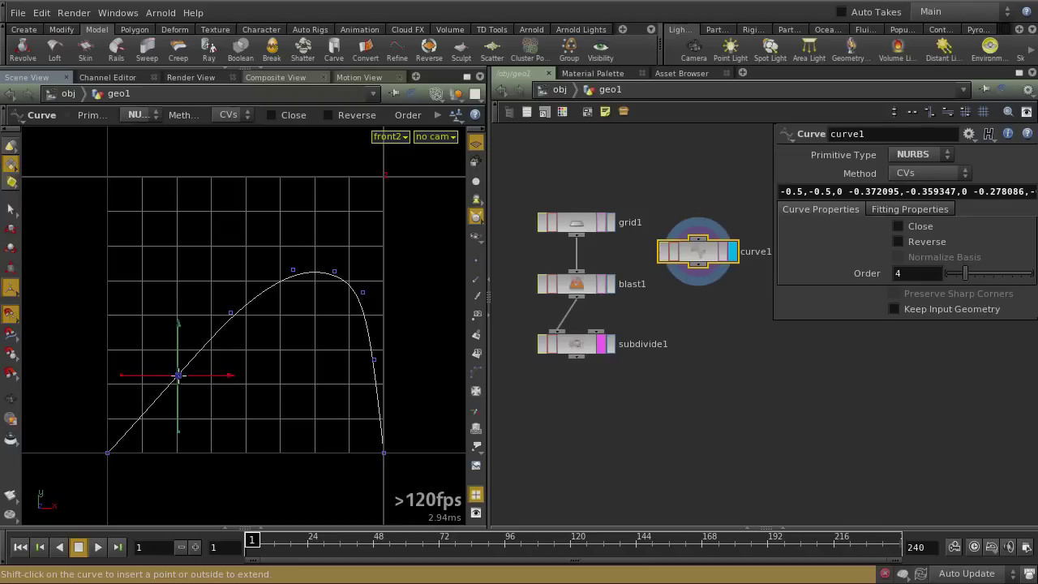
left_click(233, 313)
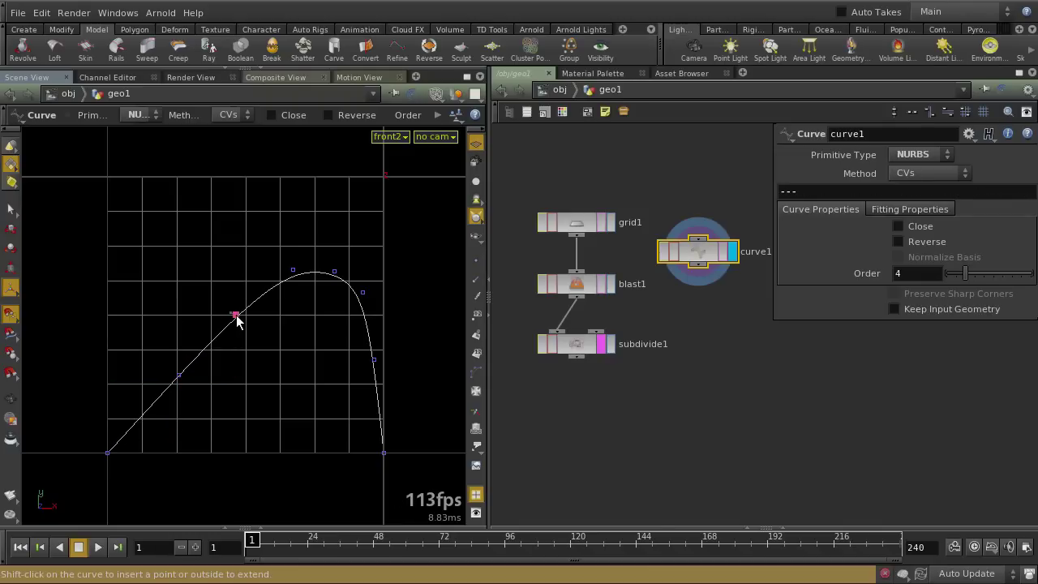
left_click(293, 273)
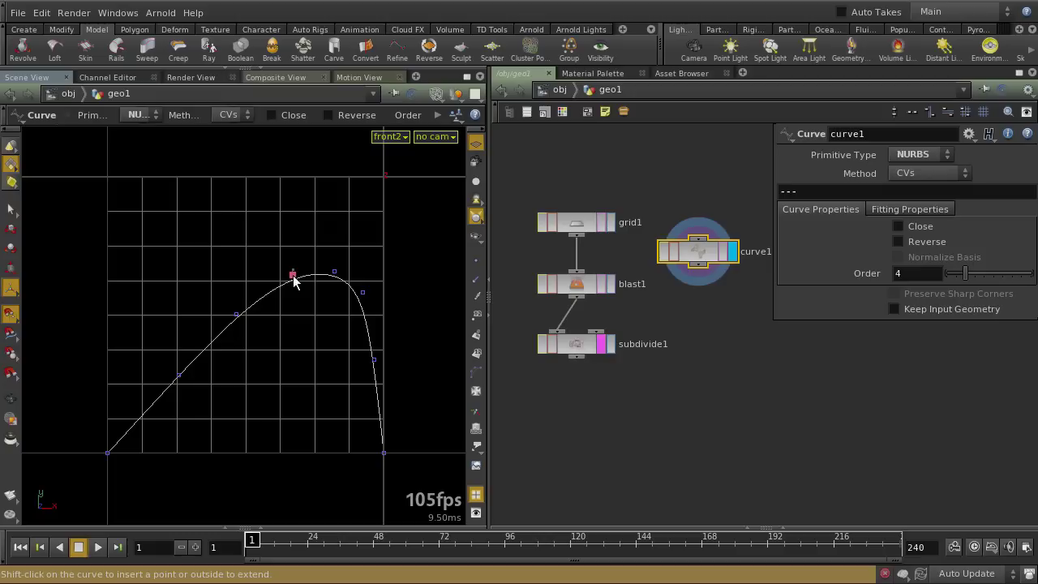
left_click(292, 275)
left_click(236, 318)
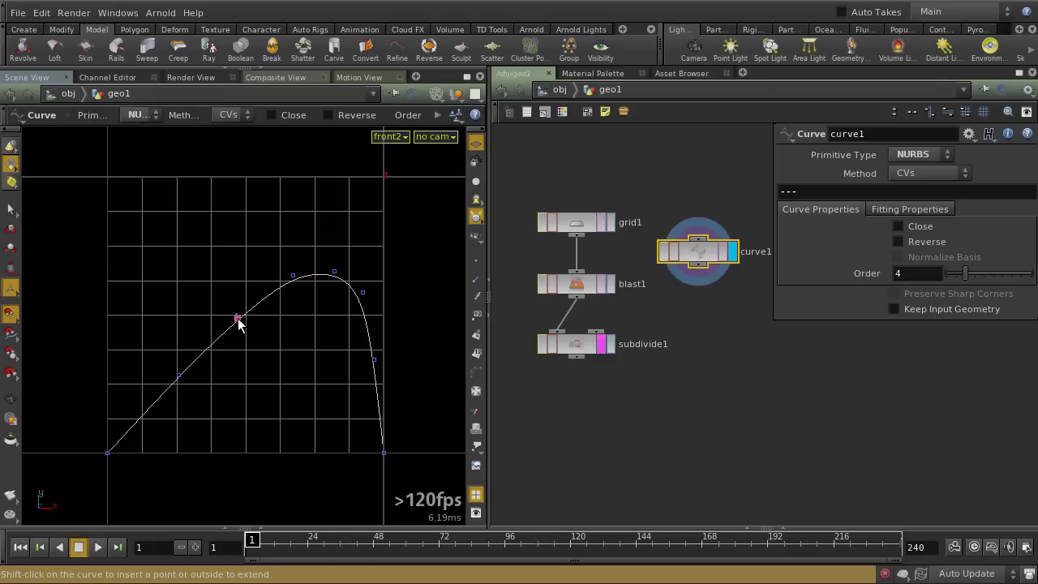
left_click(238, 317)
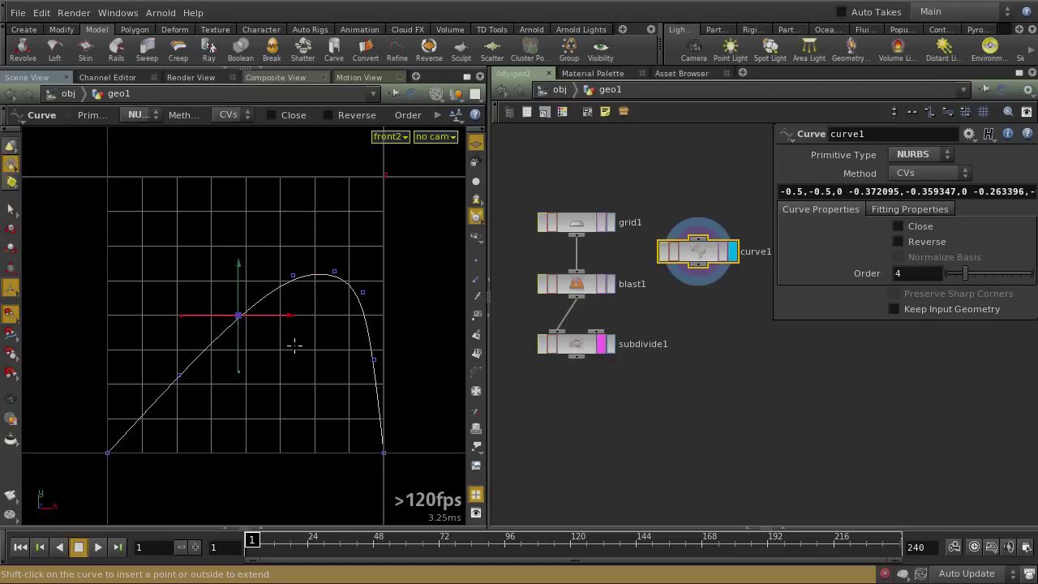
key("Escape")
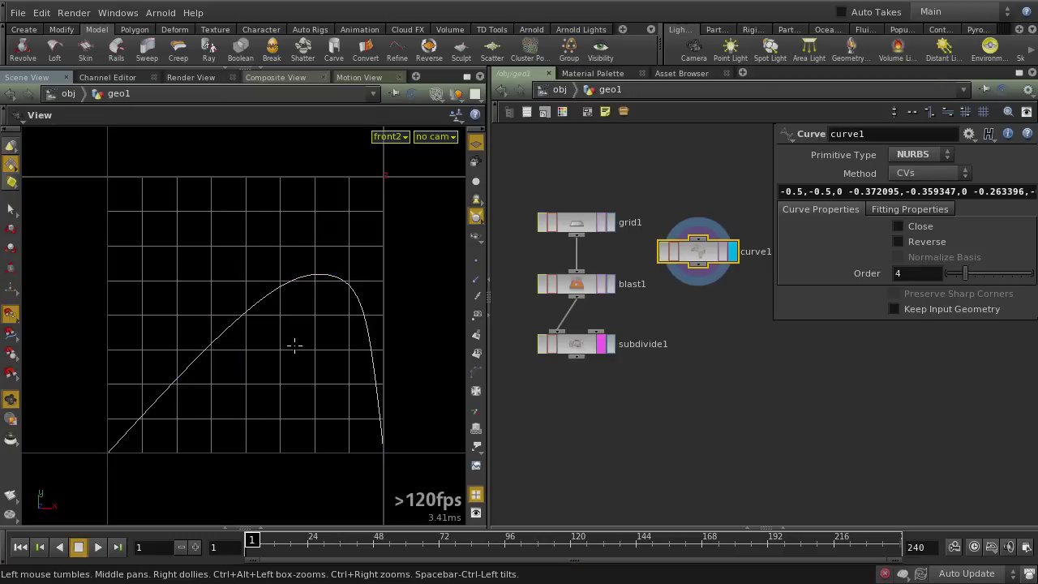
Turn on point display in the viewport, then add a Resample node after the Curve node and display it
left_click(476, 261)
left_click(713, 321)
key("Tab")
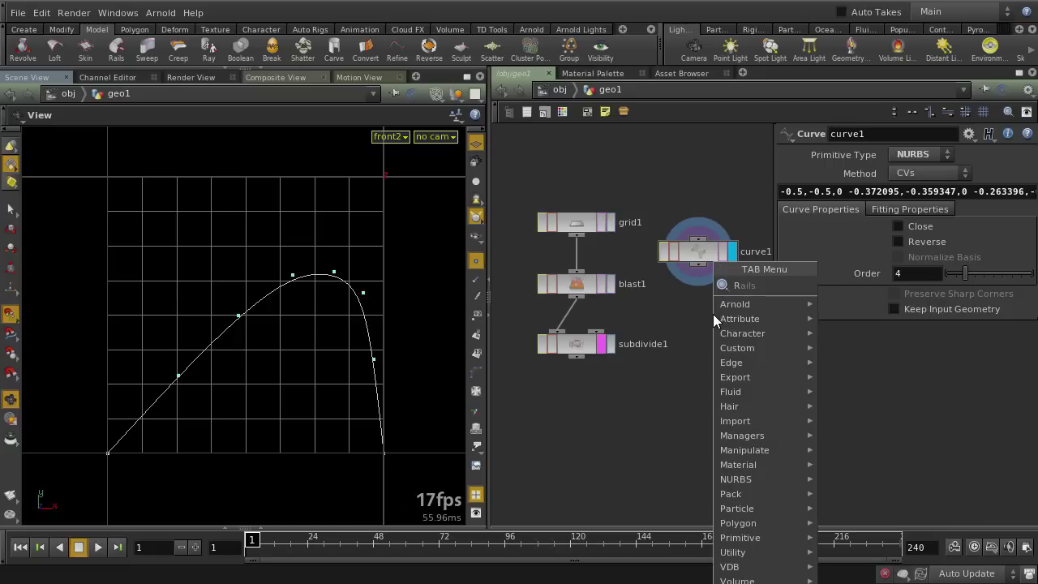
type("resample")
key("Return")
left_click(713, 314)
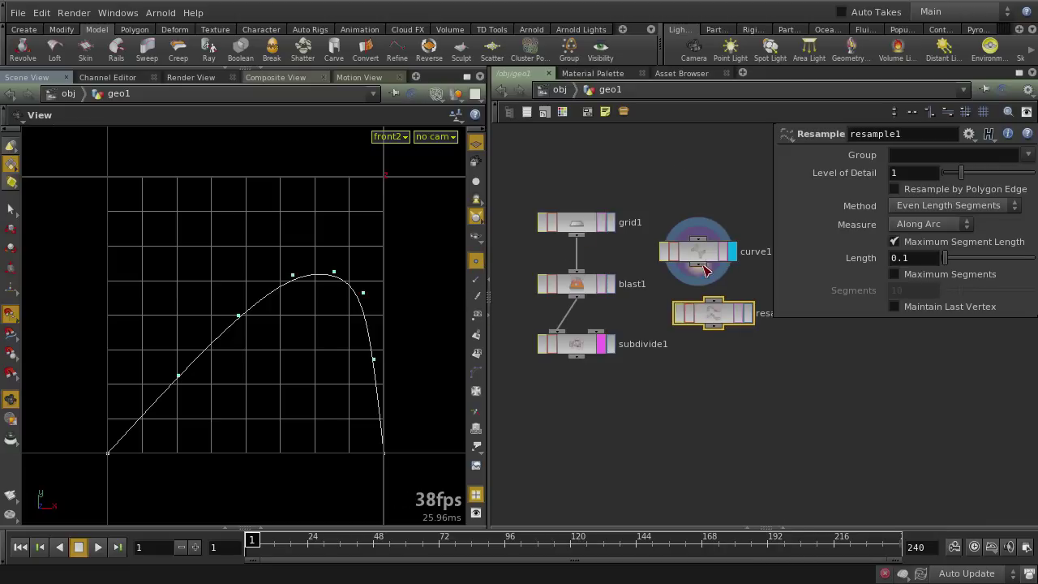
left_click(702, 262)
left_click_drag(699, 266, 699, 308)
left_click(746, 314)
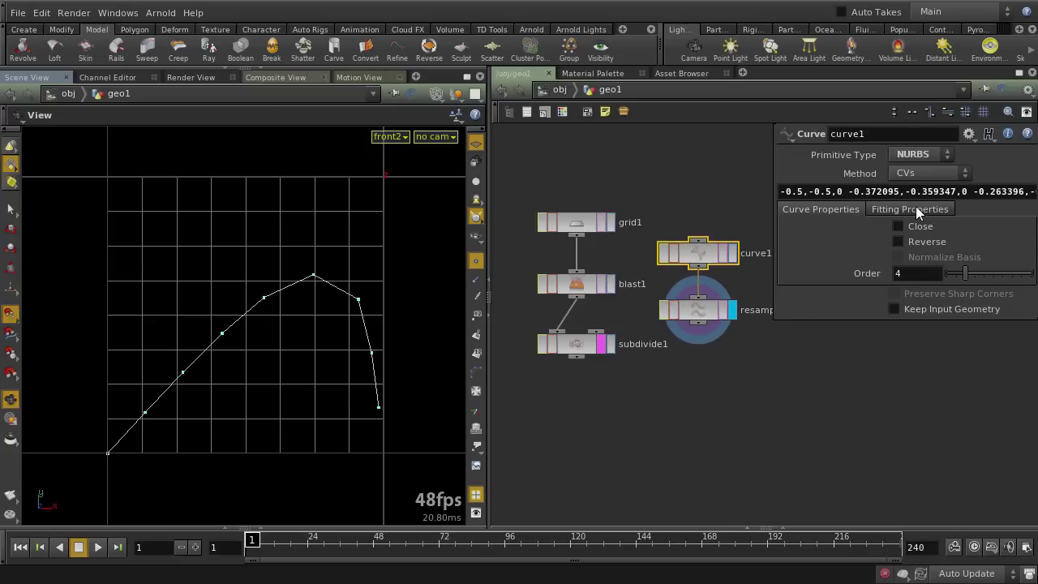
Disable Maximum Segment Length on the Resample node and enable Maximum Segments with 64 segments
left_click(717, 312)
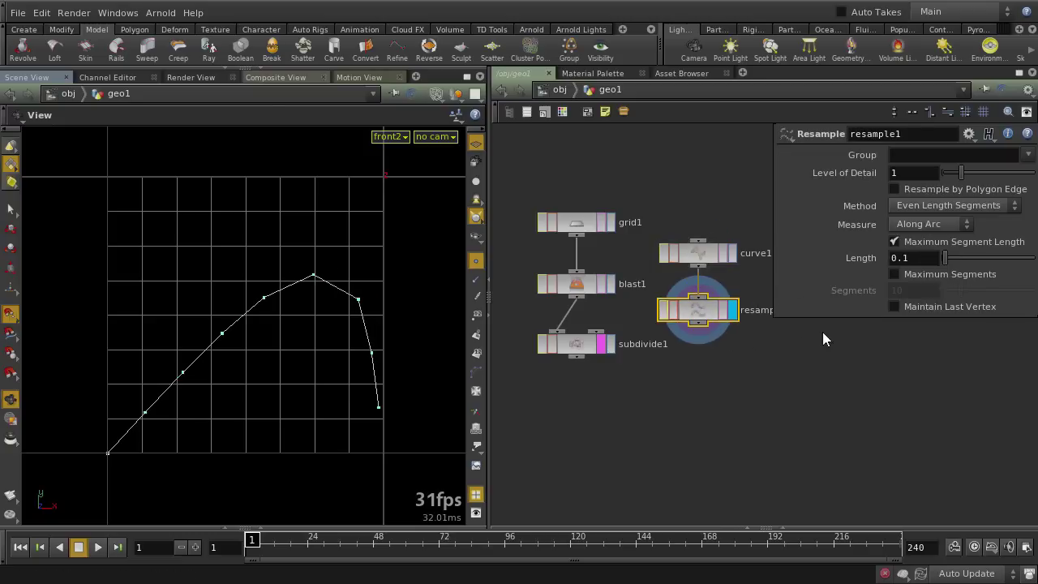
left_click(925, 242)
left_click(913, 273)
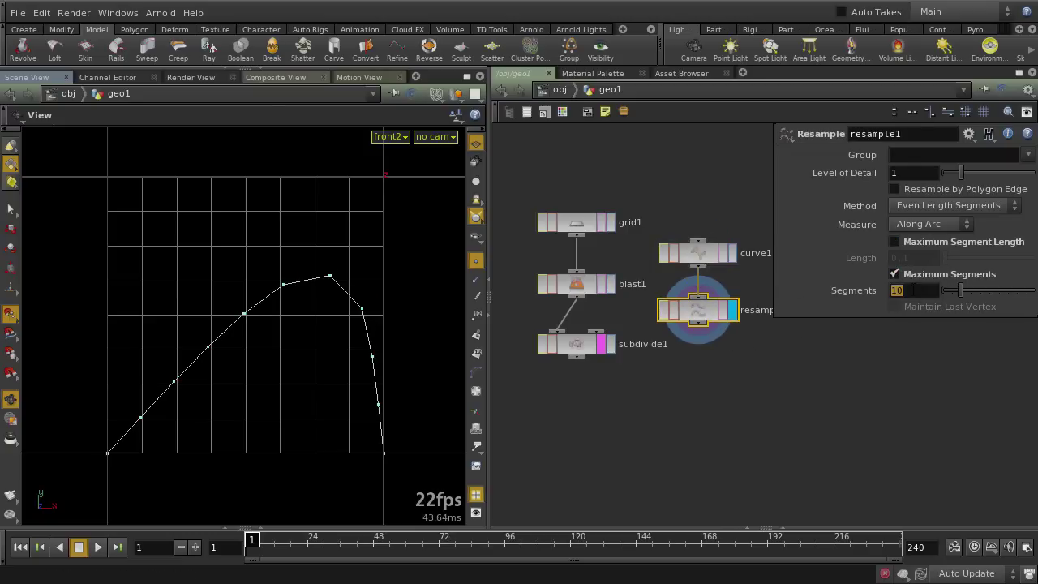
type("64")
key("Return")
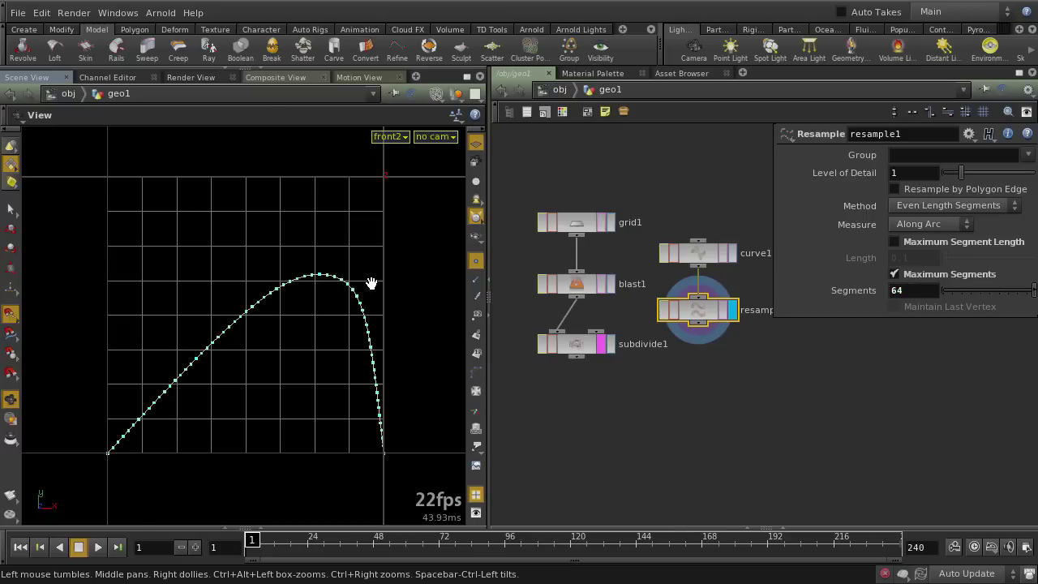
Turn off the Subdivide node's template display and add a Cookie node below both chains
left_click(685, 385)
left_click(605, 344)
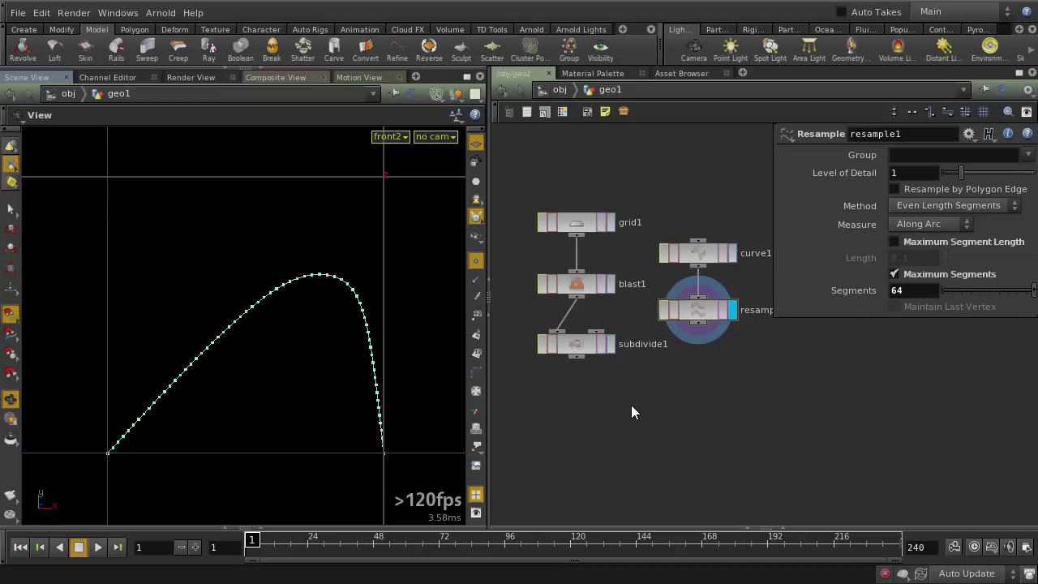
key("Tab")
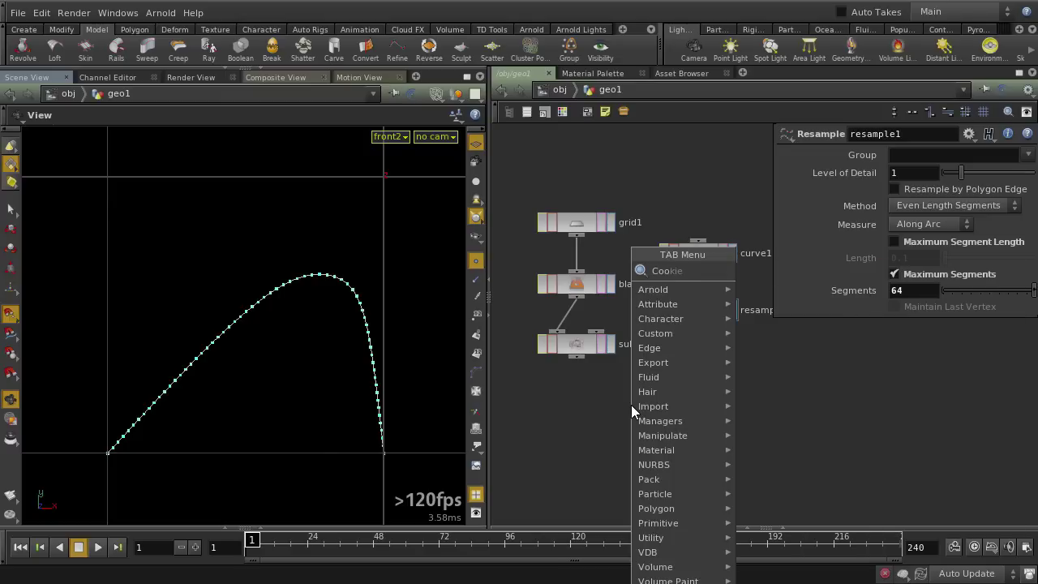
key("Escape")
left_click(631, 405)
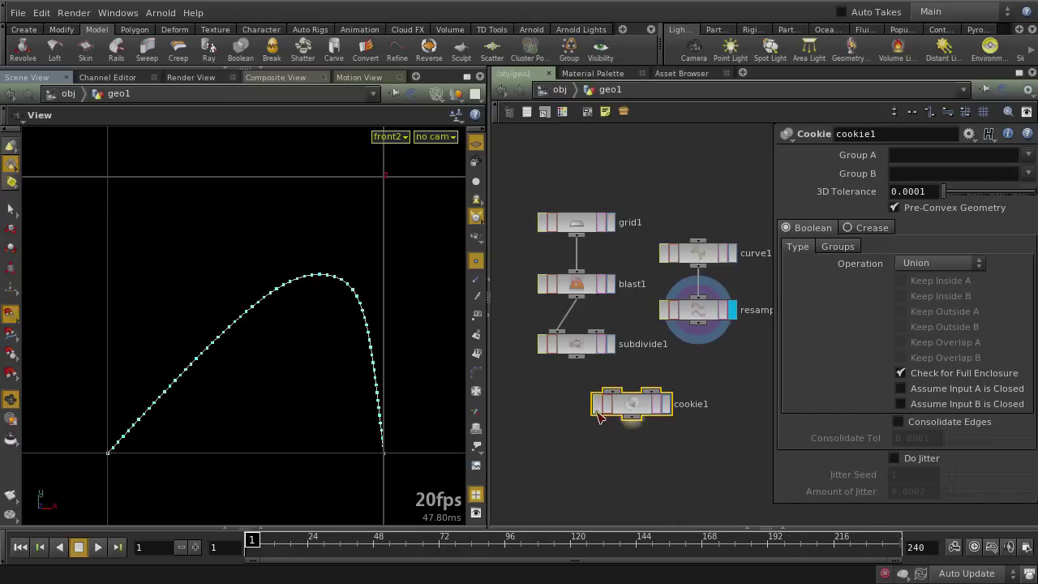
Connect Subdivide to the Cookie node's first input and Resample to its second, and display the Cookie node
left_click_drag(578, 365, 614, 393)
left_click_drag(698, 321, 653, 404)
left_click(665, 404)
Set the Cookie node's Boolean operation to A minus B and check the cut grid in shaded and wireframe display
left_click(609, 399)
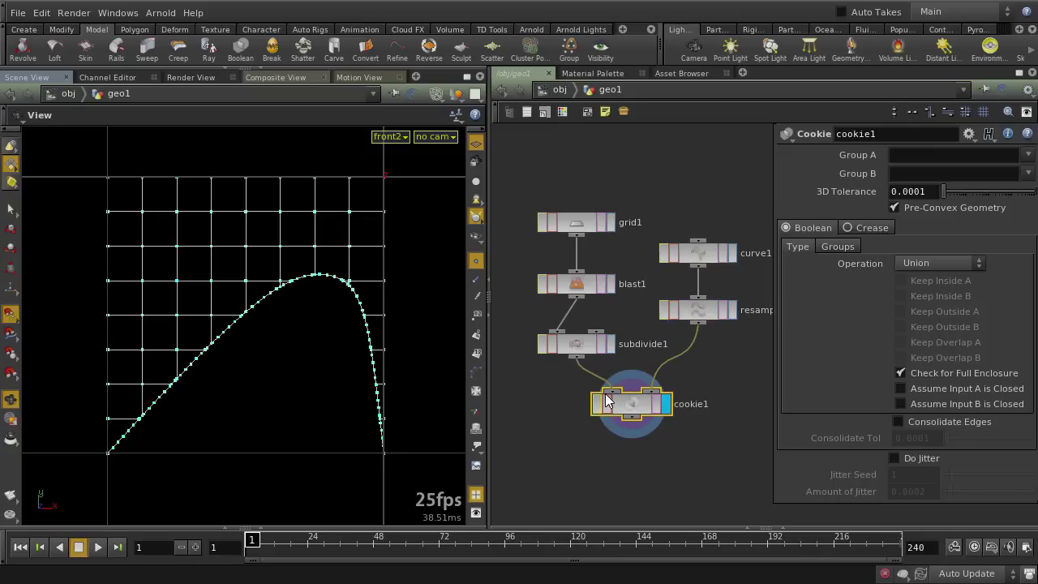
left_click(940, 263)
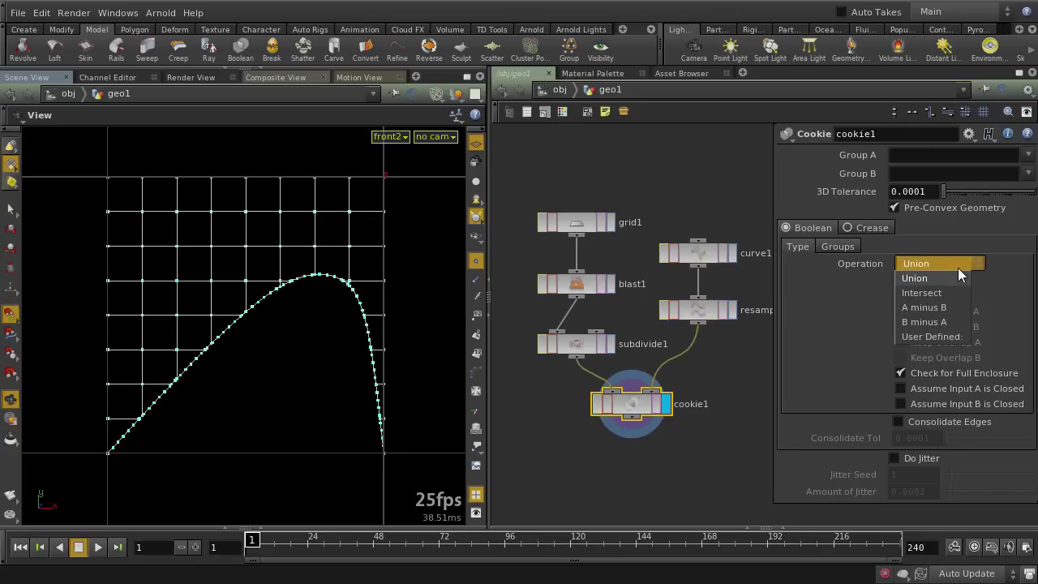
left_click(918, 311)
left_click(623, 454)
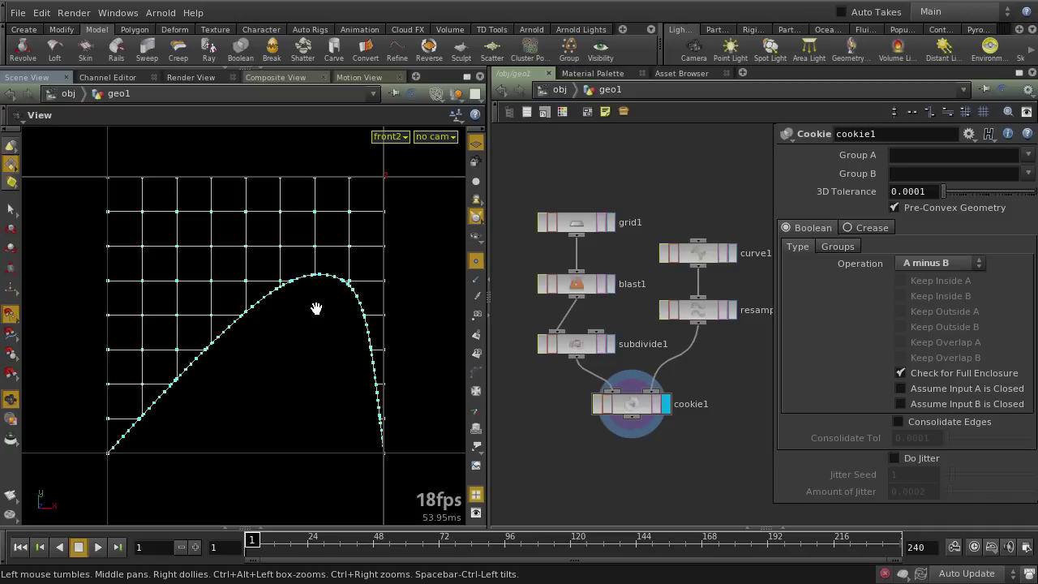
key("shift+w")
key("w")
key("w")
key("w")
key("w")
key("w")
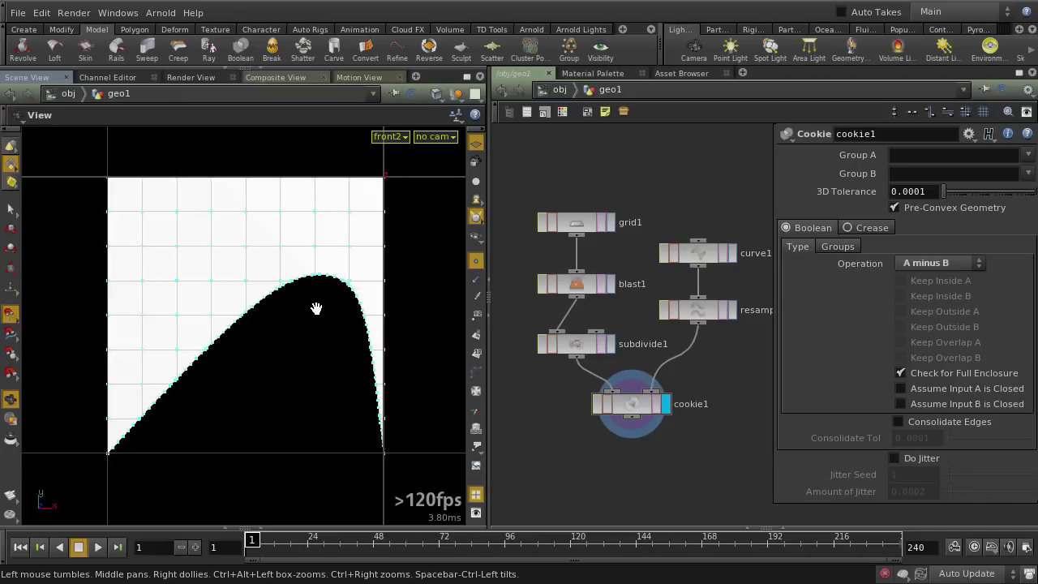
Duplicate the Cookie node with its inputs connected and place the two Cookie nodes side by side below the Subdivide and Resample nodes
left_click(617, 404)
key("ctrl+c")
key("ctrl+v")
left_click_drag(613, 404, 688, 450)
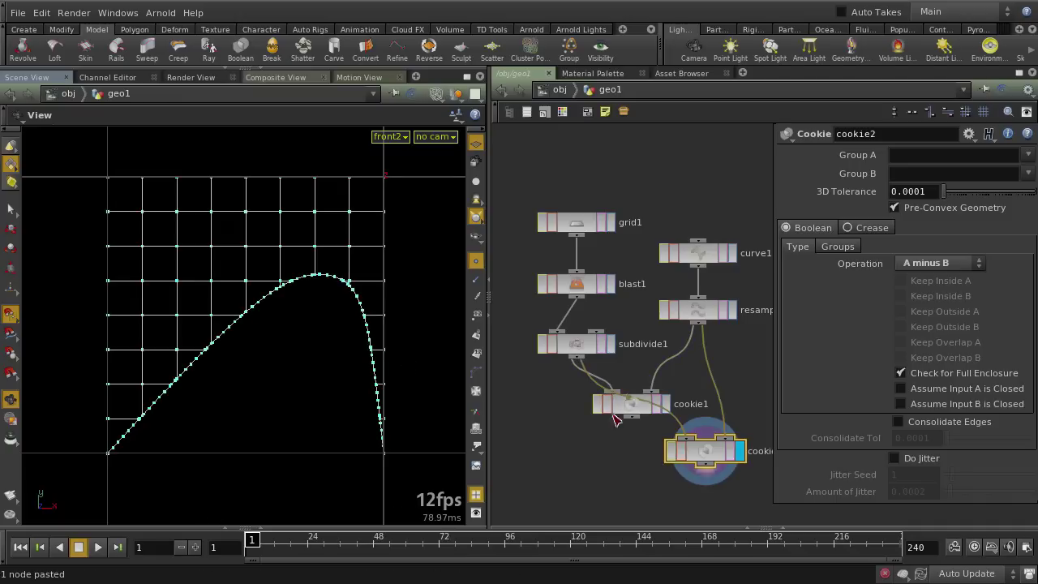
left_click_drag(623, 404, 572, 452)
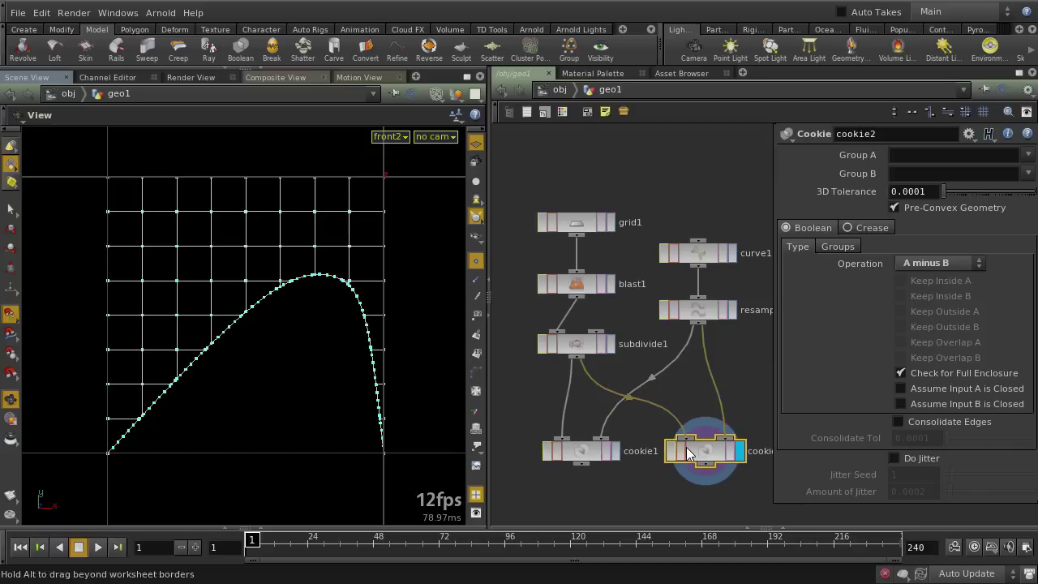
Set the second Cookie node's operation to B minus A and show the result in wireframe
left_click(929, 267)
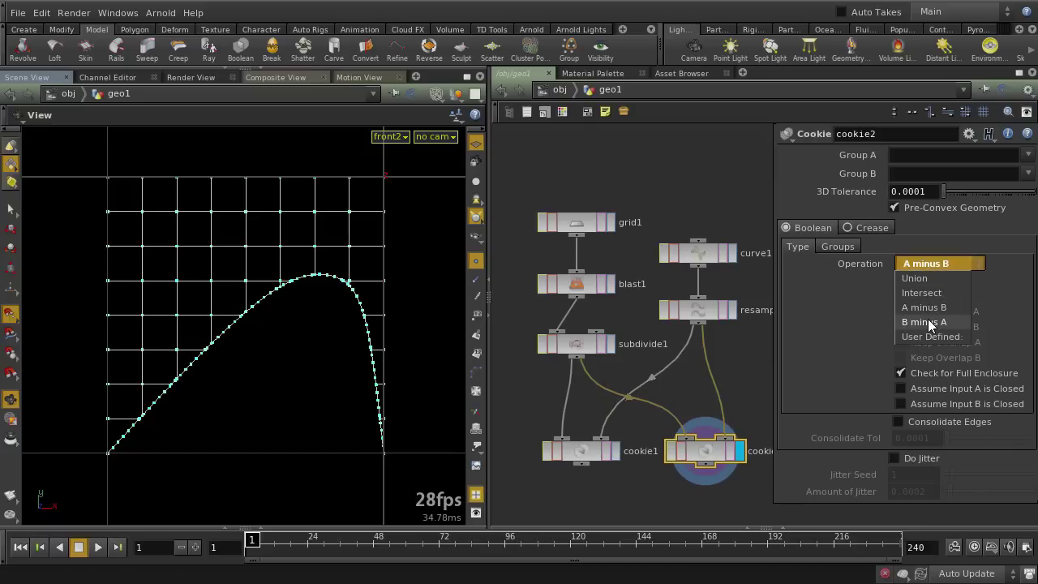
left_click(930, 323)
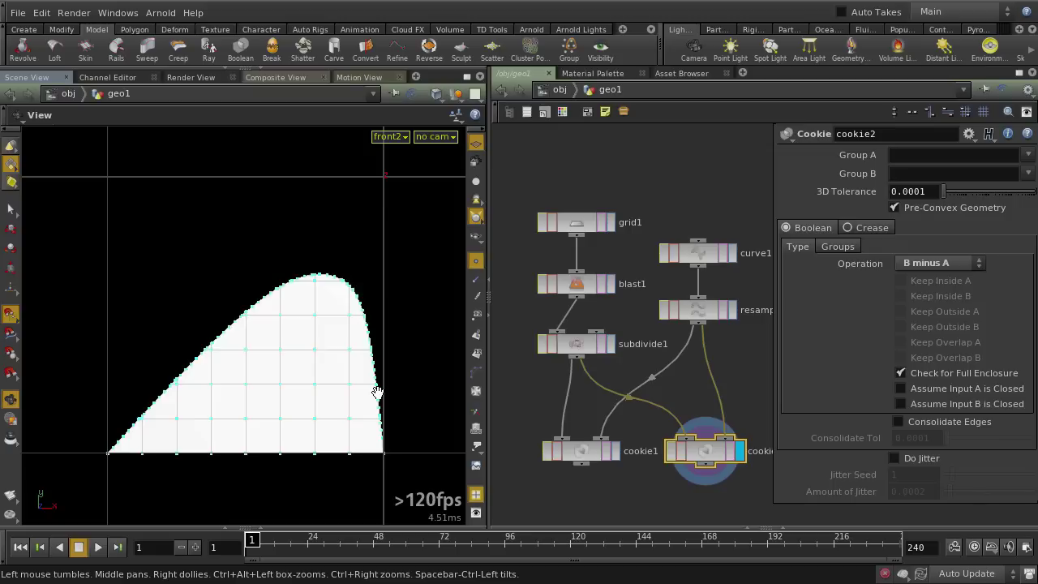
key("shift+w")
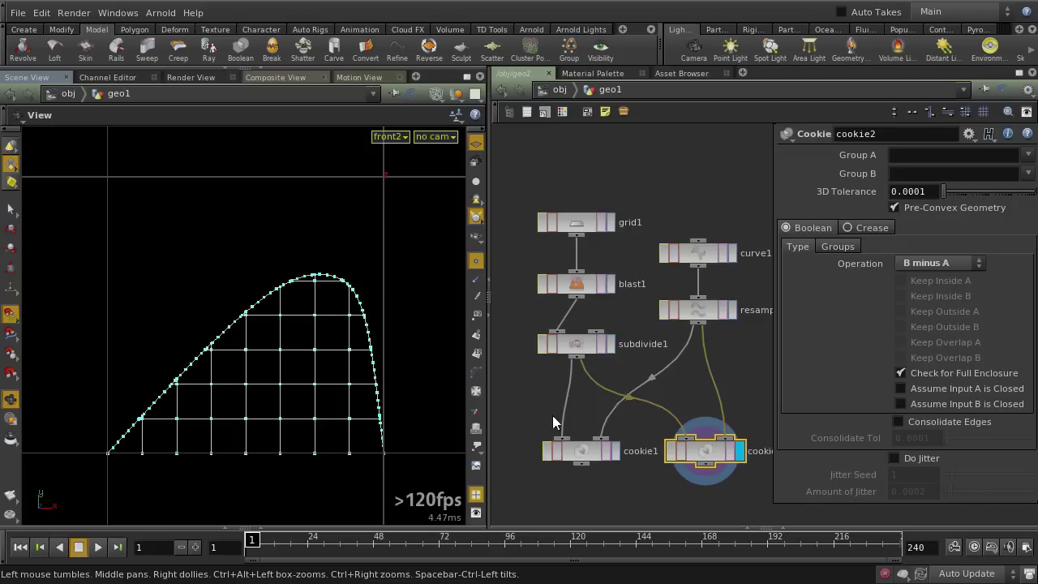
left_click(634, 495)
Widen the network area, add a Merge node below, connect both Cookie nodes to it, and display it
middle_click_drag(699, 370, 704, 243)
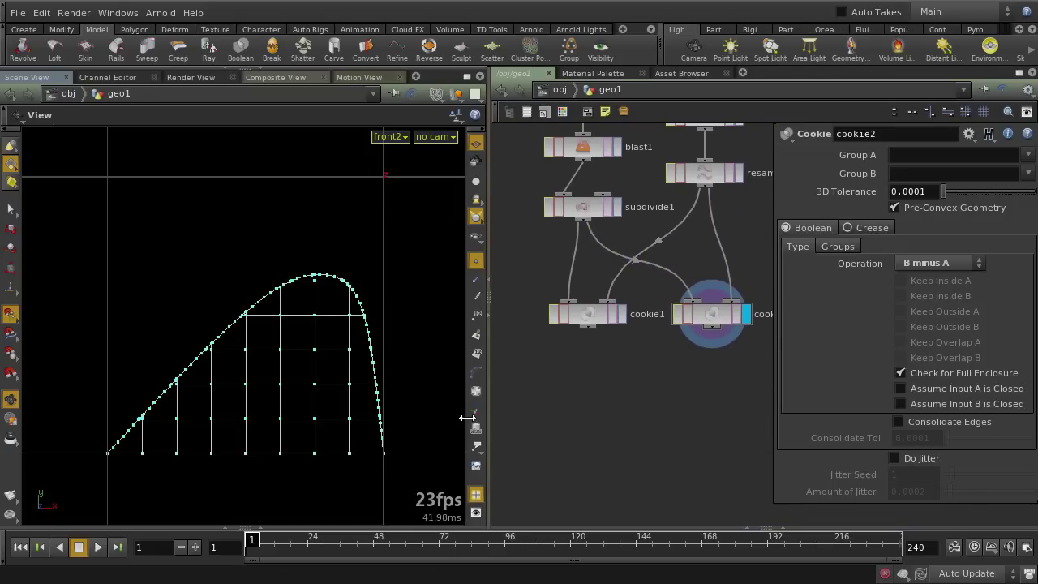
left_click_drag(489, 419, 436, 420)
key("p")
middle_click_drag(591, 384, 623, 355)
key("Tab")
type("merge")
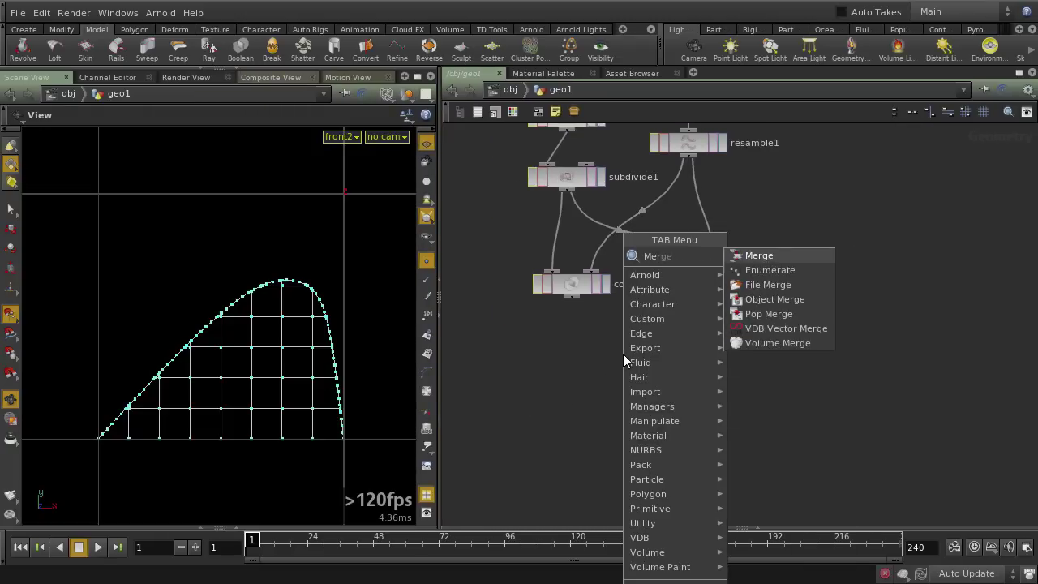
key("Return")
left_click(623, 360)
left_click_drag(572, 297, 623, 340)
left_click_drag(696, 297, 626, 371)
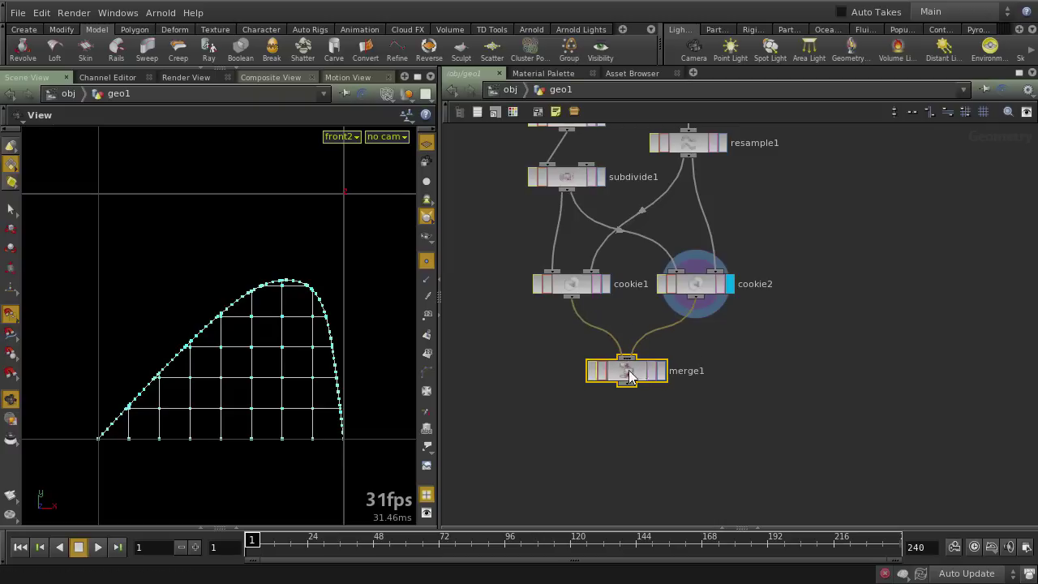
left_click(662, 370)
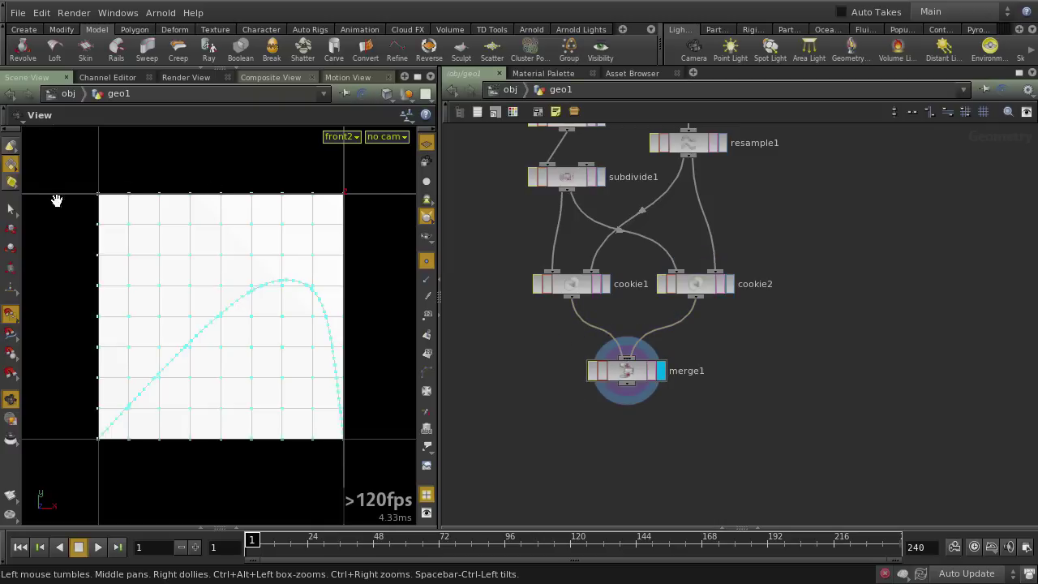
Turn off point display in the viewport and show the merged geometry in wireframe
left_click(426, 260)
left_click(10, 210)
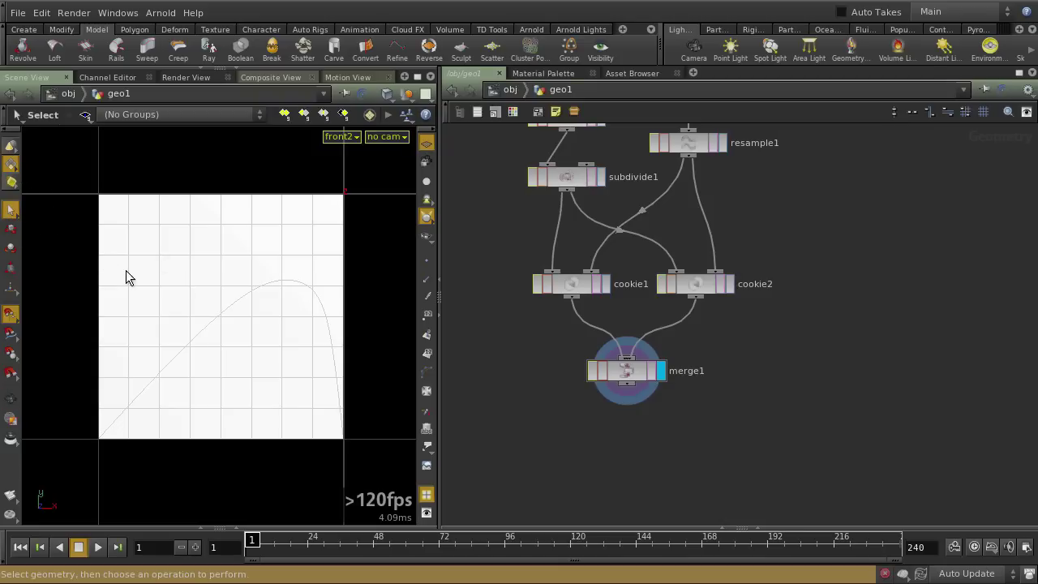
left_click_drag(161, 276, 160, 276)
key("shift+w")
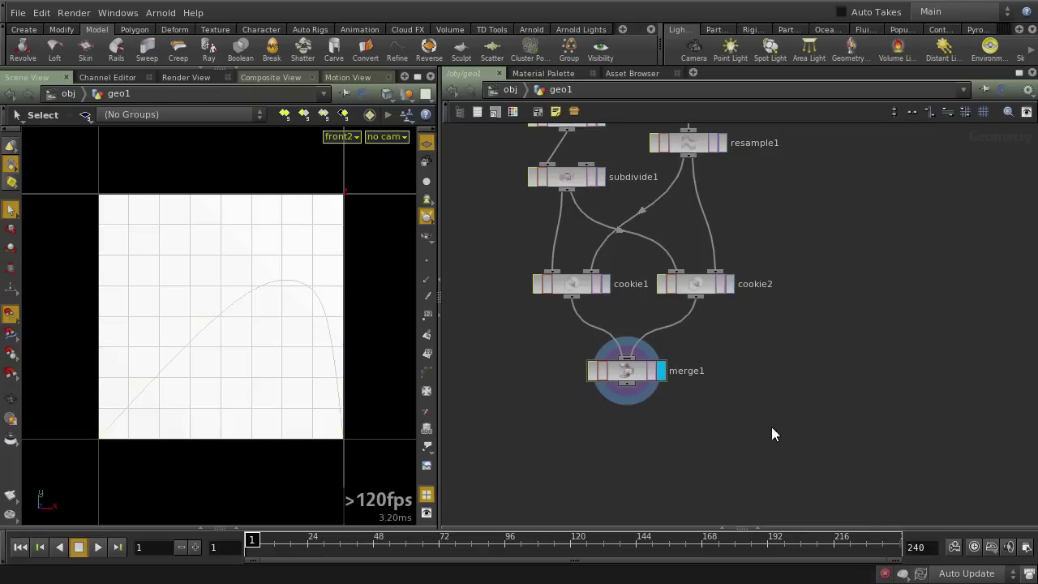
middle_click_drag(771, 430, 709, 354)
left_click_drag(566, 322, 580, 323)
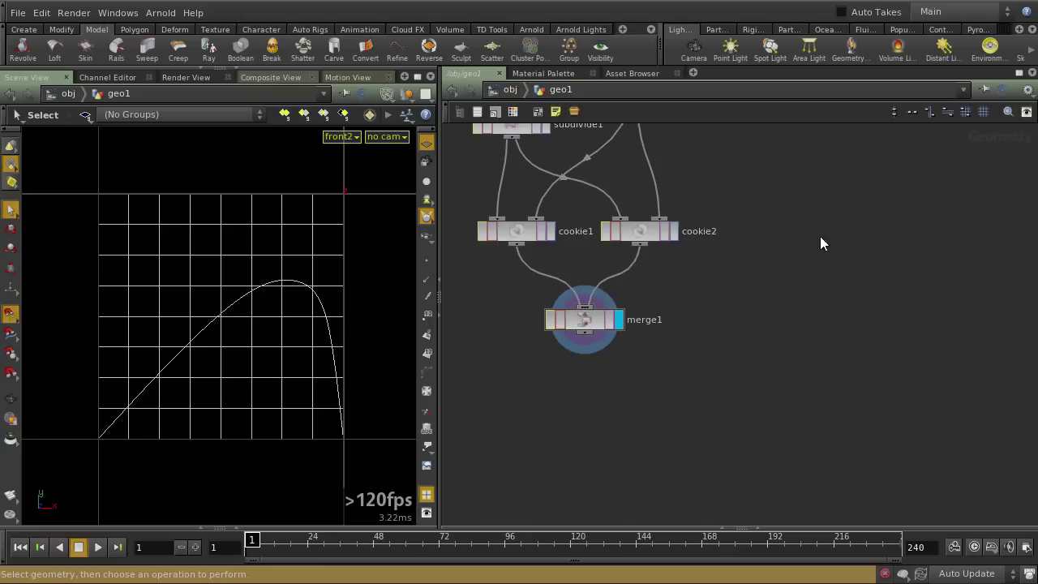
right_click(373, 221)
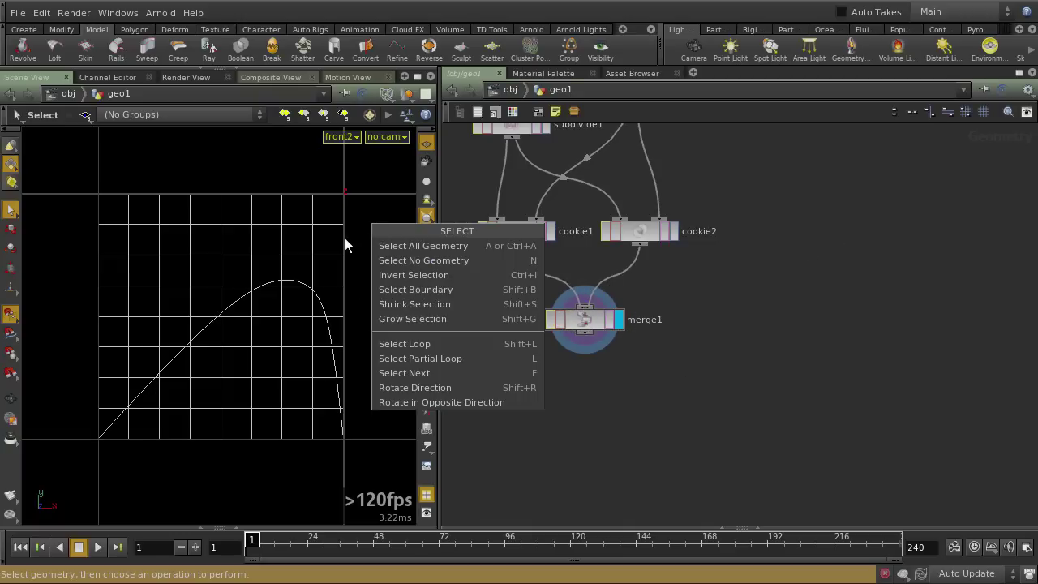
left_click(345, 238)
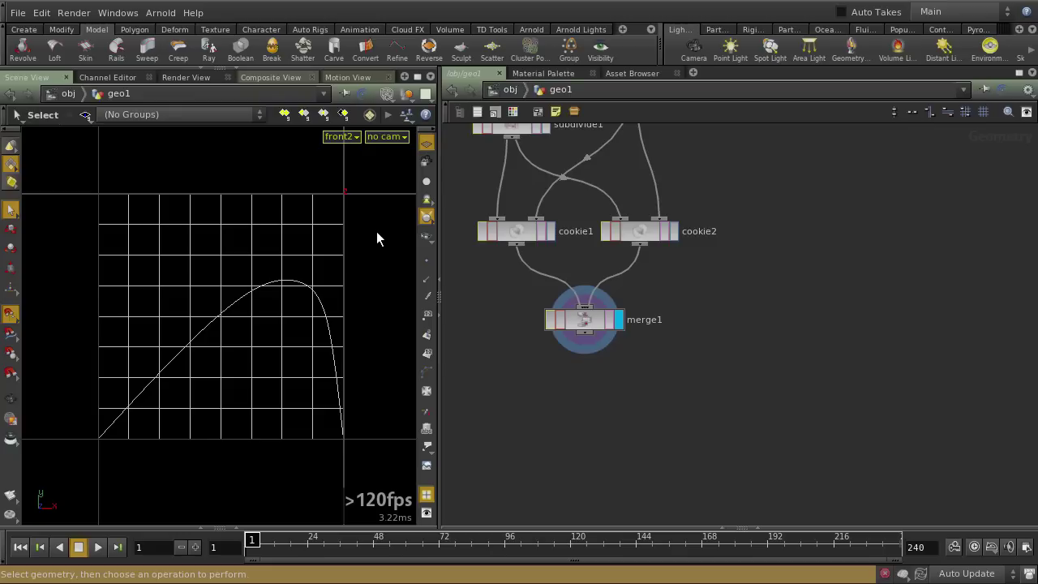
key("Escape")
Add a Duplicate node, connect it after the Merge node, and display it
right_click_drag(372, 227, 290, 296)
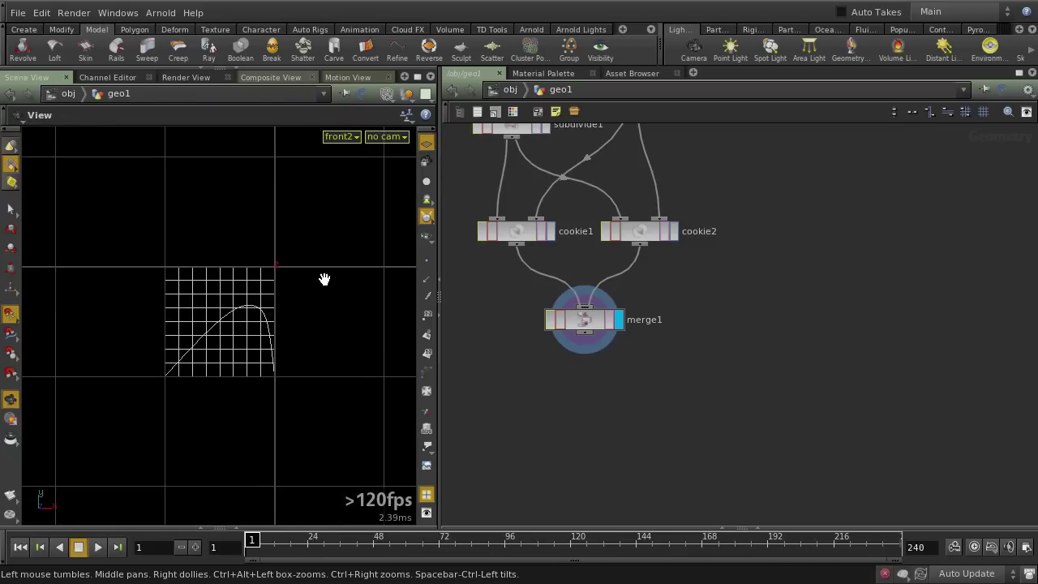
middle_click_drag(324, 279, 269, 343)
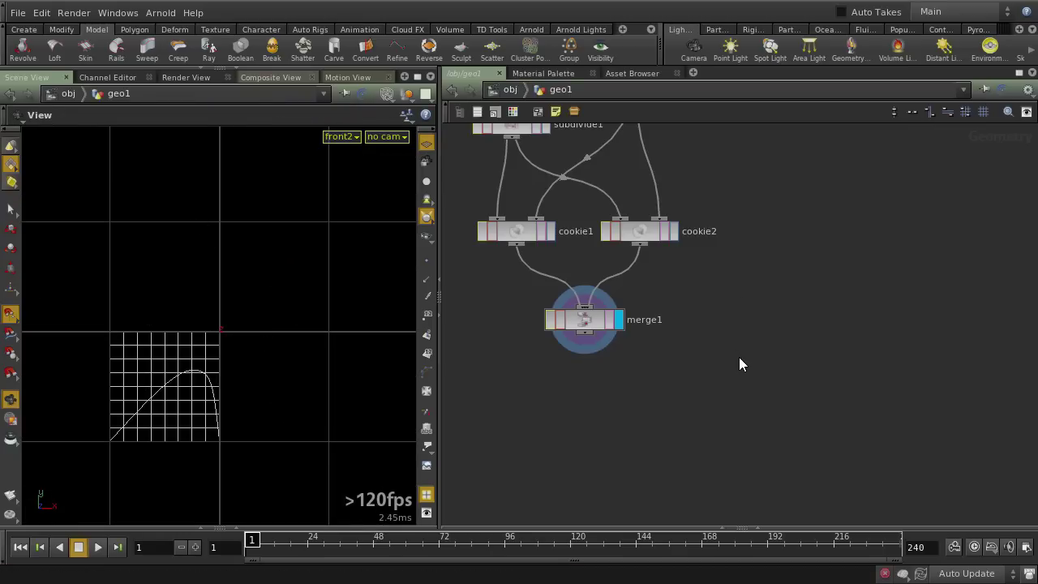
key("Tab")
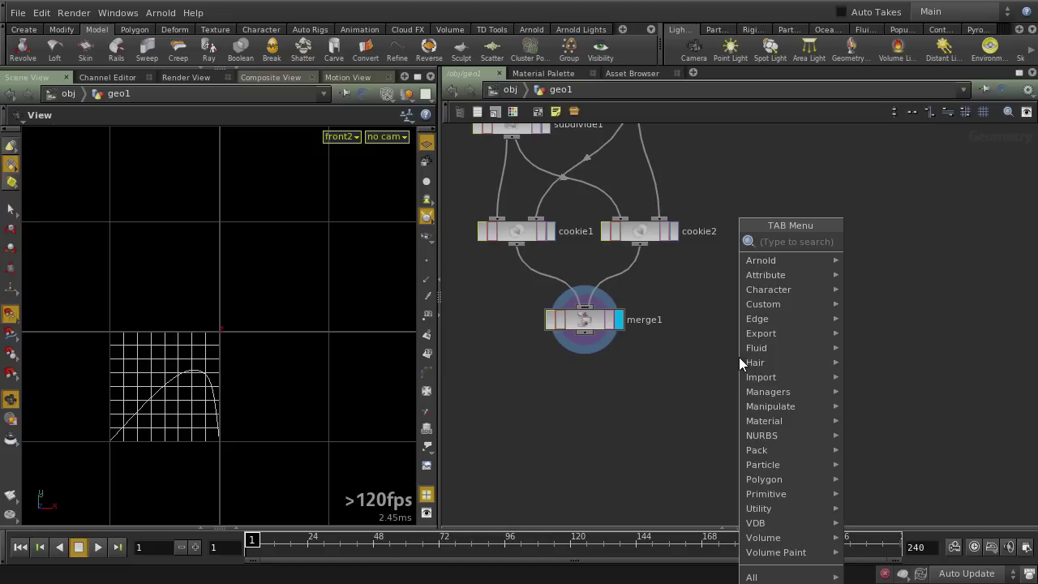
type("Dupli")
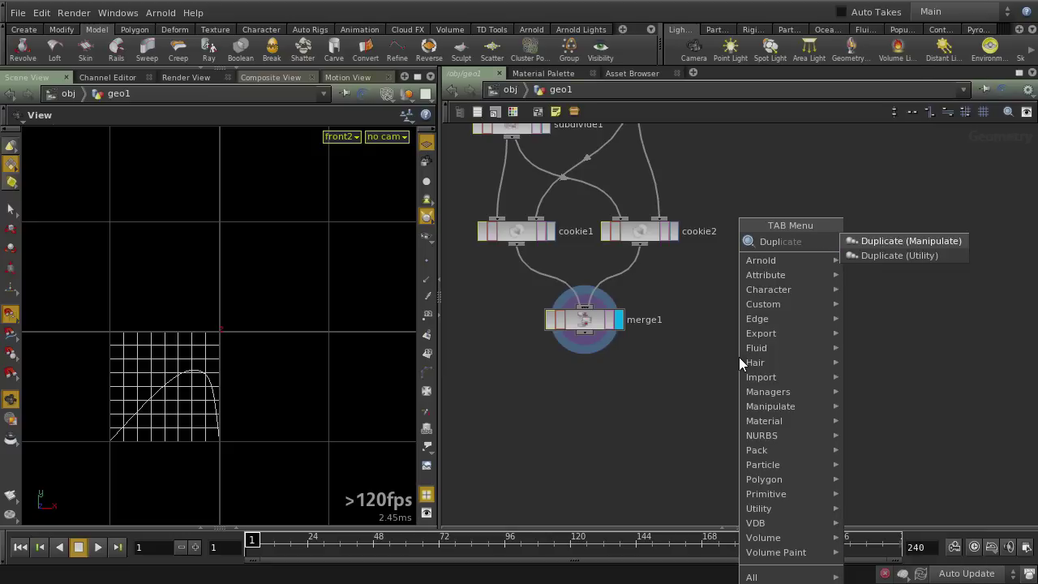
key("Return")
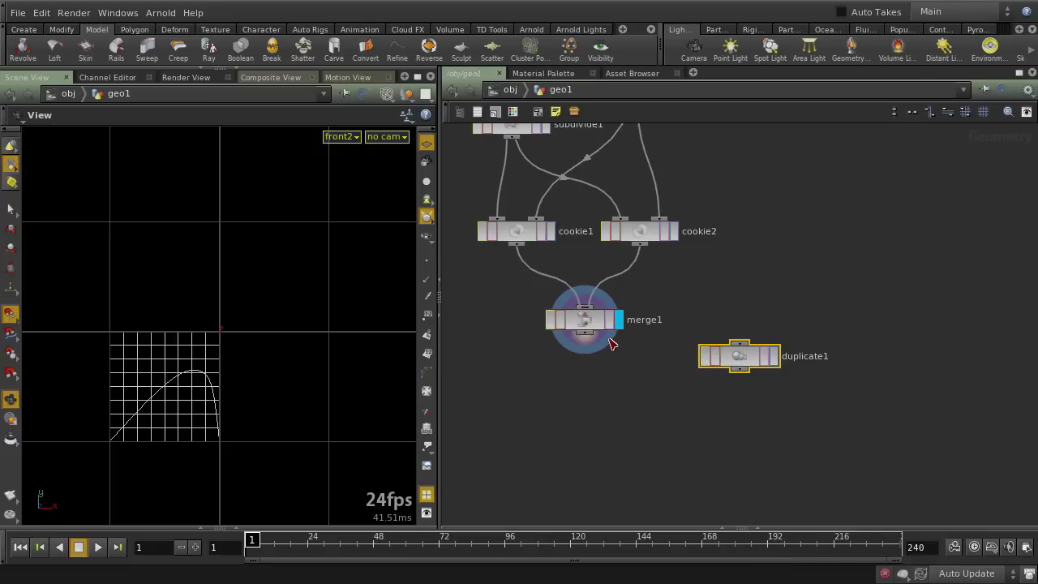
left_click_drag(740, 349, 585, 381)
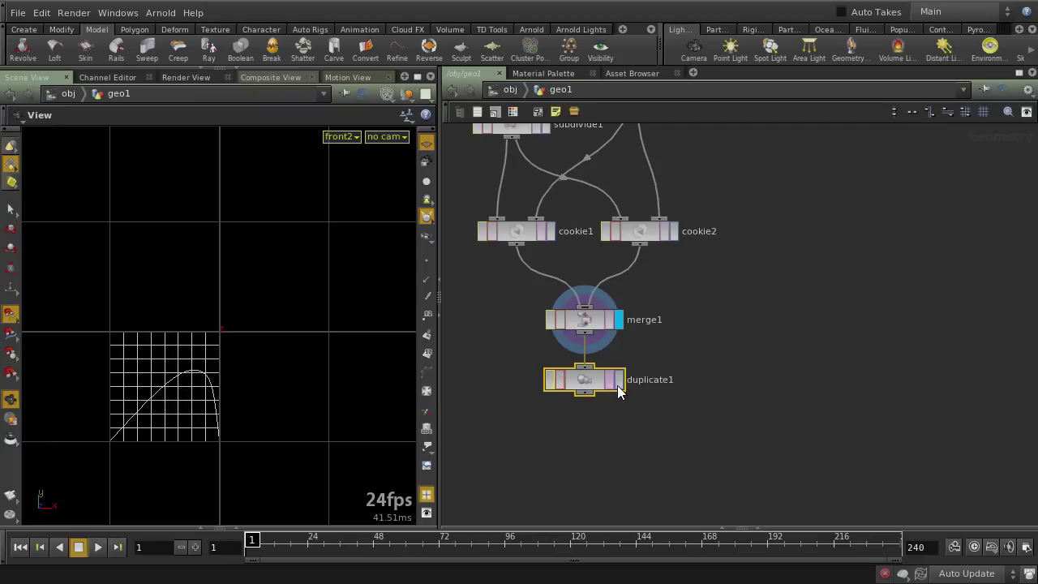
left_click_drag(695, 447, 517, 364)
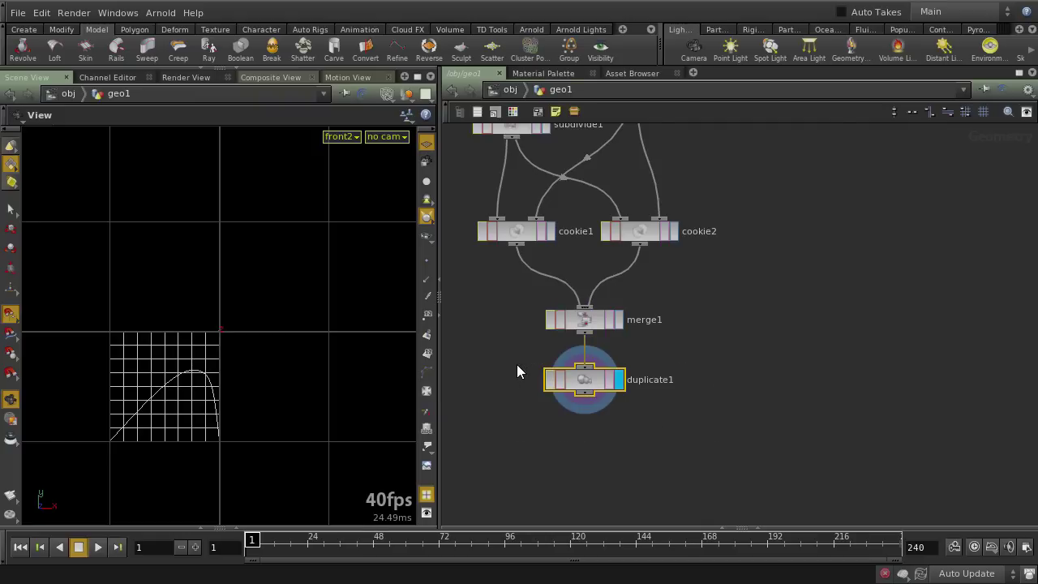
Set the Duplicate node's rotation to -90 on Z and its number of copies to 3
key("p")
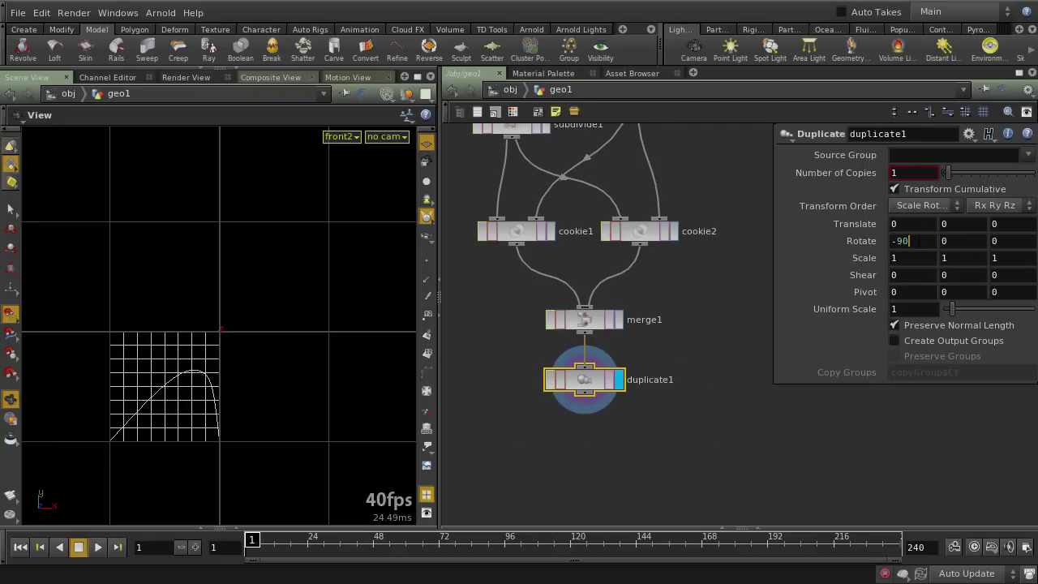
key("Return")
double_click(919, 241)
type("0")
key("Return")
type("-90")
key("Return")
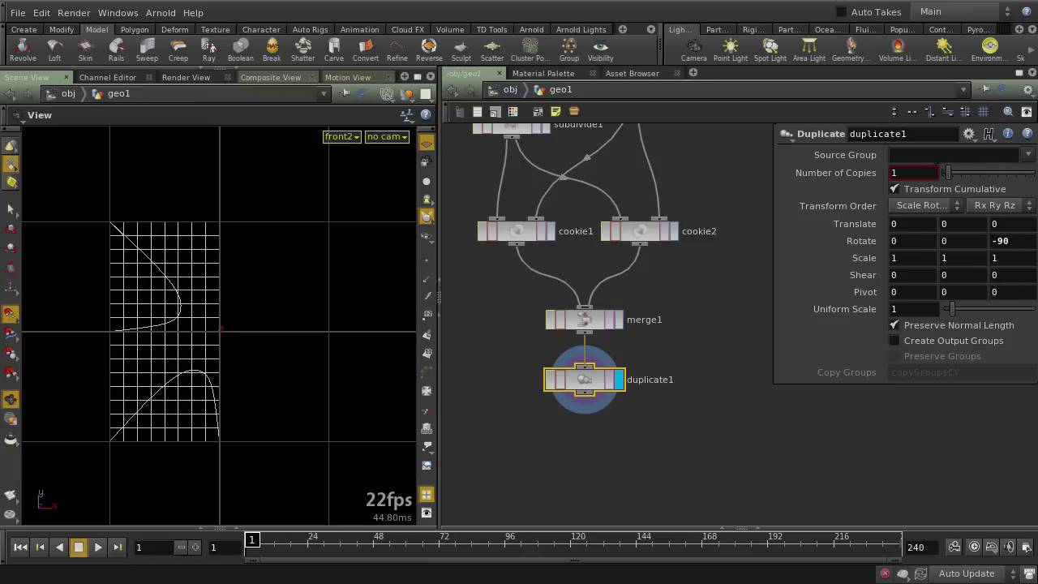
type("3")
key("Return")
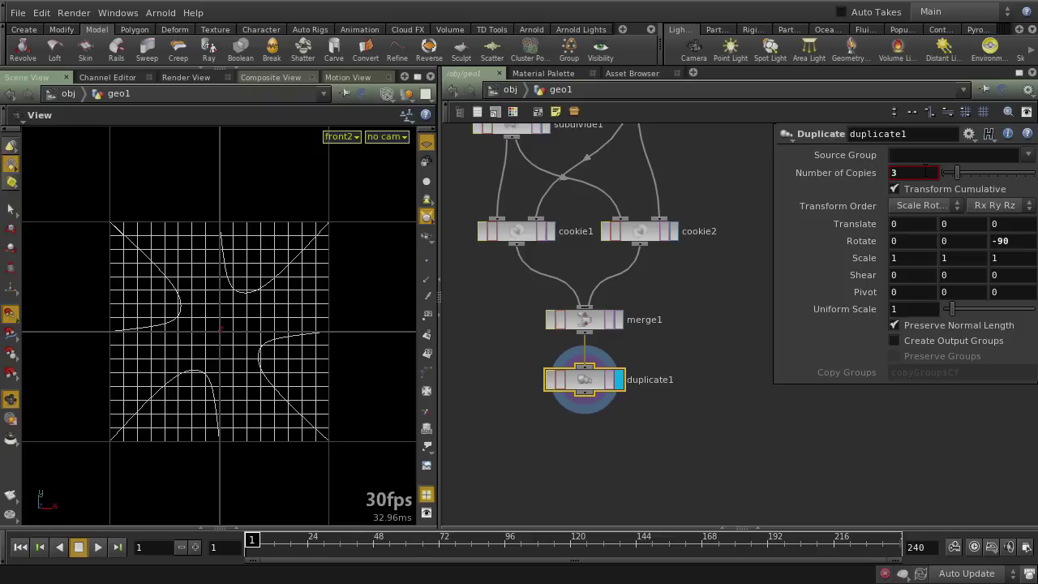
Select the central panel geometry of the duplicated grid in the viewport and add a Fuse node for it after the Duplicate node
left_click(570, 425)
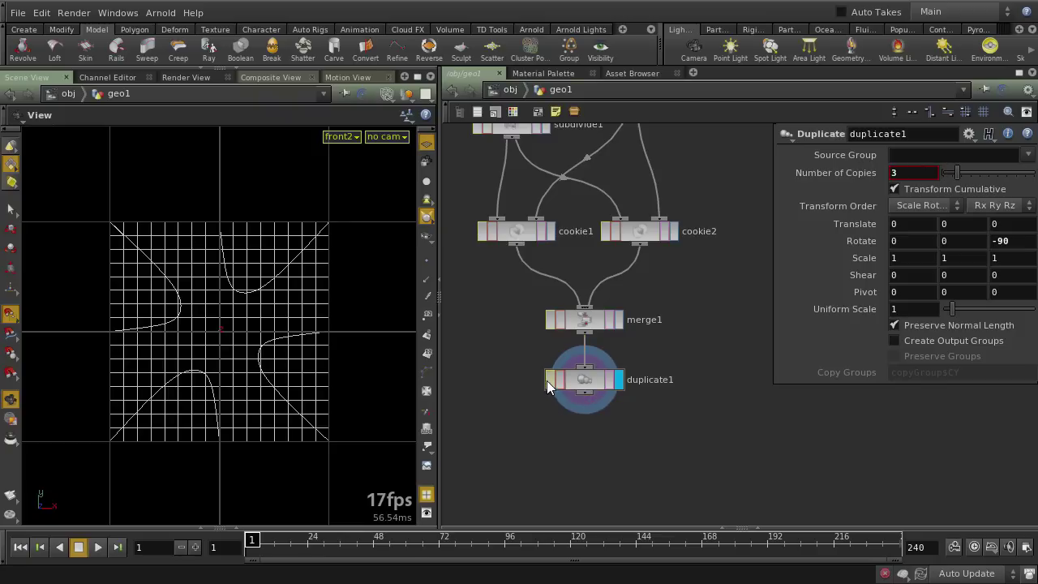
left_click(549, 385)
left_click(549, 384)
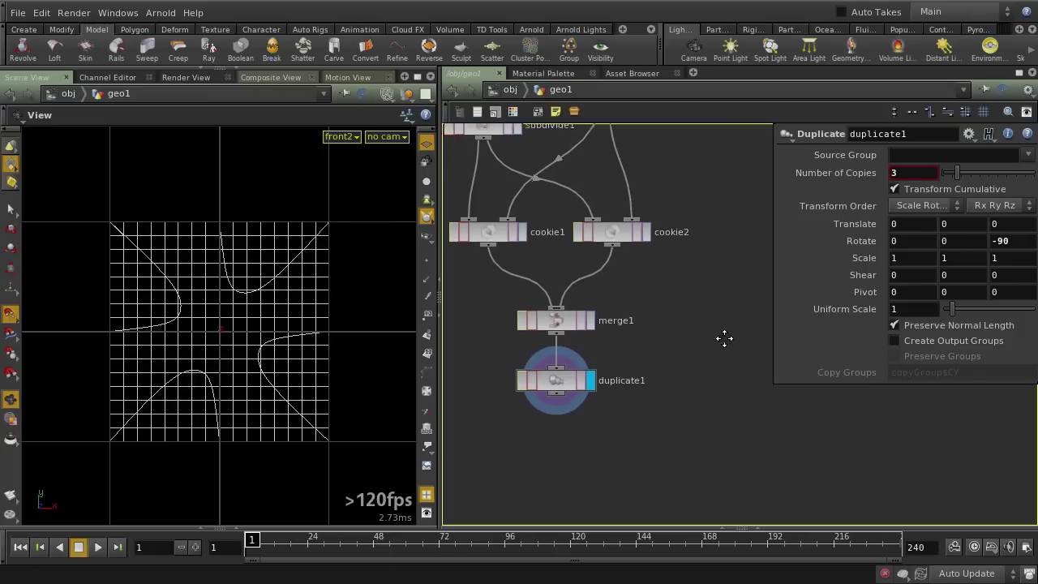
middle_click_drag(745, 348, 754, 298)
left_click_drag(541, 298, 541, 298)
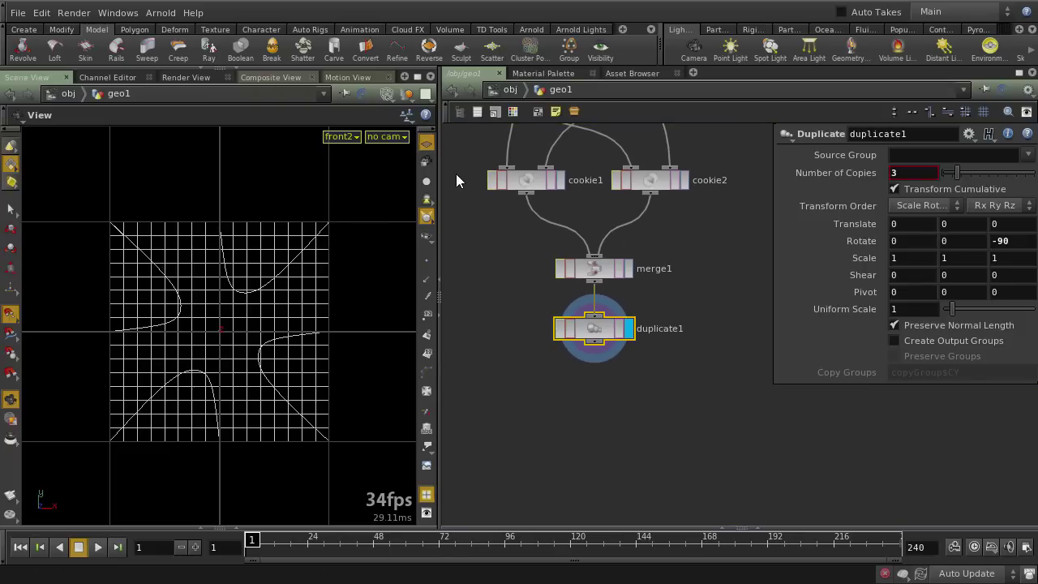
key("s")
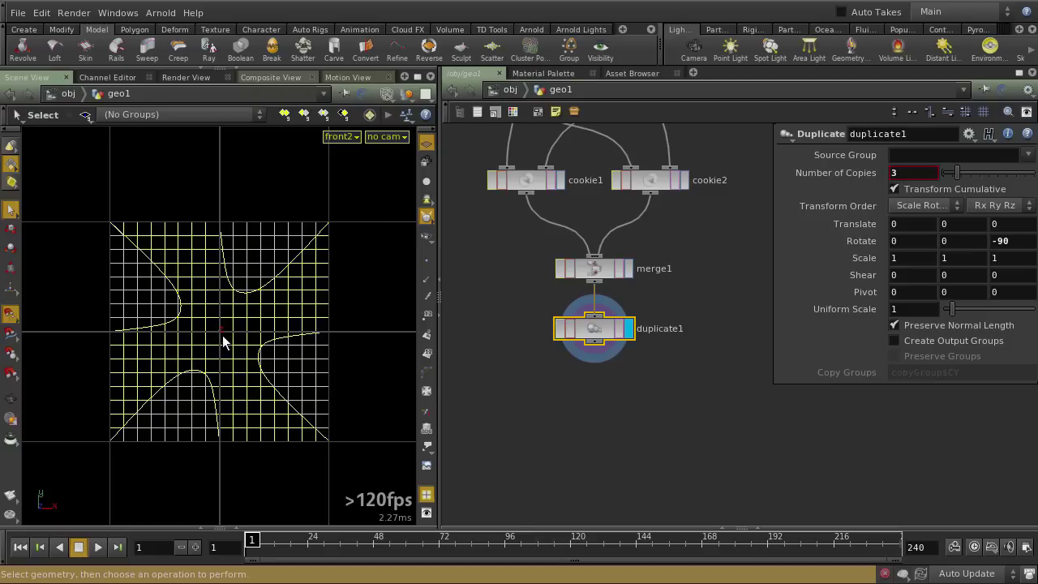
left_click(135, 30)
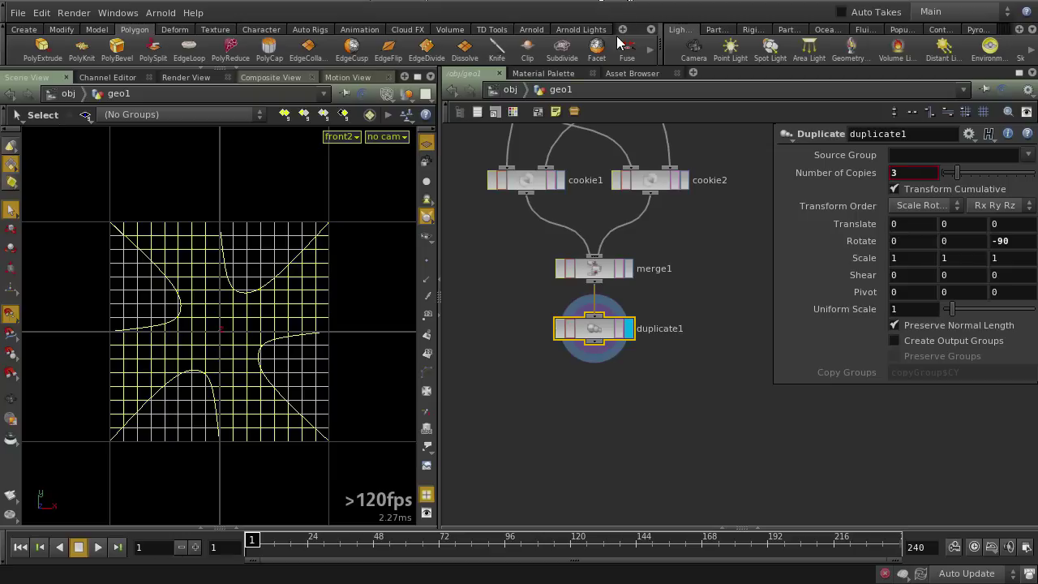
left_click(624, 49)
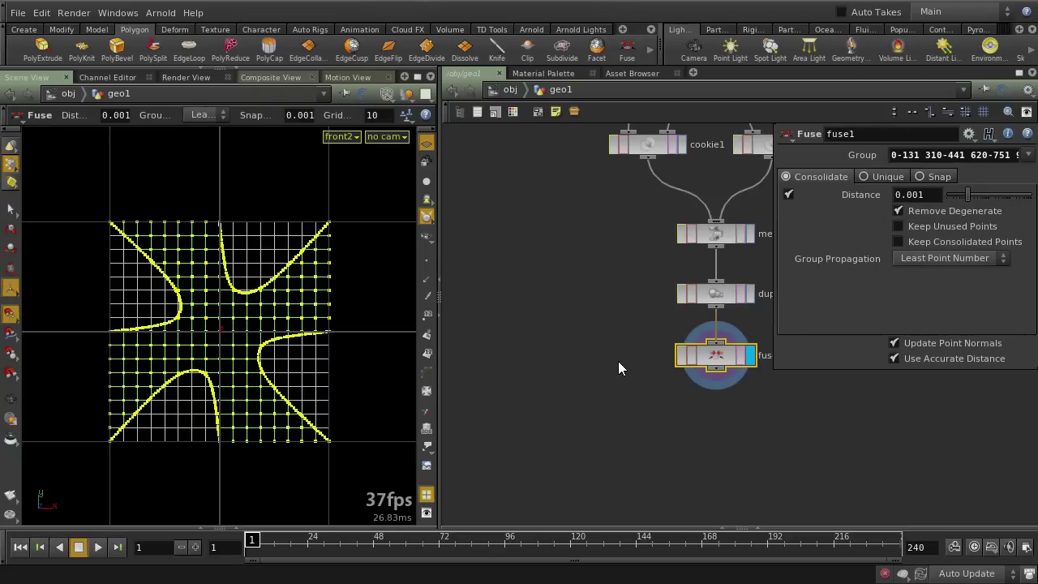
left_click(455, 256)
key("Escape")
middle_click_drag(704, 420, 586, 399)
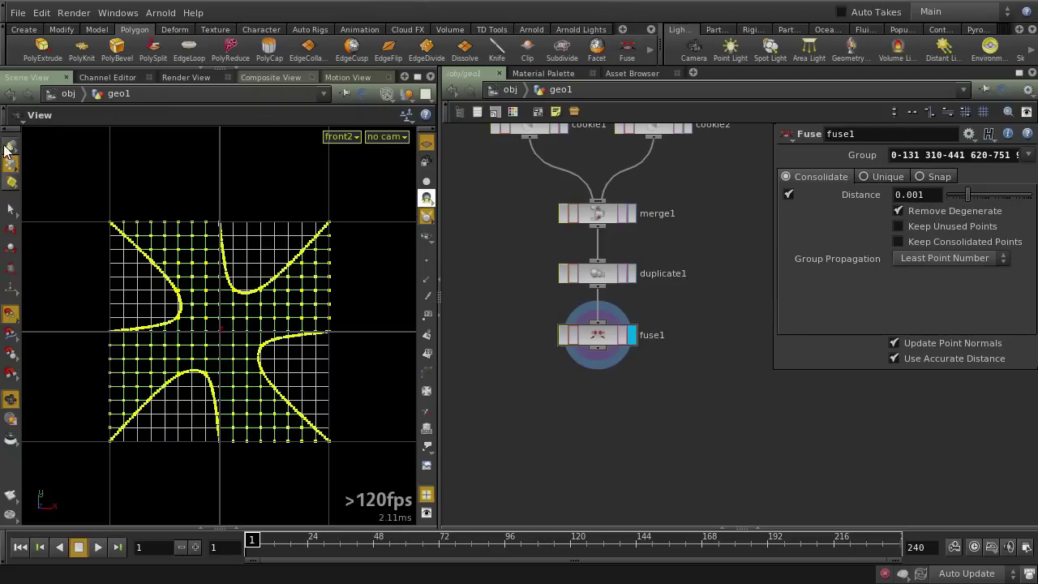
Select pieces of the fused grid as primitives in the viewport to check how the geometry divides into panels
left_click(11, 209)
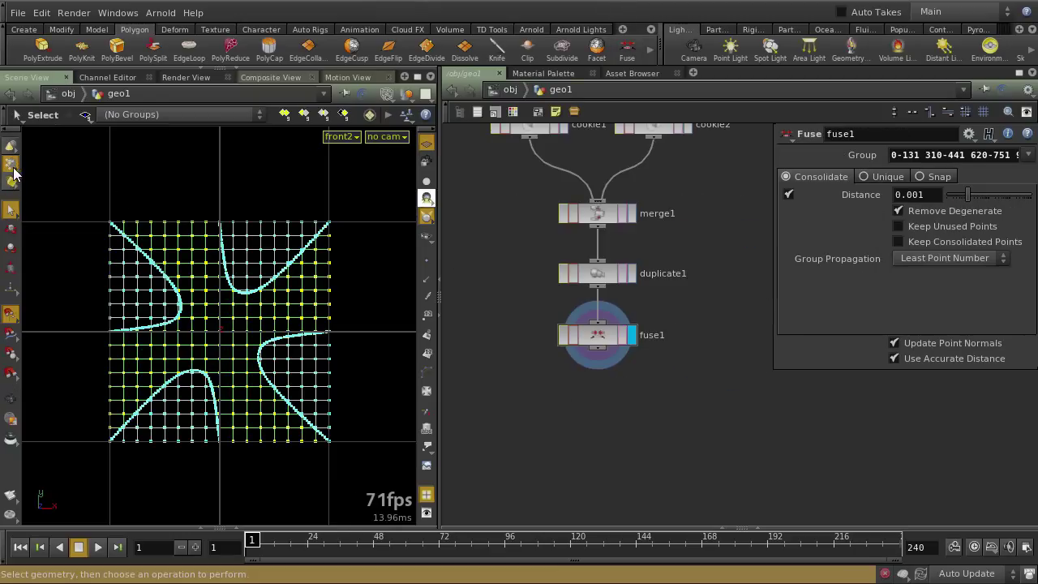
right_click(13, 169)
left_click(53, 205)
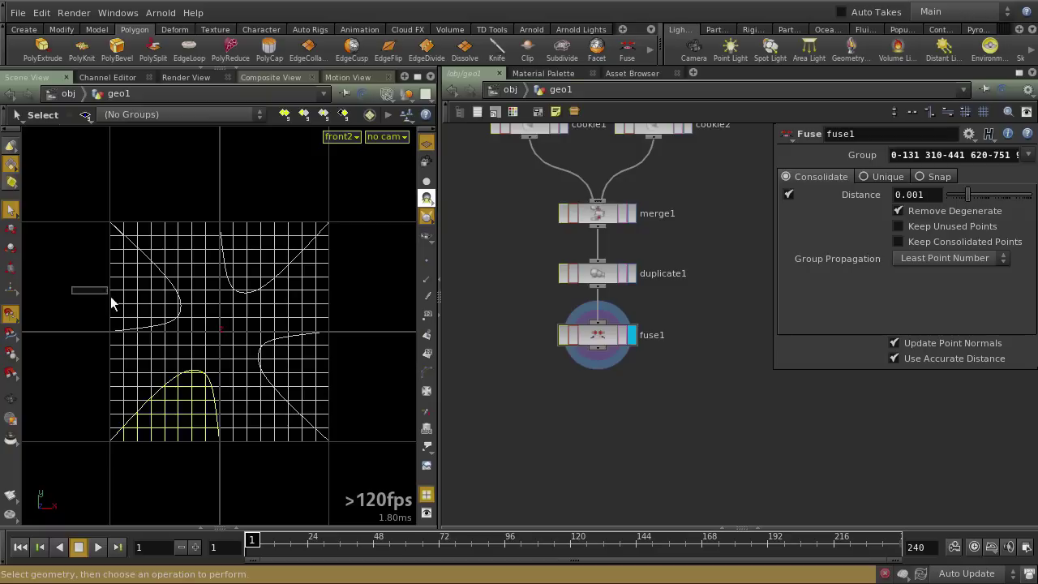
left_click_drag(224, 308, 245, 338)
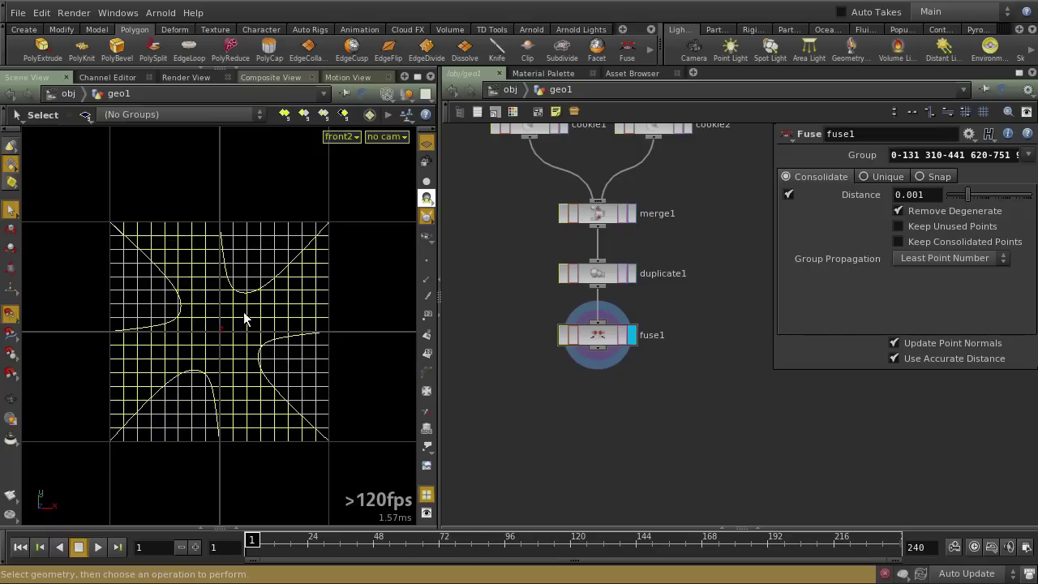
key("Escape")
Add a Box node in an empty area of the network, display it, and frame it in the perspective view
middle_click_drag(707, 337, 668, 404)
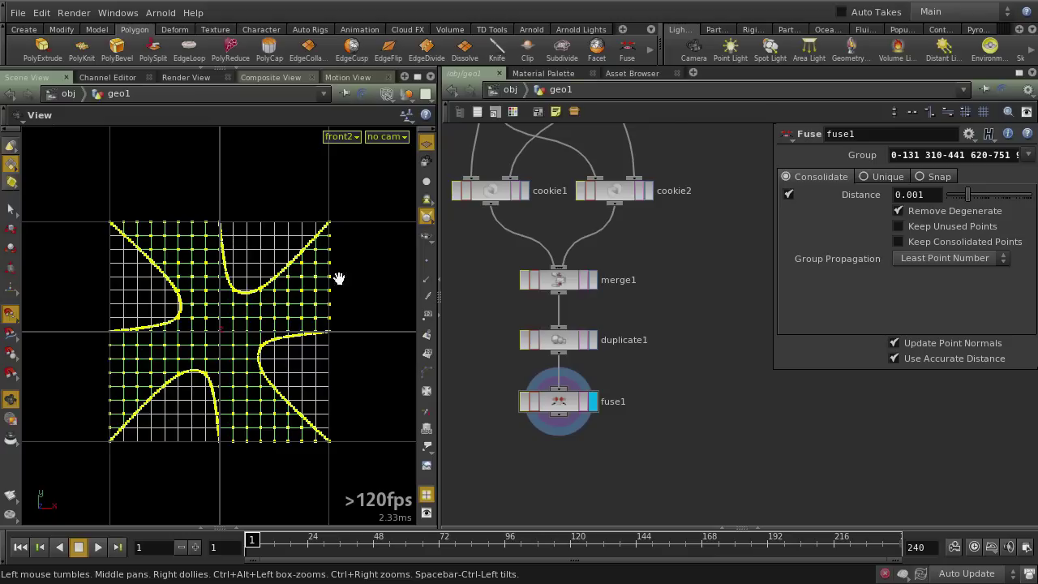
middle_click_drag(727, 346, 599, 347)
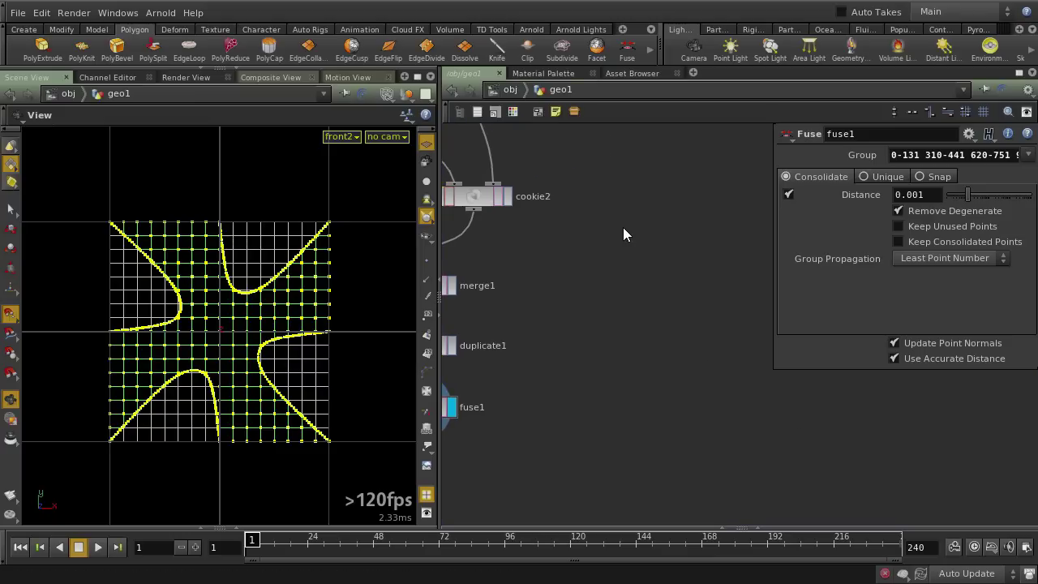
key("Tab")
type("box")
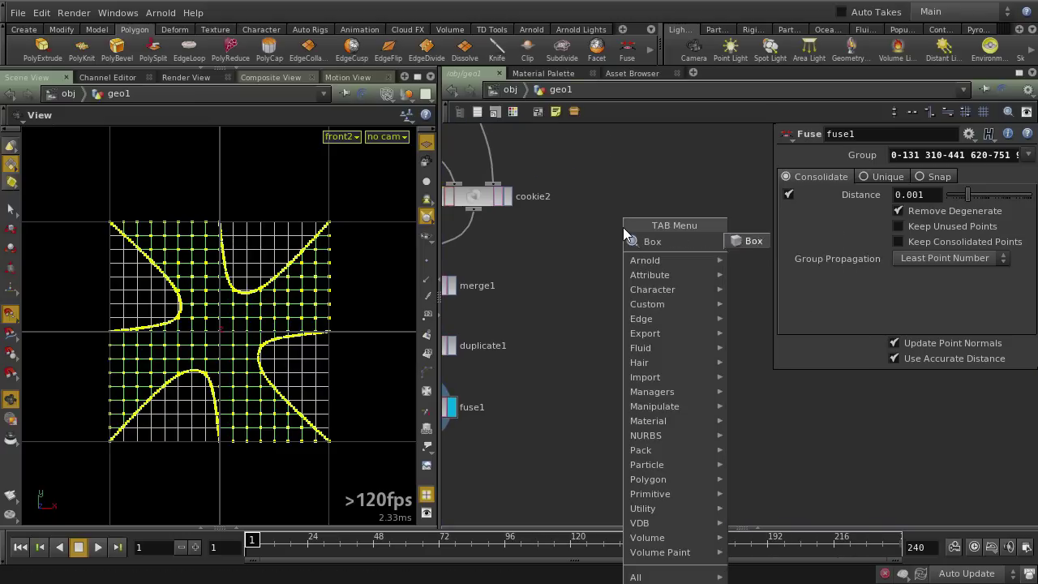
key("Return")
left_click_drag(623, 231, 669, 231)
left_click(703, 227)
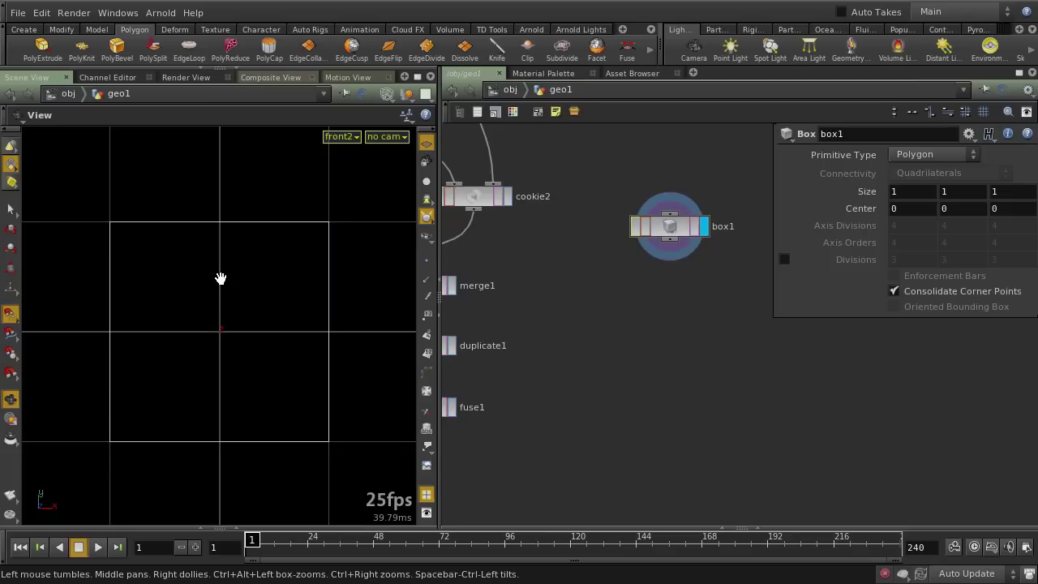
key("space+1")
key("h")
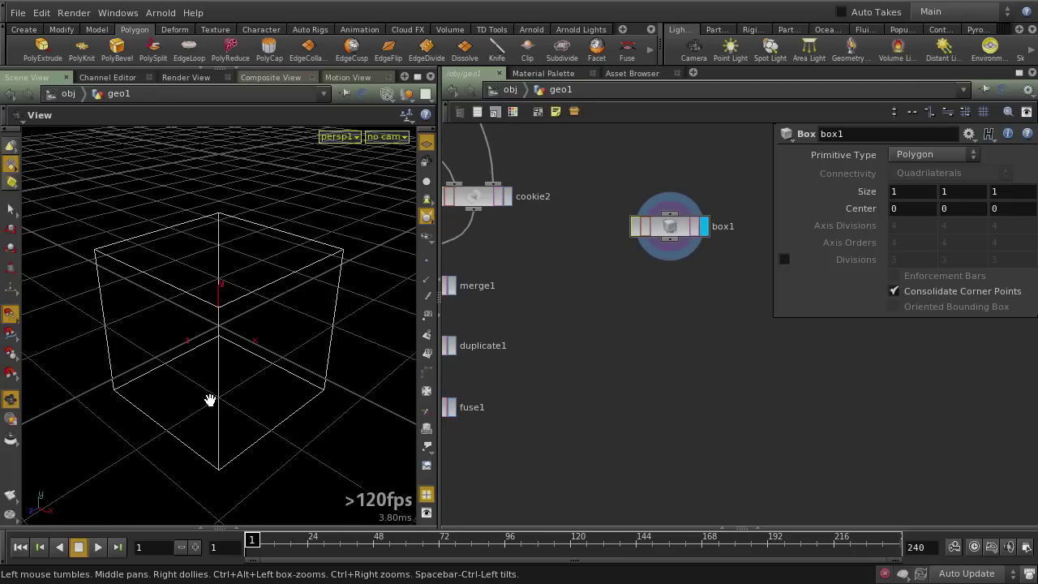
Add a Facet node, connect it after the Box node, and display it
left_click(663, 227)
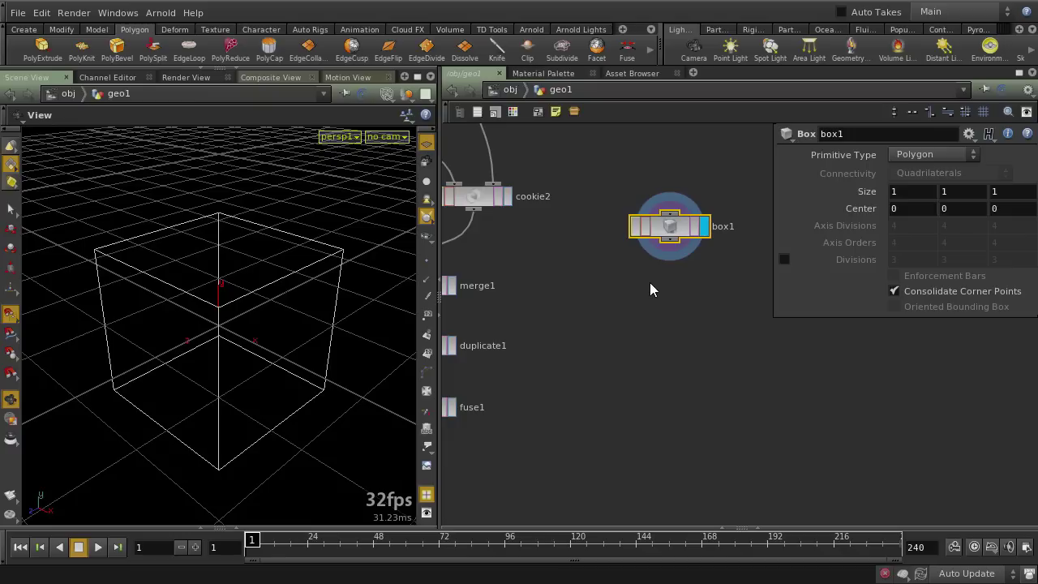
key("Tab")
type("facet")
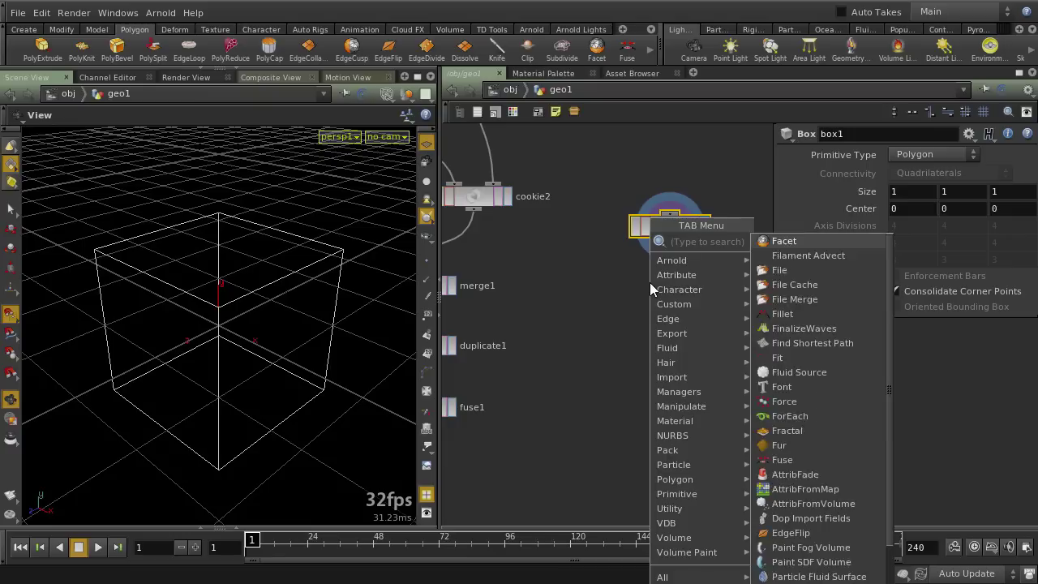
key("Return")
left_click(649, 282)
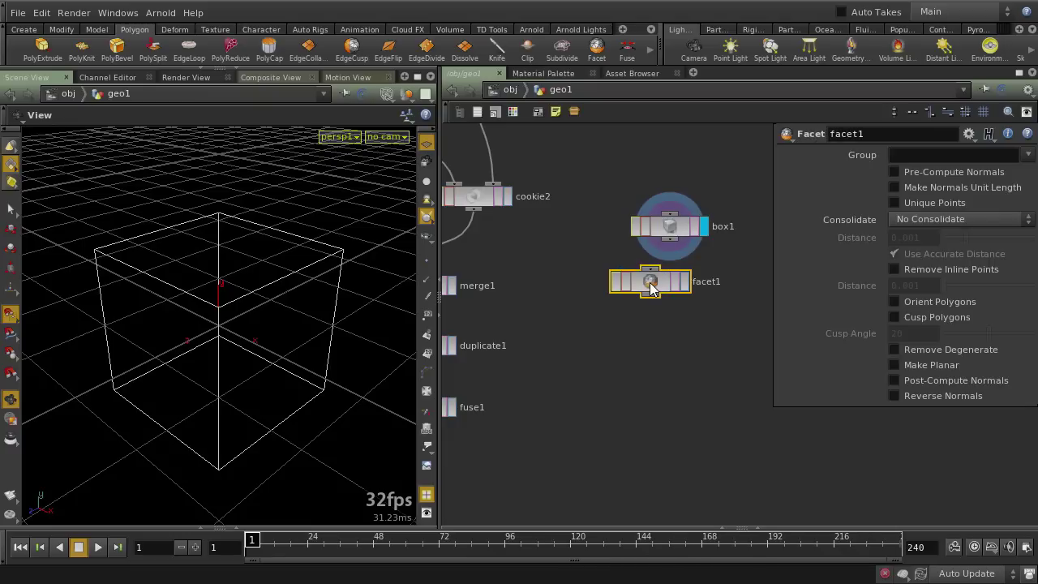
left_click_drag(651, 276, 669, 285)
left_click(705, 288)
Show the box shaded and enable Cusp Polygons and Post-Compute Normals on the Facet node
left_click_drag(705, 331, 573, 276)
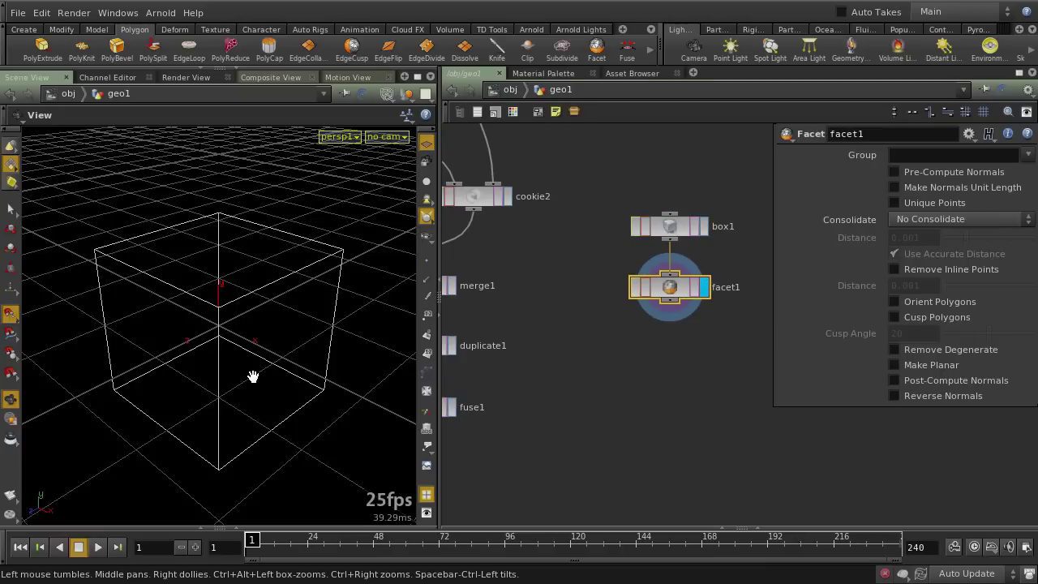
key("shift+w")
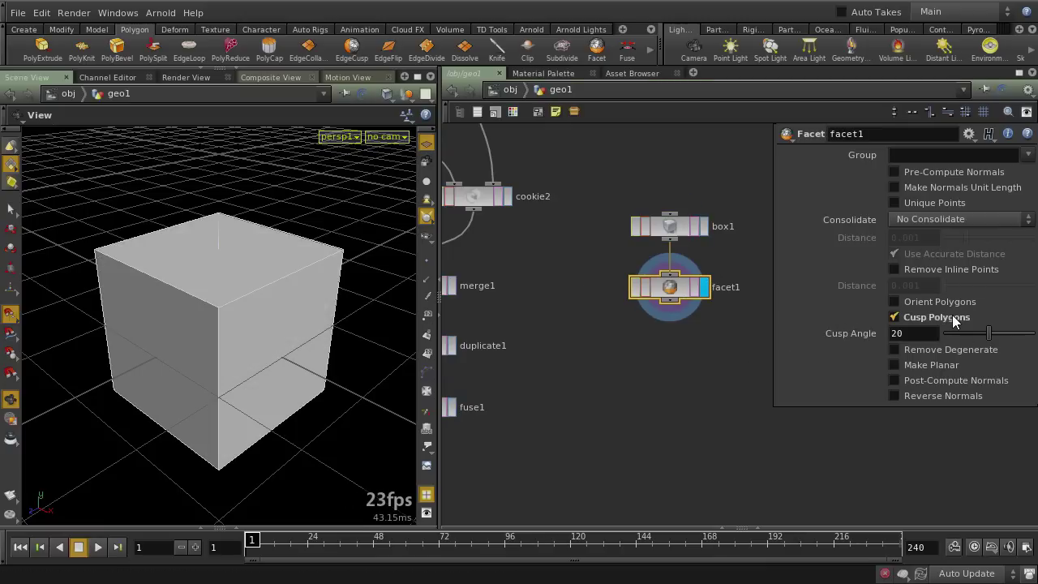
left_click(923, 380)
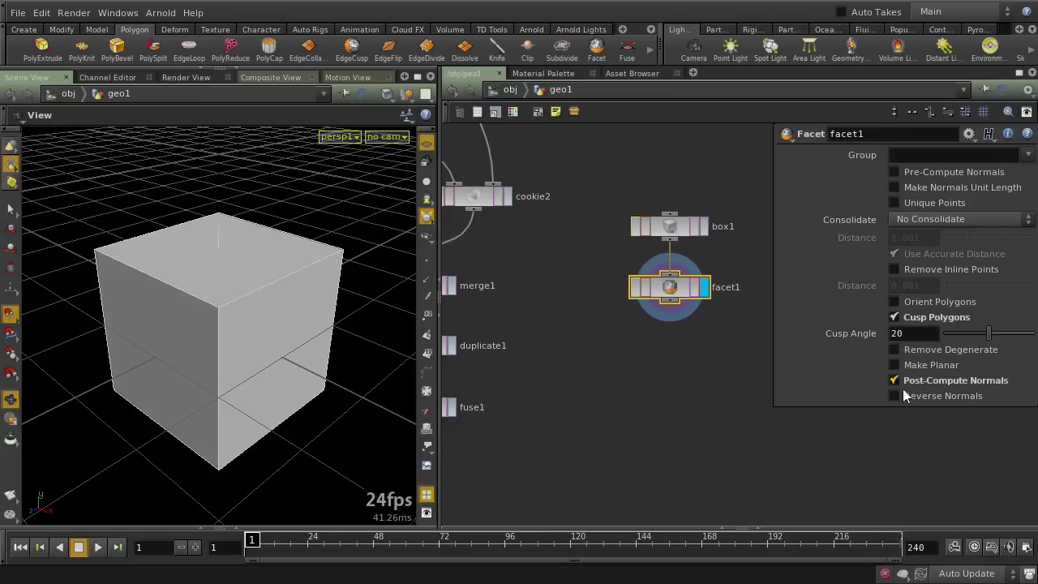
Examine the faceted box's normal values in the geometry details and its point normals in the viewport
left_click(237, 527)
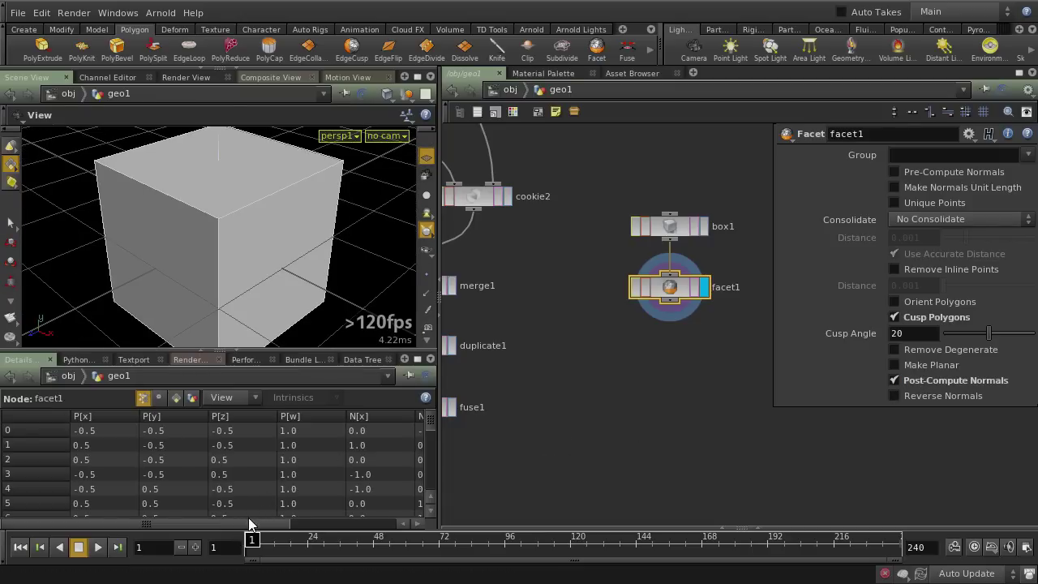
left_click_drag(248, 520, 333, 524)
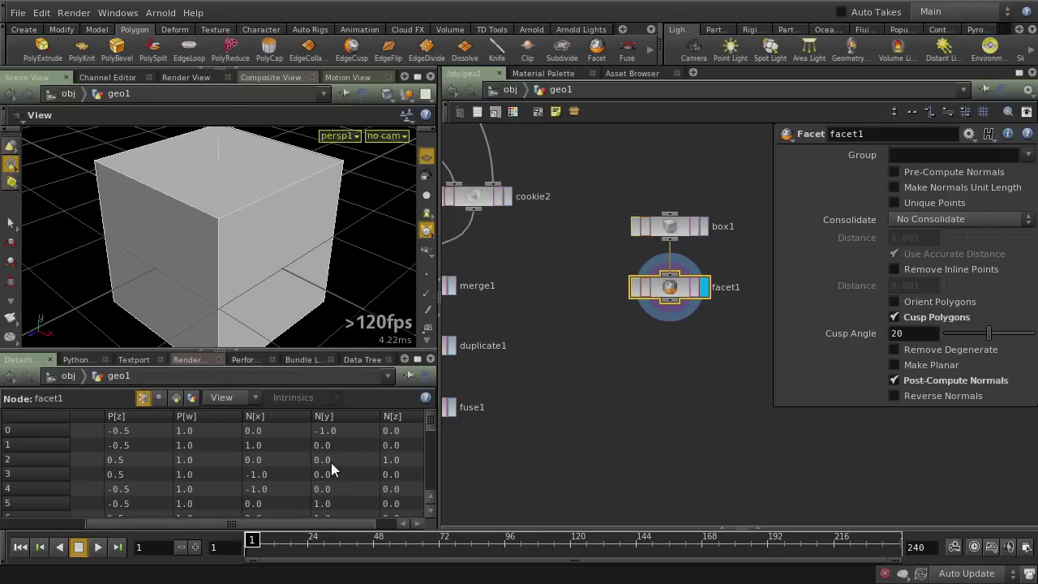
left_click(235, 352)
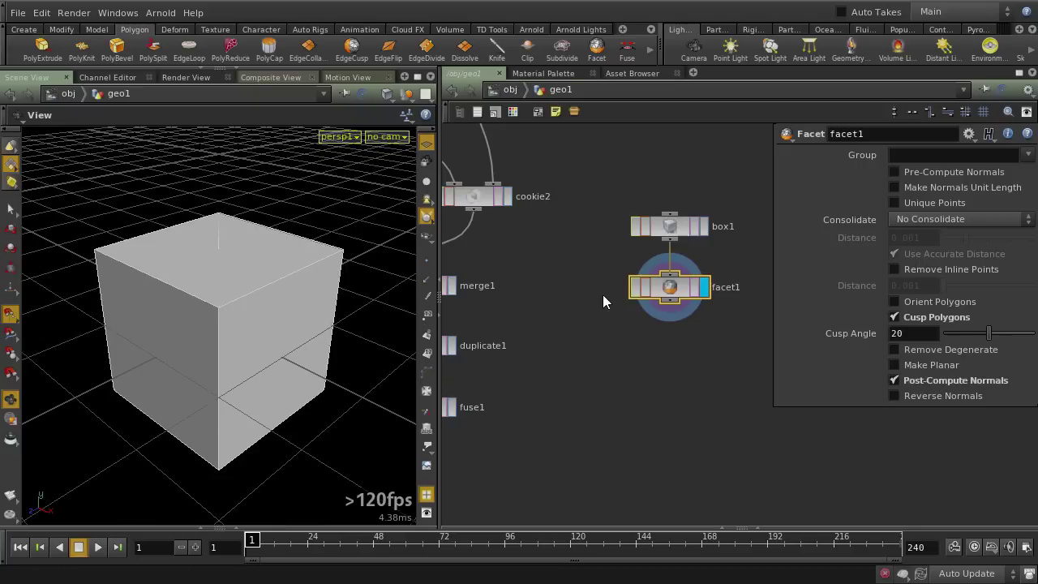
left_click(426, 283)
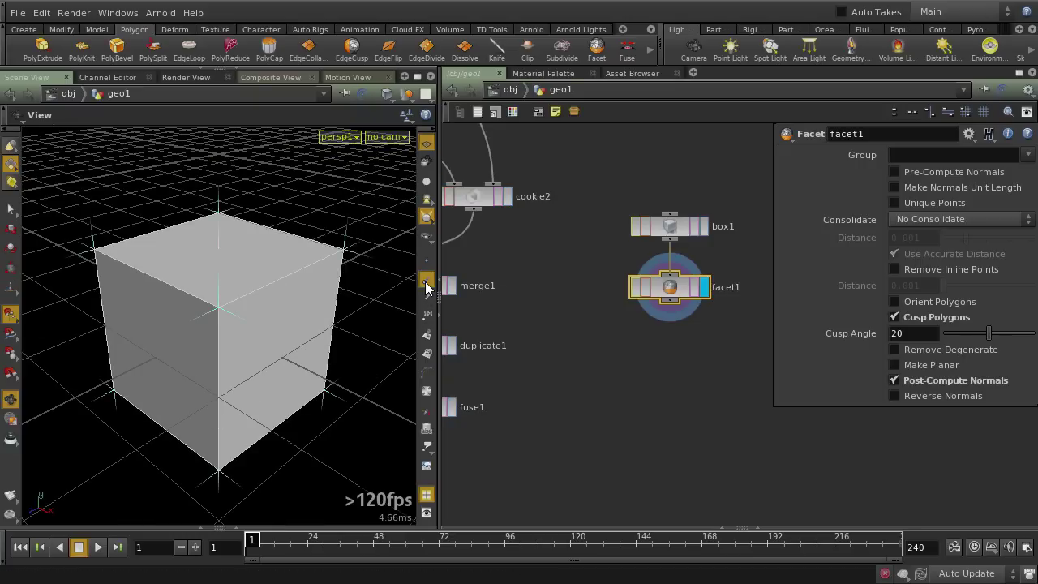
left_click(425, 284)
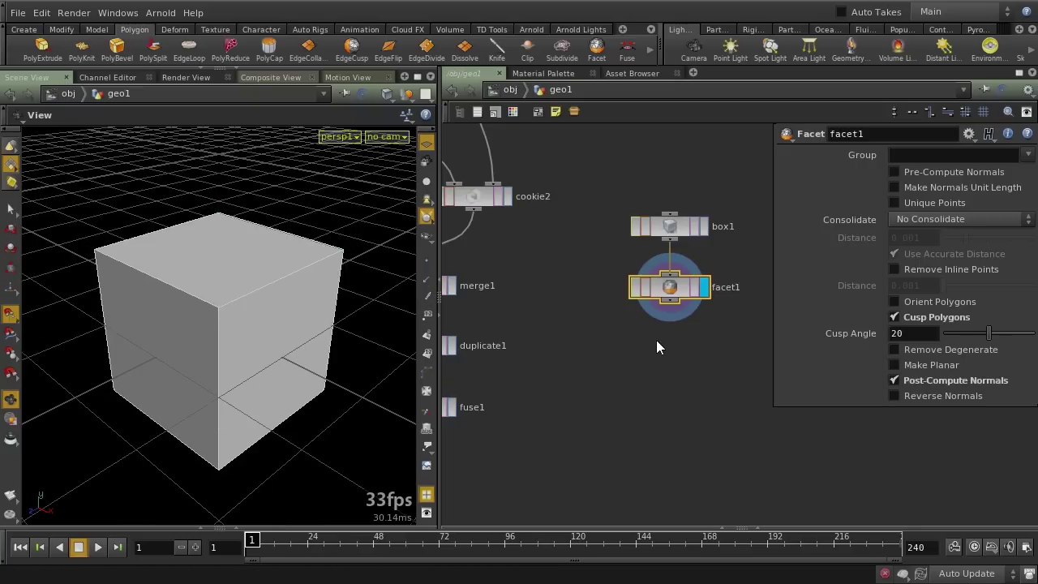
Add a ForEach node, connect the Facet node to its first input, and display it
key("Tab")
type("Force")
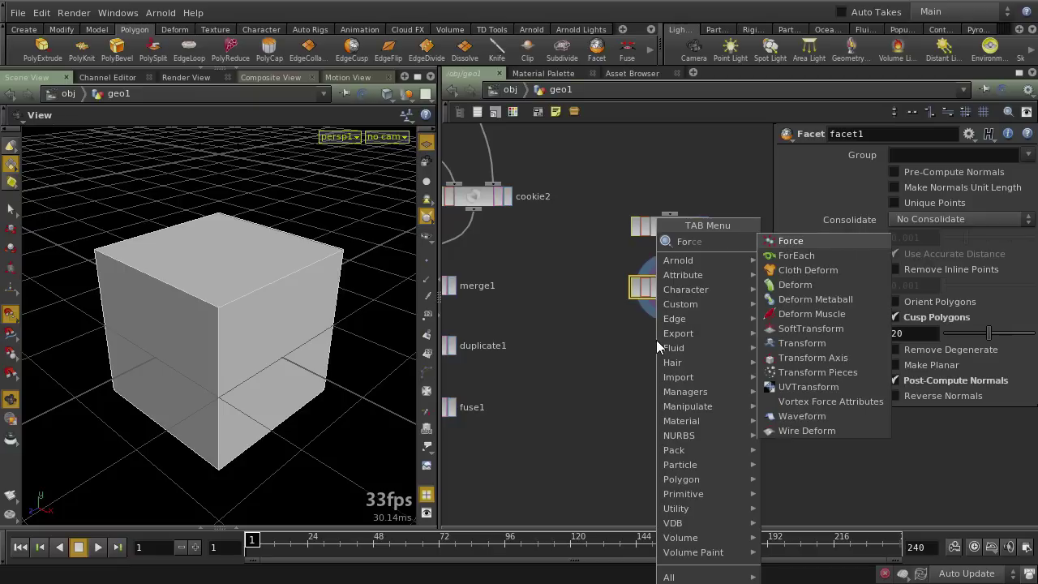
key("Down")
key("Return")
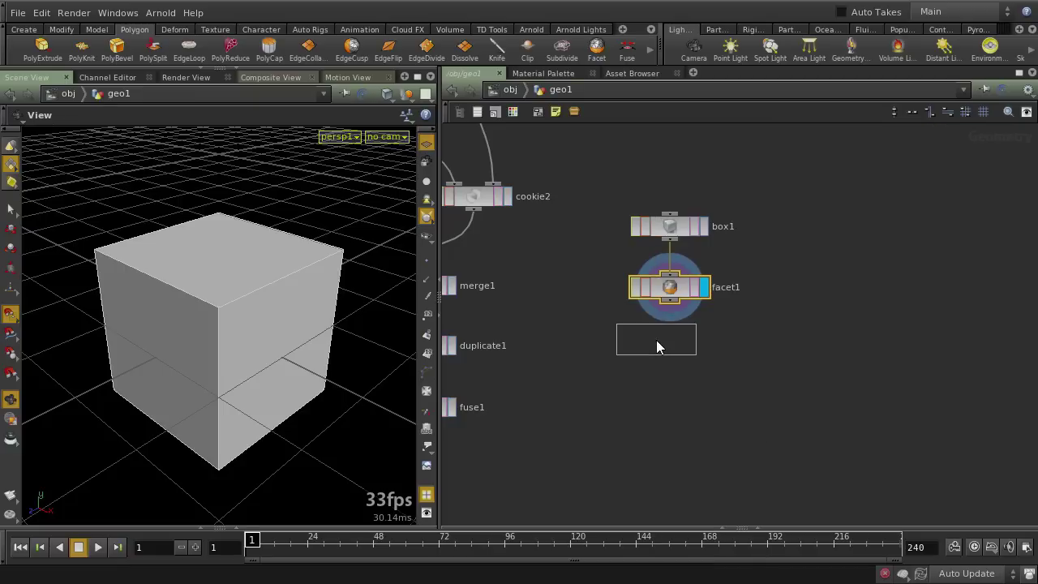
left_click(656, 345)
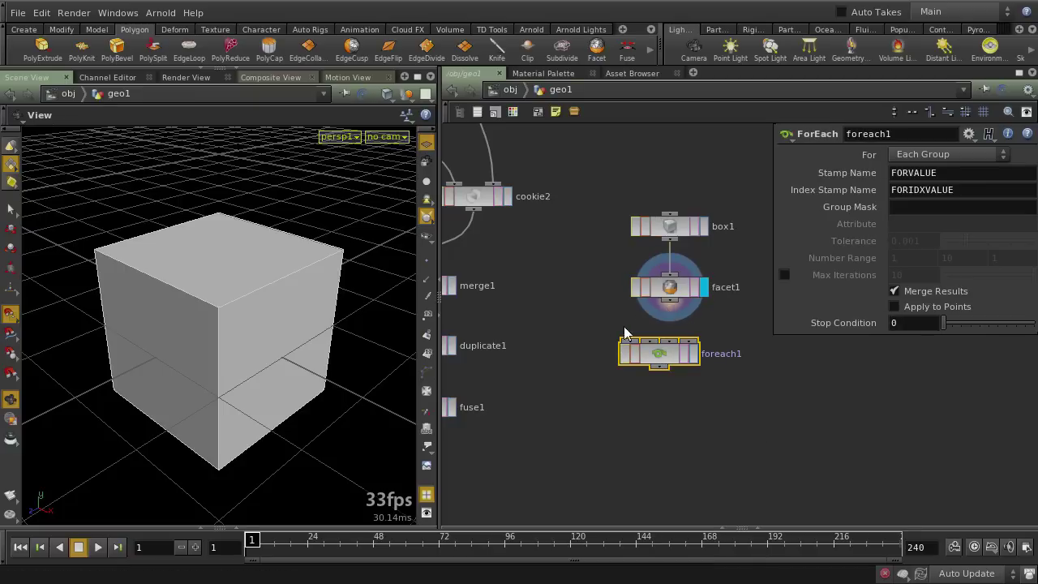
left_click(624, 340)
left_click_drag(654, 354, 665, 352)
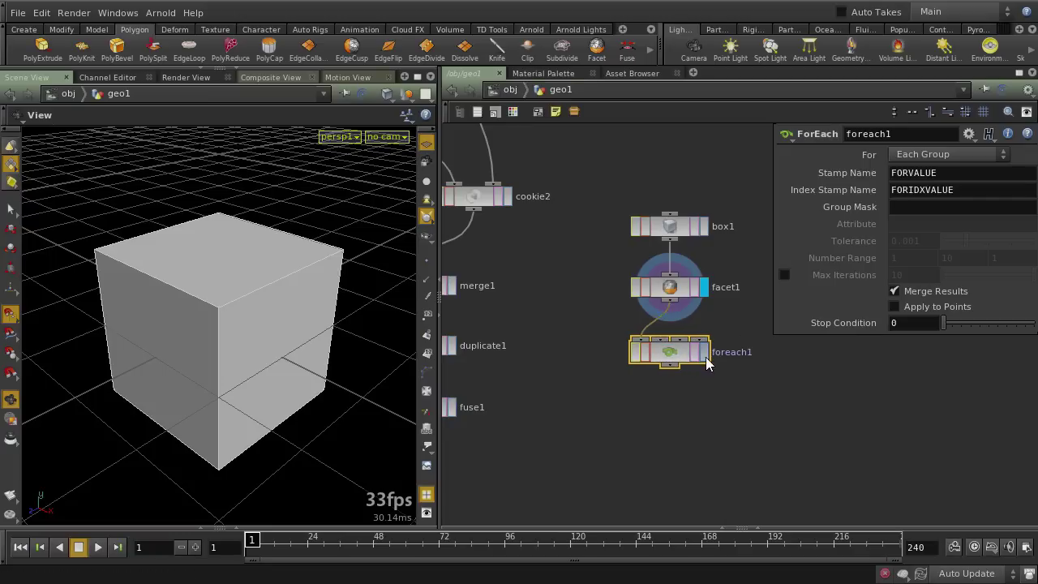
left_click(704, 355)
Set the ForEach node to process Each Primitive/Point and open its inner network
left_click(946, 153)
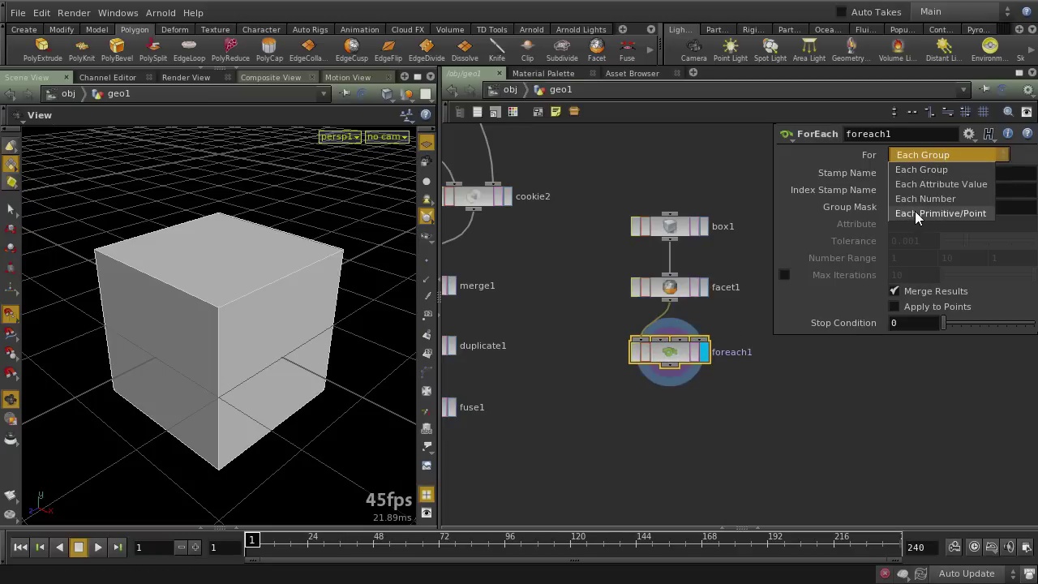
left_click(915, 212)
double_click(675, 352)
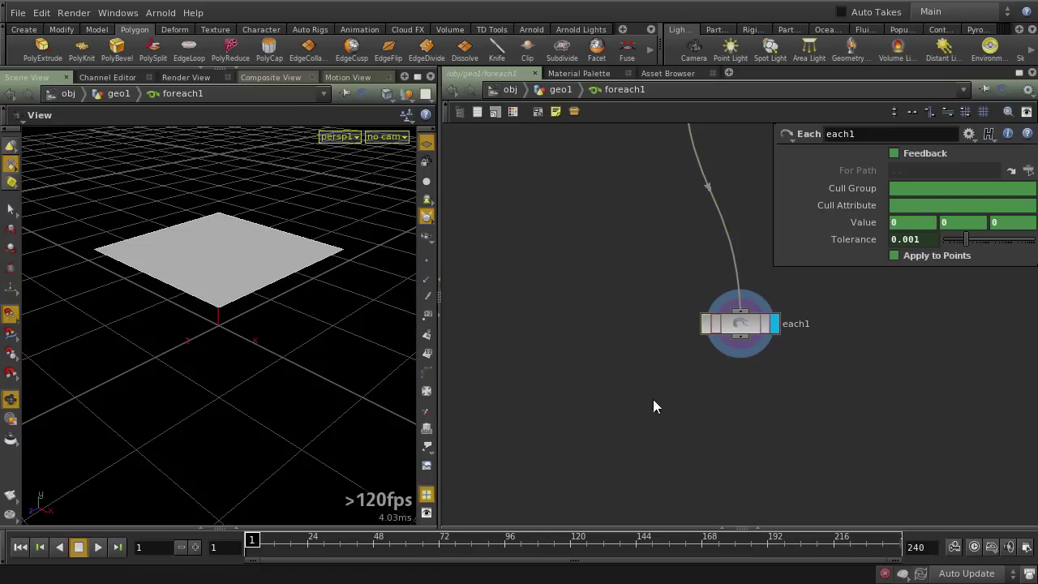
Add an Add node after each1, display it, and set it to delete the geometry but keep the points
key("Tab")
type("add")
key("Return")
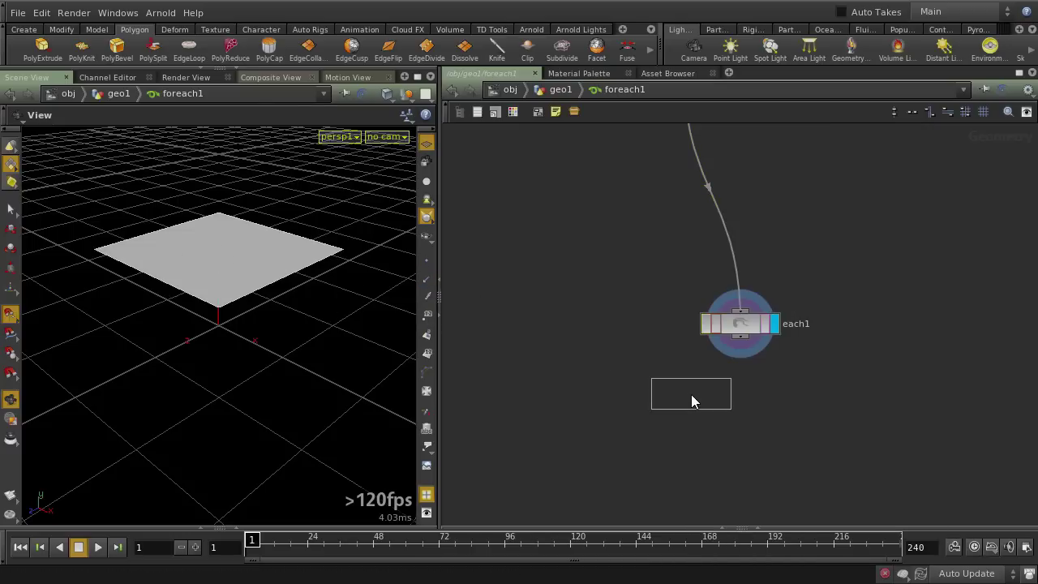
left_click(691, 394)
left_click(739, 343)
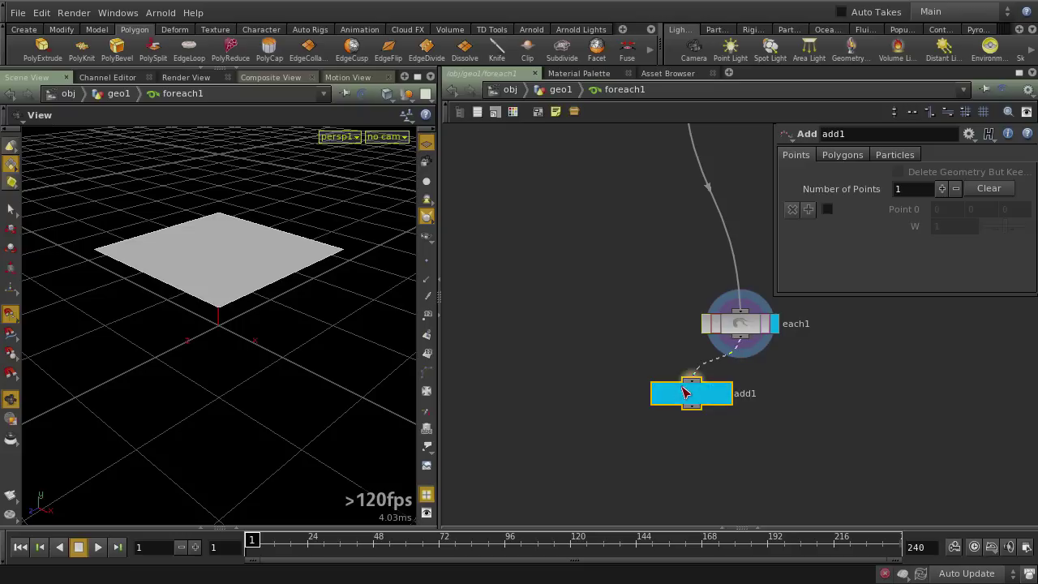
left_click(684, 388)
left_click(723, 395)
left_click_drag(710, 395, 747, 381)
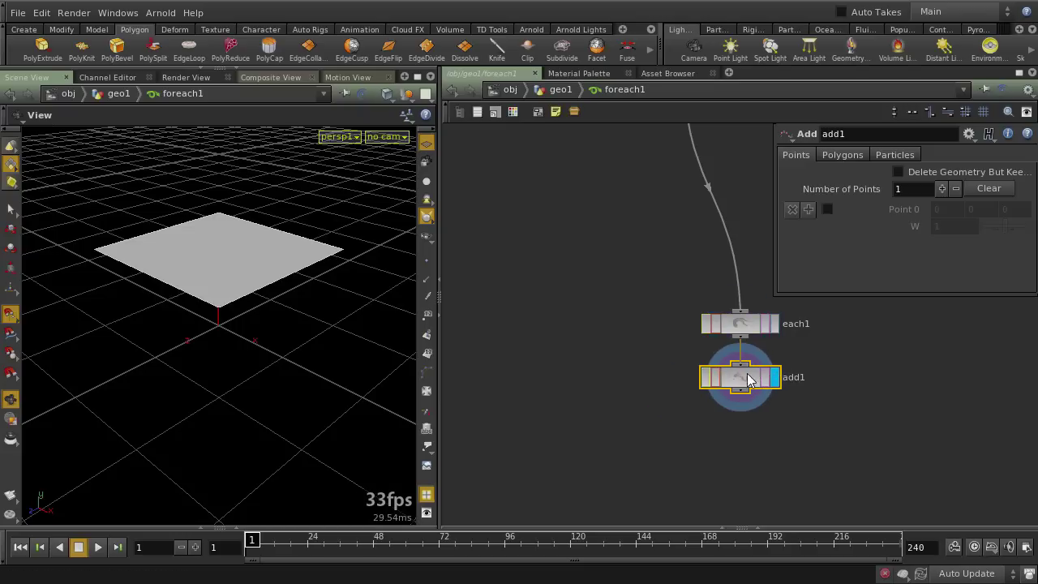
left_click(898, 173)
Add a Point node, connect it after the Add node, and display it
left_click(737, 423)
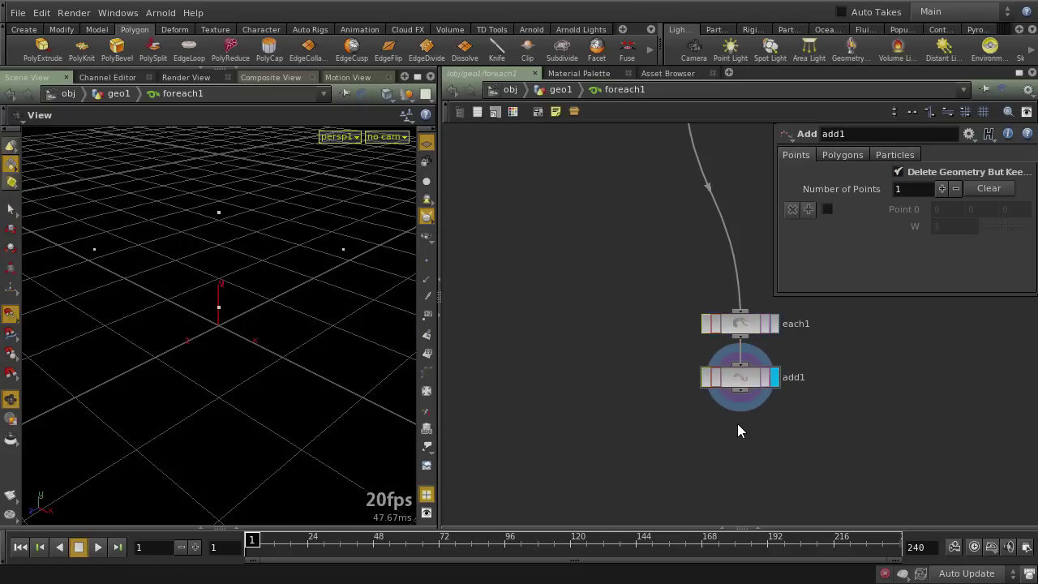
key("Tab")
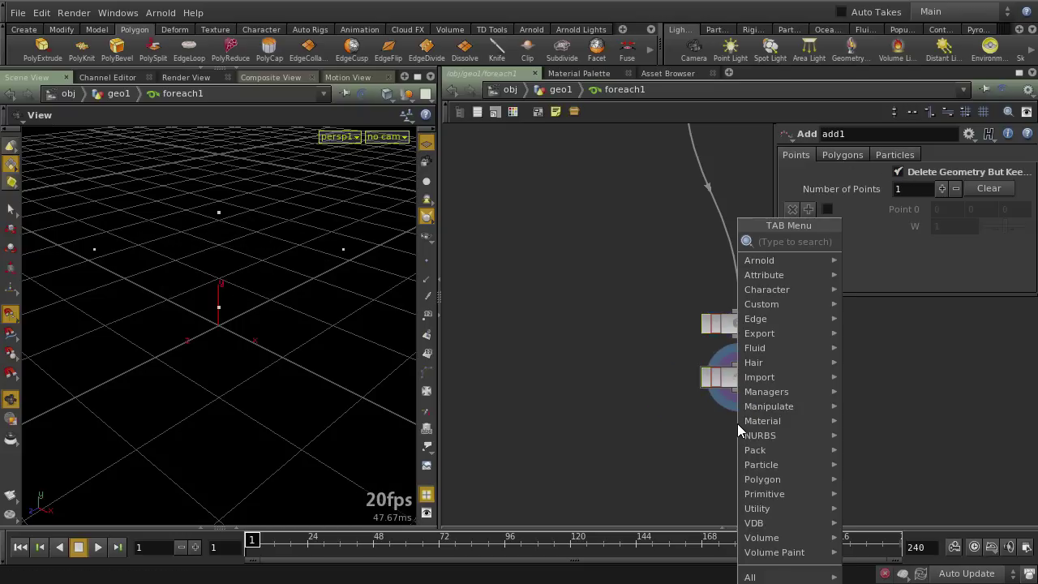
type("Point")
key("Return")
left_click(737, 423)
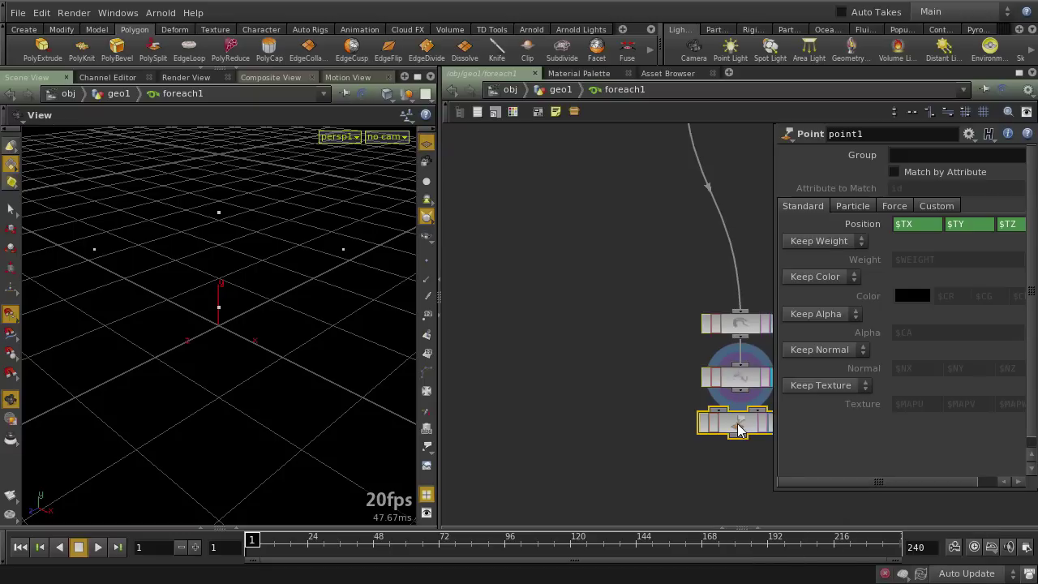
left_click_drag(740, 395, 718, 411)
middle_click_drag(625, 449, 459, 386)
left_click(606, 359)
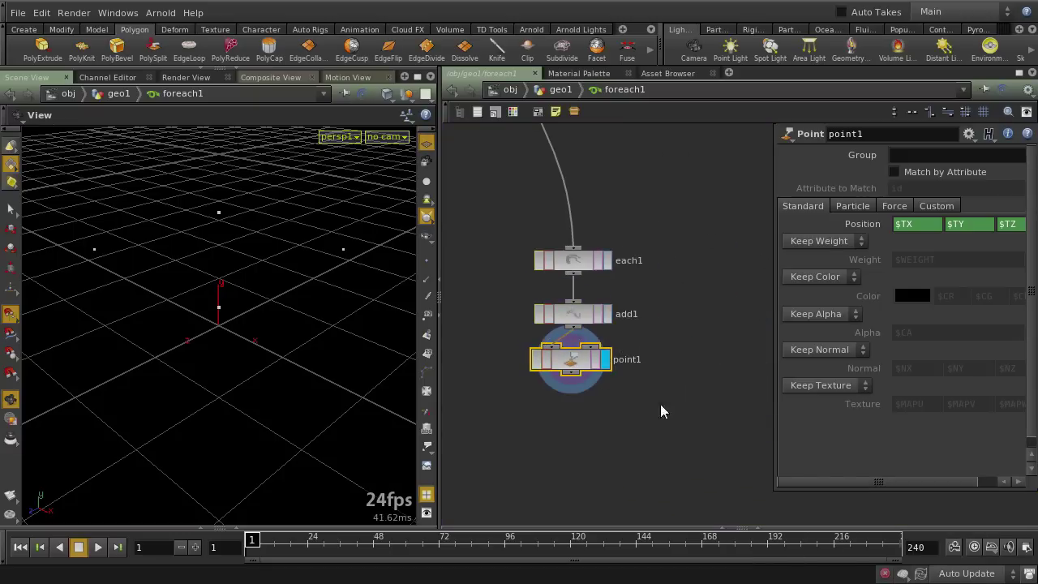
Set the Point node's position to $CEX, $CEY, $CEZ and show each1 as a template in the viewport
left_click(859, 224)
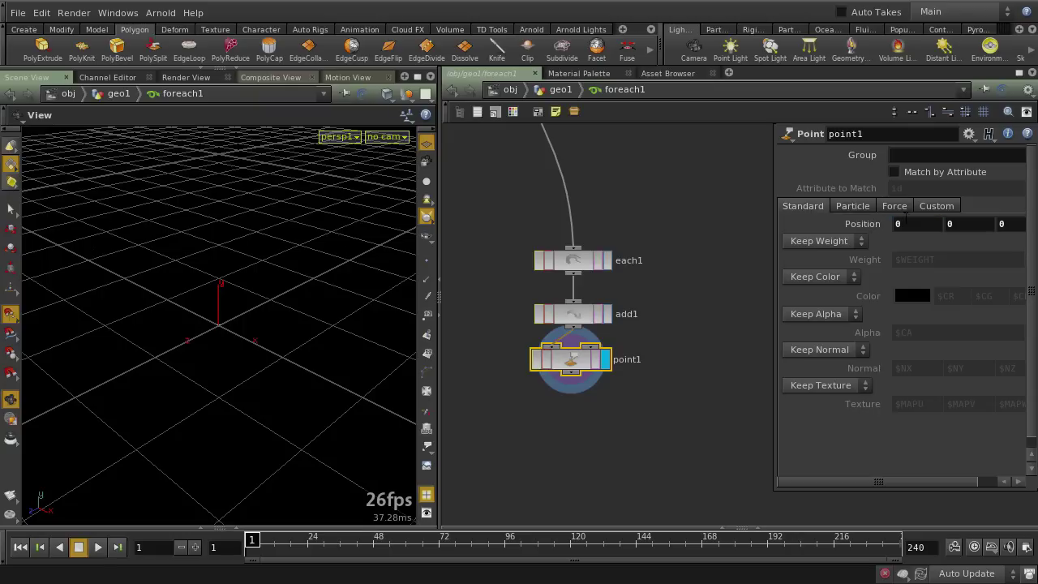
left_click(902, 222)
type("$CEX")
key("Return")
type("$CEY")
key("Return")
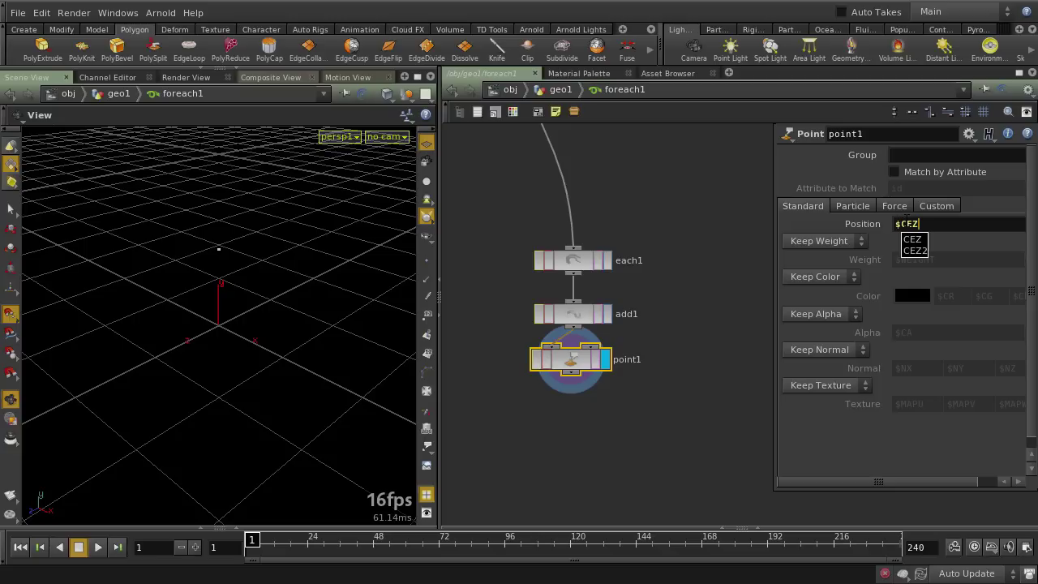
key("Return")
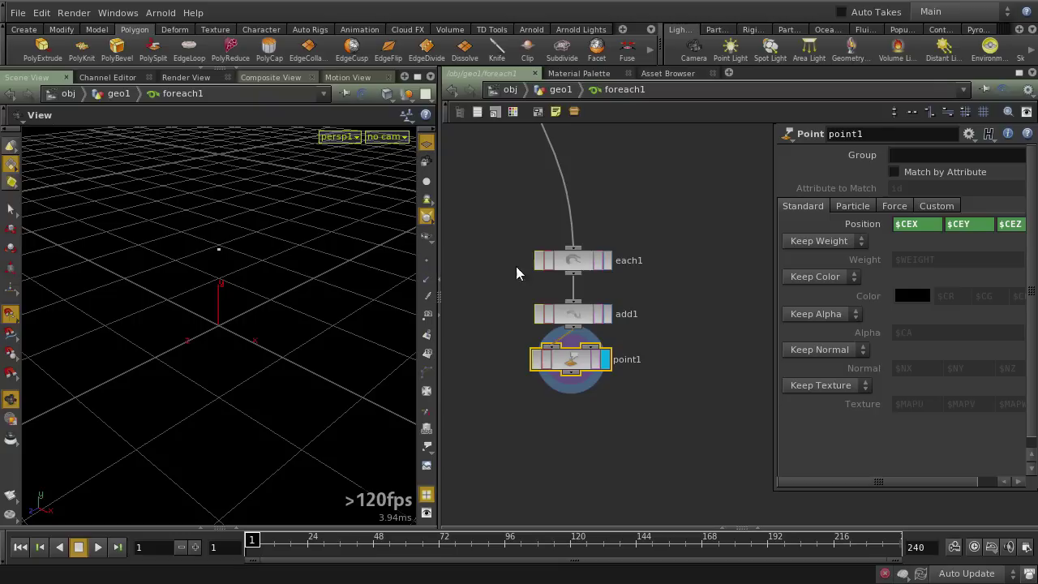
left_click(598, 262)
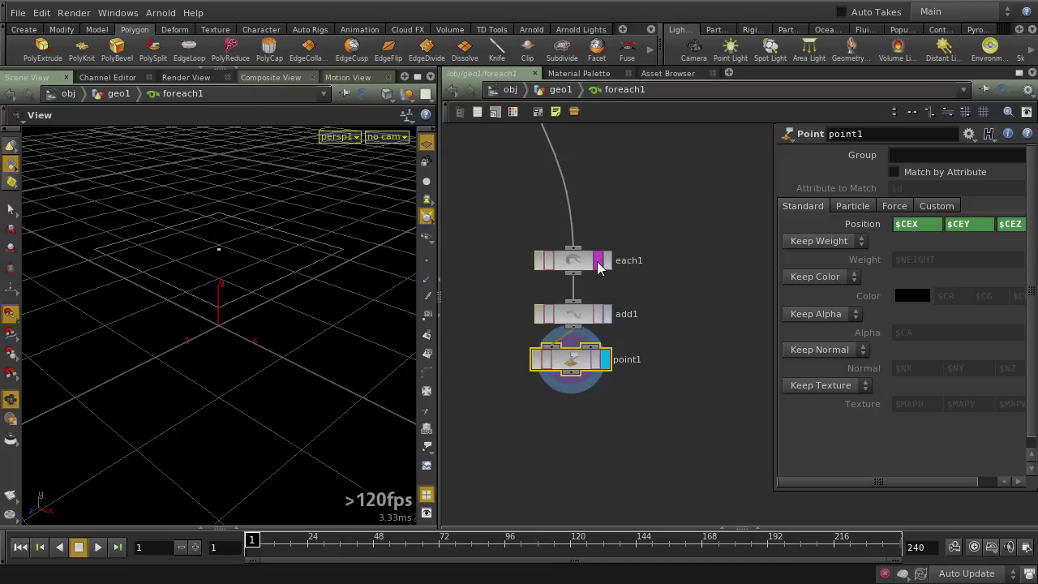
Stop templating each1 and hide the viewport's reference grid
left_click(598, 262)
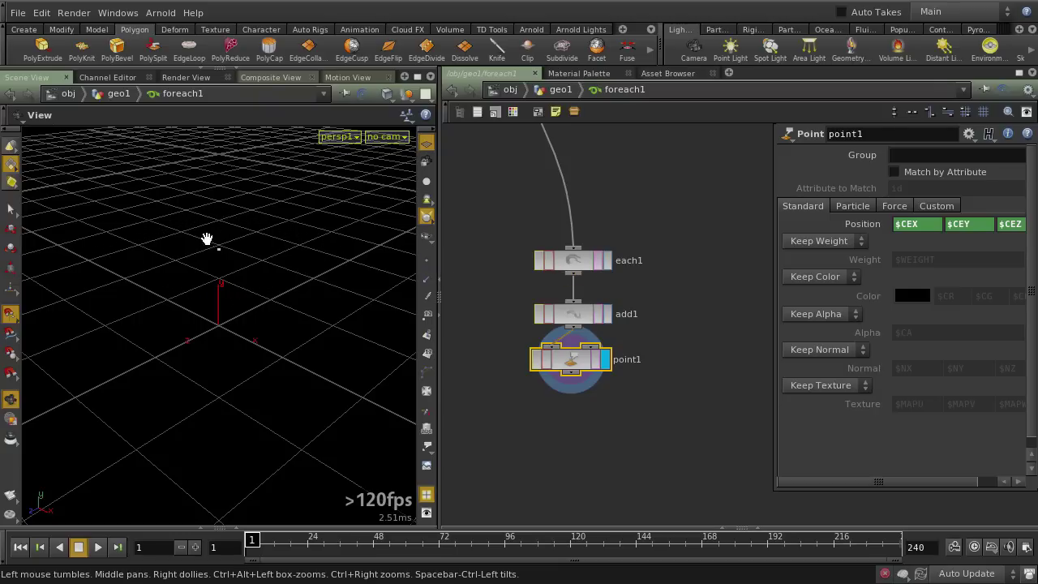
left_click(427, 145)
Add a Blast node after the Point node inside the ForEach network and display it
middle_click_drag(550, 434, 559, 381)
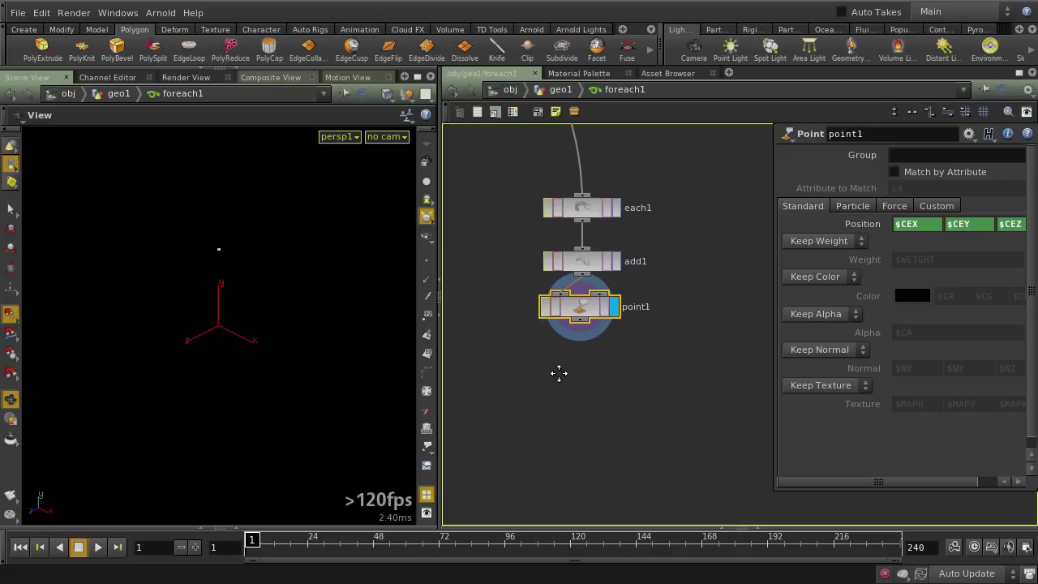
left_click(587, 383)
key("Tab")
type("bl")
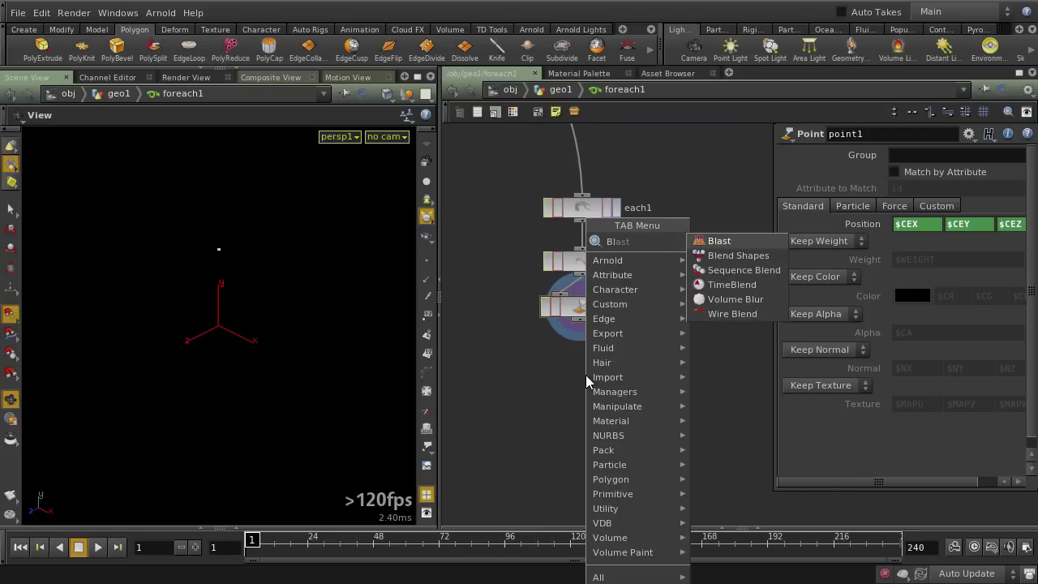
key("Return")
left_click(586, 374)
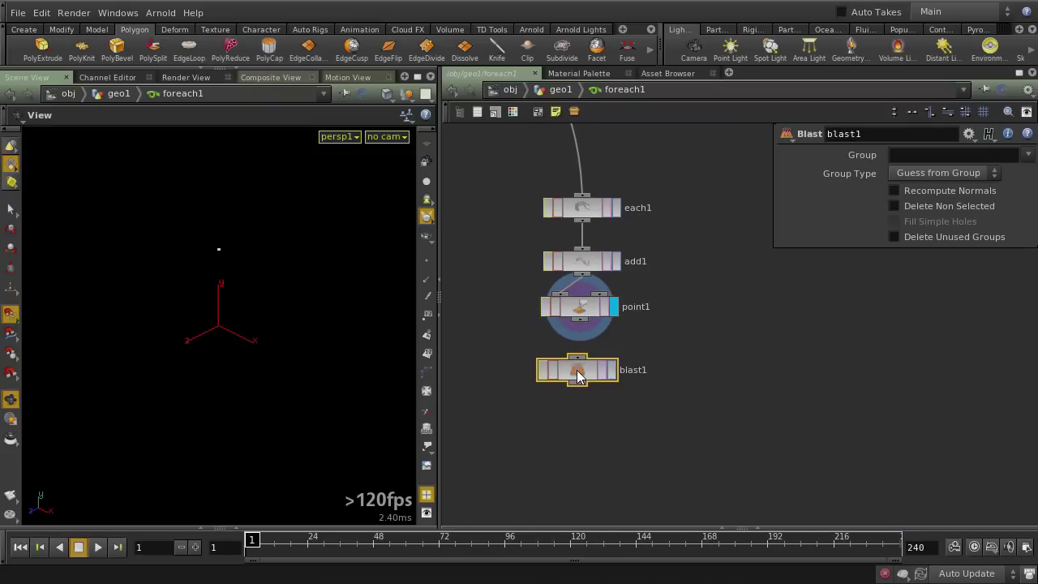
left_click(612, 369)
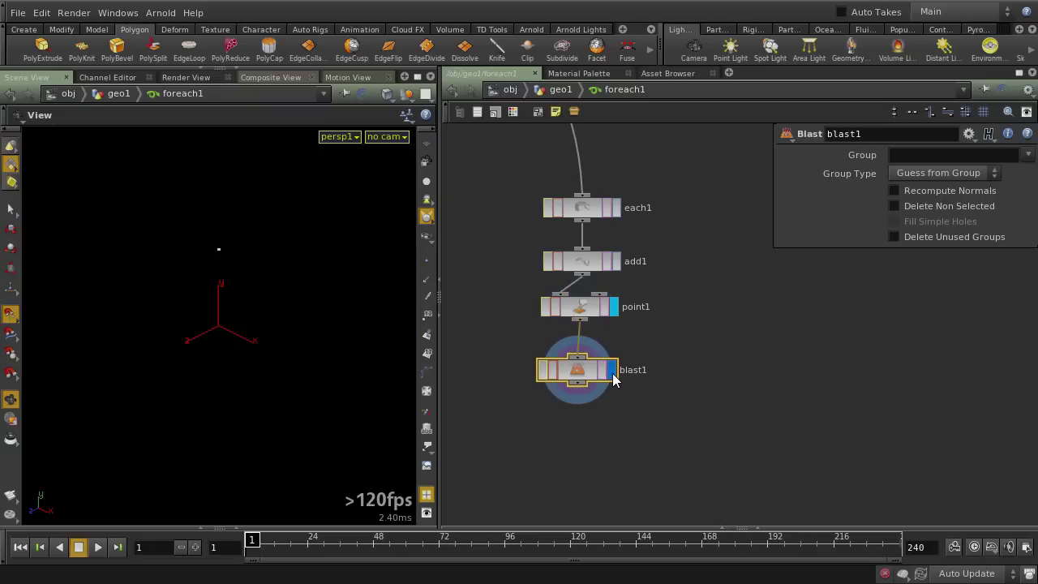
Set the Blast node's group to 0, enable Delete Non Selected, and align the node beneath point1
left_click(900, 155)
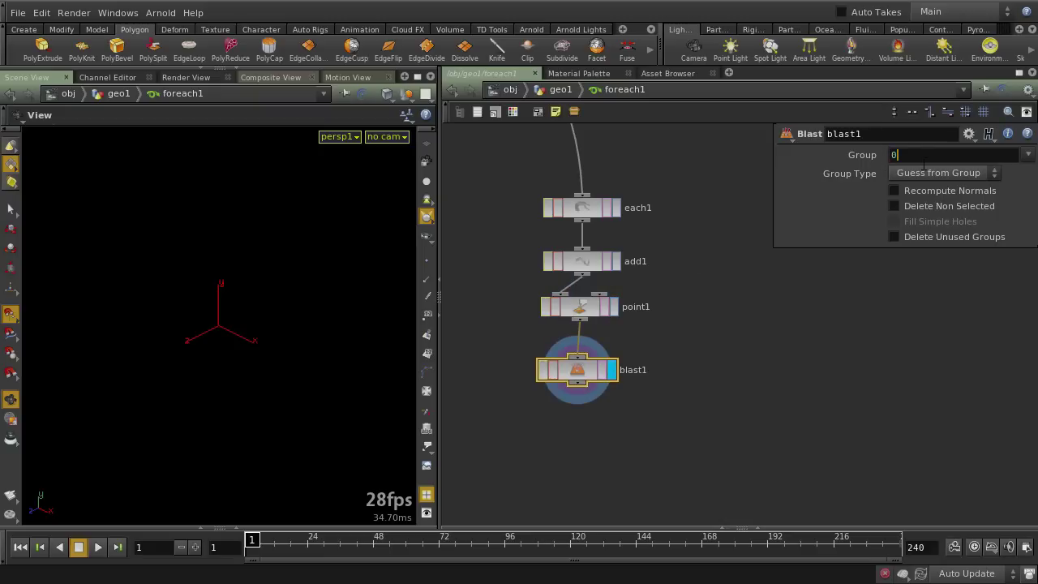
type("0")
key("Return")
left_click(914, 205)
left_click(645, 452)
left_click_drag(587, 358, 590, 347)
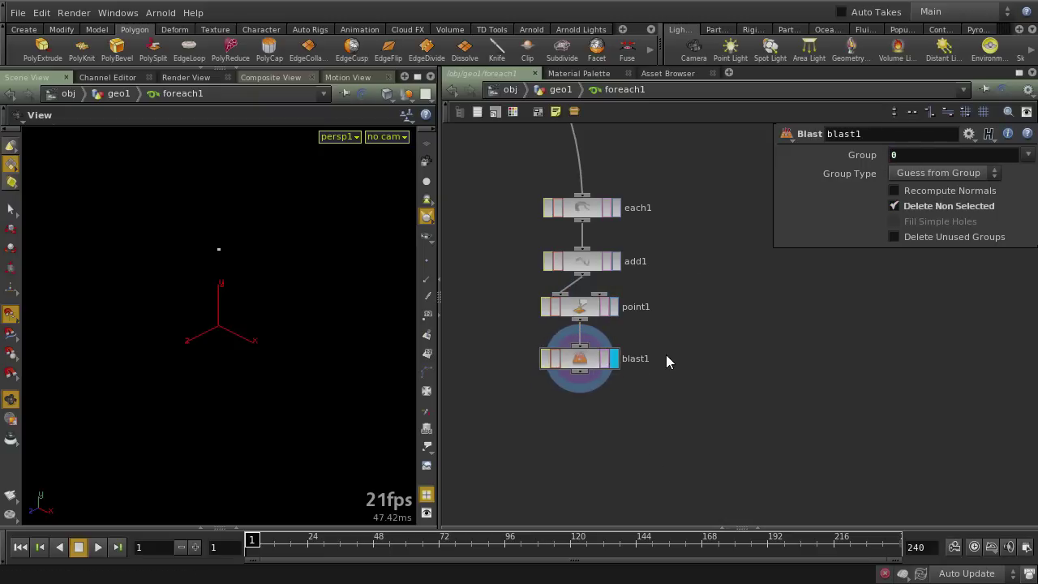
Return to the geo1 network and show box1 as a template in the viewport
left_click(556, 91)
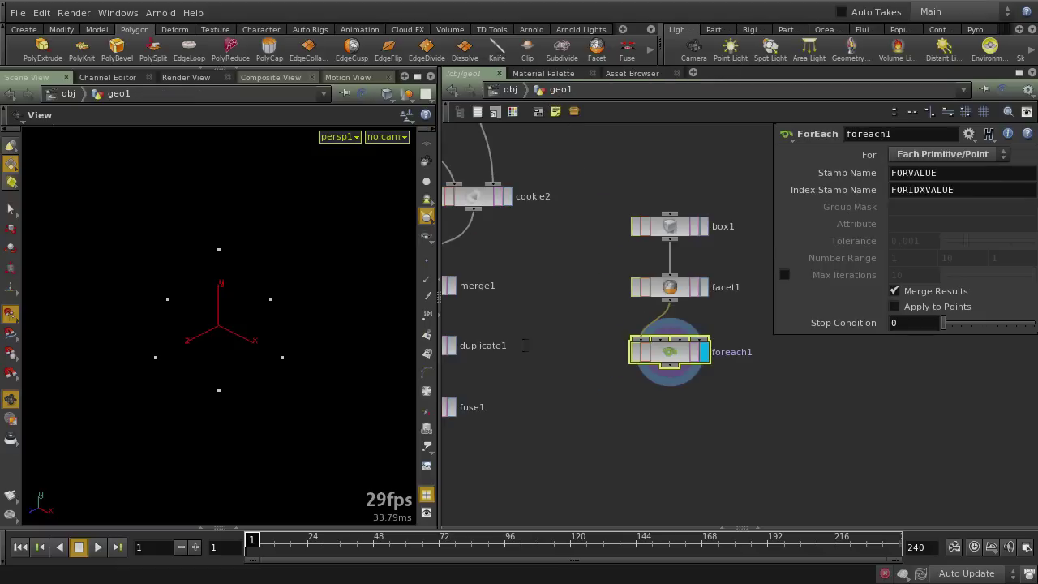
left_click(603, 408)
left_click(695, 227)
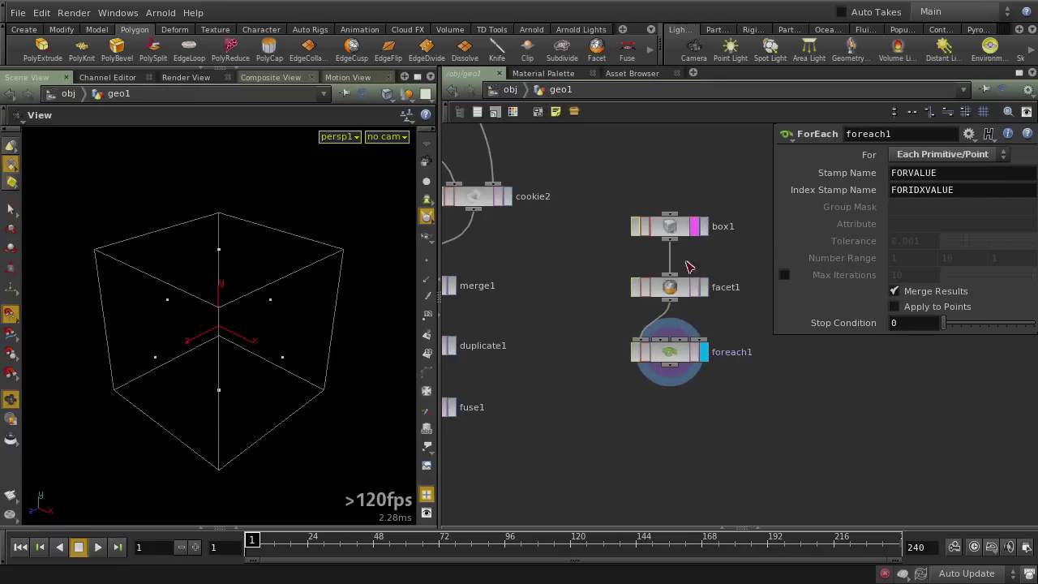
Temporarily show the point normals of foreach1 to check their directions on the box faces
left_click(658, 358)
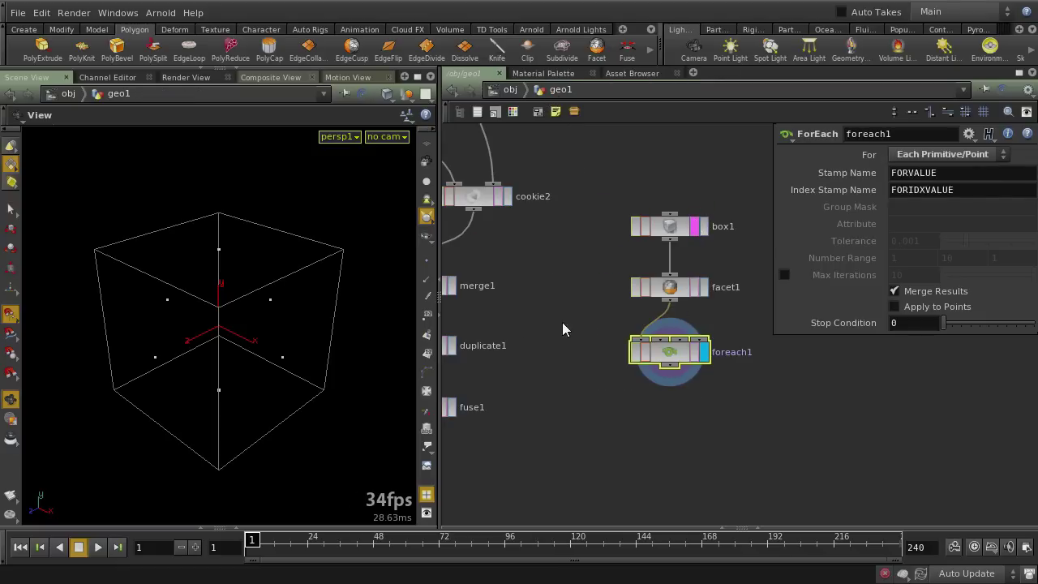
left_click(424, 280)
mouse_move(296, 365)
left_mouse_down()
mouse_move(283, 422)
mouse_move(348, 394)
mouse_move(306, 353)
mouse_move(290, 360)
left_mouse_up()
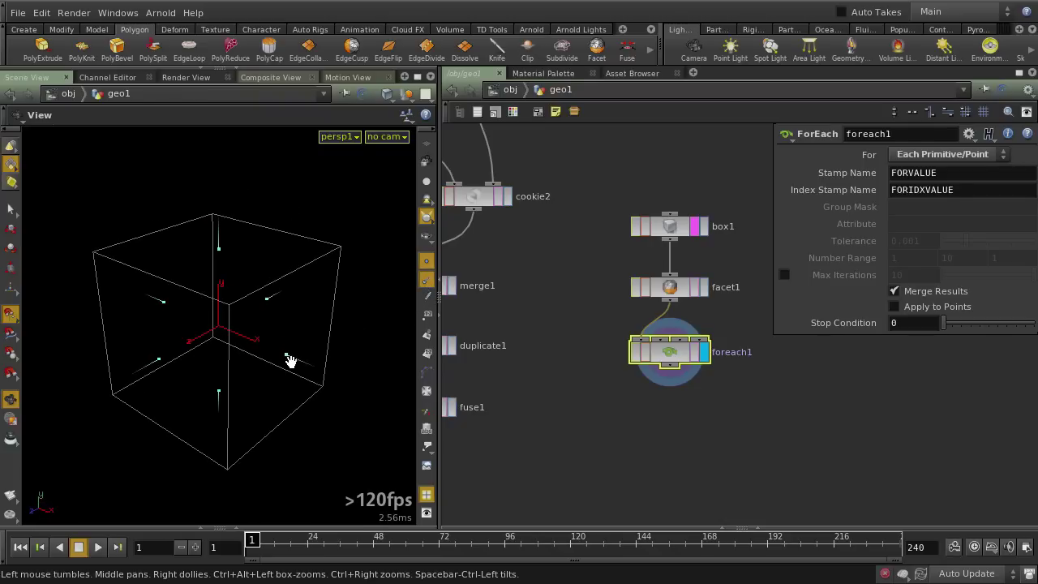
left_click(426, 280)
Add a Copy node with fuse1 as its first input and foreach1 as its template input, and display it
middle_click_drag(597, 419, 655, 352)
left_click(623, 455)
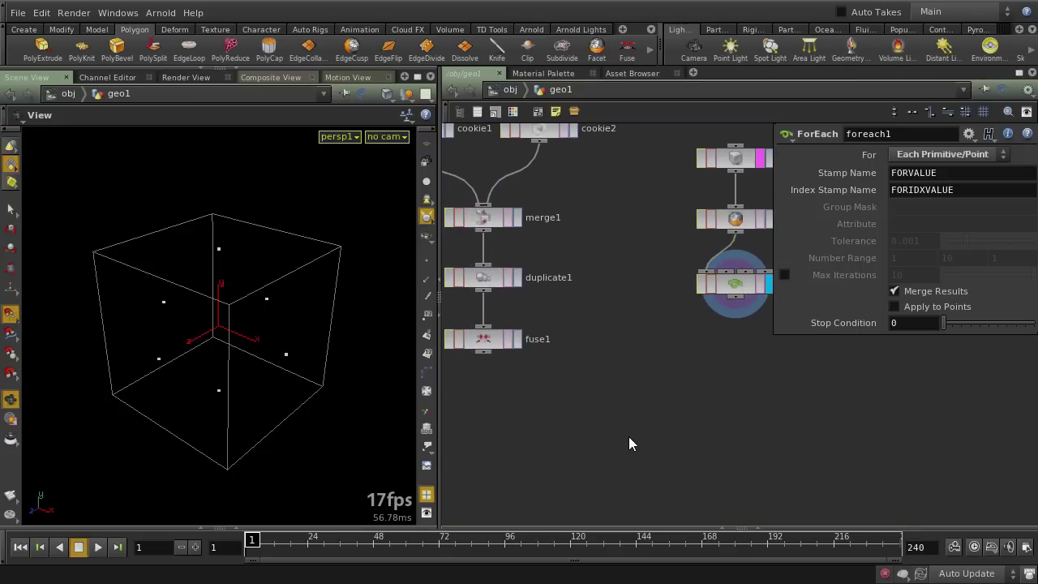
key("Tab")
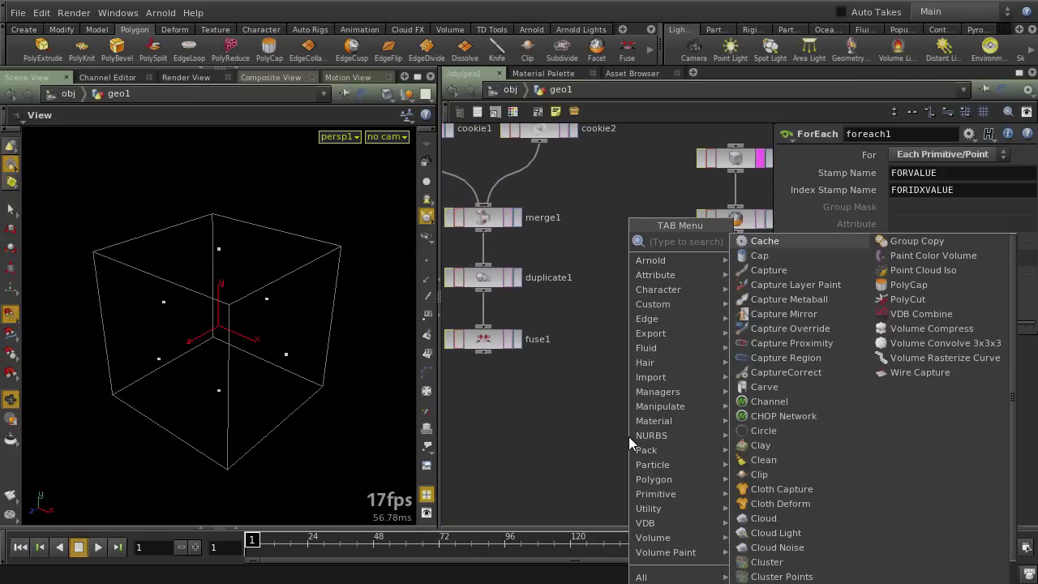
type("copy")
key("Return")
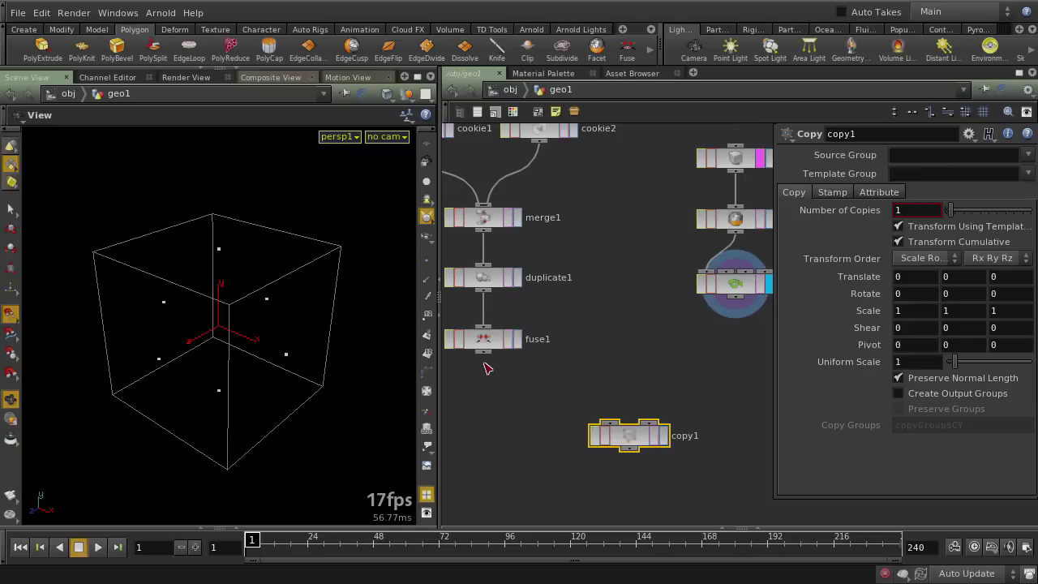
left_click_drag(483, 352, 610, 422)
left_click_drag(736, 301, 653, 423)
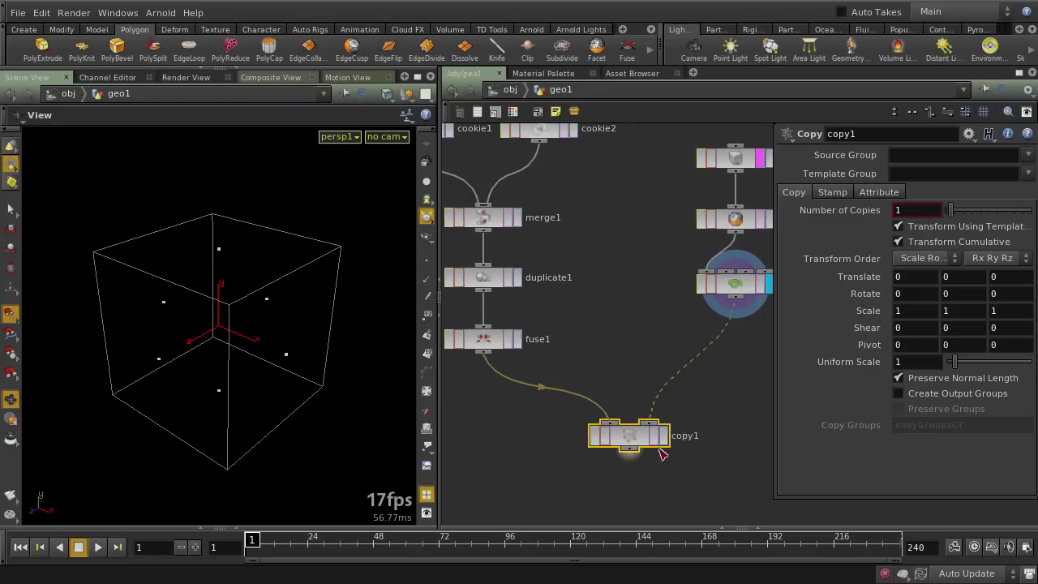
left_click(663, 438)
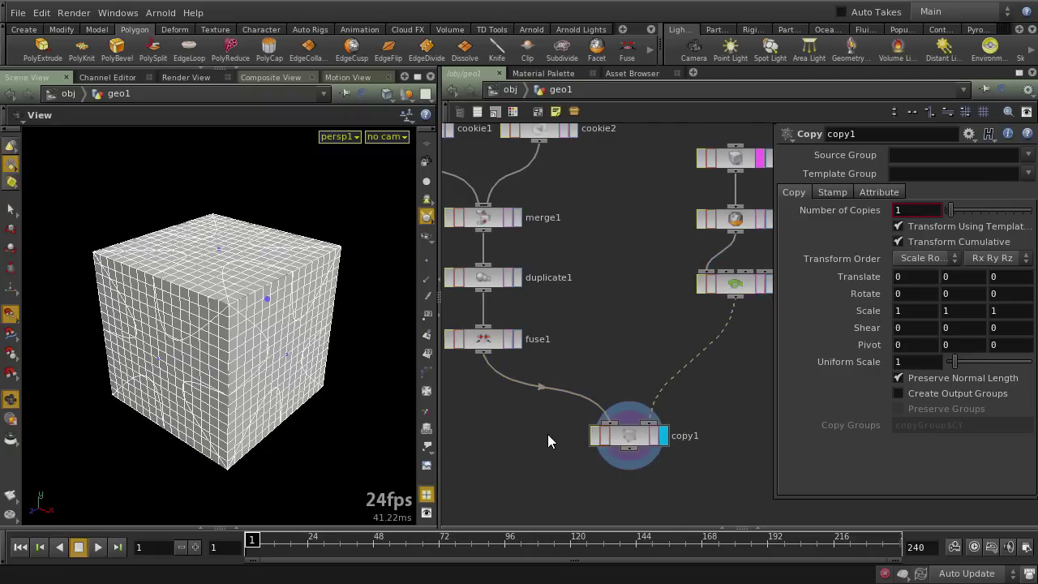
Inspect the copied panel cube in Smooth Shaded and wireframe display
left_click_drag(296, 354, 254, 294)
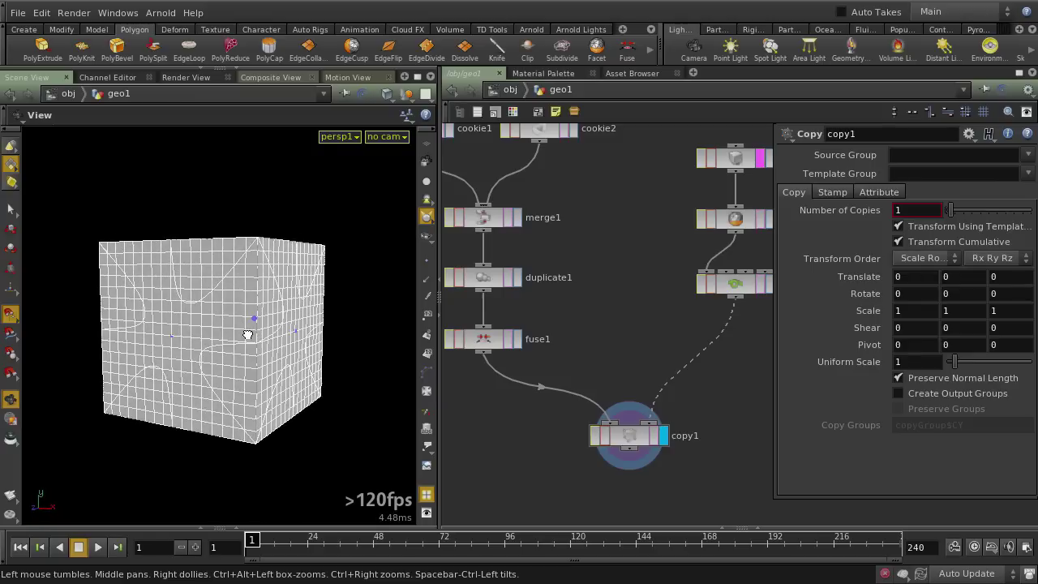
left_click(387, 93)
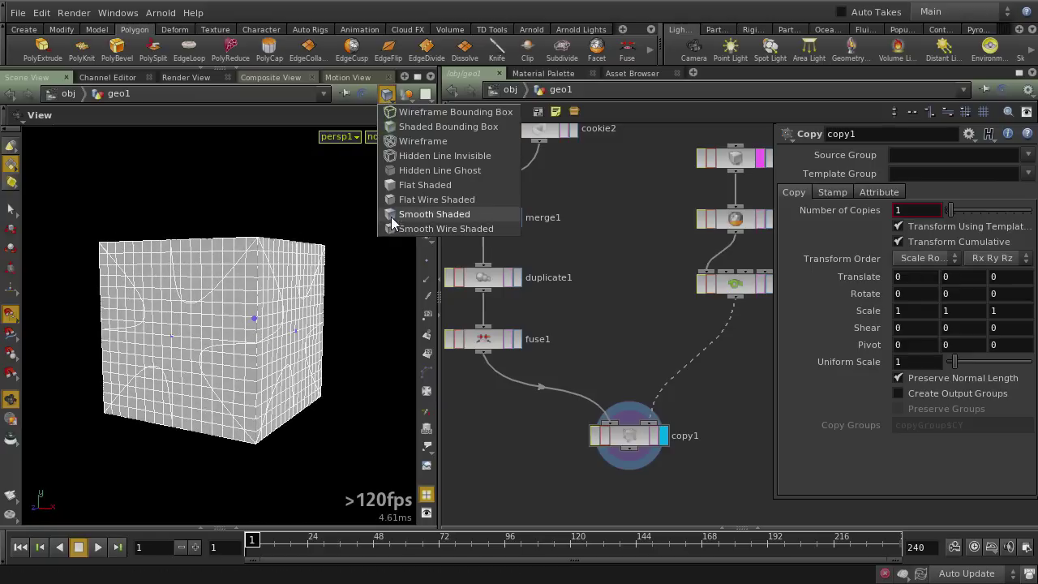
left_click(391, 214)
left_click_drag(300, 266, 270, 280)
key("w")
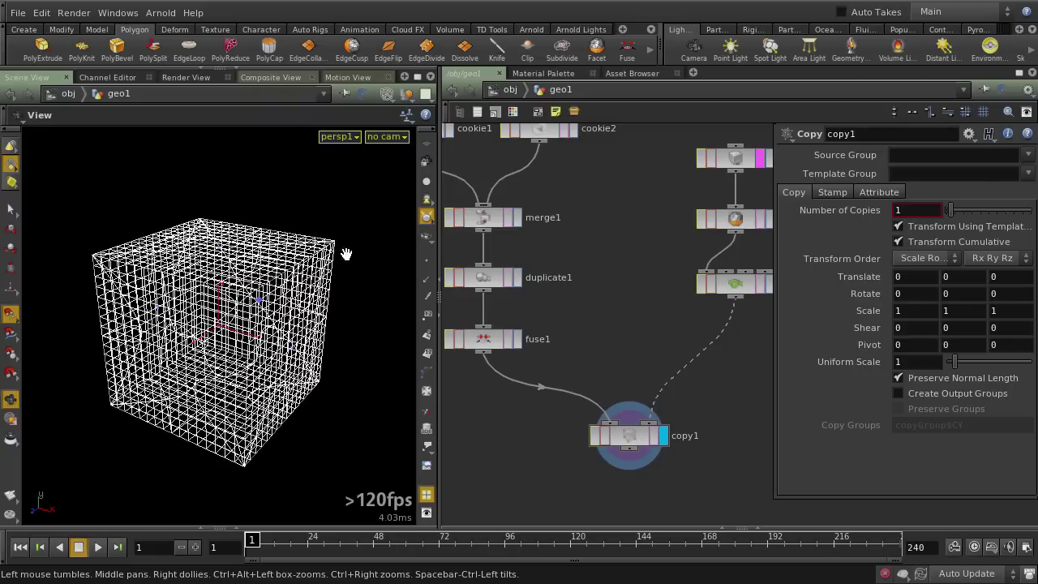
Paste a copy of duplicate1 beside the merge branch and feed it from resample1
middle_click_drag(623, 249, 640, 485)
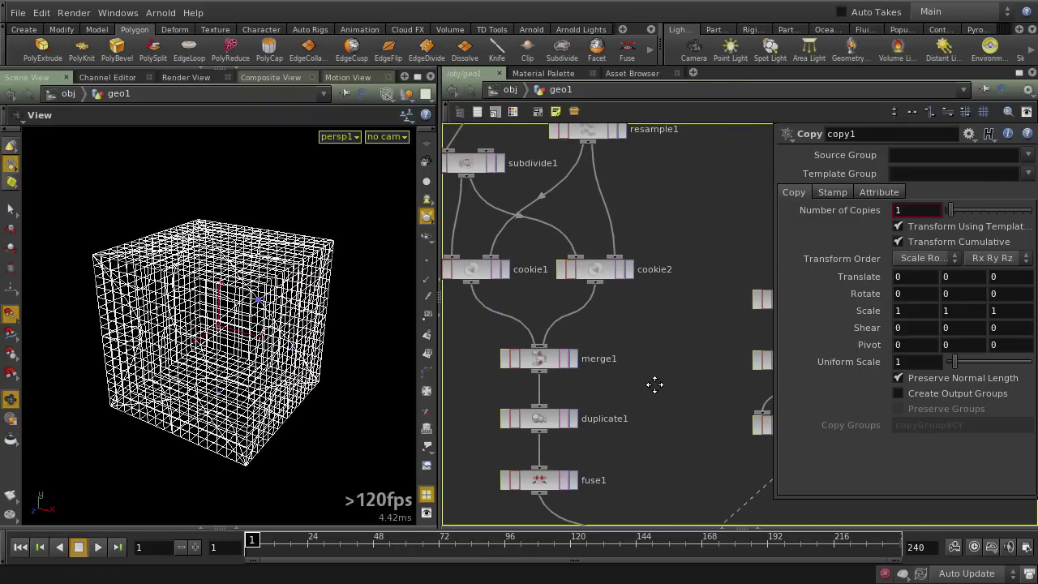
middle_click_drag(654, 385, 625, 395)
middle_click_drag(595, 232, 598, 141)
left_click(554, 409)
key("ctrl+c")
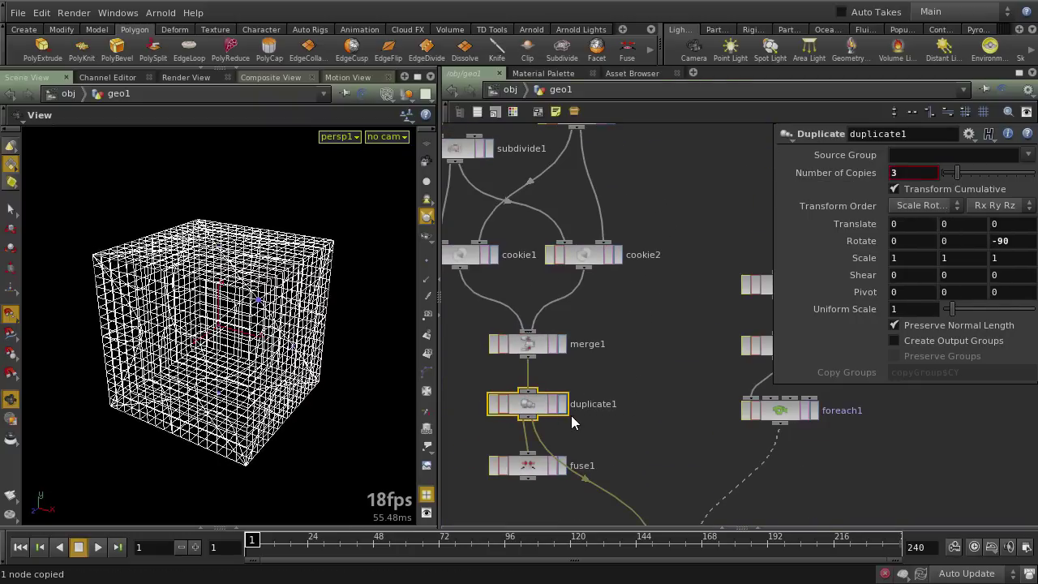
key("ctrl+v")
left_click_drag(601, 443, 663, 380)
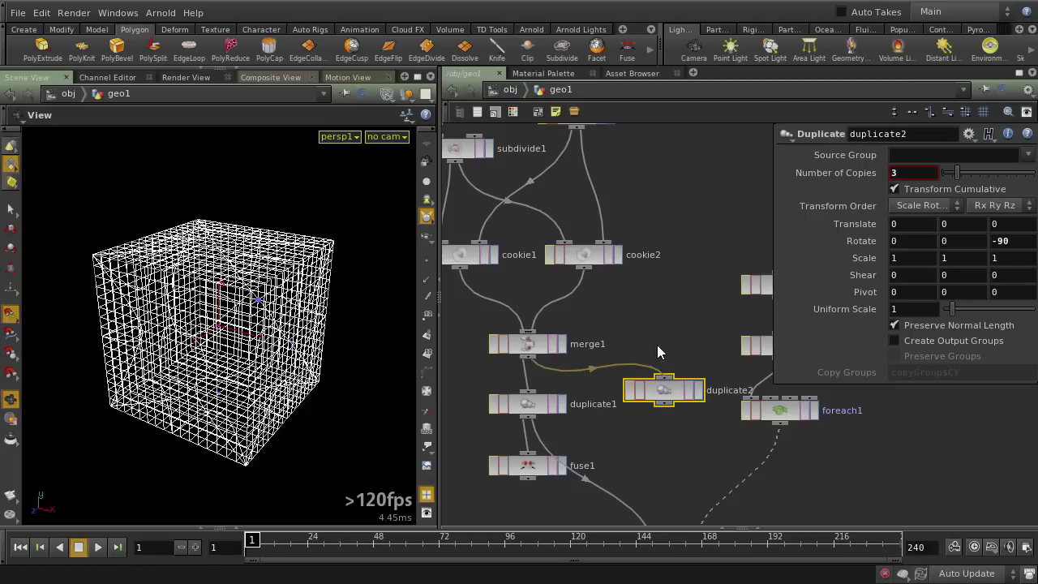
left_click(664, 379)
middle_click_drag(686, 164, 679, 244)
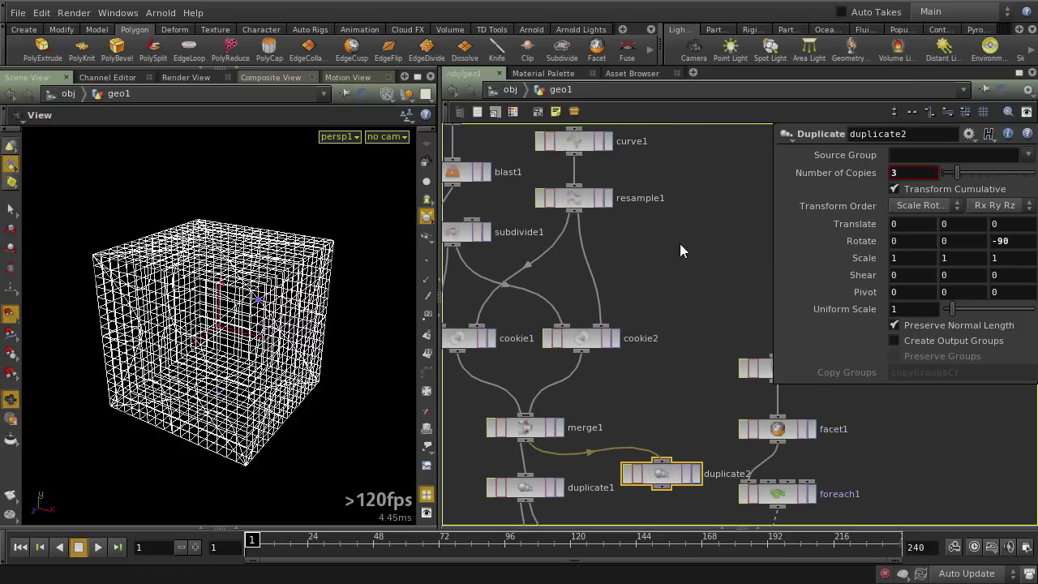
left_click(574, 211)
Connect duplicate2 to copy1's first input to copy only the curves onto the box faces
middle_click_drag(689, 334, 667, 176)
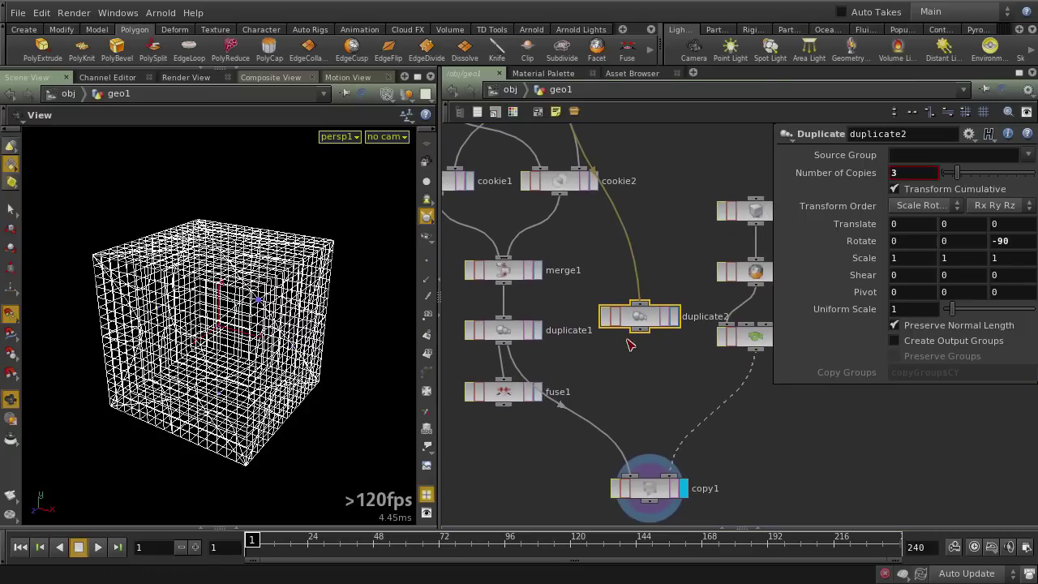
left_click(580, 410)
left_click(640, 330)
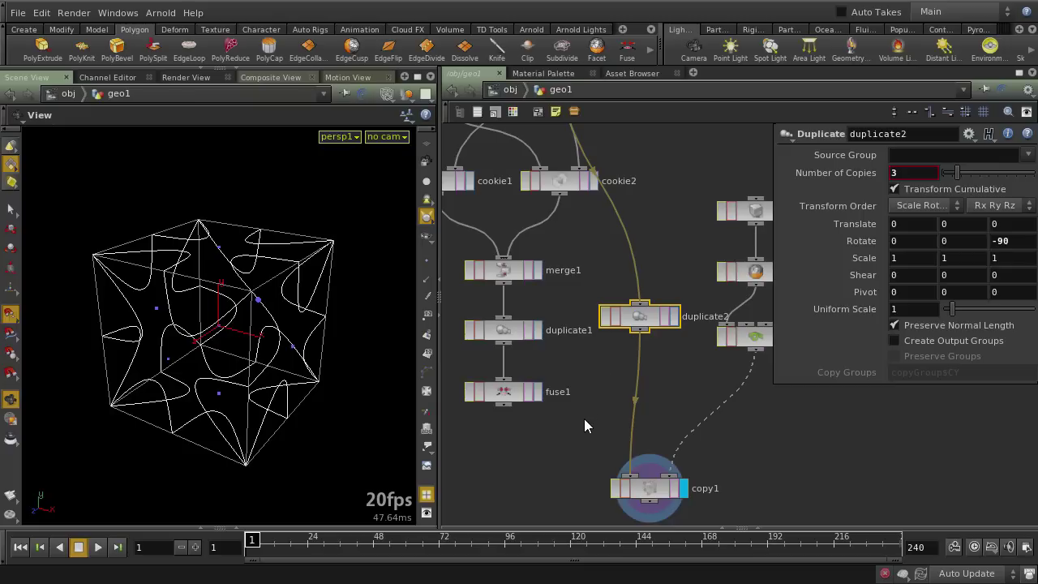
Examine how the copied curves meet along the cube's edges and corners from several angles
left_click_drag(394, 427, 276, 296)
left_click_drag(274, 290, 273, 294)
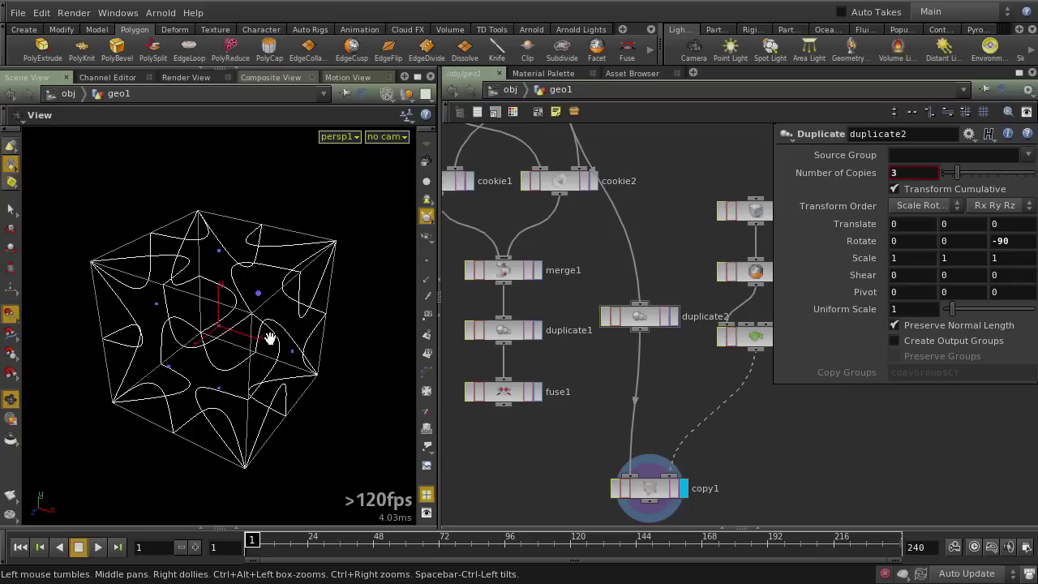
left_click_drag(255, 347, 240, 362)
right_click_drag(223, 374, 271, 330)
middle_click_drag(208, 408, 220, 364)
mouse_move(221, 364)
right_mouse_down()
mouse_move(222, 377)
mouse_move(222, 365)
right_mouse_up()
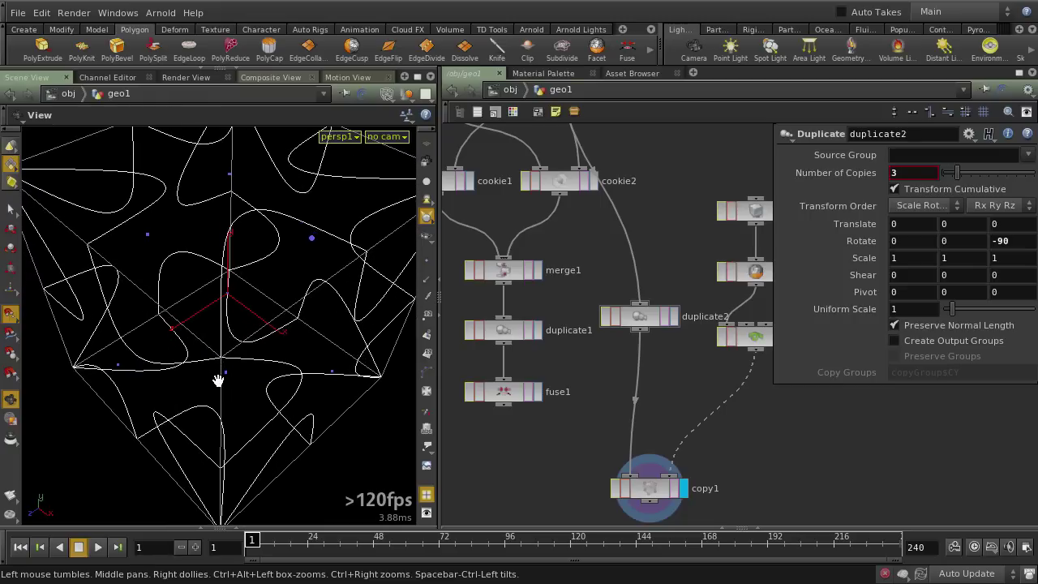
right_click_drag(215, 357, 180, 389)
left_click_drag(180, 388, 174, 391)
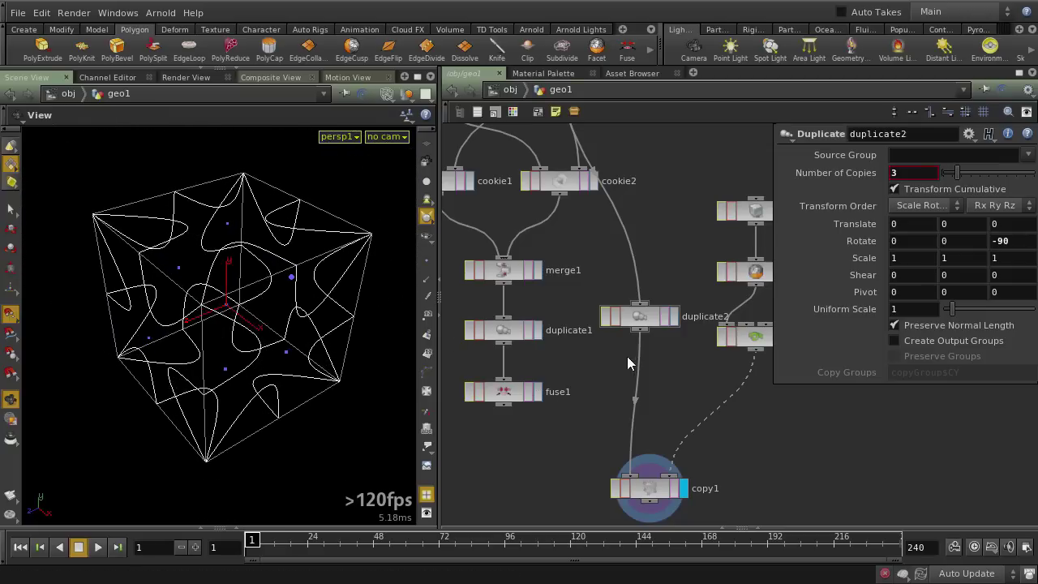
Reconnect fuse1 to copy1's first input and delete duplicate2
left_click_drag(642, 348, 505, 407)
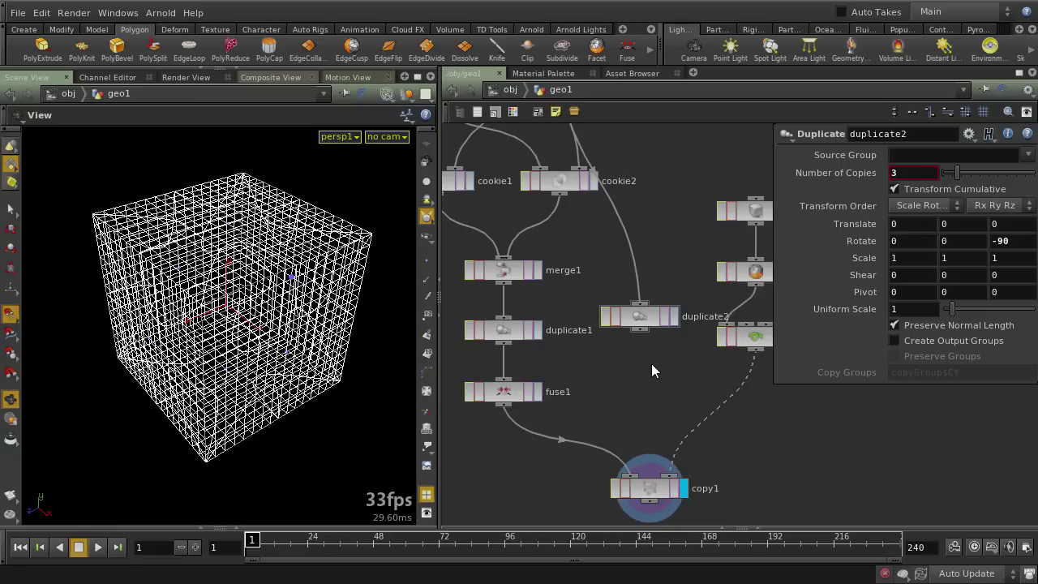
left_click(654, 316)
key("Delete")
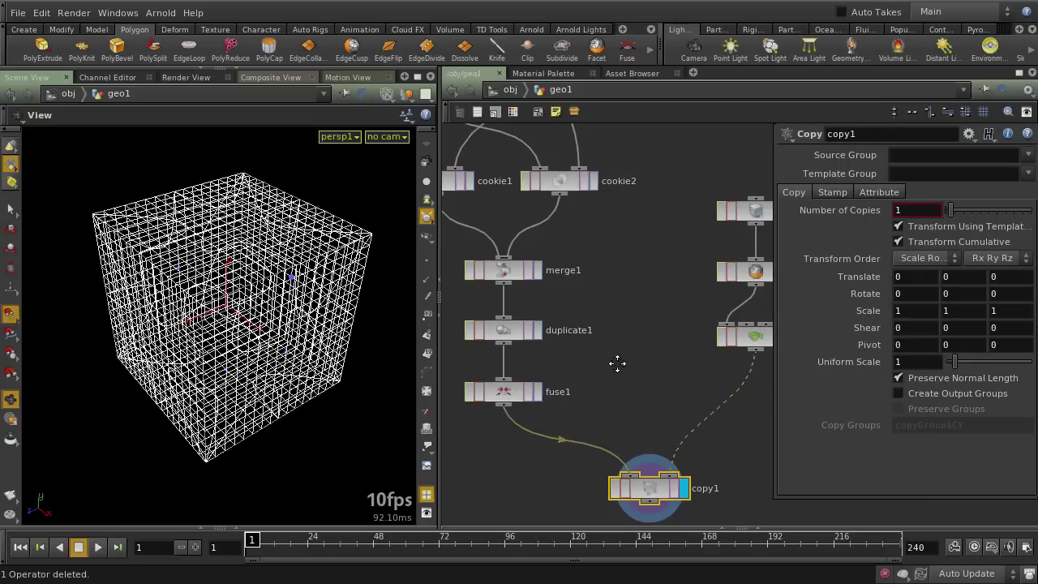
Add a Bulge node below copy1 and connect copy1 to its first input
middle_click_drag(618, 365, 567, 276)
left_click_drag(595, 400, 605, 387)
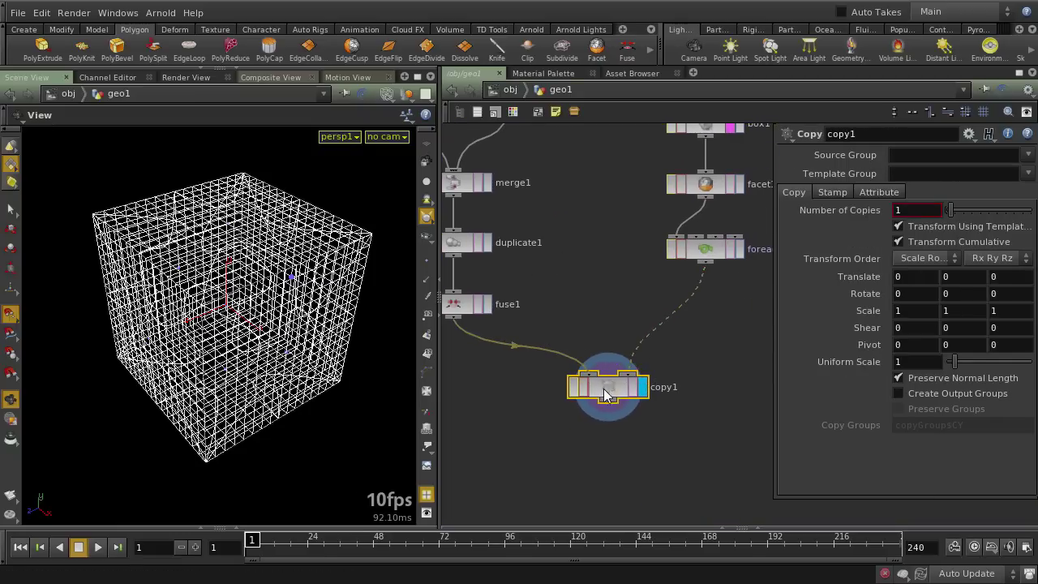
middle_click_drag(657, 426, 595, 337)
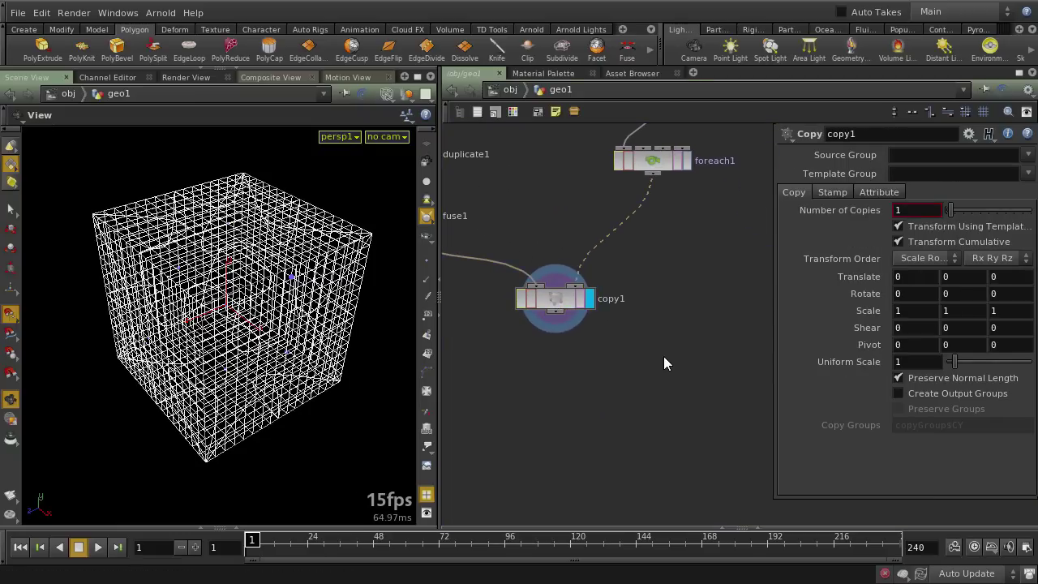
key("Tab")
key("Escape")
key("Tab")
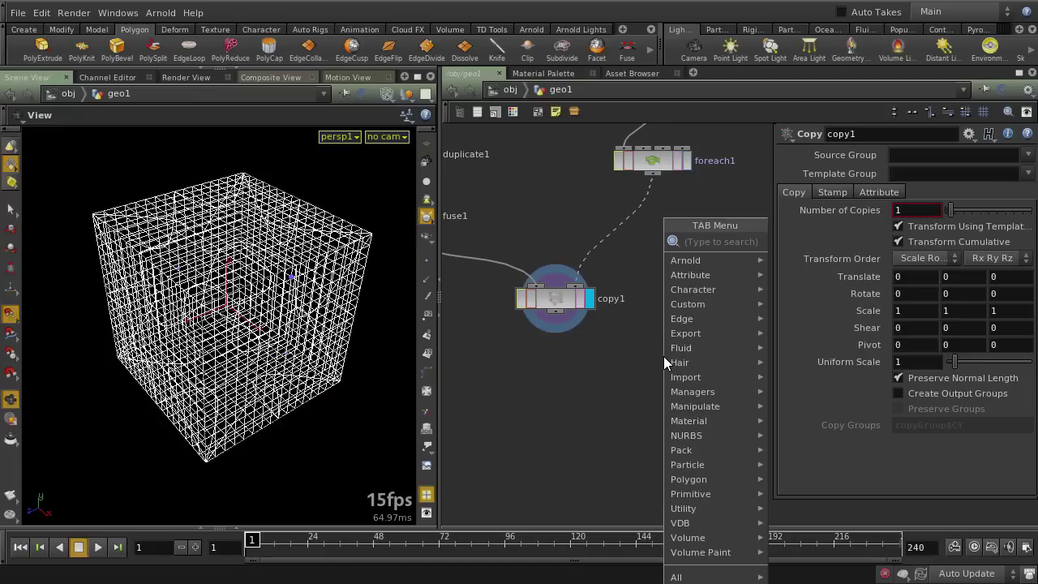
type("bulge")
key("Return")
left_click(663, 361)
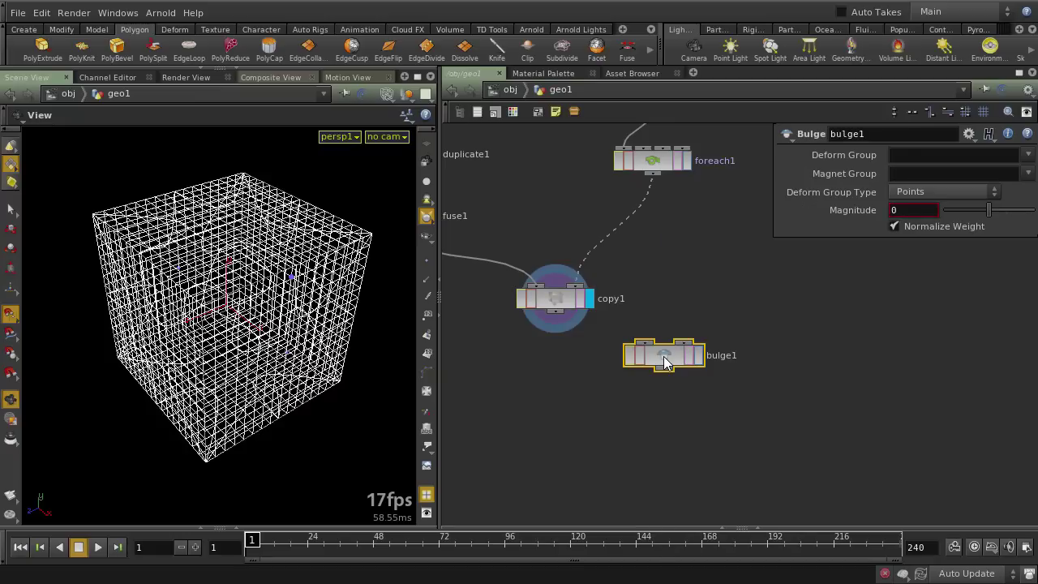
left_click_drag(620, 326, 622, 409)
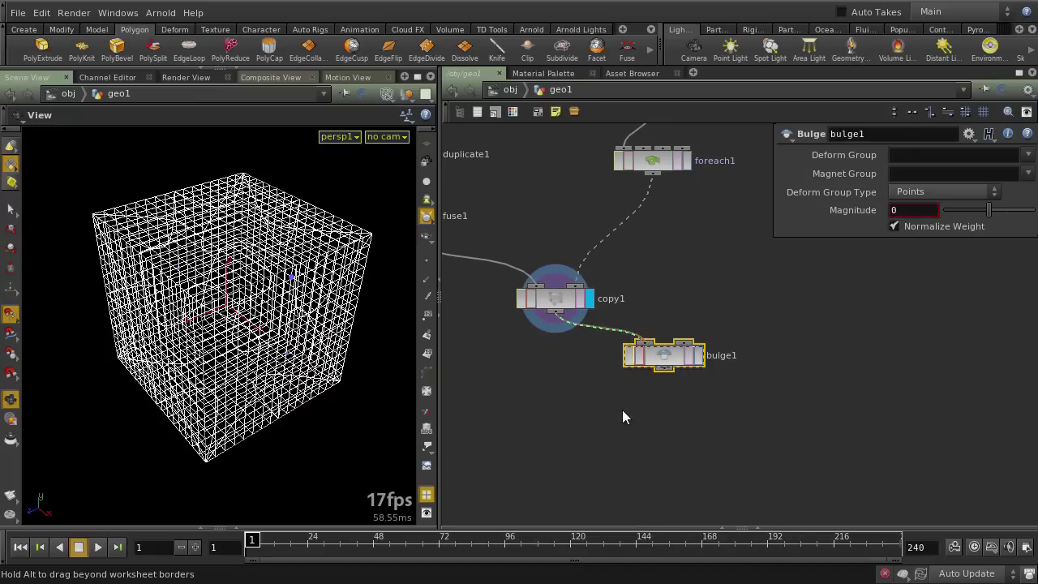
Add a Metaball node, connect it to bulge1's second input, and display bulge1
left_click(696, 324)
key("Tab")
type("meta")
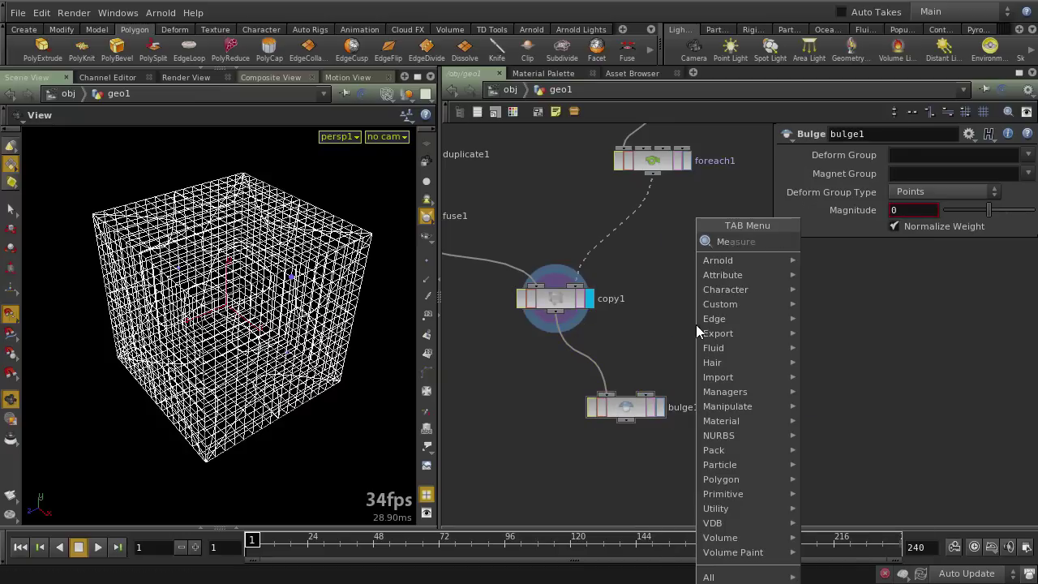
key("Return")
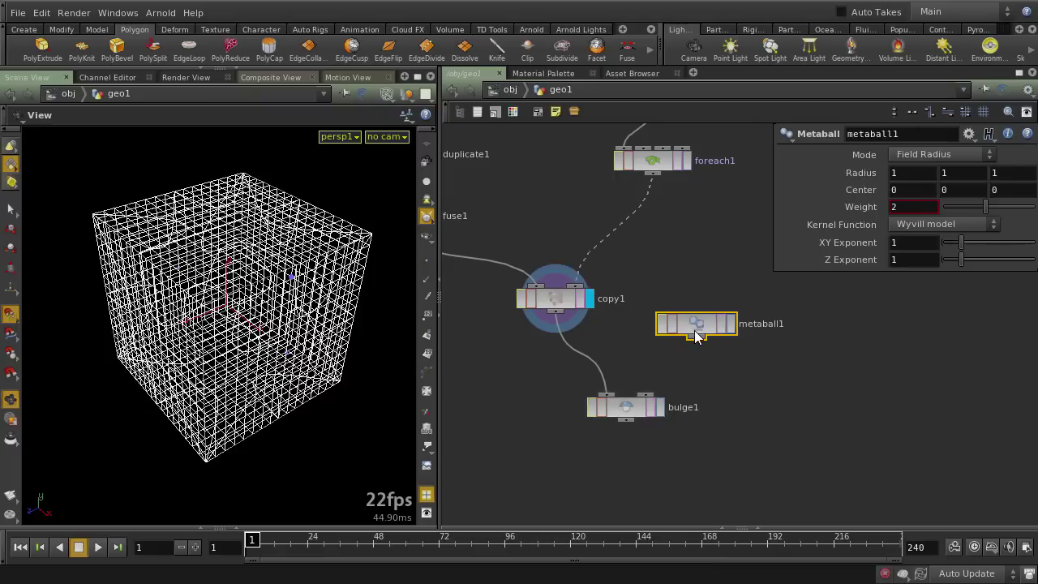
left_click_drag(695, 336, 647, 396)
left_click(660, 407)
left_click(625, 407)
Set bulge1's magnitude to 1 and turn off Normalize Weight
left_click_drag(768, 457, 533, 385)
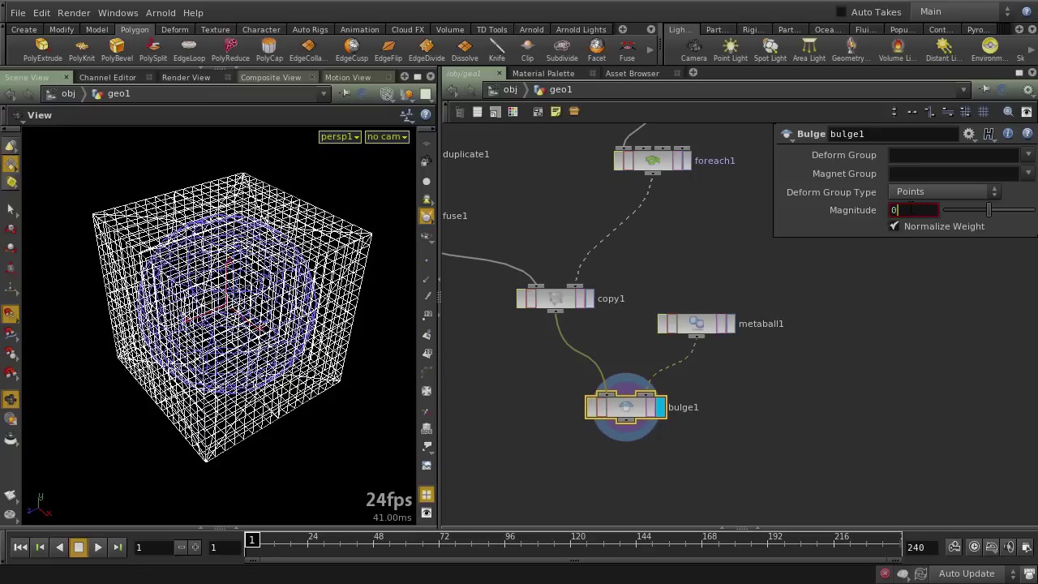
type("1")
key("Return")
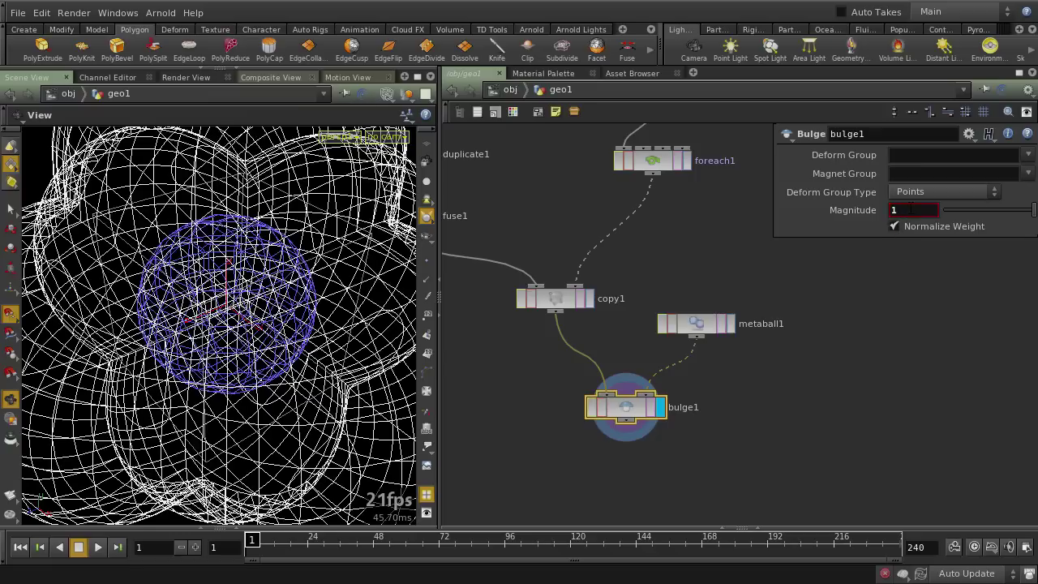
left_click(895, 226)
left_click(886, 322)
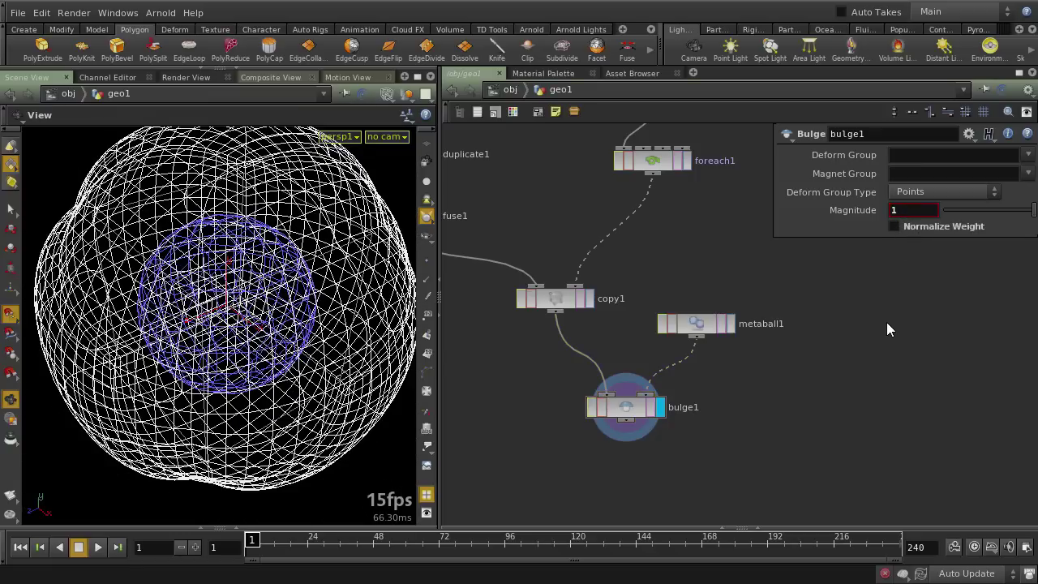
Add a Sphere node beside bulge1 with primitive type Polygon and frequency 8
middle_click_drag(754, 398, 687, 379)
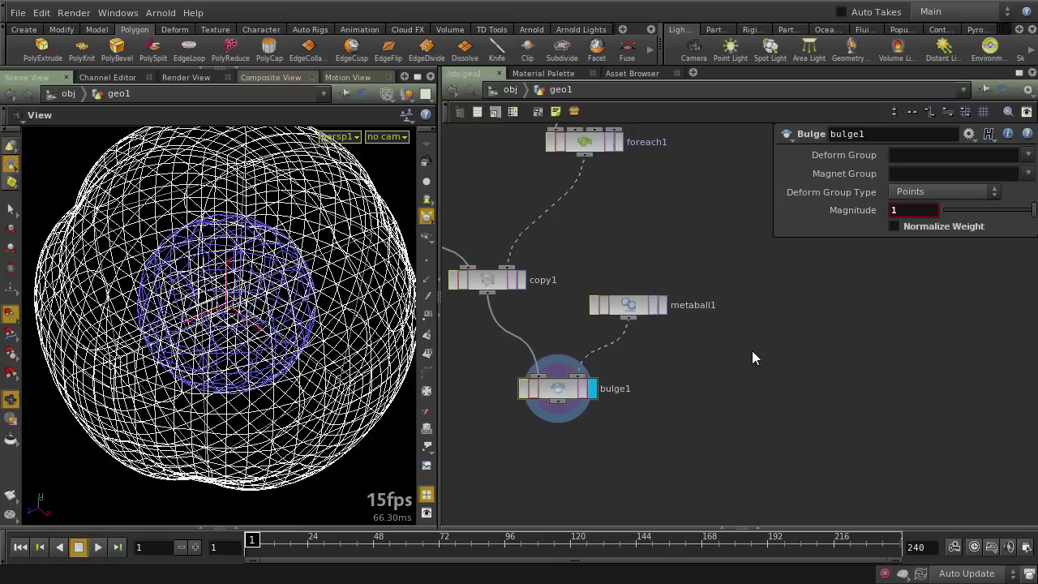
key("Tab")
type("sphere")
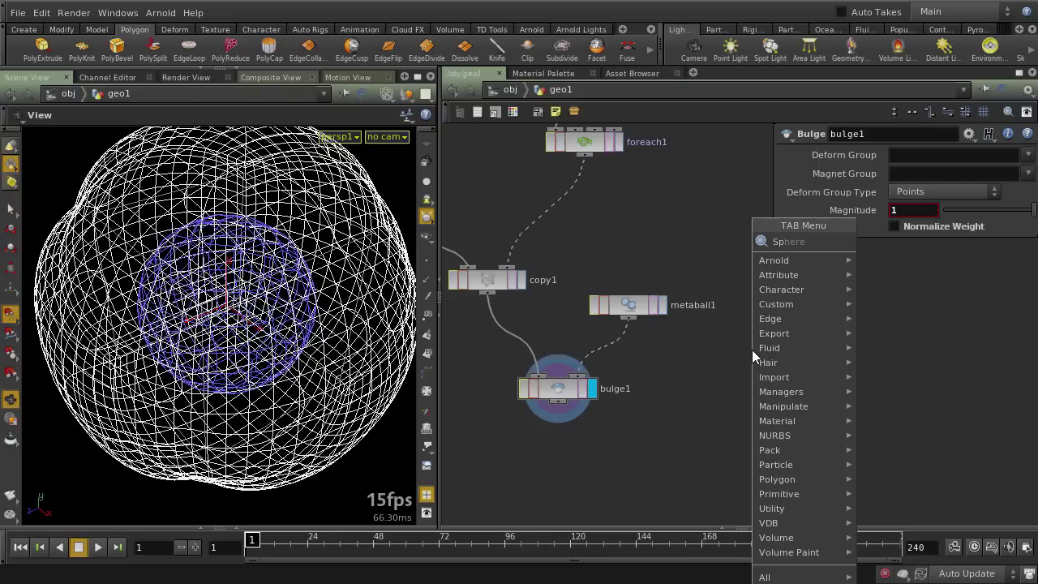
key("Return")
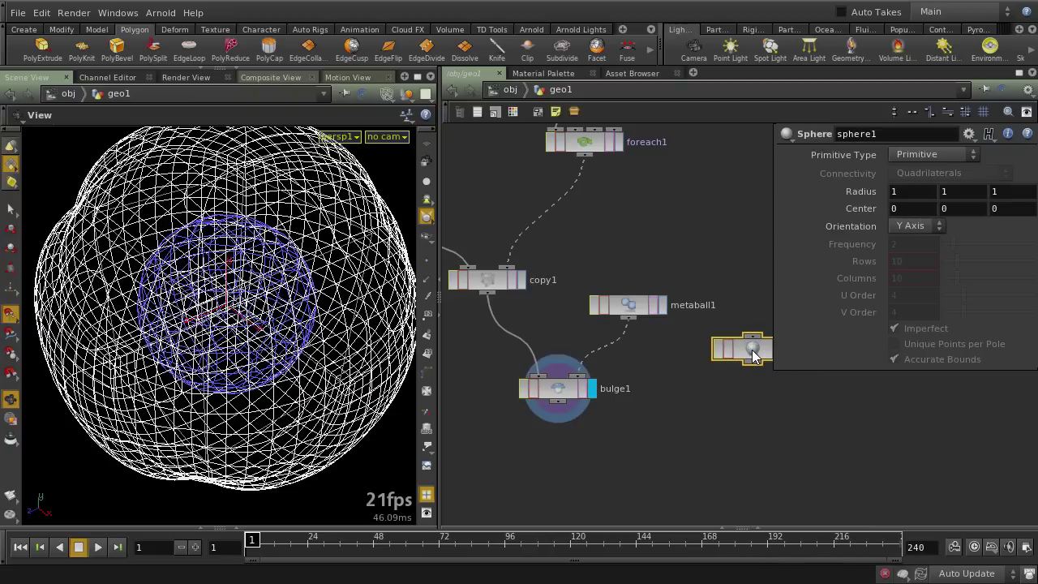
left_click(932, 157)
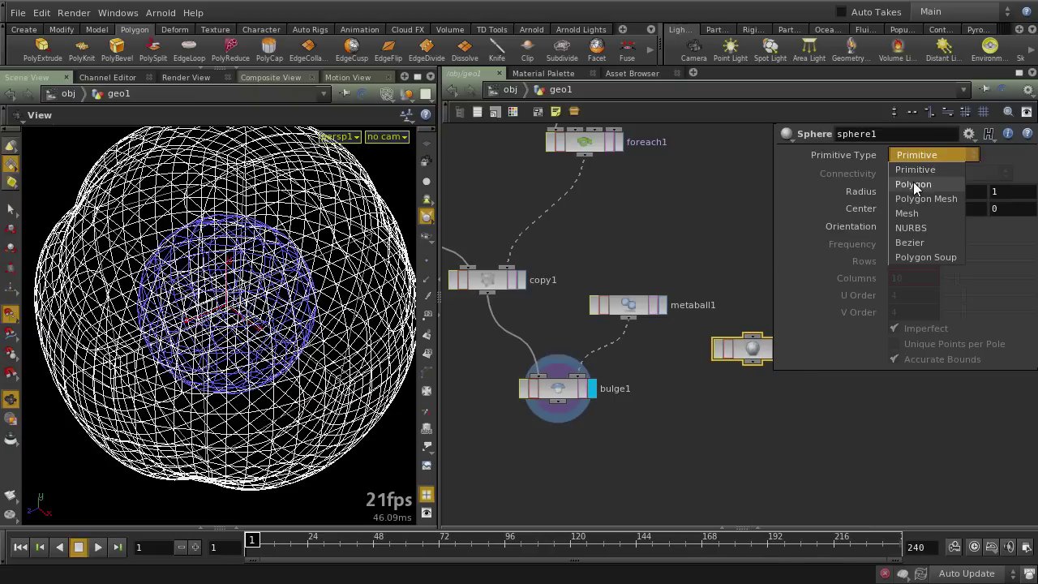
left_click(917, 190)
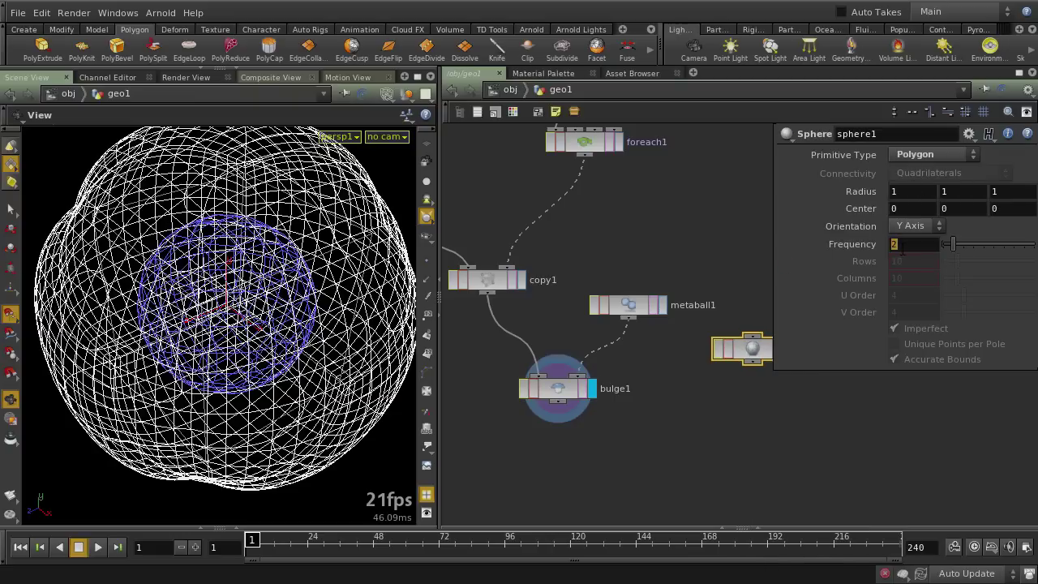
type("8")
key("Return")
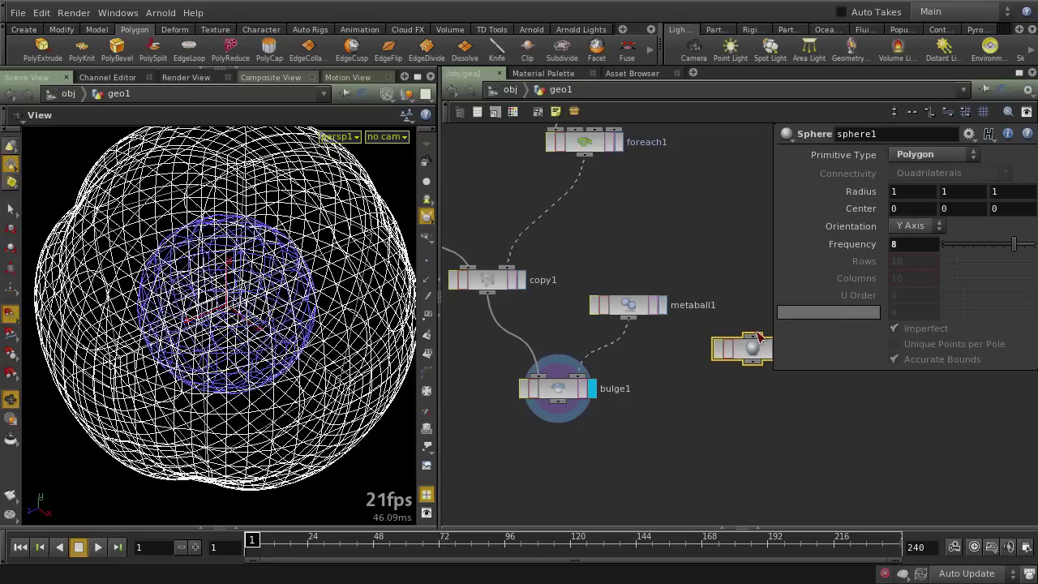
Place sphere1 beside bulge1 and template it temporarily to compare its shape with the bulged cube
left_click_drag(720, 363, 709, 401)
left_click(738, 393)
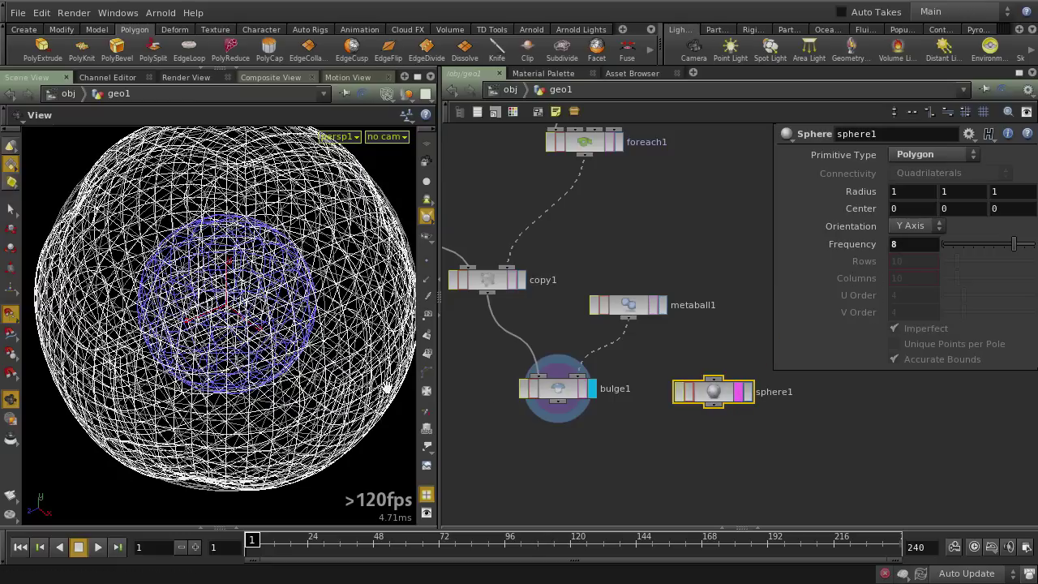
mouse_move(316, 286)
left_mouse_down()
mouse_move(308, 315)
mouse_move(319, 294)
left_mouse_up()
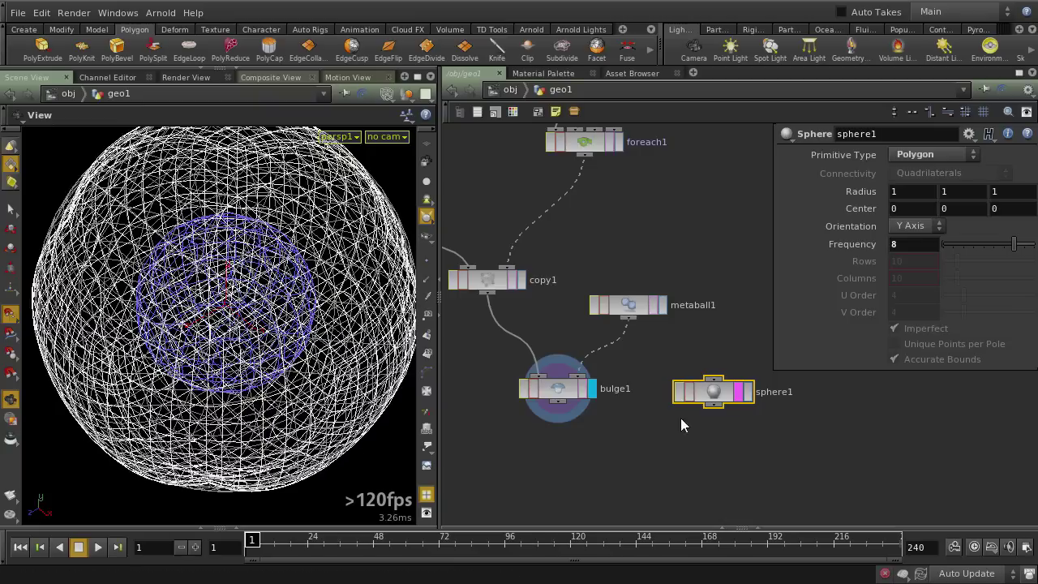
left_click(738, 393)
left_click(738, 393)
left_click(738, 394)
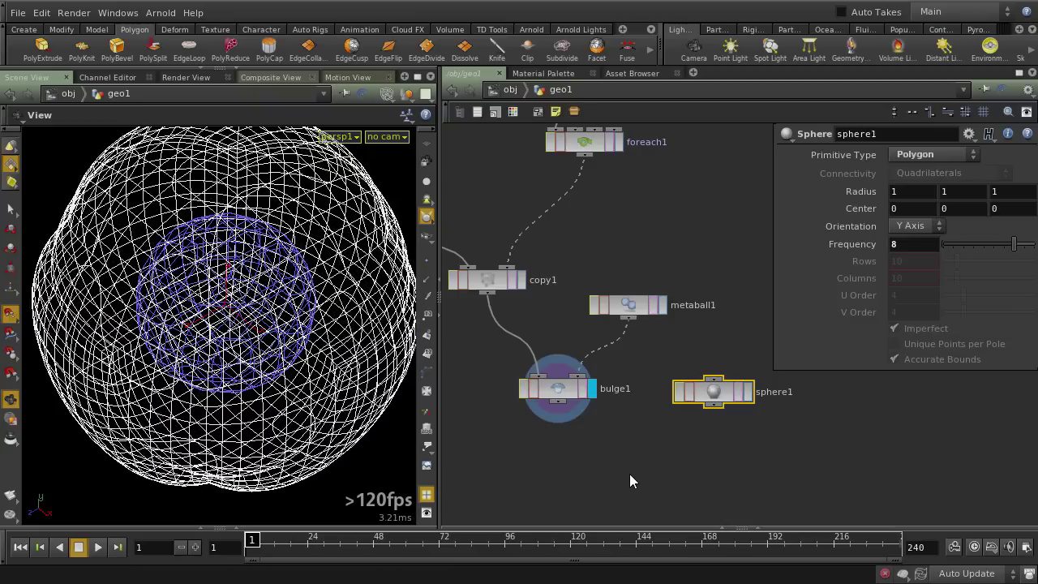
Add a Ray node with bulge1 in its first input and sphere1 in its second, and display it
key("Tab")
type("ray")
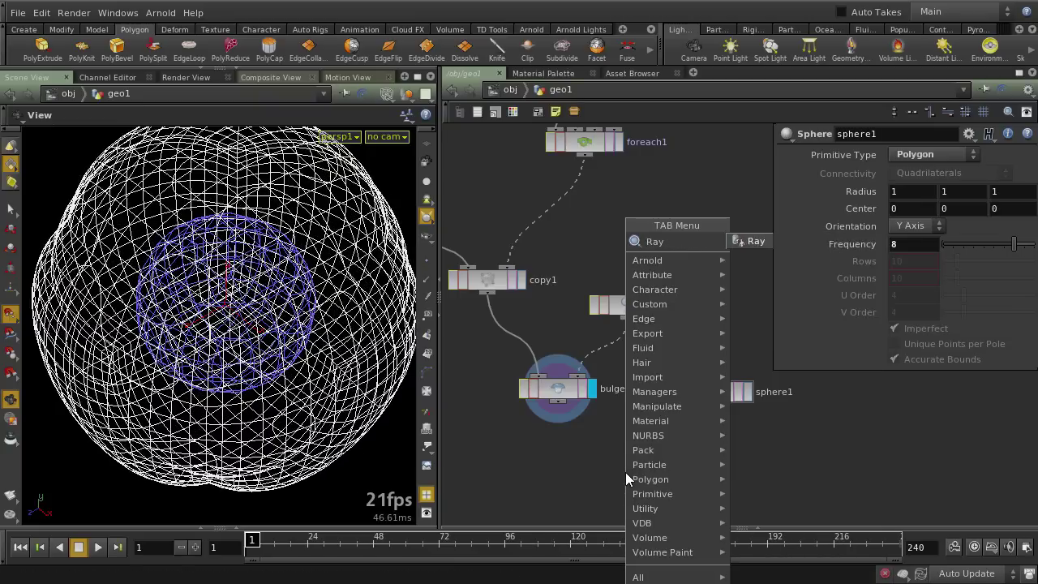
key("Return")
left_click_drag(557, 395, 607, 459)
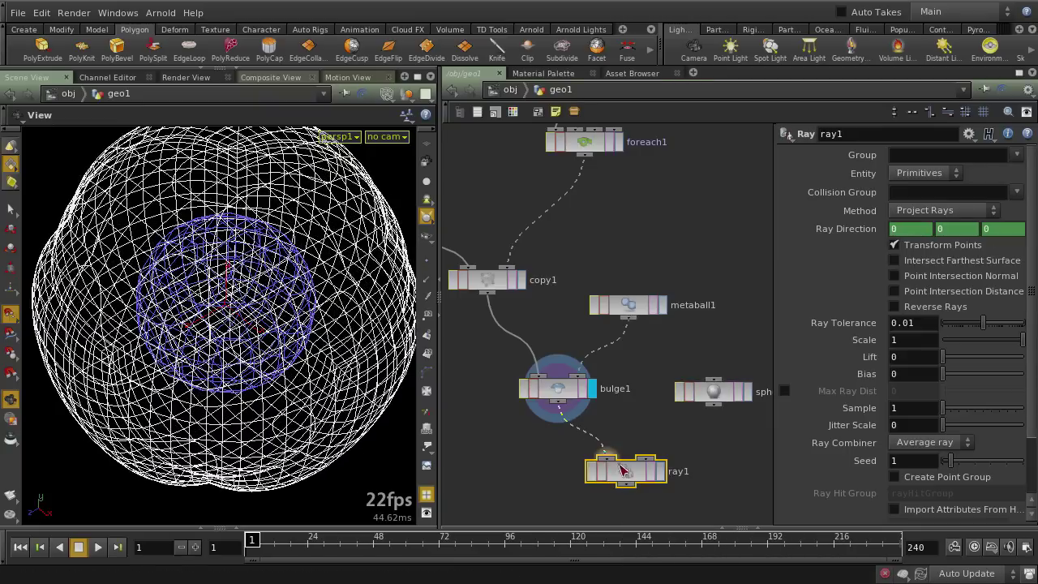
left_click_drag(714, 404, 572, 448)
left_click(660, 470)
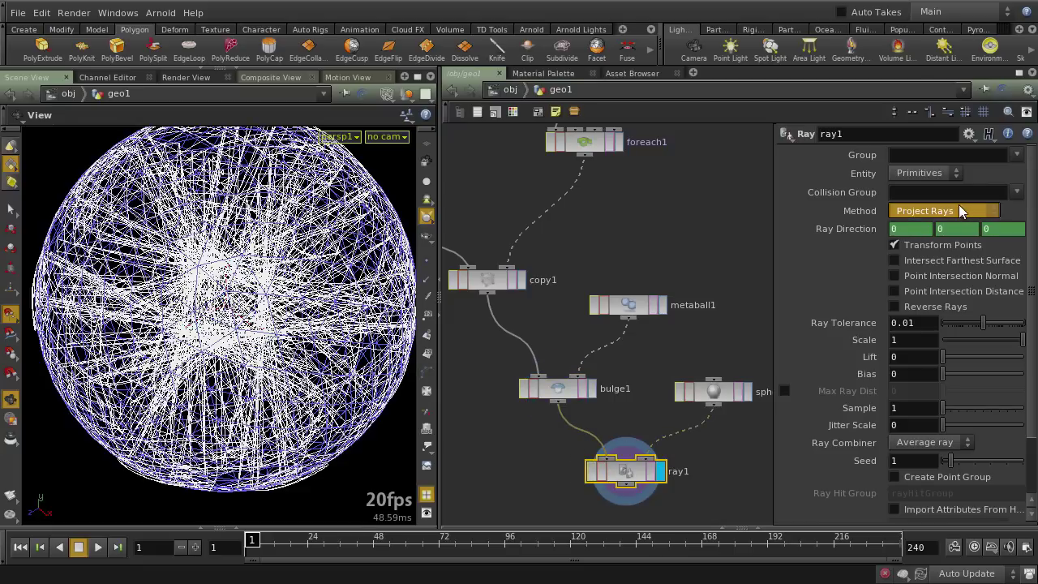
Set ray1's projection method to Minimum Distance
left_click(956, 207)
left_click(926, 229)
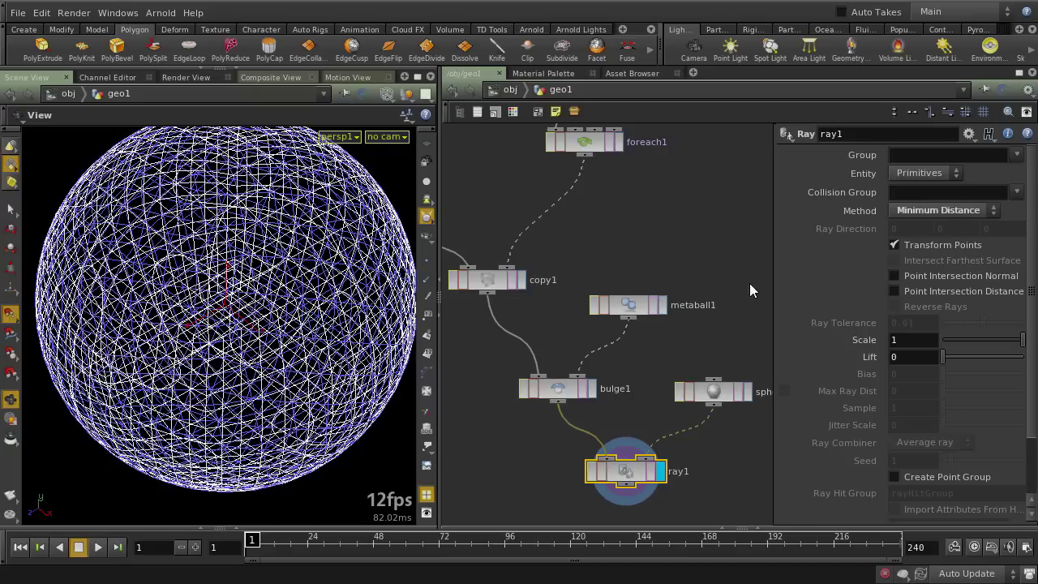
left_click(710, 237)
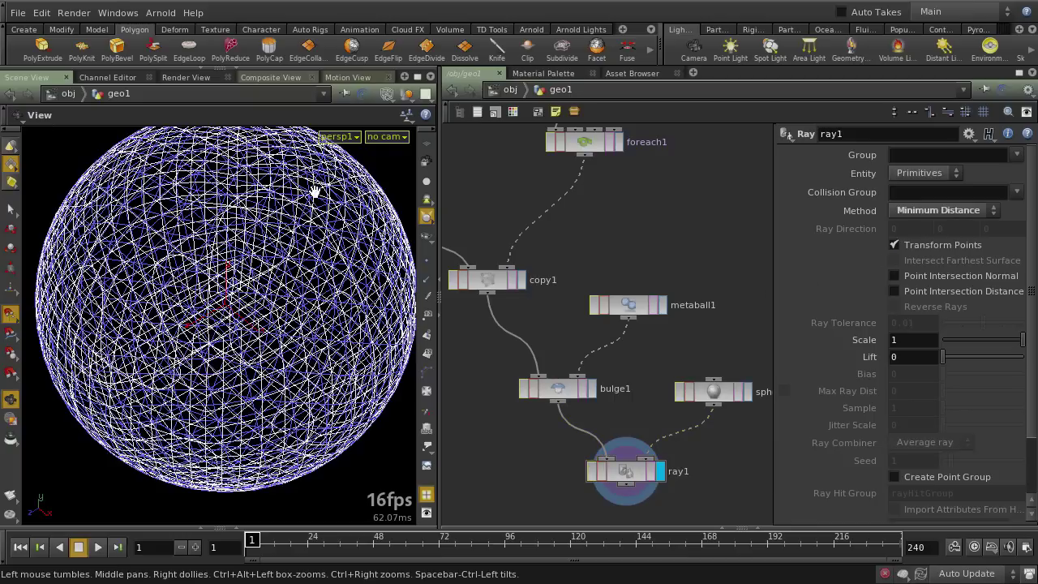
Add a Null node directly below ray1, connect ray1 to it, and display the null
middle_click_drag(508, 446, 511, 332)
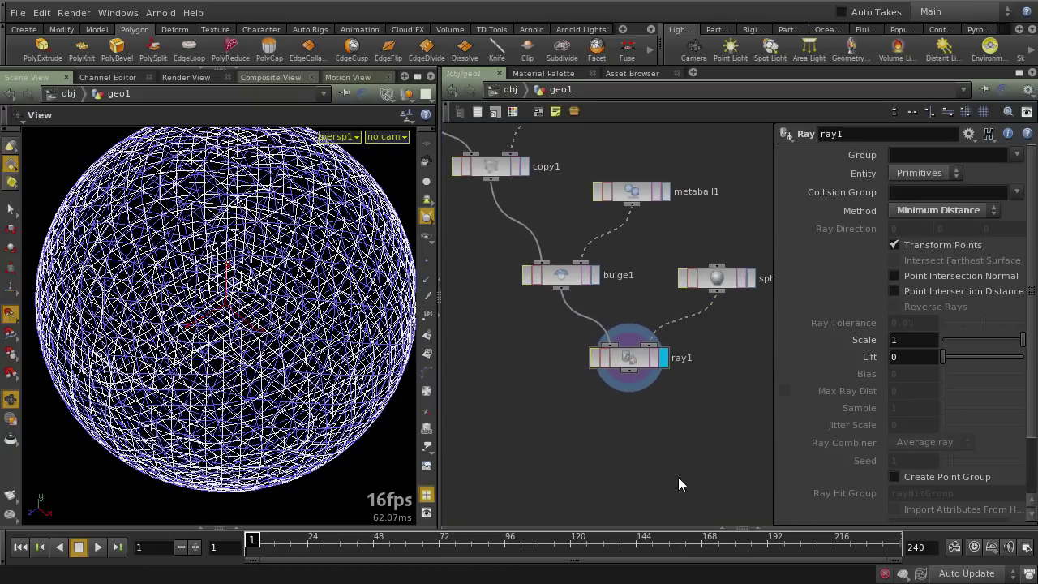
key("Tab")
type("null")
key("Return")
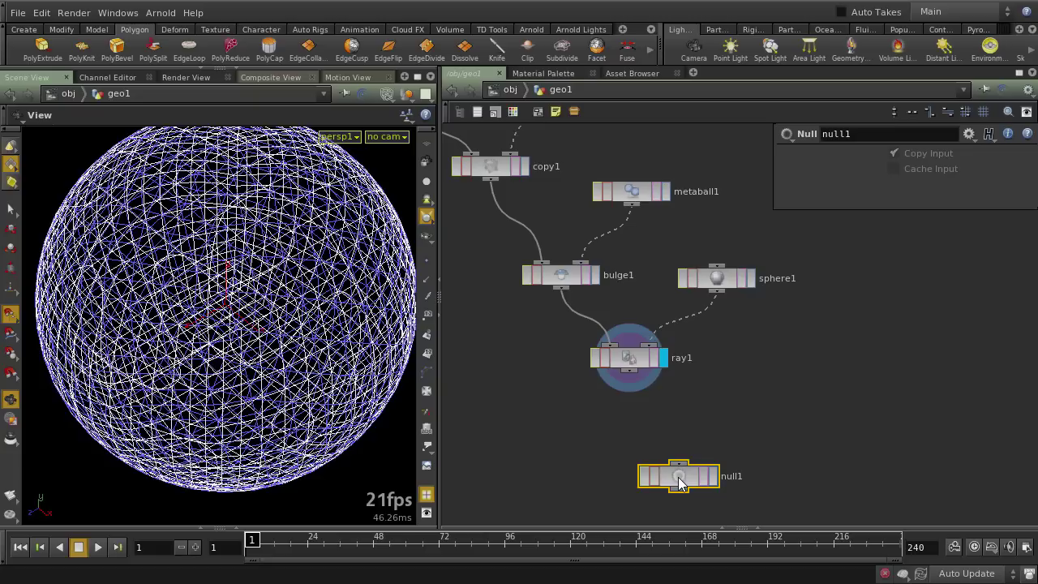
left_click_drag(629, 378, 683, 495)
left_click_drag(626, 386, 644, 432)
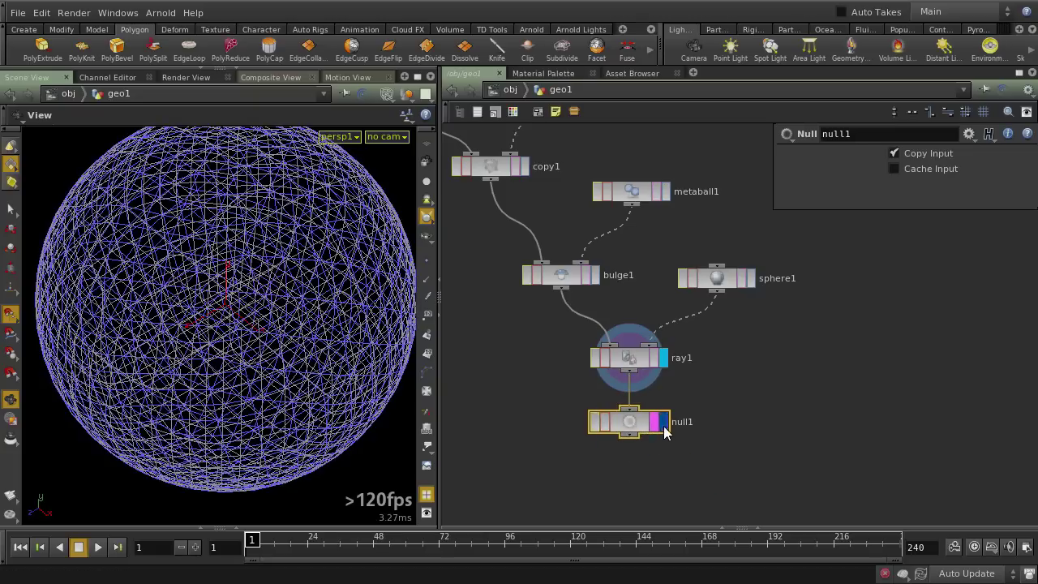
left_click(662, 423)
Switch the viewport to shaded display and examine the panel seams around the ball
mouse_move(222, 297)
left_mouse_down()
mouse_move(218, 335)
mouse_move(232, 313)
mouse_move(224, 297)
mouse_move(218, 313)
left_mouse_up()
key("w")
mouse_move(218, 313)
right_mouse_down()
mouse_move(163, 338)
mouse_move(174, 322)
right_mouse_up()
mouse_move(174, 322)
left_mouse_down()
mouse_move(201, 354)
mouse_move(245, 320)
mouse_move(239, 296)
mouse_move(186, 336)
mouse_move(204, 348)
mouse_move(231, 327)
left_mouse_up()
left_click_drag(145, 291, 190, 414)
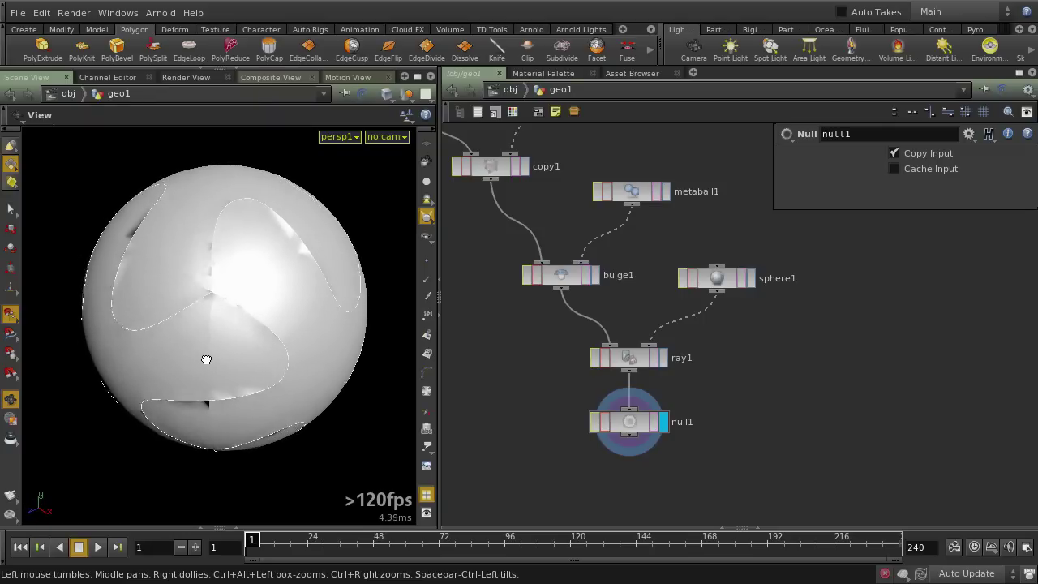
right_click_drag(217, 347, 248, 319)
left_click_drag(248, 319, 226, 307)
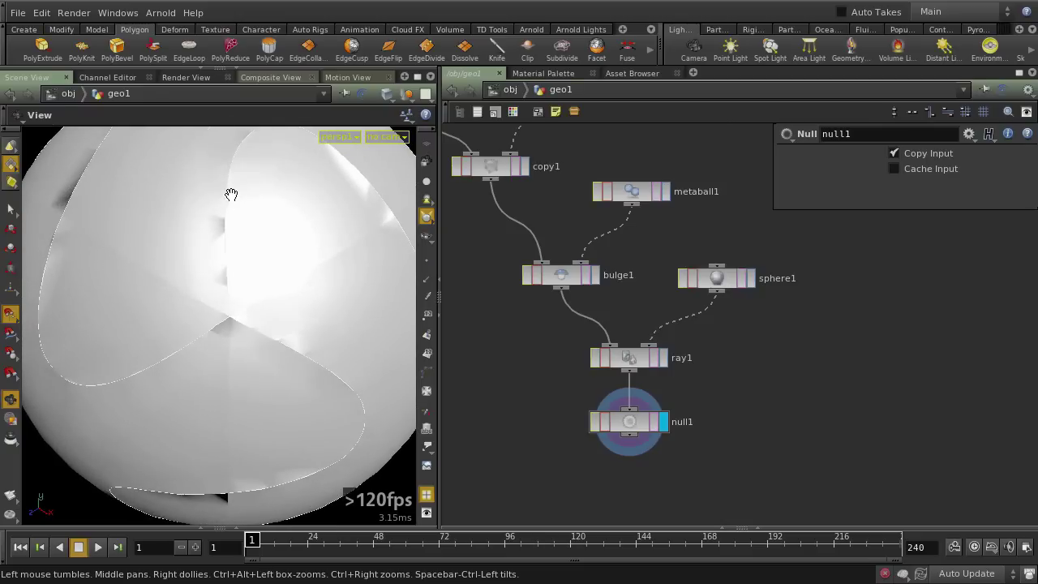
Examine the ball's mesh in wireframe around the junction where three panels meet, and return to shaded display
key("w")
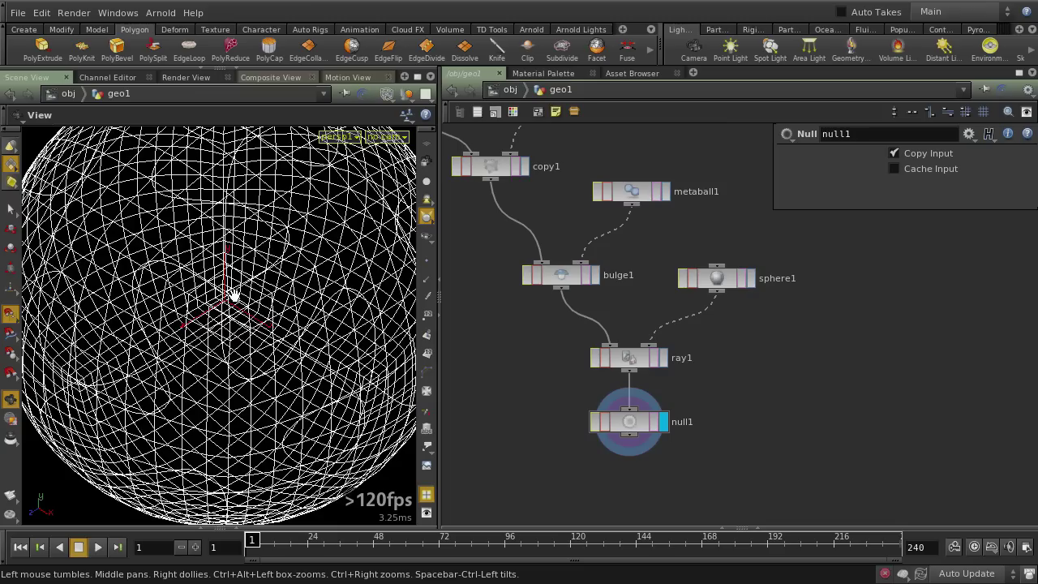
left_click_drag(276, 261, 278, 239)
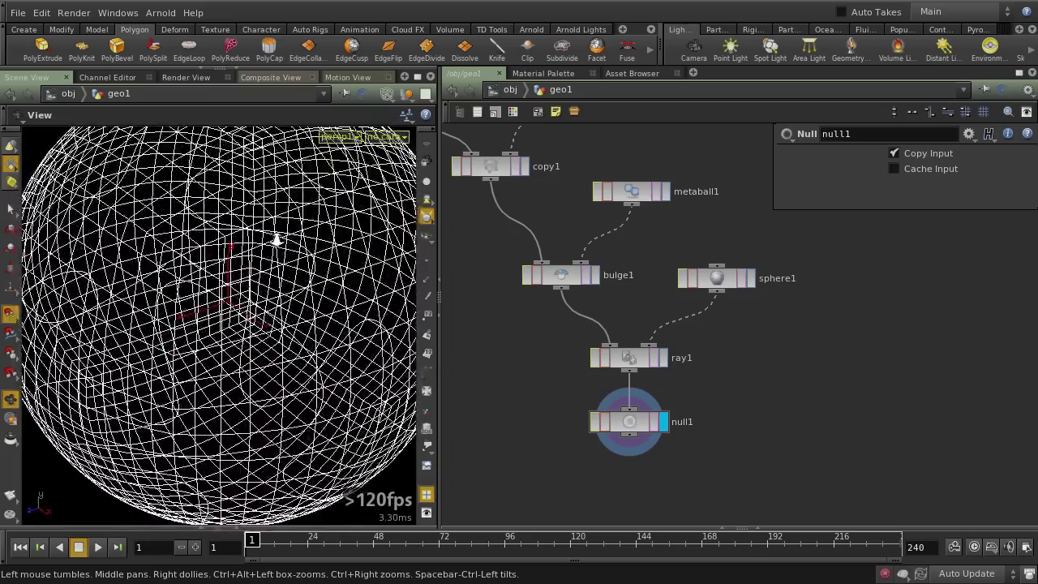
right_click_drag(276, 240, 221, 271)
mouse_move(221, 270)
left_mouse_down()
mouse_move(224, 298)
mouse_move(232, 263)
mouse_move(208, 262)
mouse_move(227, 294)
mouse_move(222, 270)
mouse_move(227, 282)
left_mouse_up()
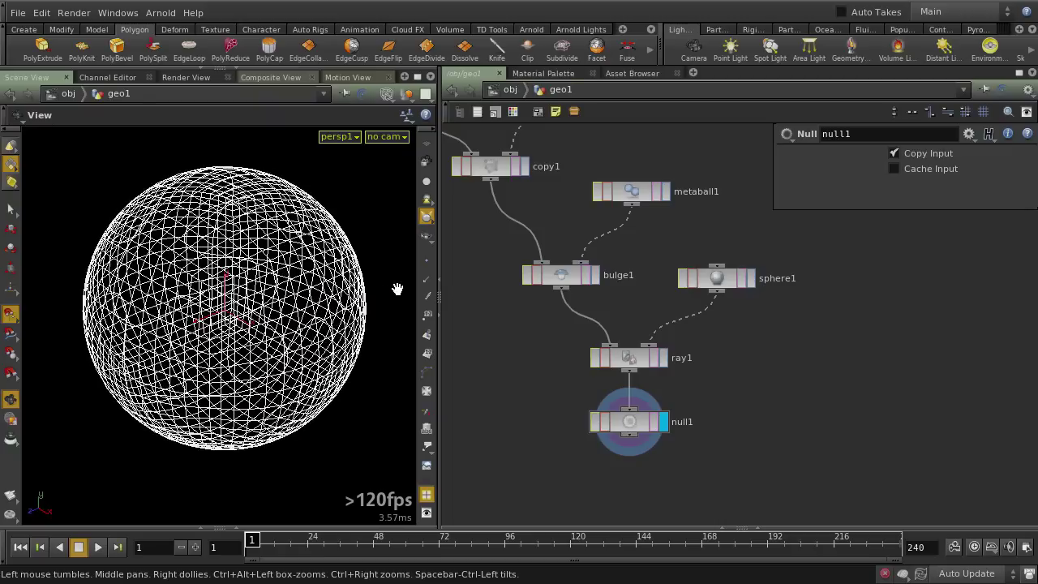
key("w")
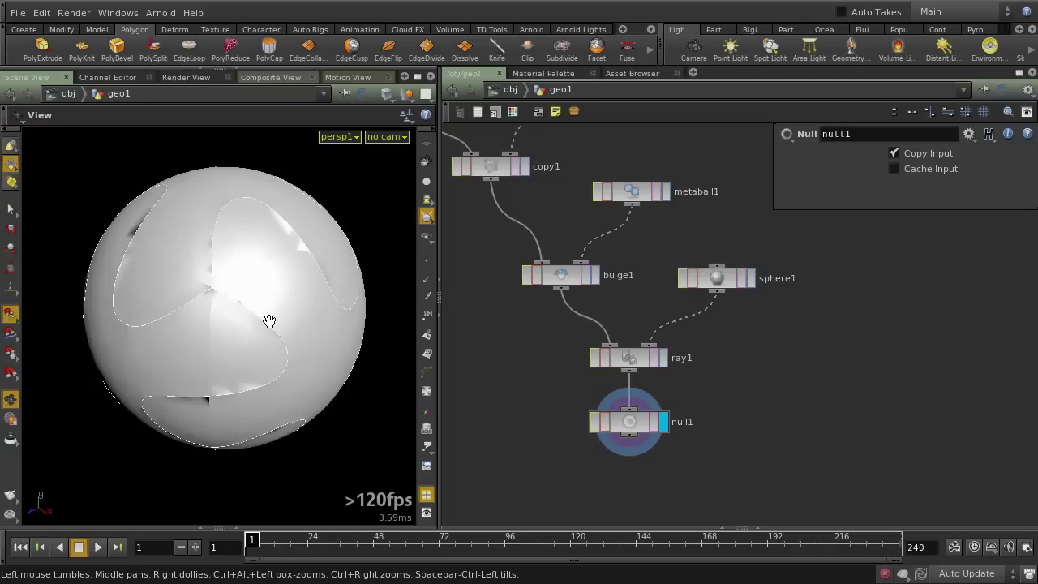
left_click_drag(219, 286, 234, 294)
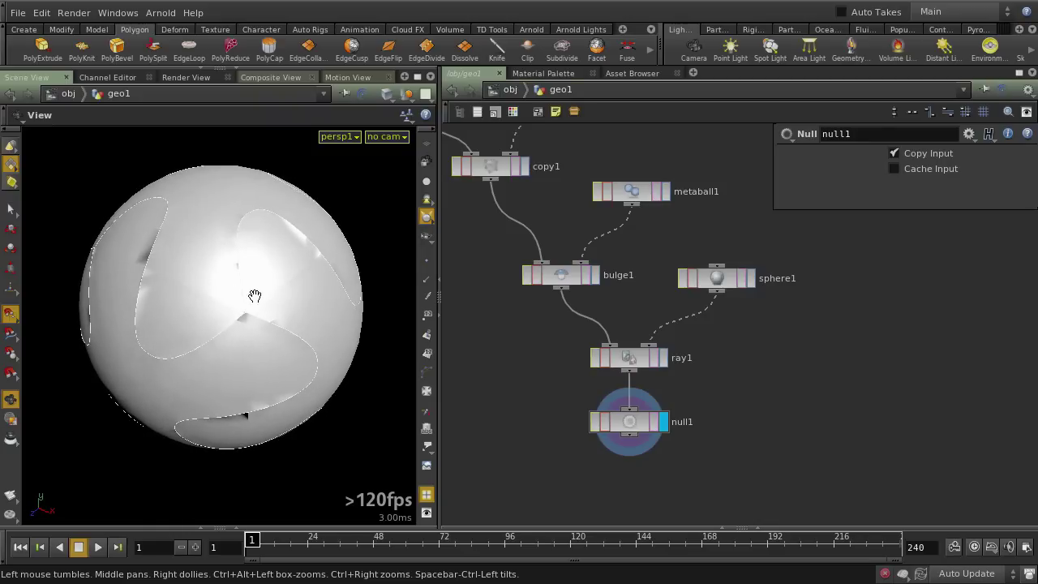
mouse_move(255, 296)
left_mouse_down()
mouse_move(255, 316)
mouse_move(243, 301)
left_mouse_up()
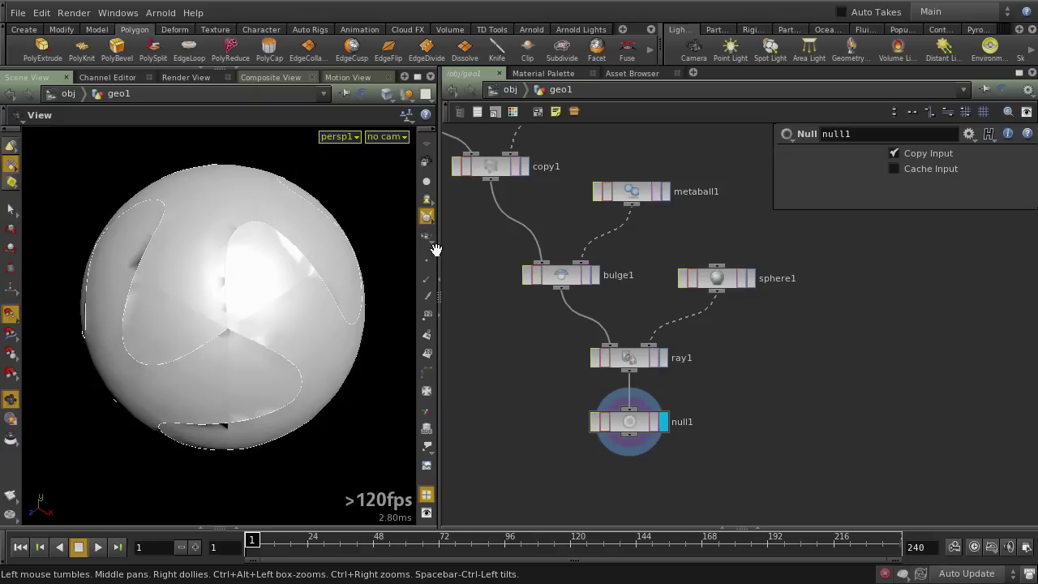
Review the node network from the source grid down to ray1, including curve1's parameters
middle_click_drag(513, 258, 755, 388)
middle_click_drag(514, 299, 575, 442)
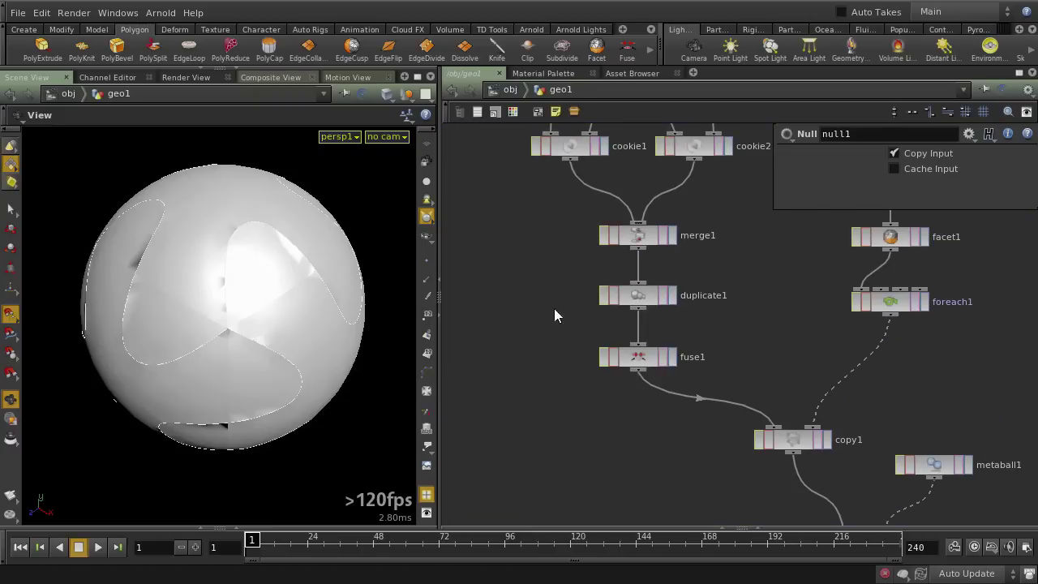
middle_click_drag(537, 264, 544, 465)
middle_click_drag(519, 274, 518, 414)
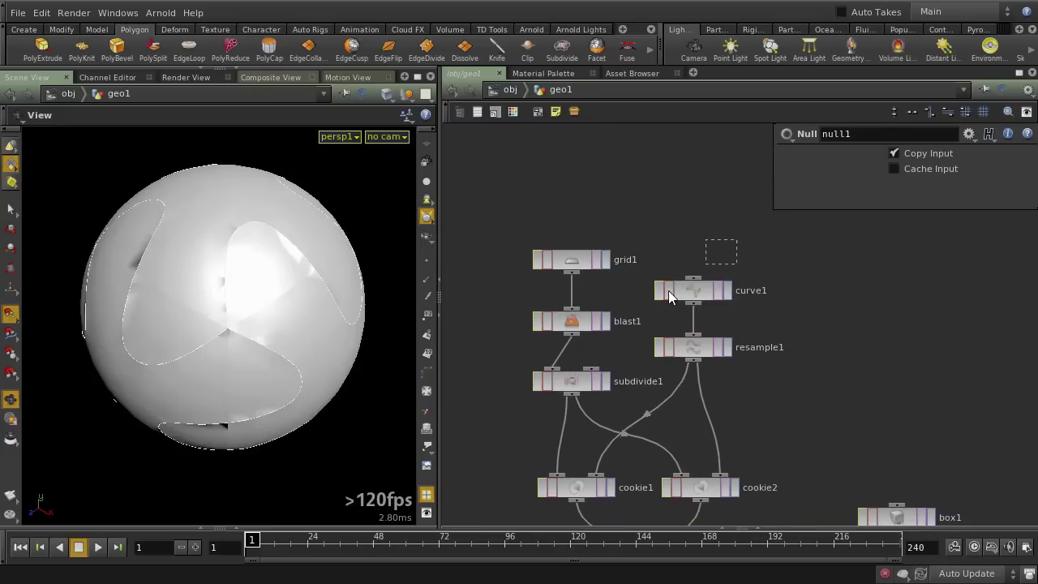
left_click(670, 294)
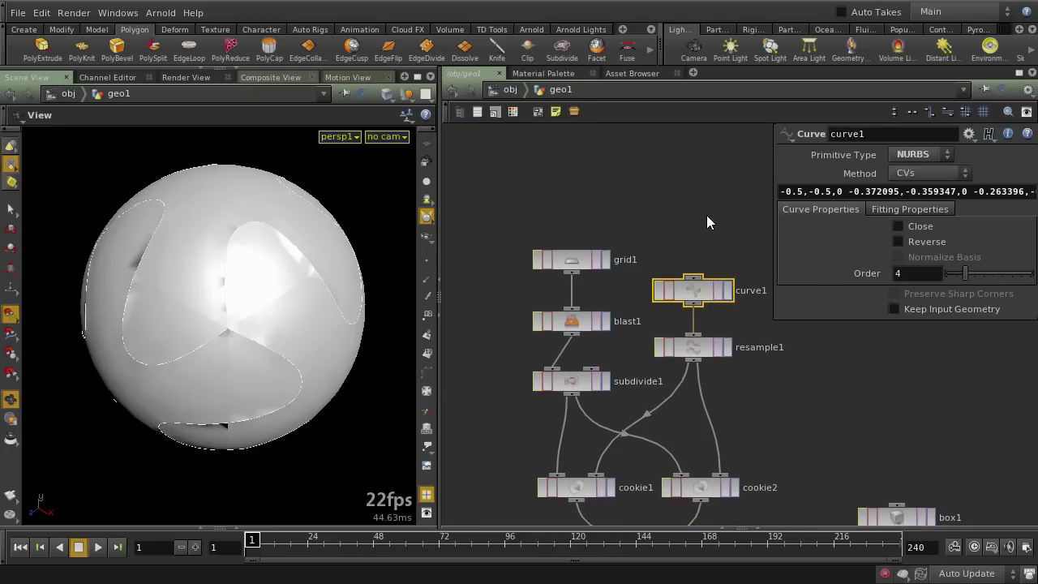
middle_click_drag(724, 231, 659, 120)
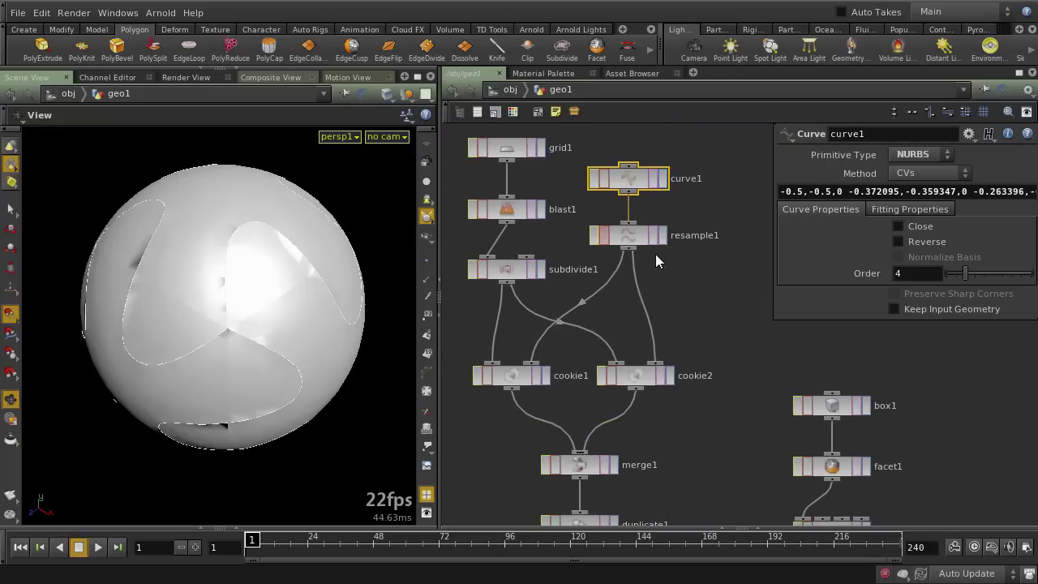
middle_click_drag(732, 331, 708, 135)
middle_click_drag(696, 423, 686, 268)
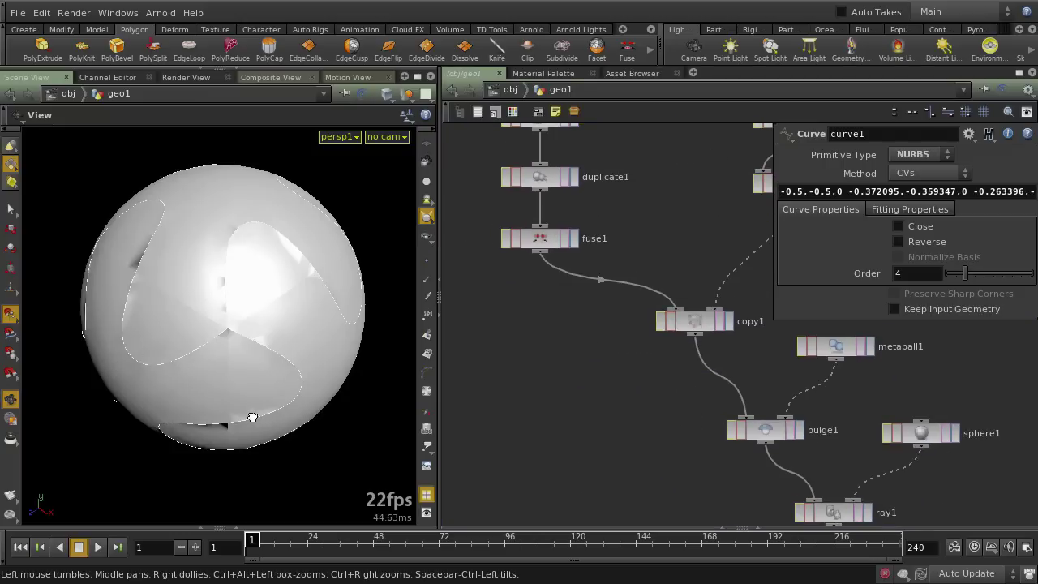
Select the upper lobe and the central surface of one cross-shaped panel on the displayed null1 ball
mouse_move(252, 417)
left_mouse_down()
mouse_move(245, 378)
mouse_move(251, 413)
left_mouse_up()
middle_click_drag(621, 398, 575, 289)
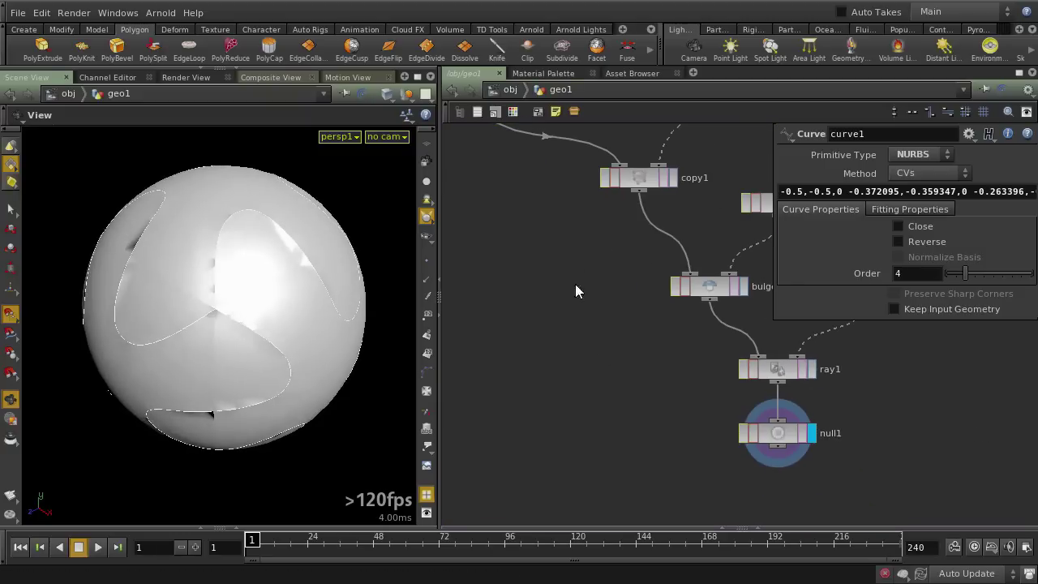
mouse_move(616, 379)
middle_mouse_down()
mouse_move(515, 349)
mouse_move(475, 296)
middle_mouse_up()
middle_click_drag(571, 429, 584, 373)
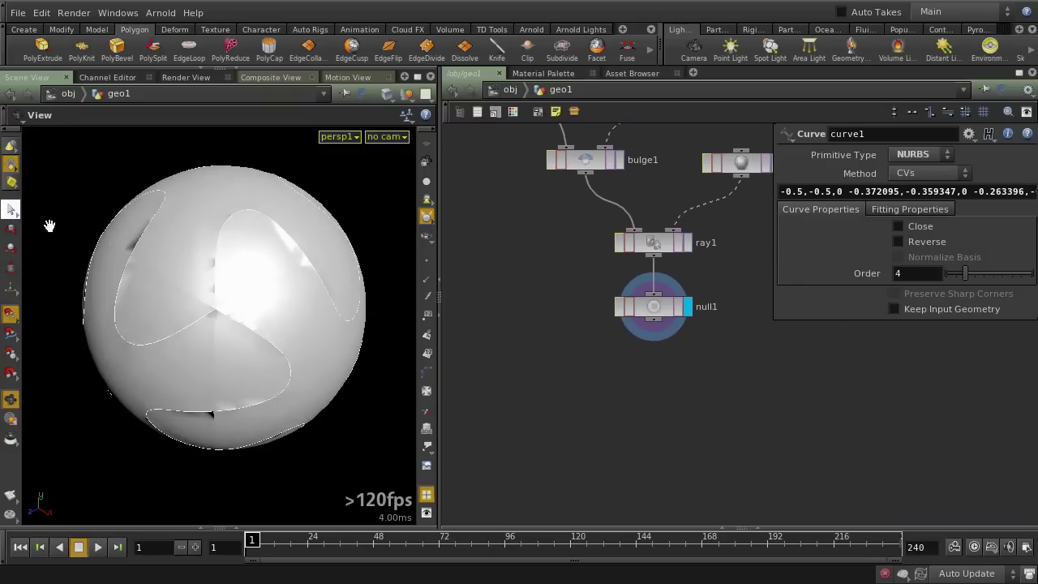
mouse_move(47, 224)
left_mouse_down()
mouse_move(193, 304)
mouse_move(195, 224)
mouse_move(176, 239)
mouse_move(158, 284)
mouse_move(191, 333)
mouse_move(209, 317)
mouse_move(149, 326)
mouse_move(181, 301)
mouse_move(174, 320)
left_mouse_up()
key("w")
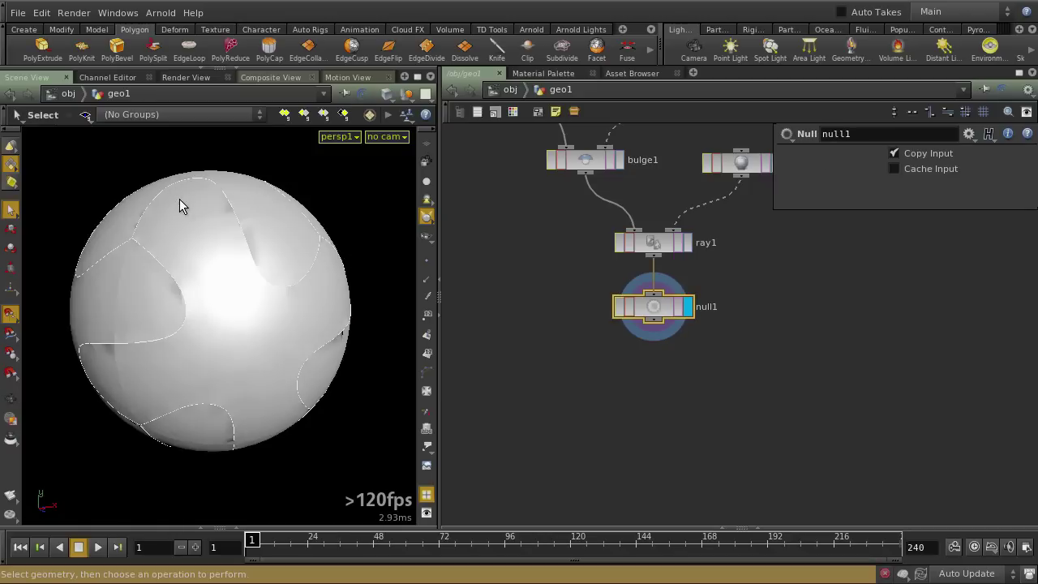
left_click(180, 200)
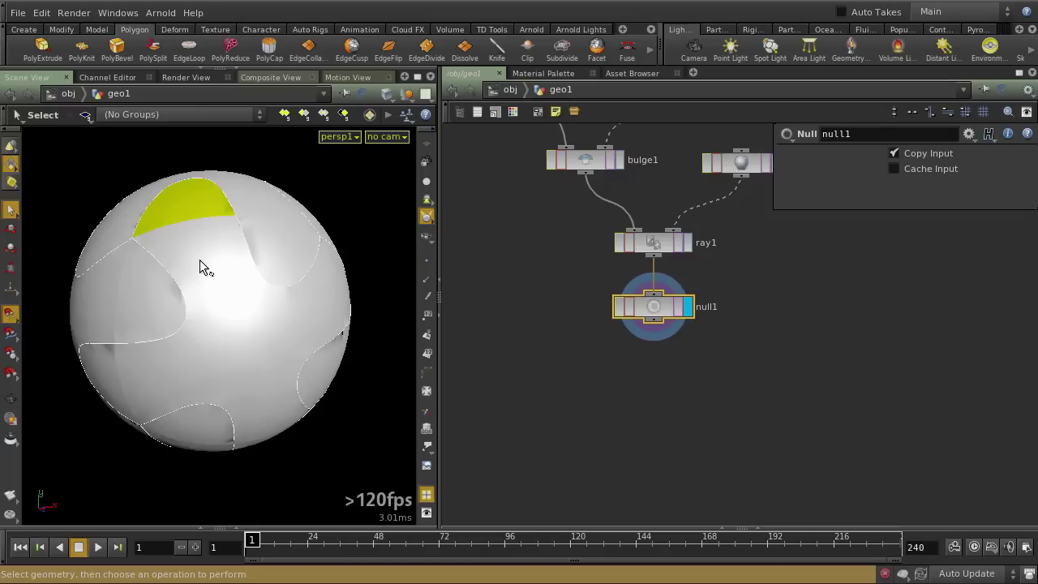
key("shift+g")
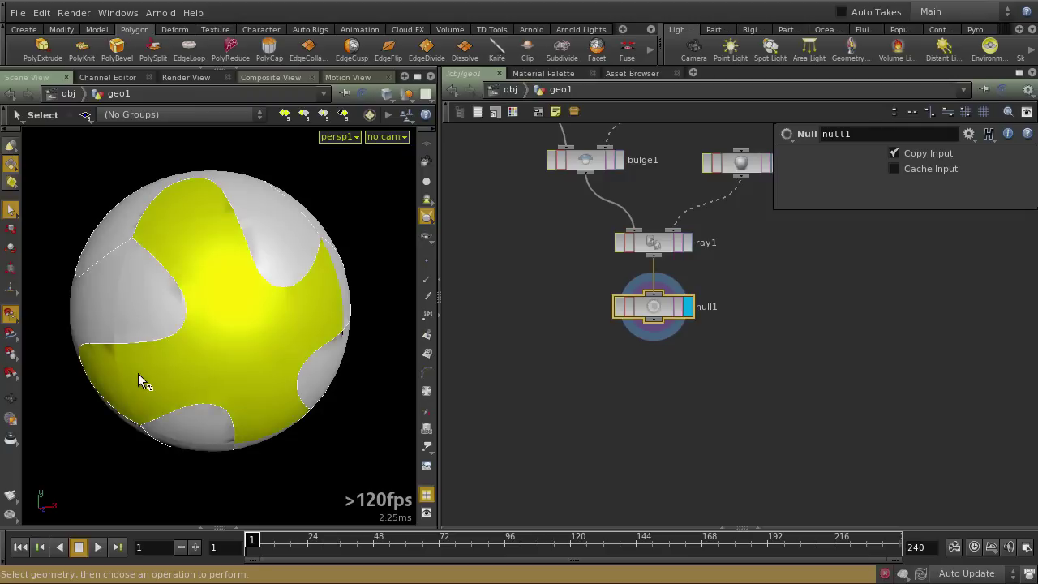
key("Escape")
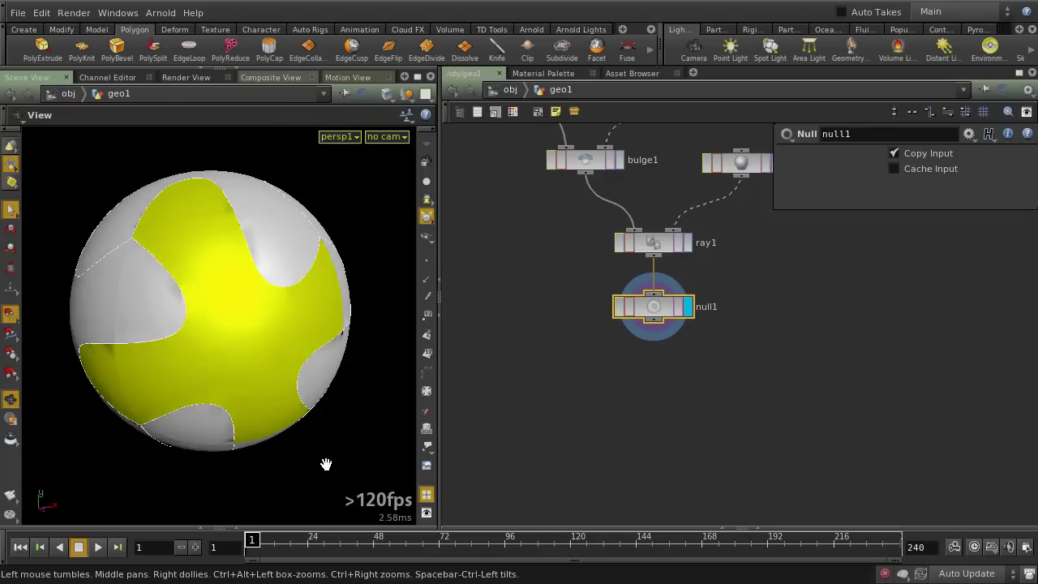
Add the panel's lower lobe and side lobe across the face edges to the current selection
left_click_drag(325, 464, 353, 377)
key("s")
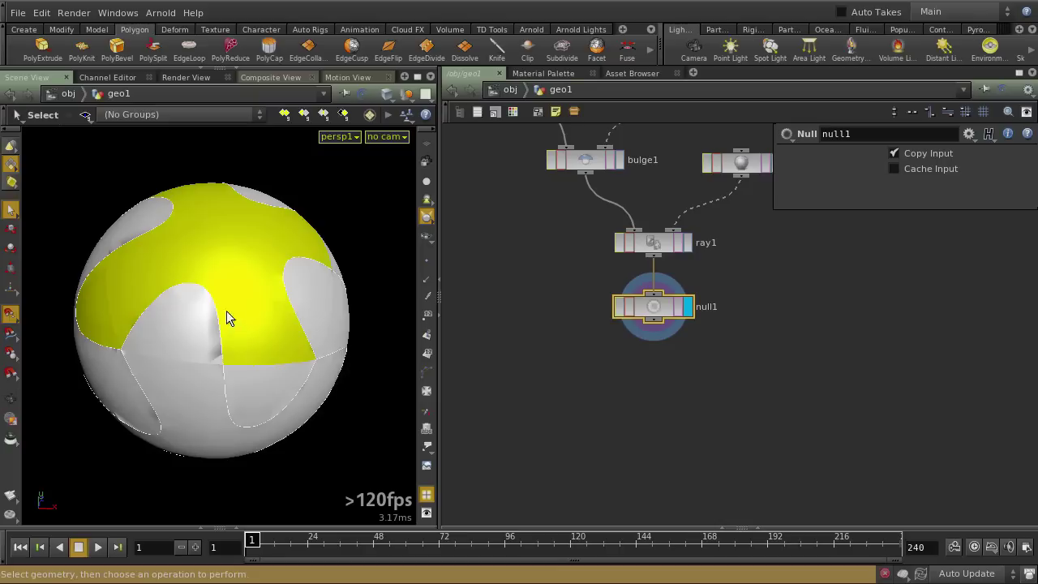
left_click(256, 406, "shift")
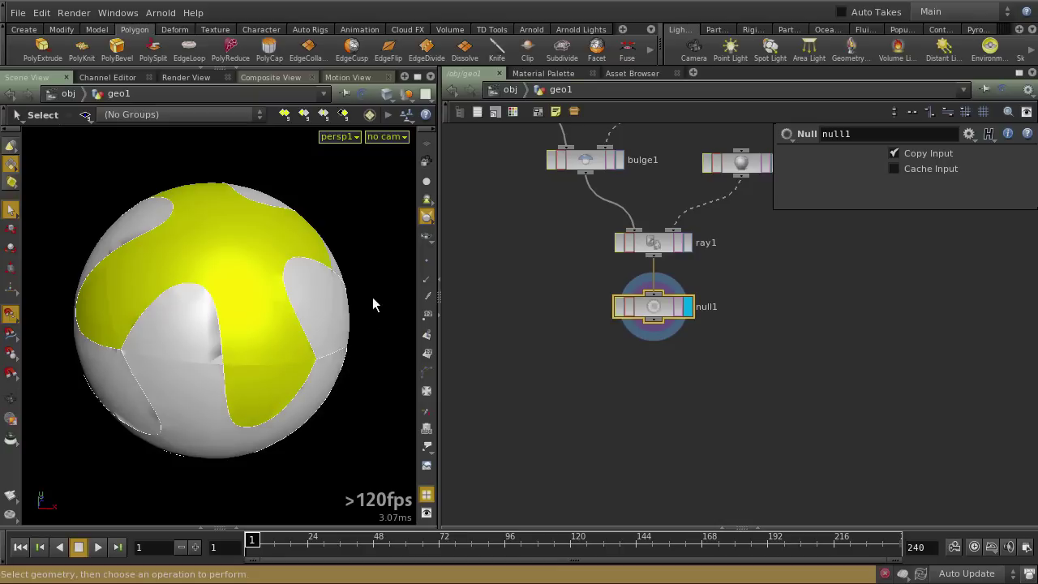
key("Escape")
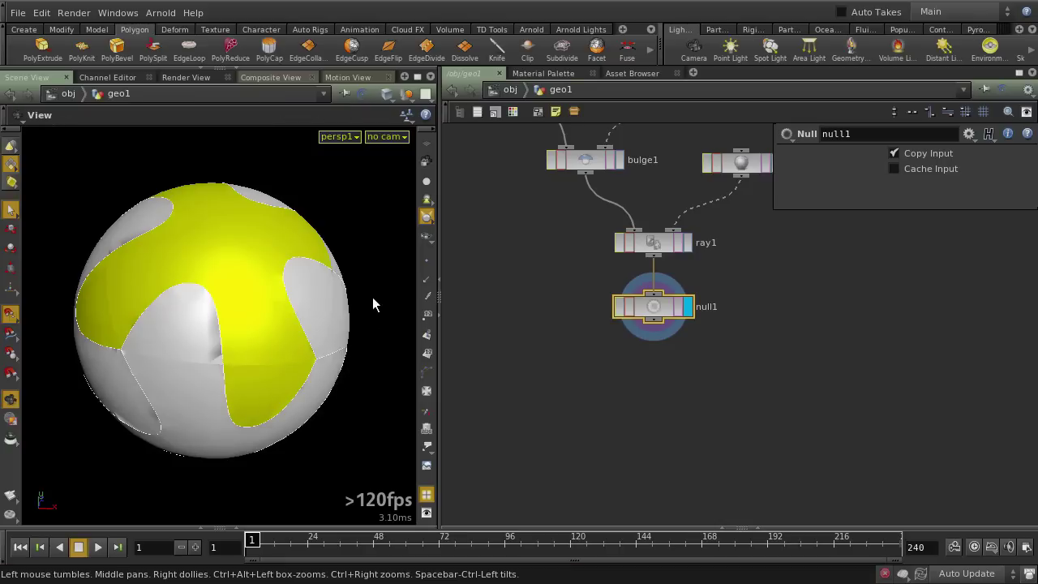
left_click_drag(373, 304, 294, 262)
key("s")
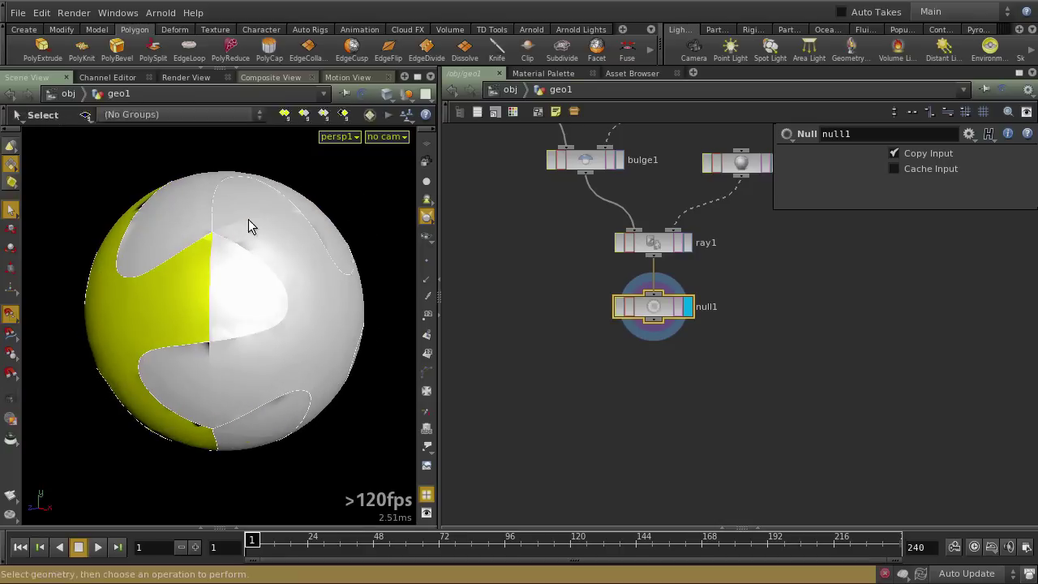
left_click(245, 318, "shift")
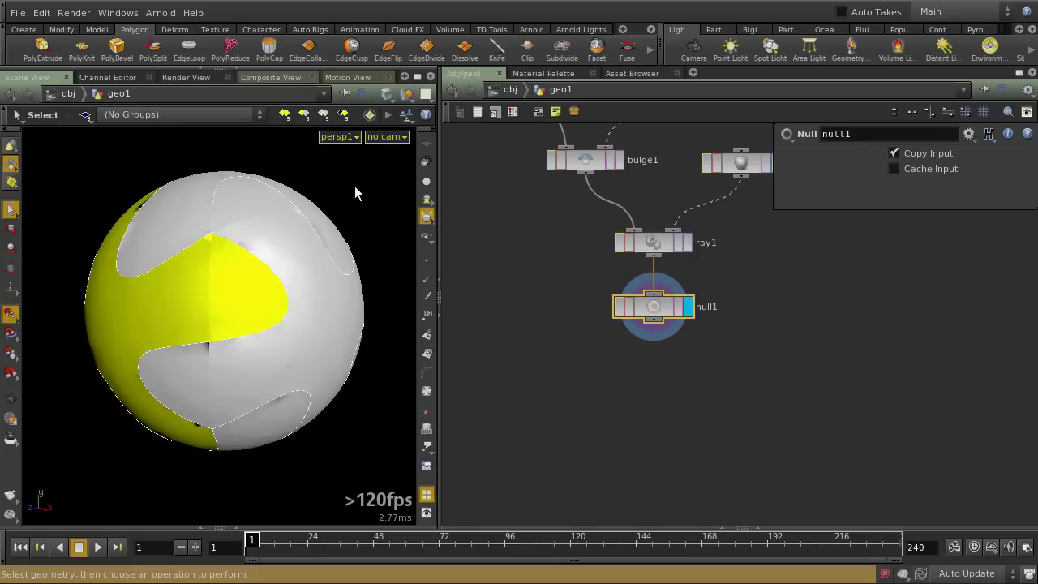
Check the panel selection, then isolate it with a Blast node set to Delete Non Selected
key("Escape")
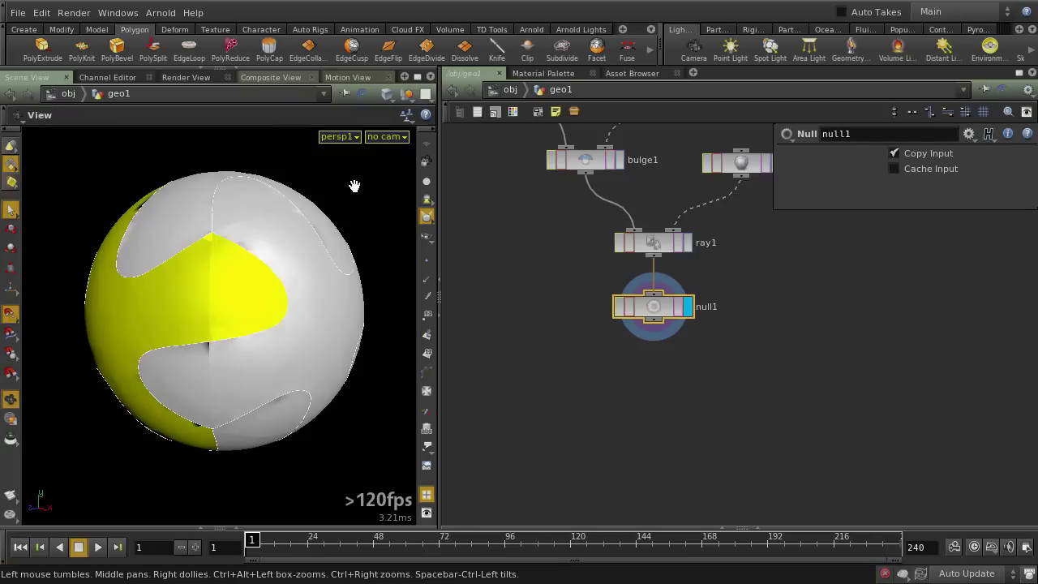
key("s")
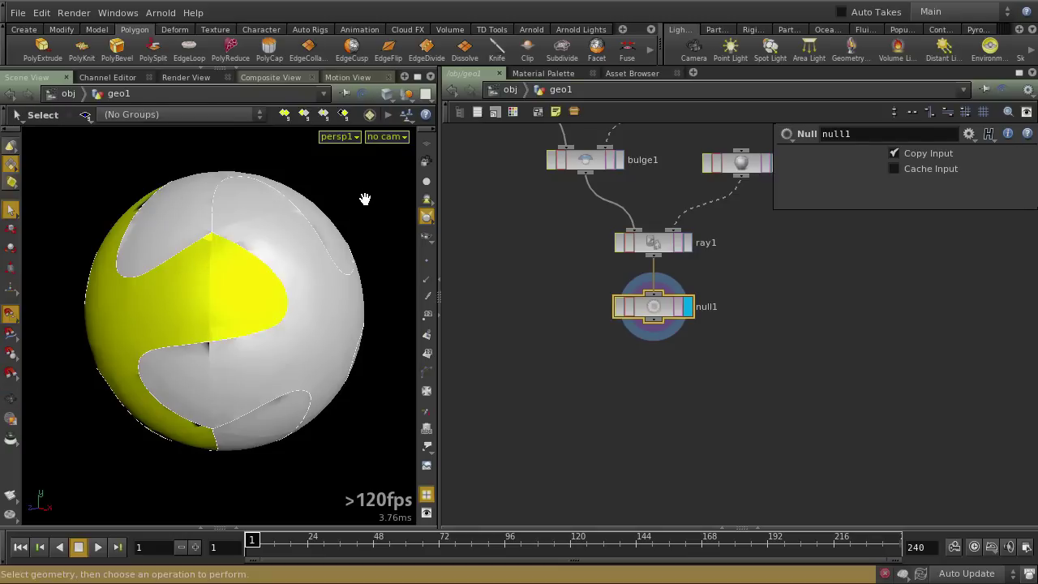
key("Escape")
left_click_drag(364, 197, 419, 207)
left_click_drag(393, 220, 388, 208)
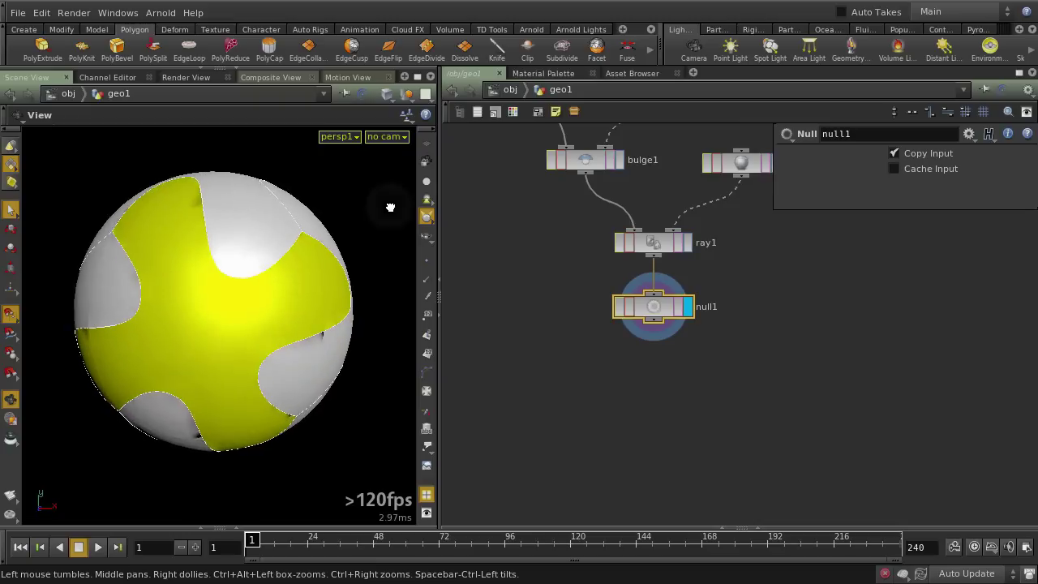
key("s")
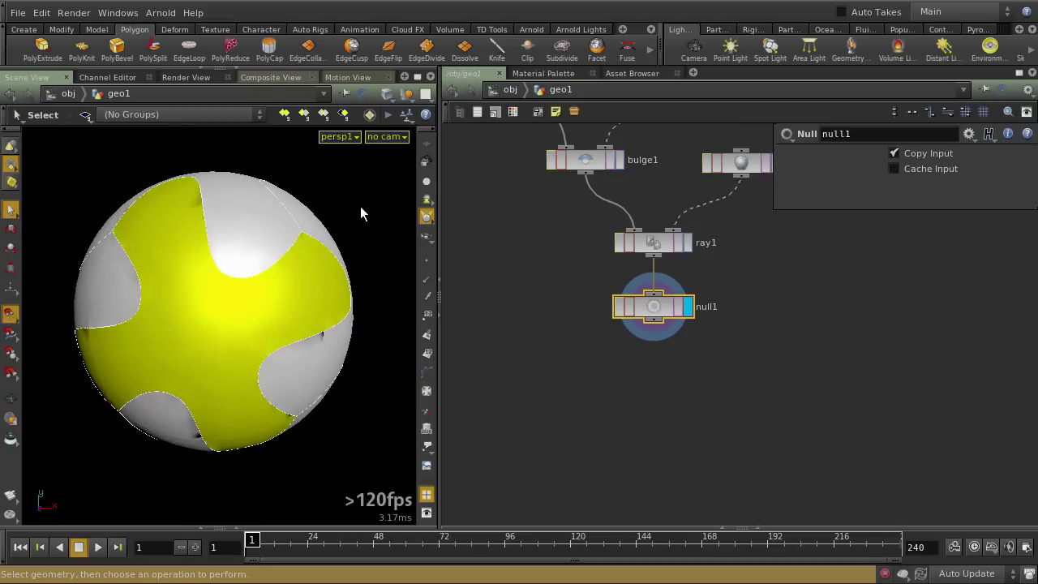
key("Delete")
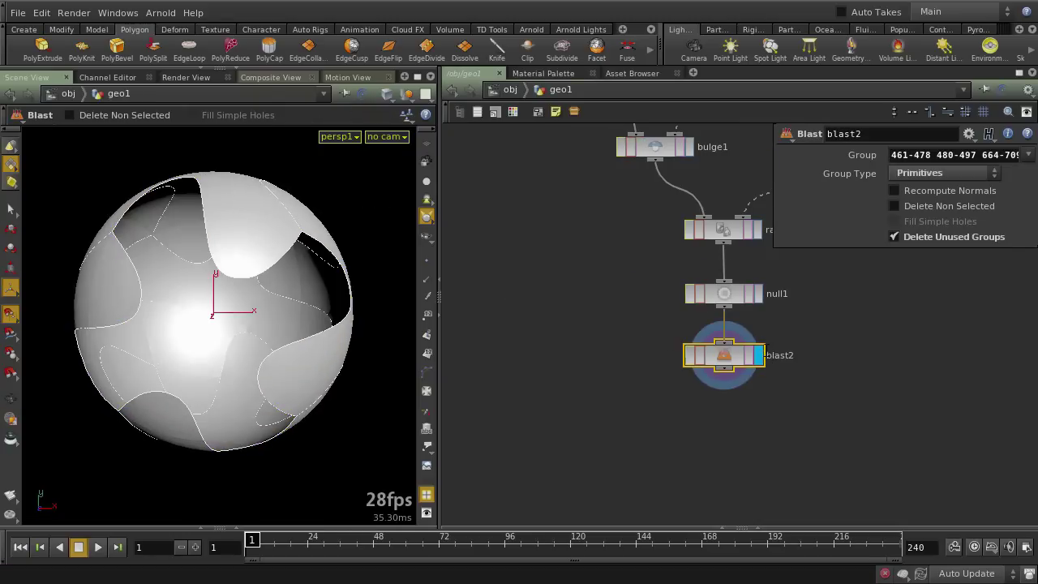
left_click(953, 204)
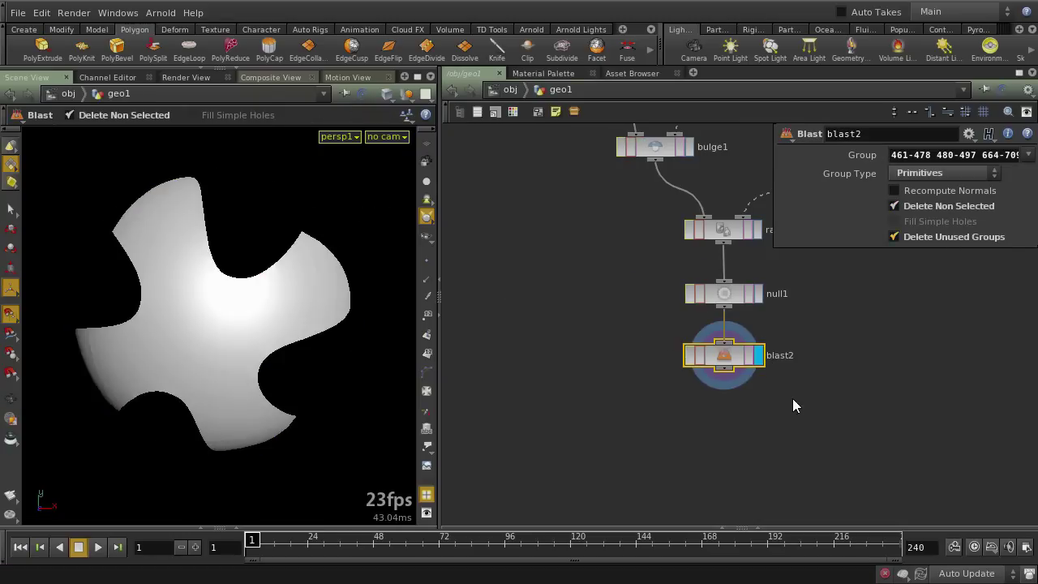
Examine the isolated panel's mesh in wireframe and return to shaded display
key("space")
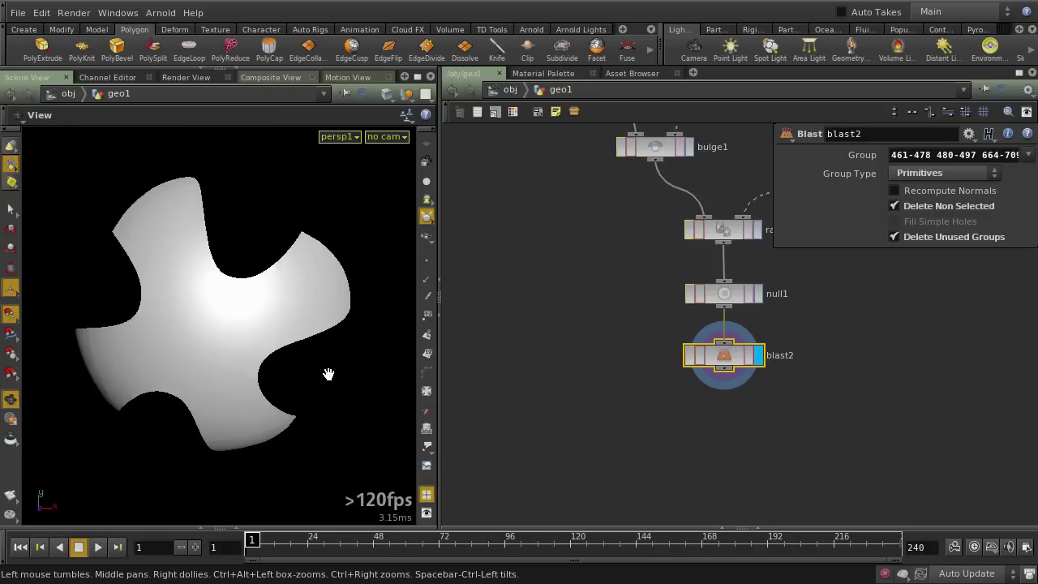
key("space")
mouse_move(343, 420)
left_mouse_down()
mouse_move(331, 382)
mouse_move(271, 401)
mouse_move(353, 369)
mouse_move(370, 413)
mouse_move(332, 435)
mouse_move(283, 408)
mouse_move(300, 410)
mouse_move(312, 438)
mouse_move(331, 440)
mouse_move(333, 408)
mouse_move(326, 412)
left_mouse_up()
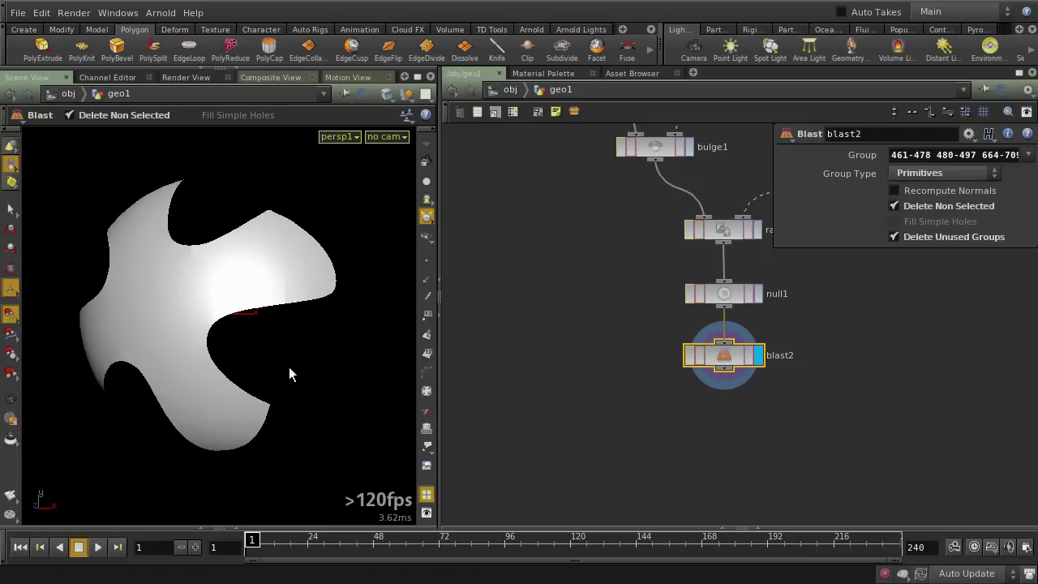
key("w")
key("w")
key("w")
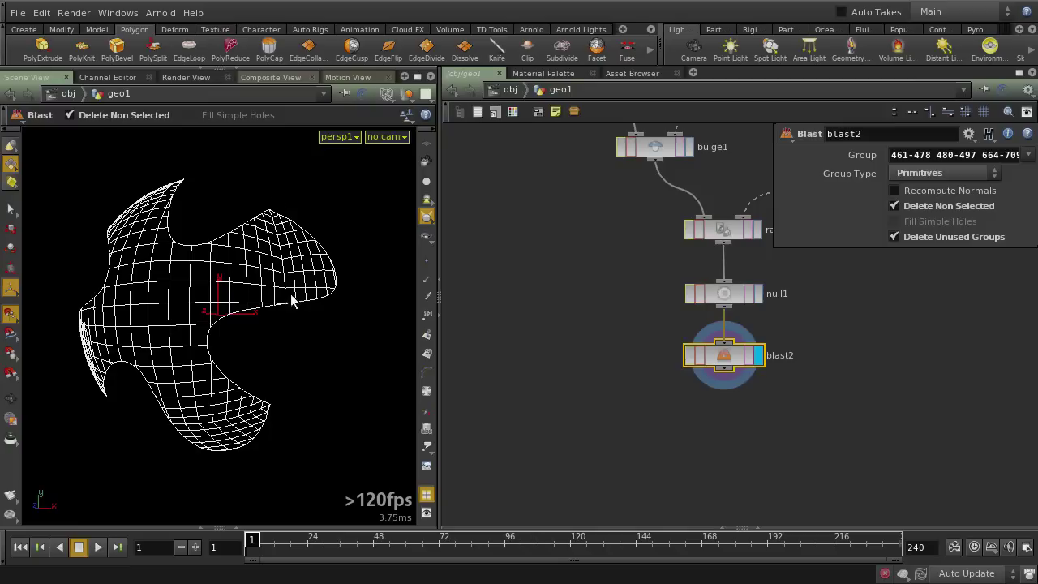
key("w")
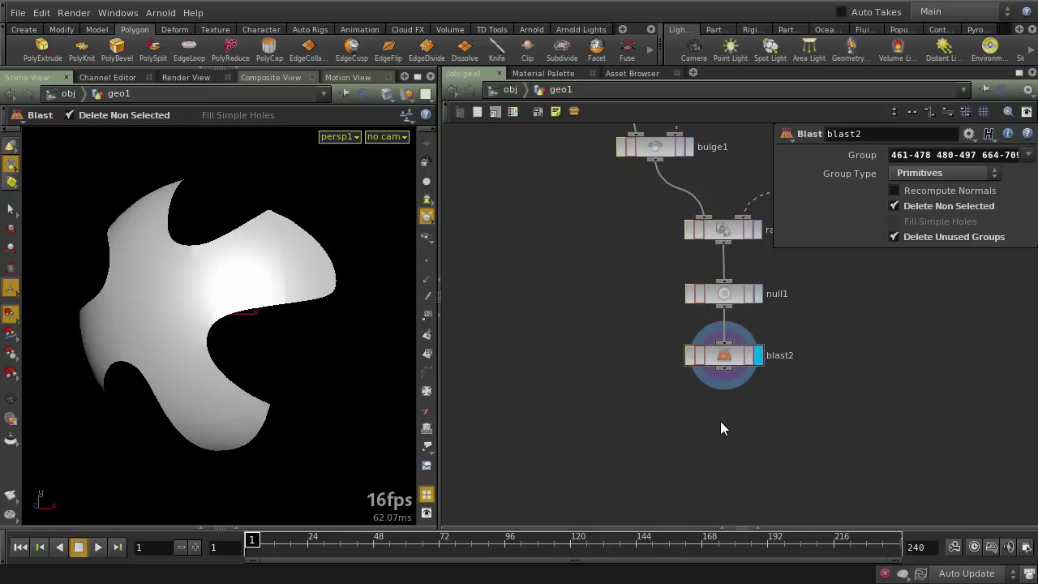
Add a Facet node below blast2, connect blast2 to it, and display the facet
key("Tab")
type("facet")
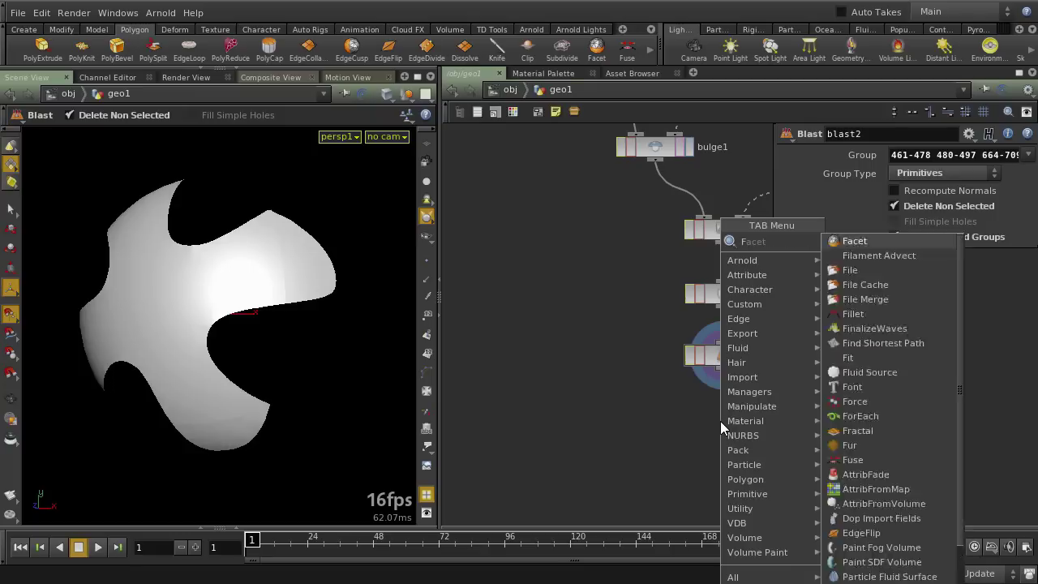
key("Return")
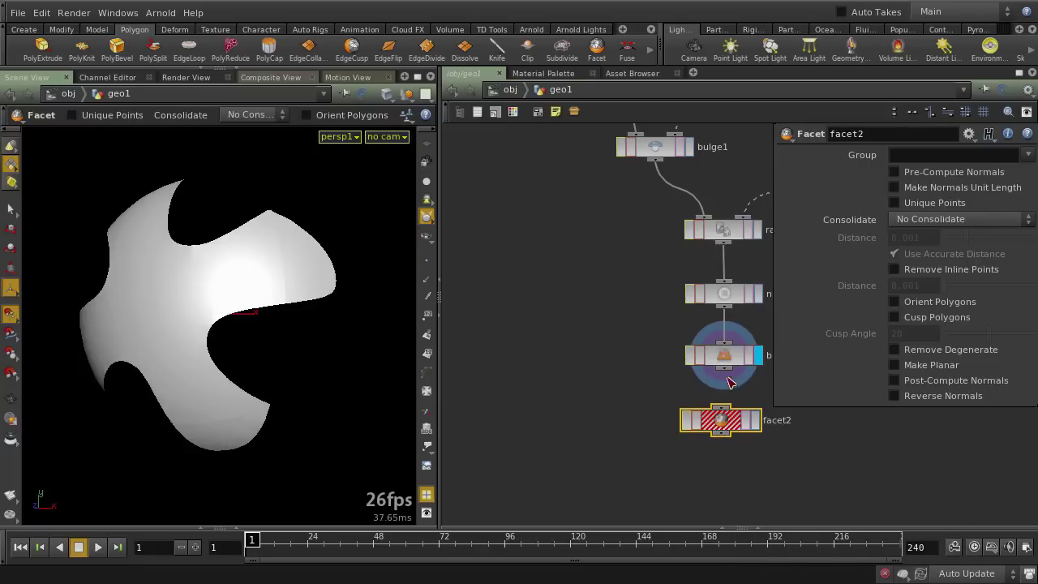
left_click_drag(724, 369, 734, 414)
left_click(755, 420)
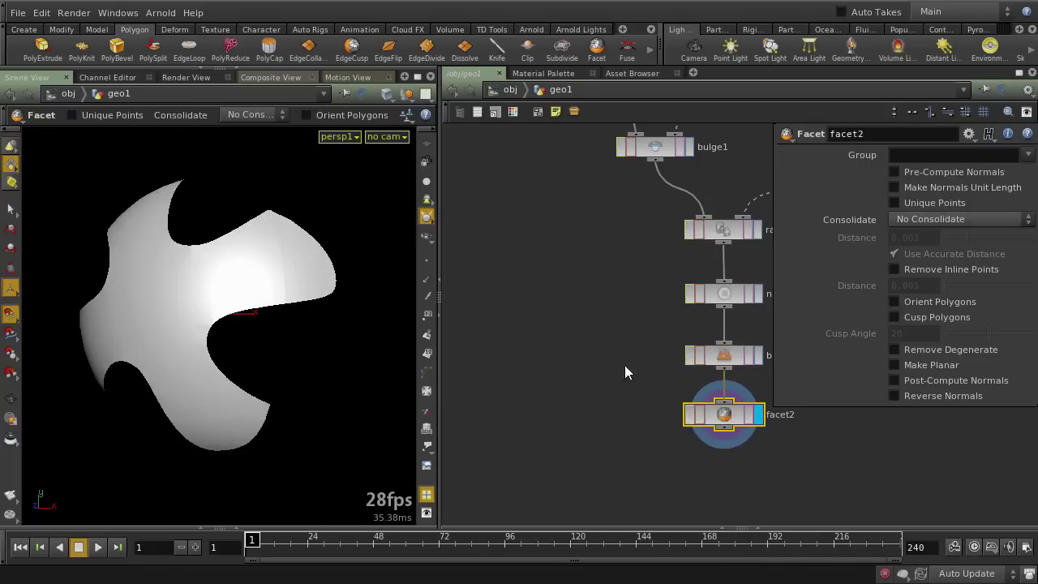
Set facet2 to Consolidate Points Fast and enable Orient Polygons and Post-Compute Normals
middle_click_drag(584, 343, 498, 322)
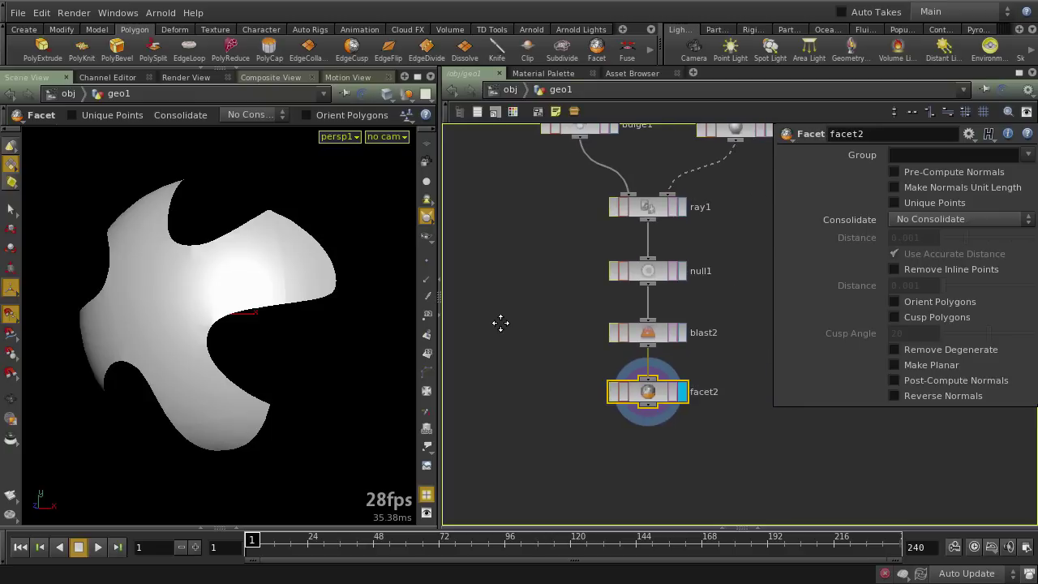
left_click(937, 219)
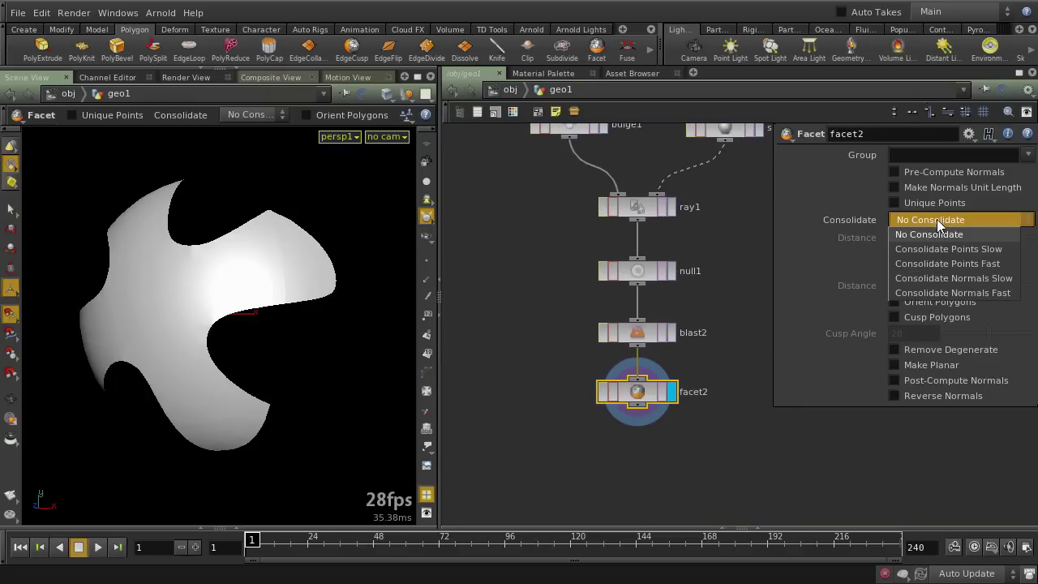
left_click(919, 265)
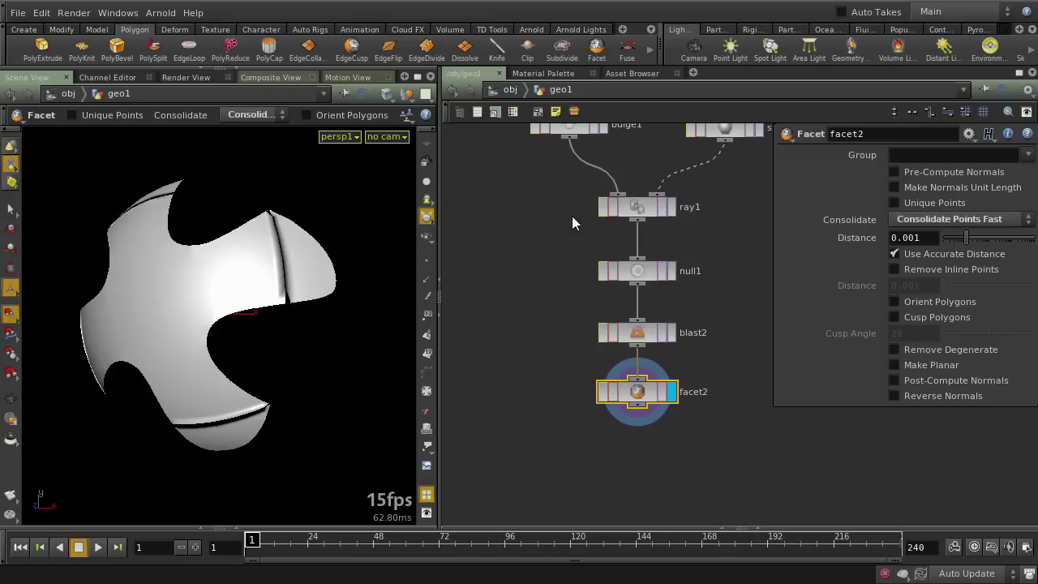
left_click(948, 300)
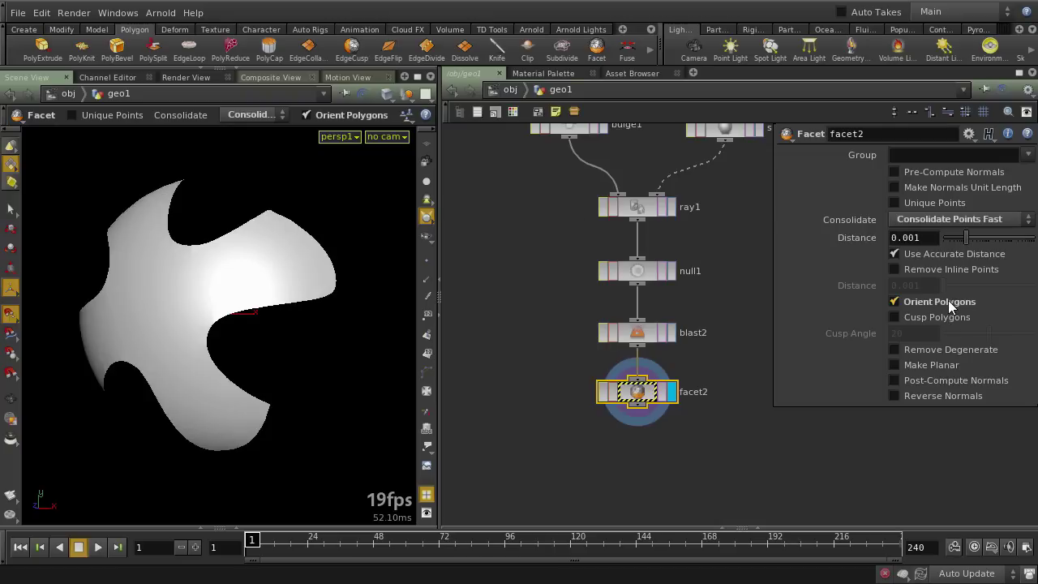
left_click(925, 381)
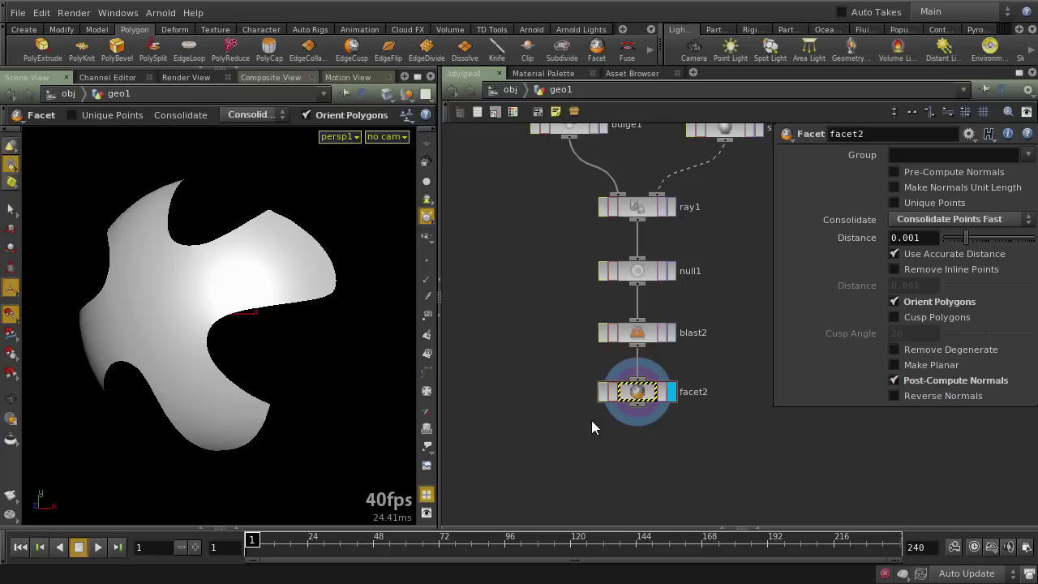
Show the normals on the isolated panel to check their direction, and hide them again
left_click(427, 283)
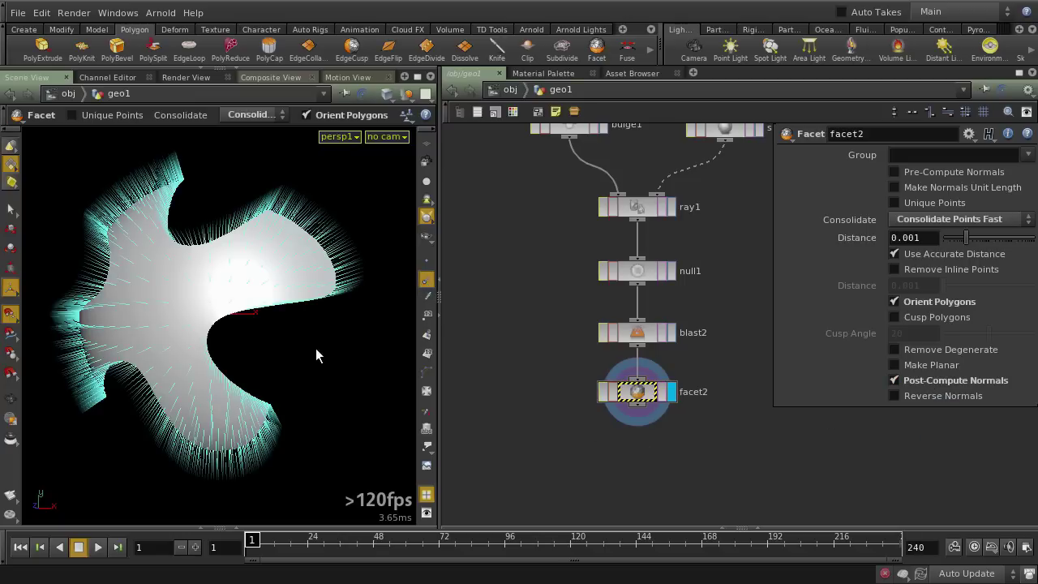
key("Escape")
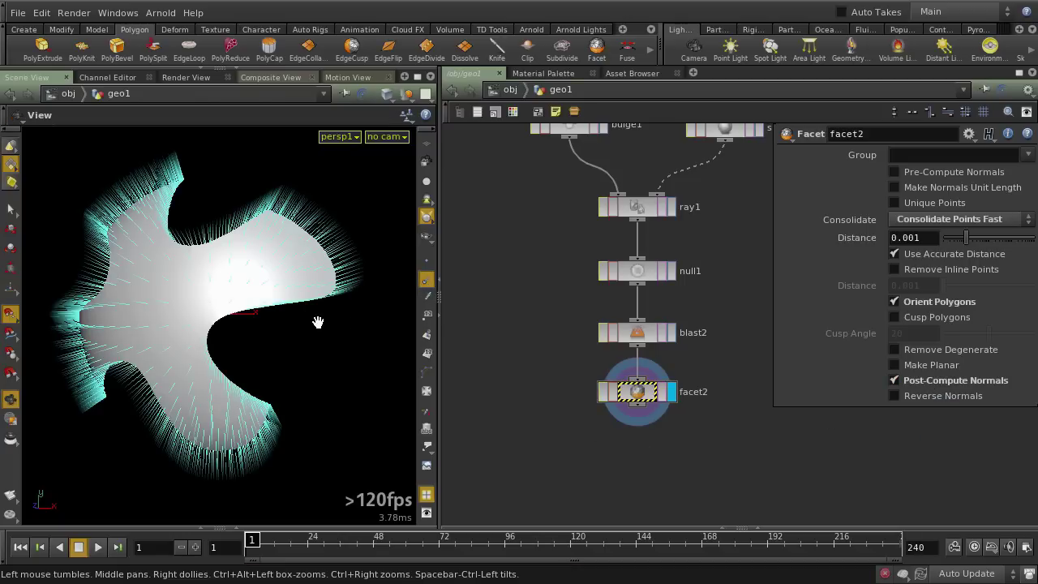
left_click(427, 281)
Add a UVQuickShade node below facet2 and place it off to the side of the node chain
middle_click_drag(612, 467, 605, 380)
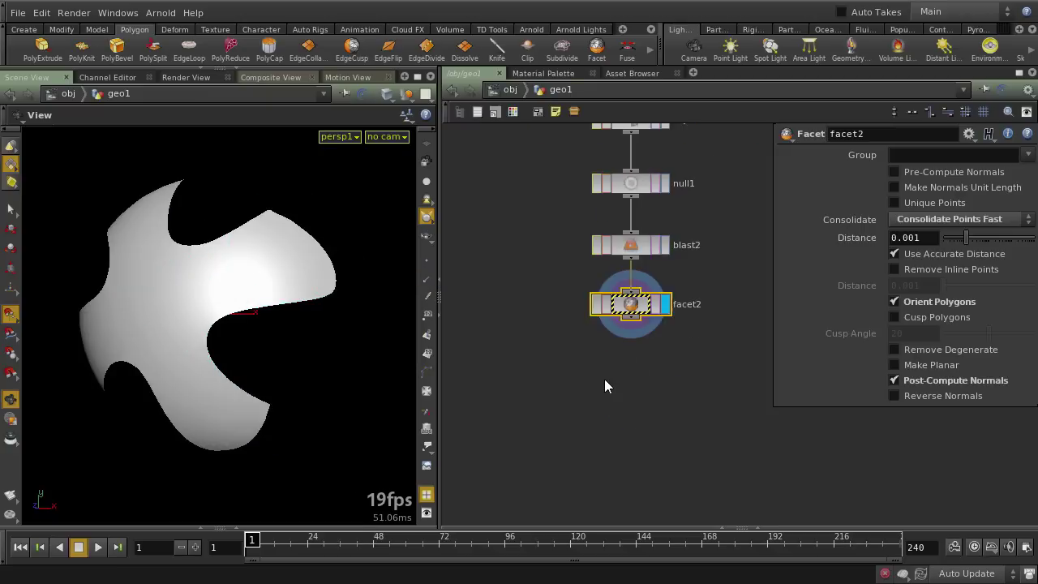
key("Tab")
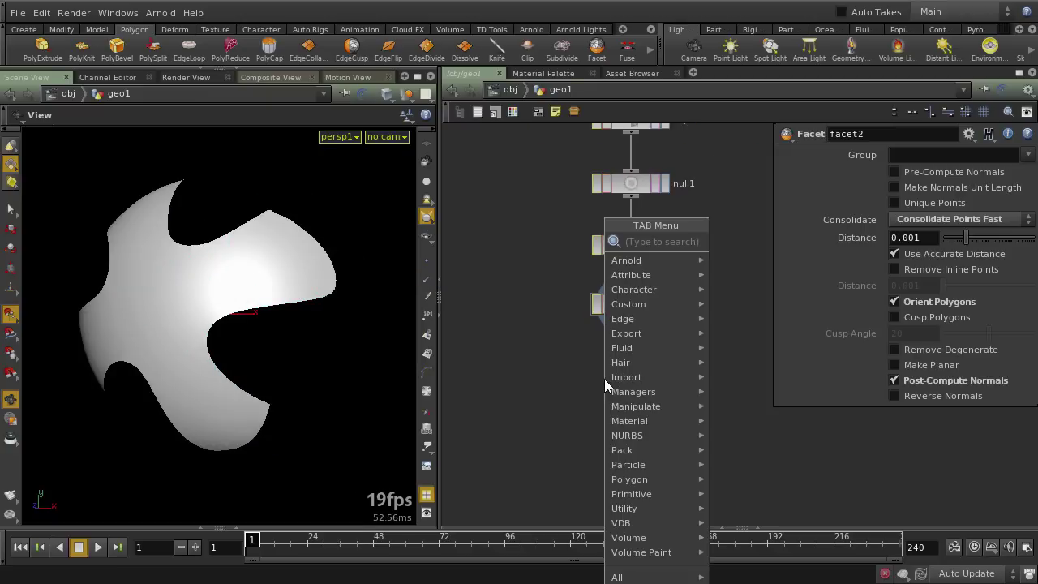
type("UVQui")
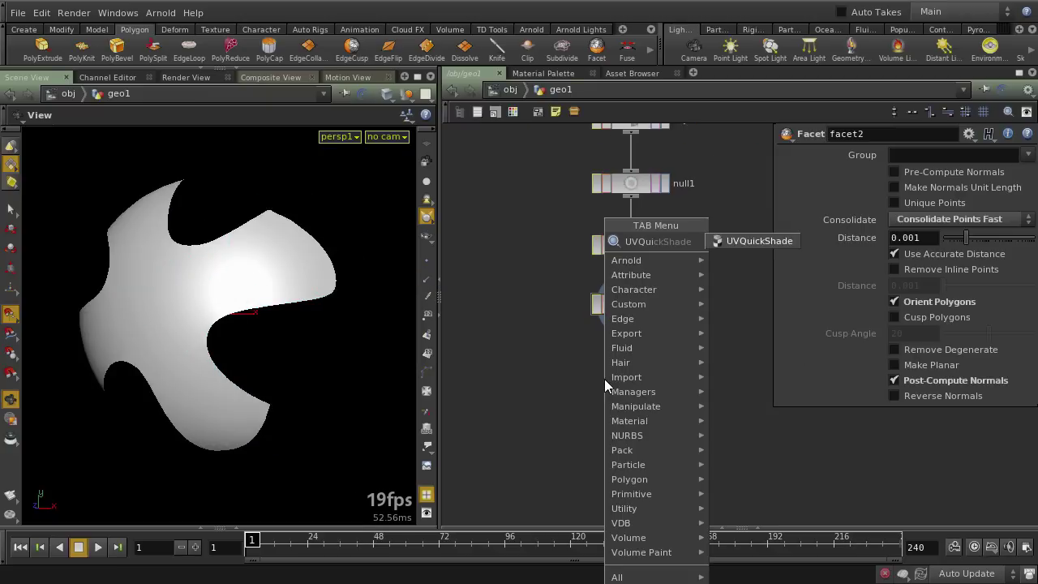
key("Return")
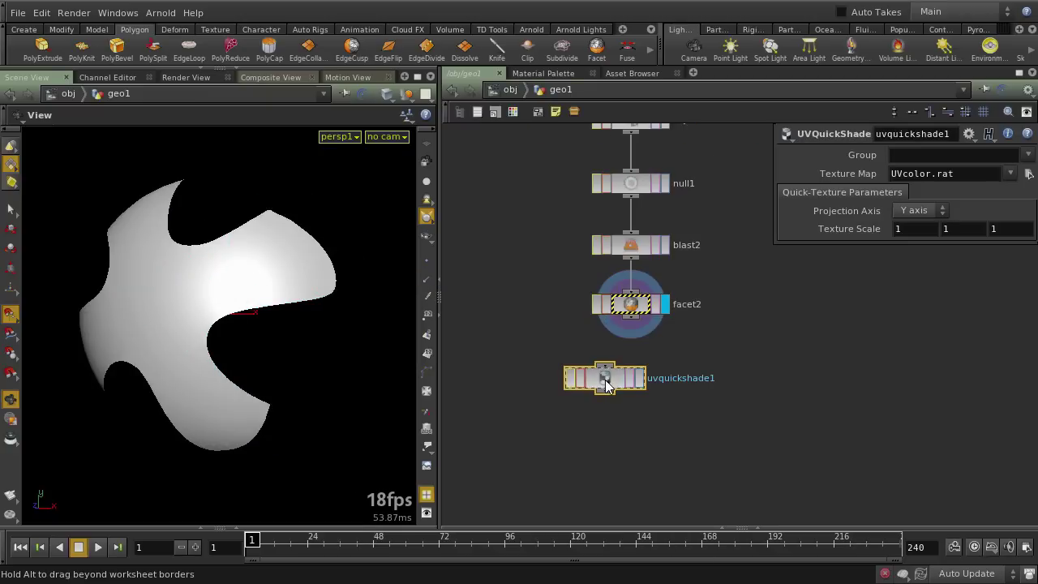
left_click(562, 384)
Add a UVTexture node below facet2, connect facet2 to it, and display it
key("Tab")
type("UVTe")
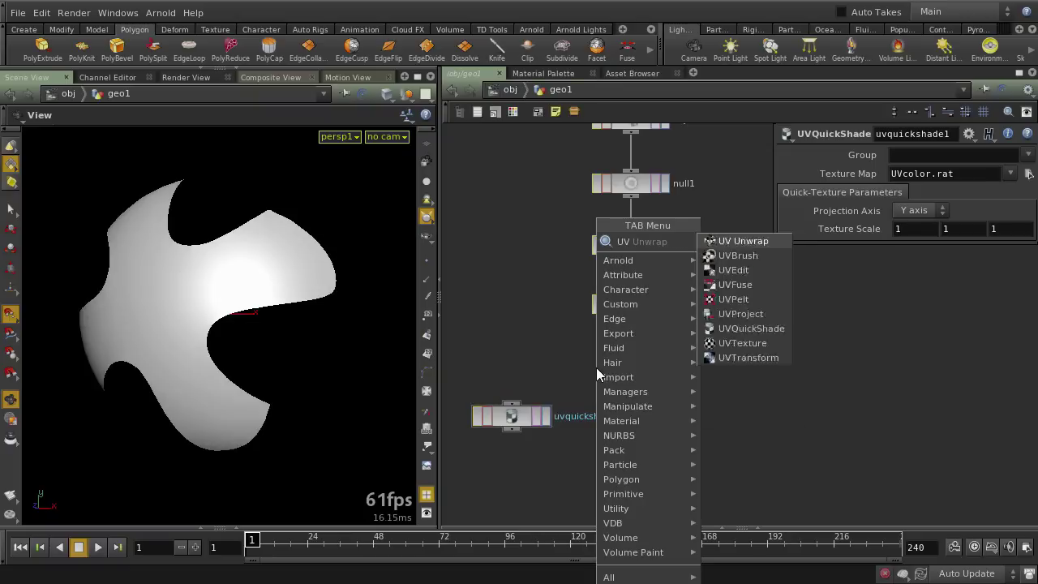
key("Return")
left_click(596, 367)
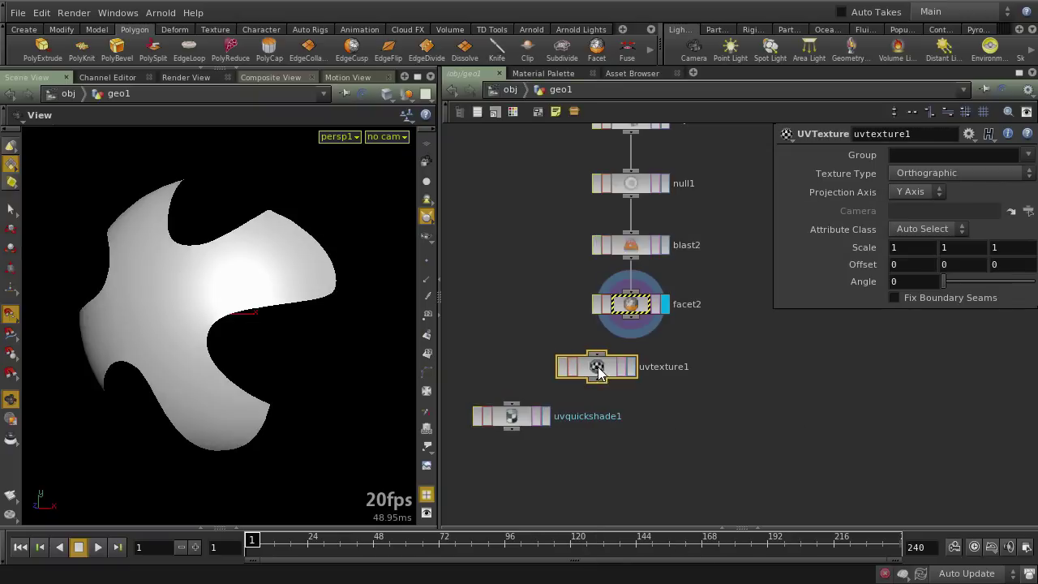
left_click_drag(629, 323, 656, 361)
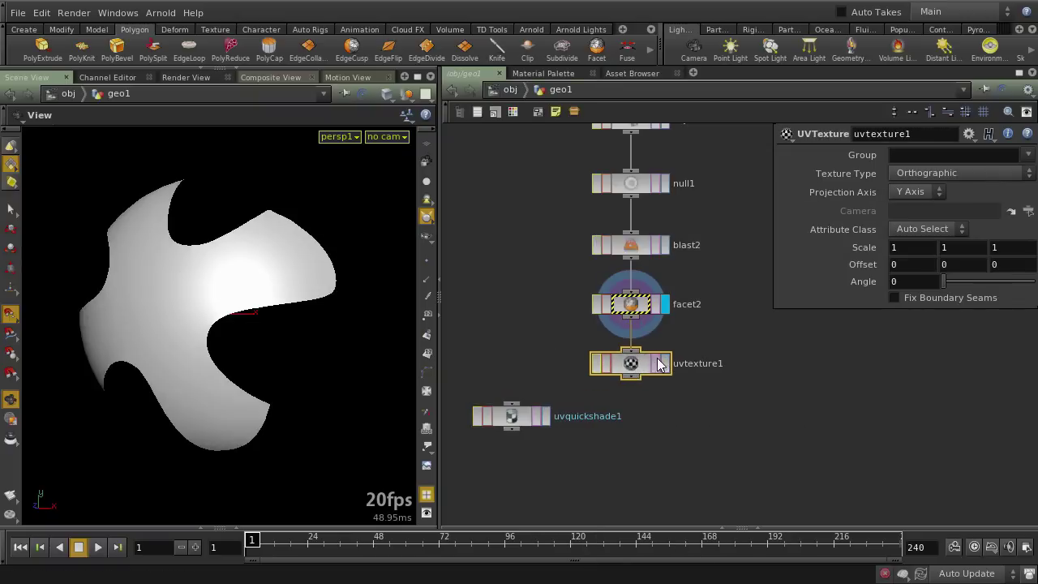
left_click(665, 363)
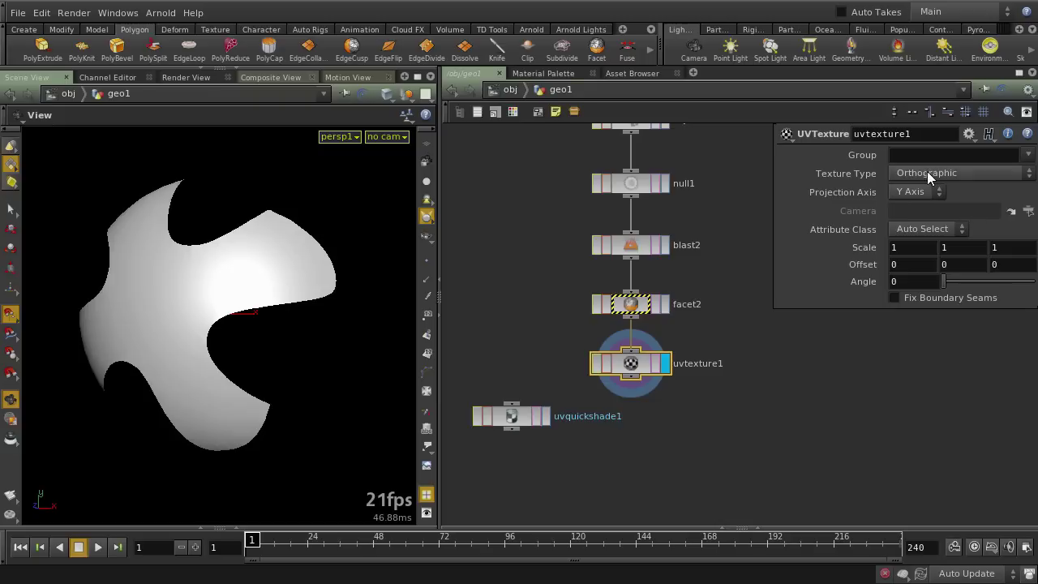
Set uvtexture1's projection axis to Z Axis, then connect it to uvquickshade1 and display the quick shade
left_click(912, 192)
left_click(910, 240)
left_click_drag(631, 378, 510, 404)
left_click(545, 417)
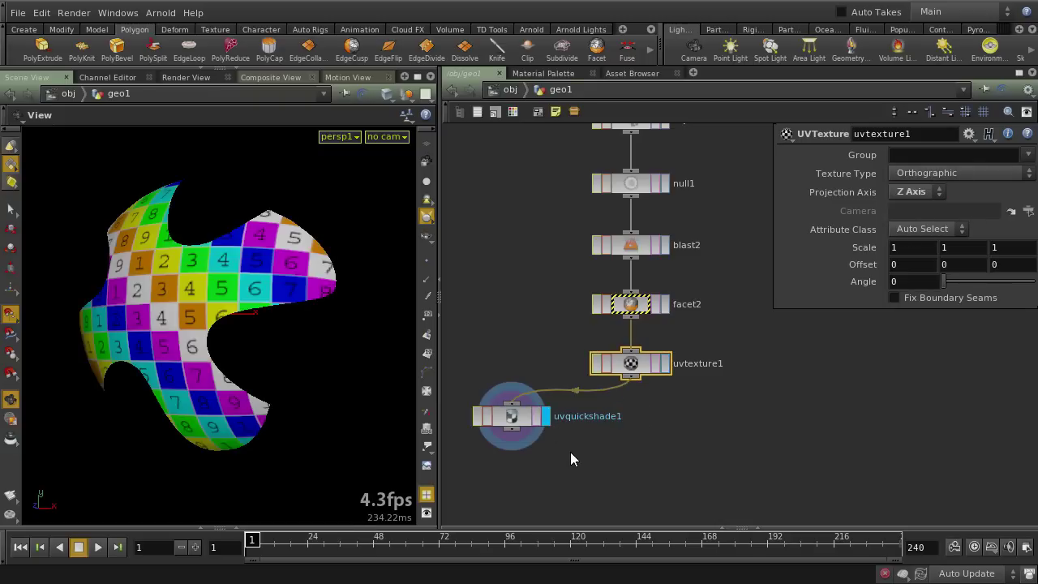
left_click(531, 416)
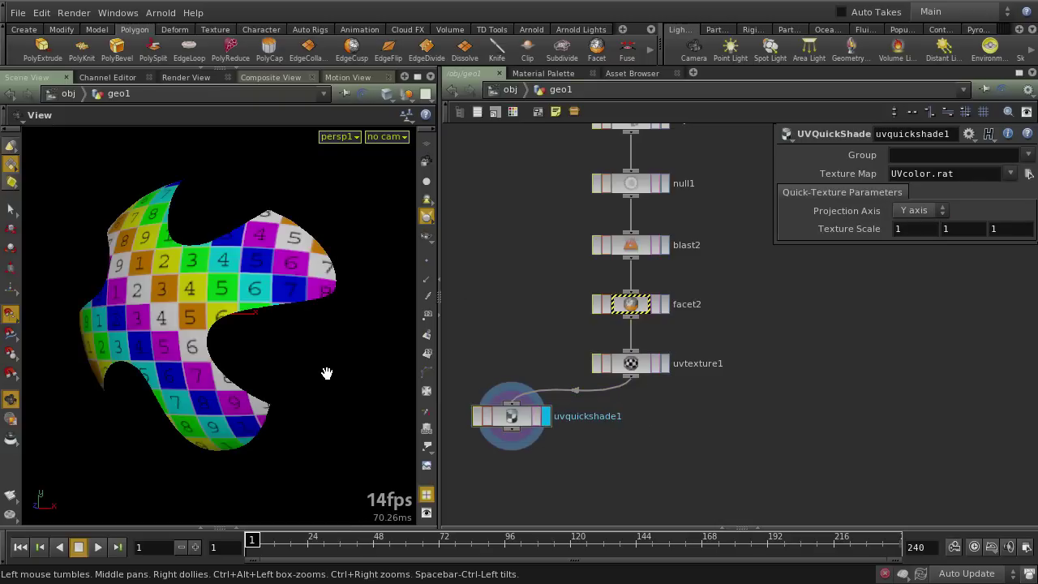
Inspect the test texture on the panel and its flat UV layout, and return to the perspective view
mouse_move(170, 388)
left_mouse_down()
mouse_move(152, 391)
mouse_move(181, 424)
mouse_move(173, 390)
left_mouse_up()
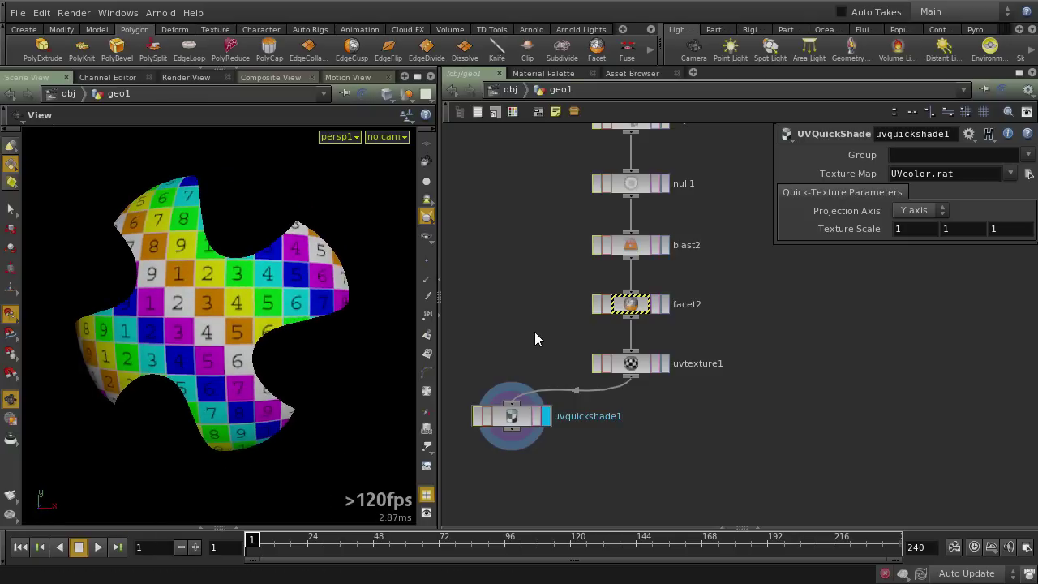
key("space+5")
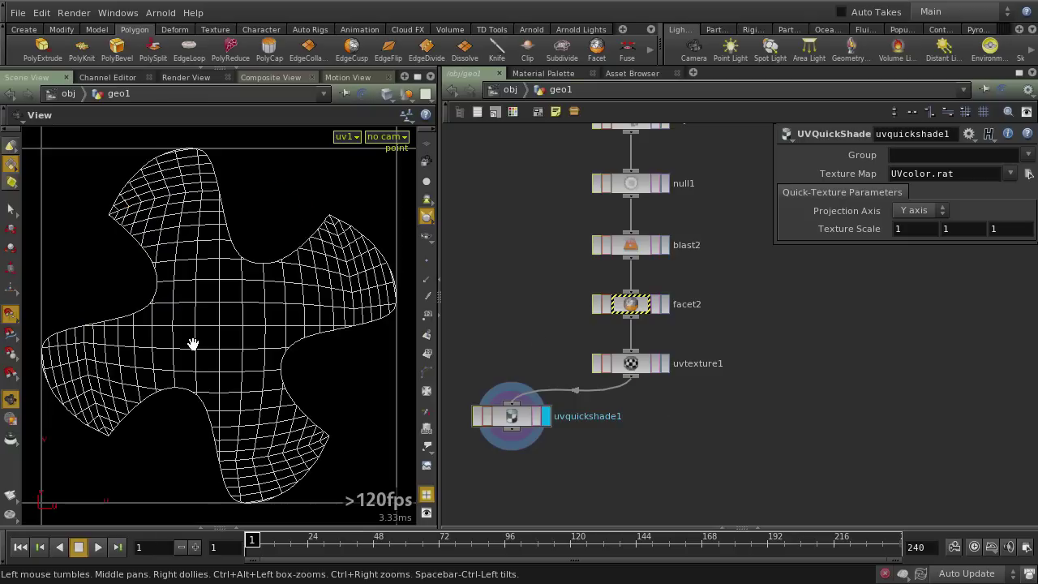
key("space+1")
left_click_drag(215, 392, 292, 372)
Add a PolyExtrude node below uvtexture1, connect uvtexture1 to it, and display the extrusion
middle_click_drag(697, 381, 703, 320)
key("Tab")
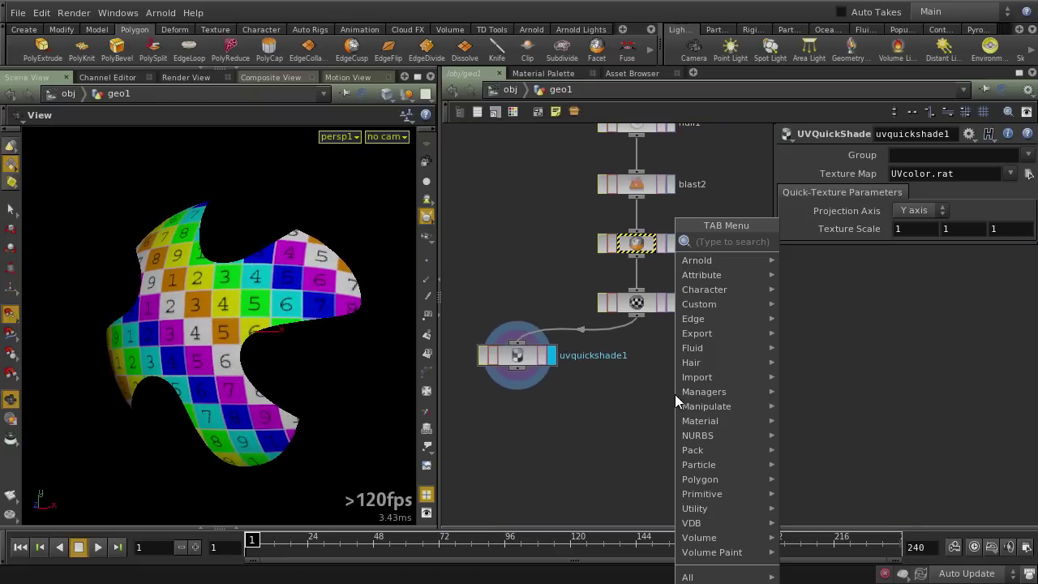
type("Poly")
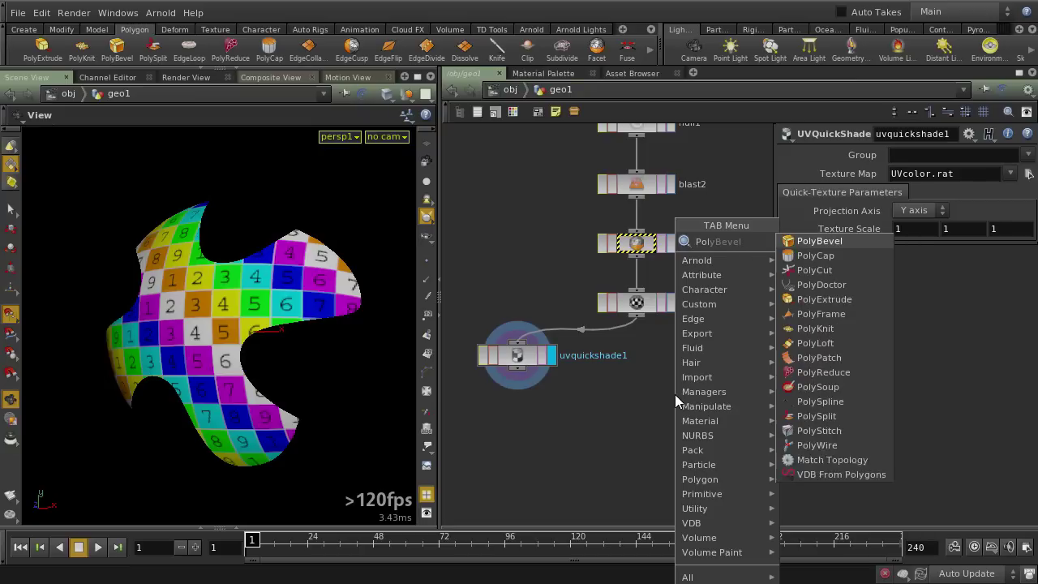
key("Down")
key("Down")
key("Down")
key("Down")
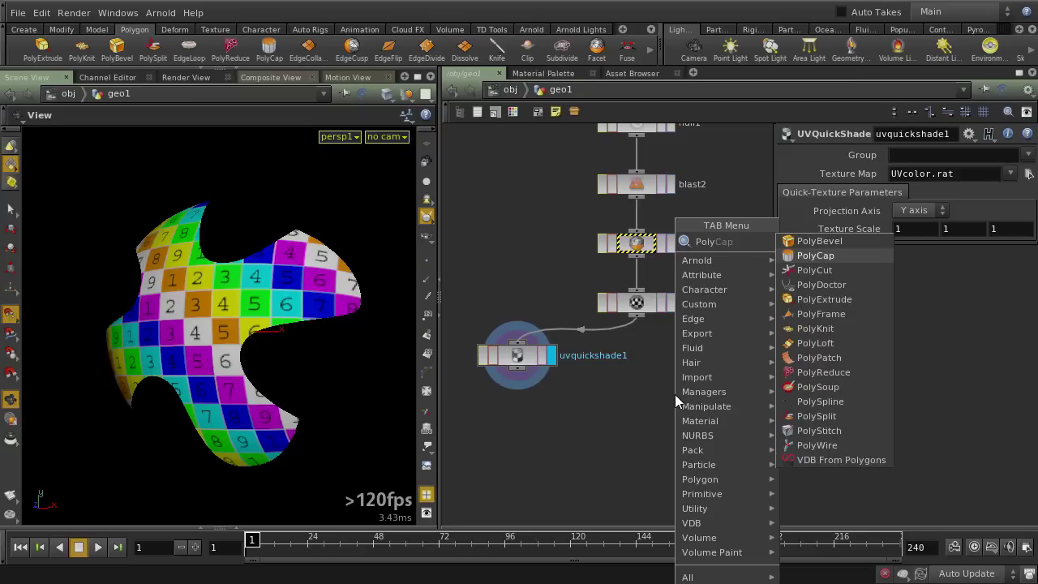
key("Return")
left_click(675, 394)
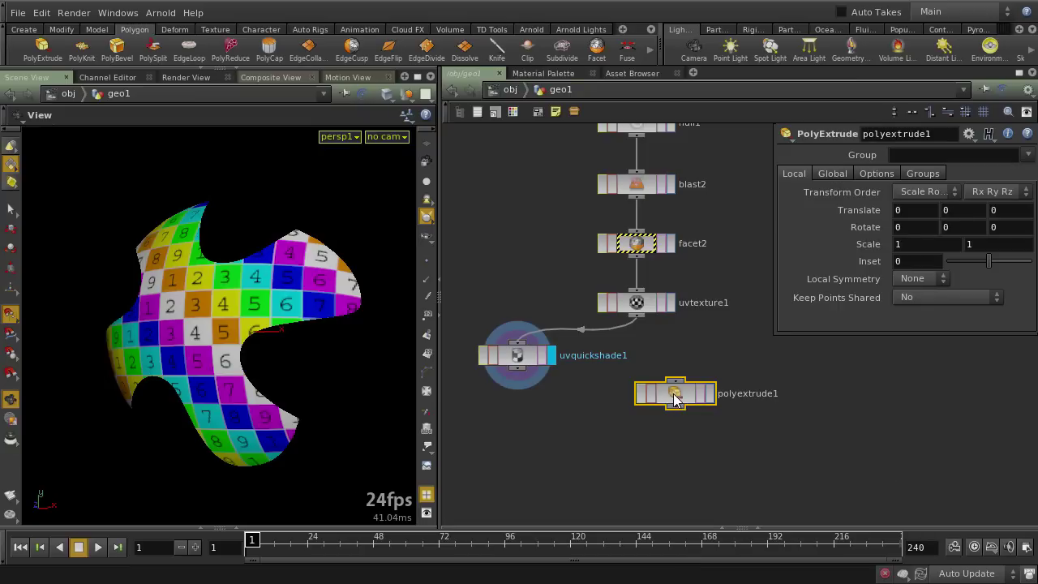
left_click_drag(637, 318, 637, 397)
left_click(671, 398)
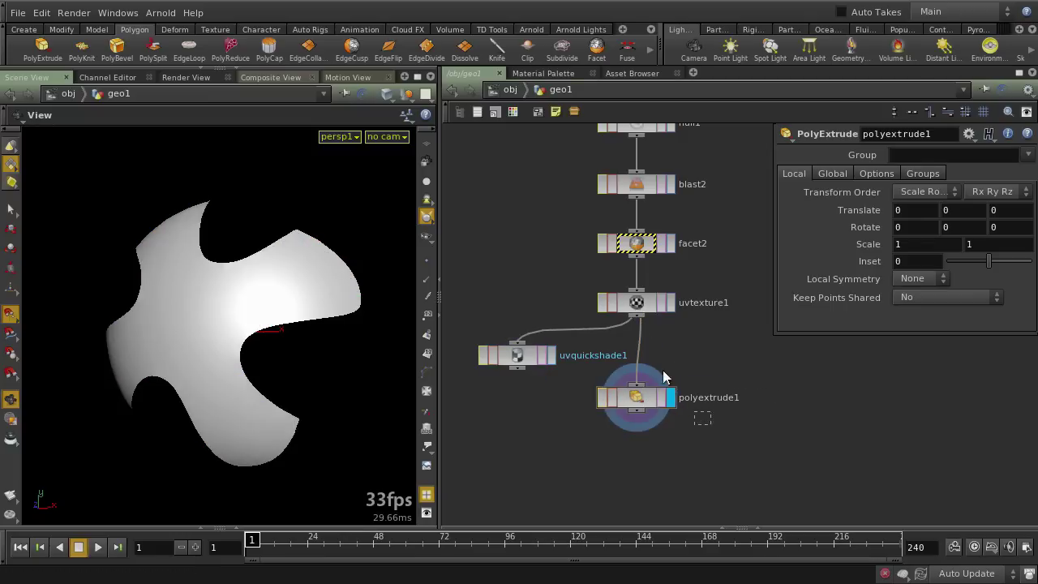
Set polyextrude1's Keep Points Shared option to Use Normals, leaving Local Symmetry at None
left_click_drag(300, 315, 243, 336)
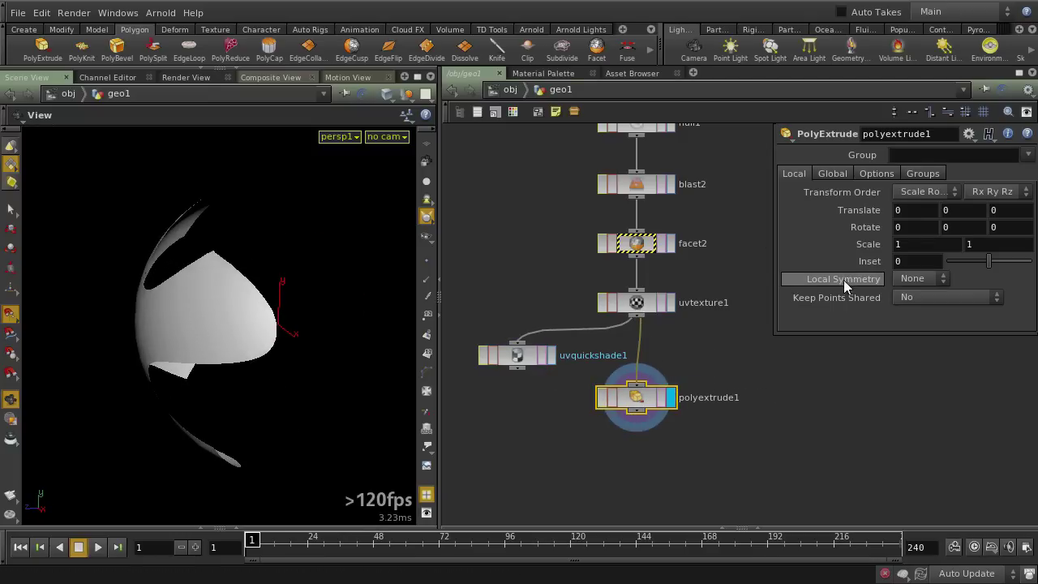
left_click(910, 279)
left_click(936, 291)
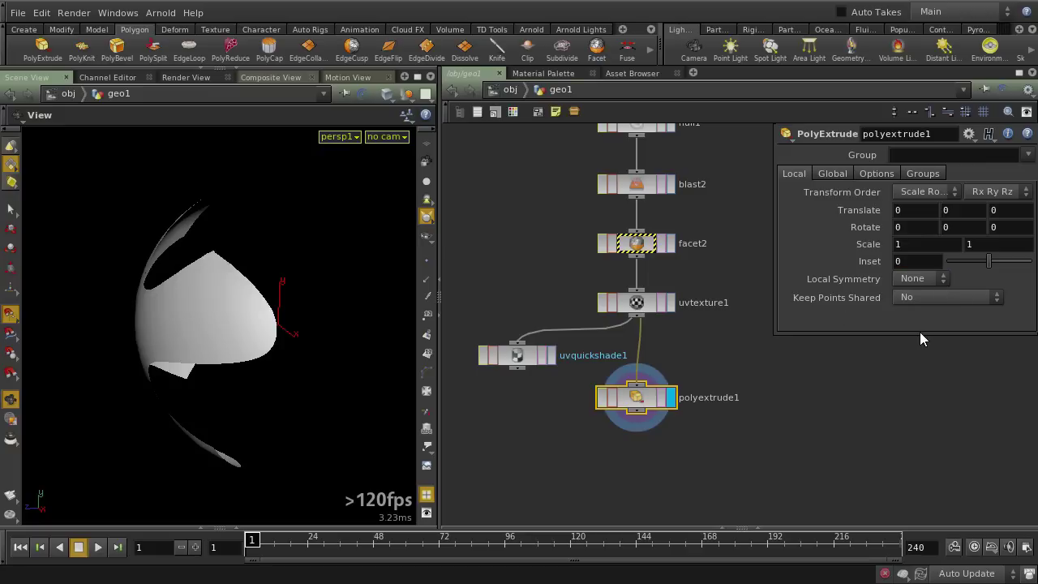
left_click(918, 299)
left_click(925, 327)
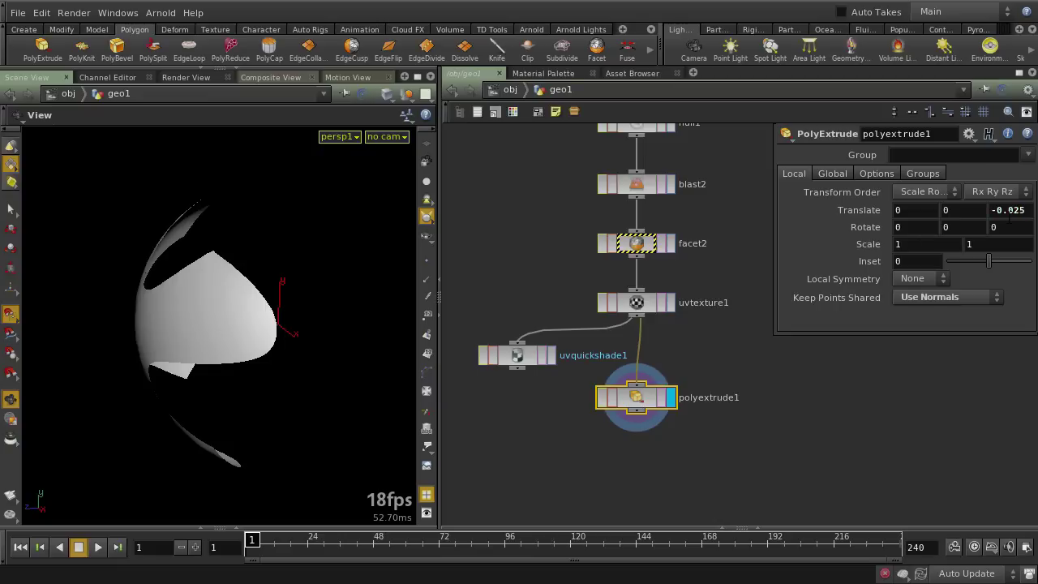
View the panel in wireframe, enable Output Back on polyextrude1, and set its Divisions to 3
key("w")
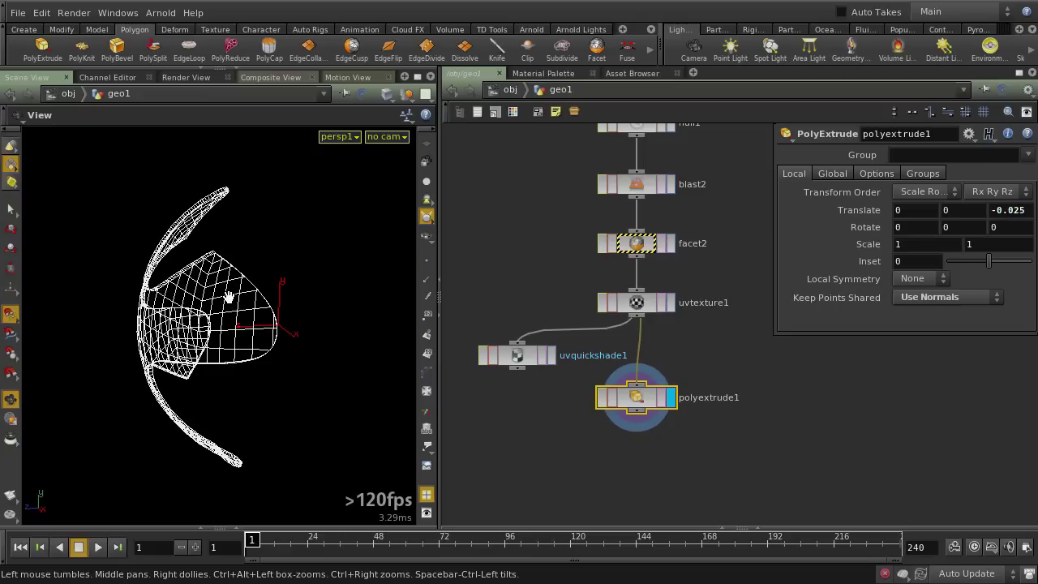
left_click_drag(255, 314, 189, 212)
right_click_drag(165, 348, 215, 287)
middle_click_drag(172, 209, 230, 254)
left_click_drag(229, 254, 242, 245)
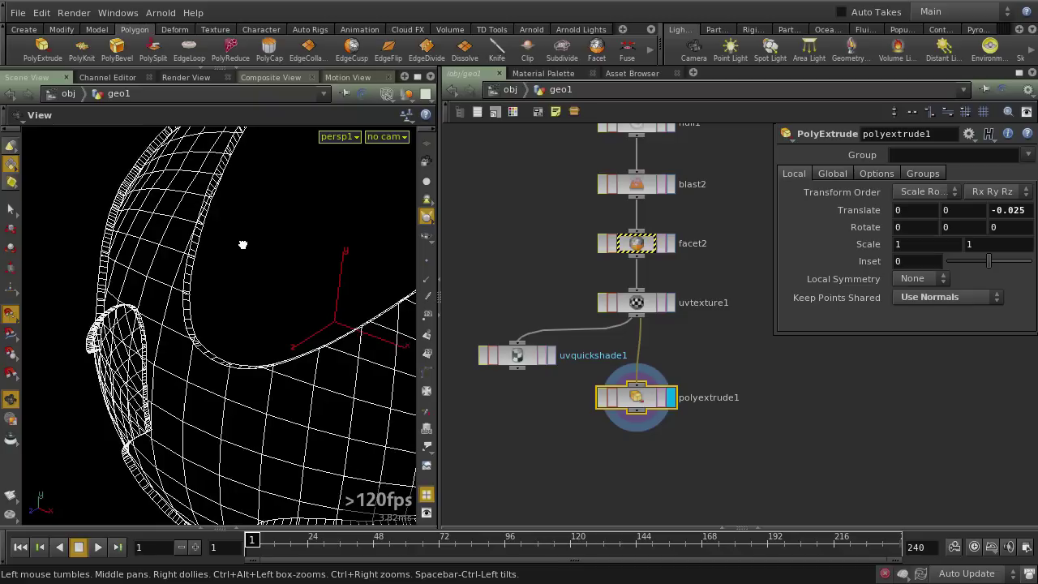
left_click(872, 173)
left_click(935, 225)
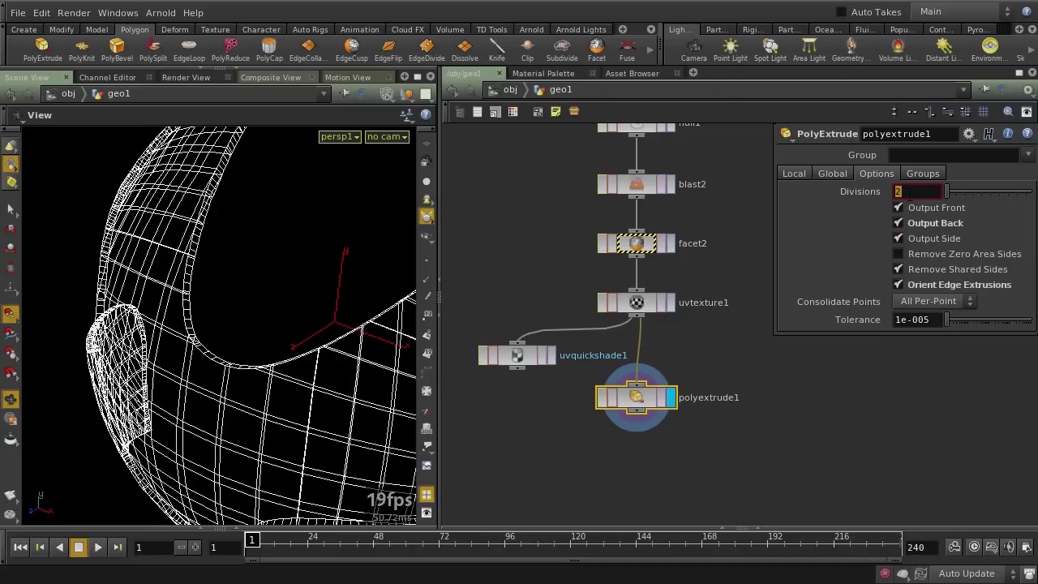
left_click(908, 191)
type("3")
key("Return")
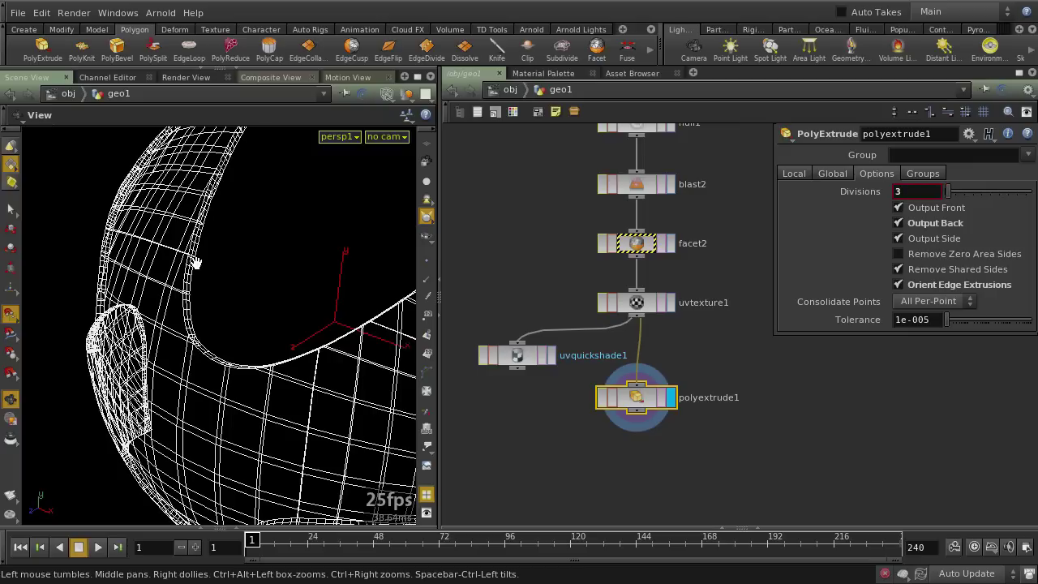
scroll(232, 240, "up", 5)
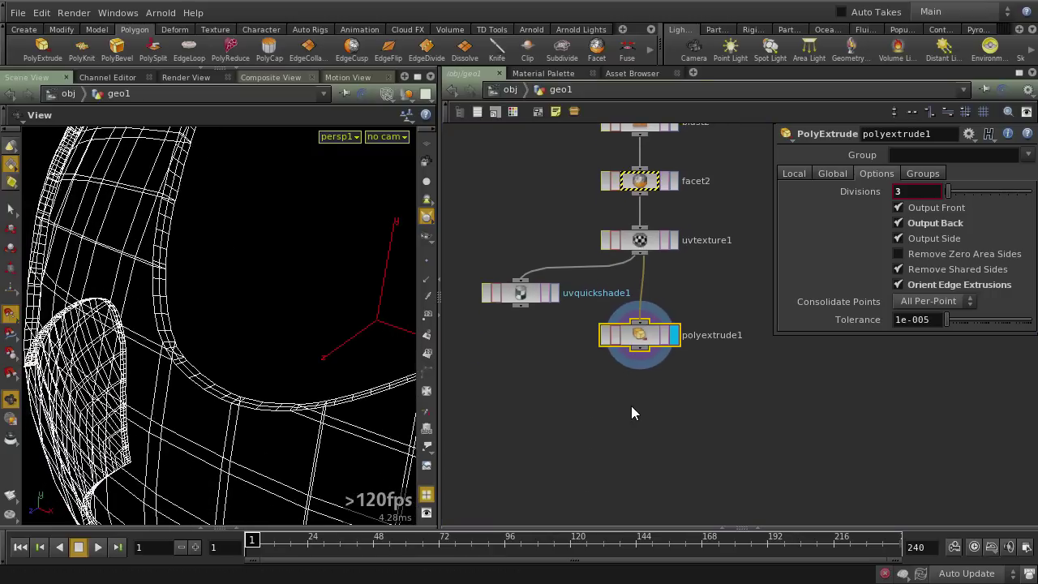
Add a Subdivide node below polyextrude1, connect polyextrude1 to its first input, and display the subdivision
key("Tab")
type("subdiv")
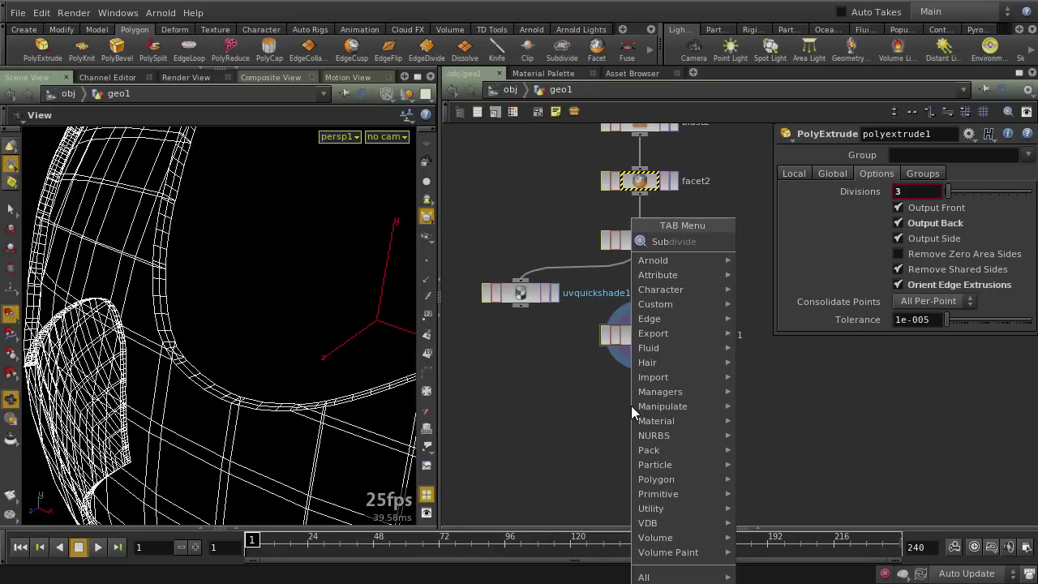
key("Return")
left_click(631, 406)
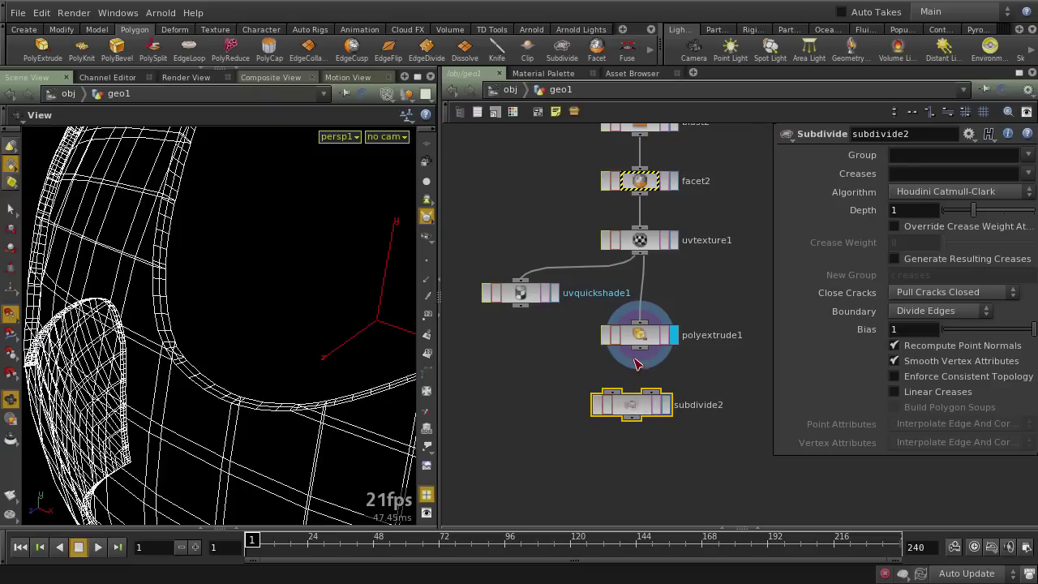
left_click_drag(639, 350, 656, 396)
left_click(666, 405)
left_click_drag(684, 431, 590, 389)
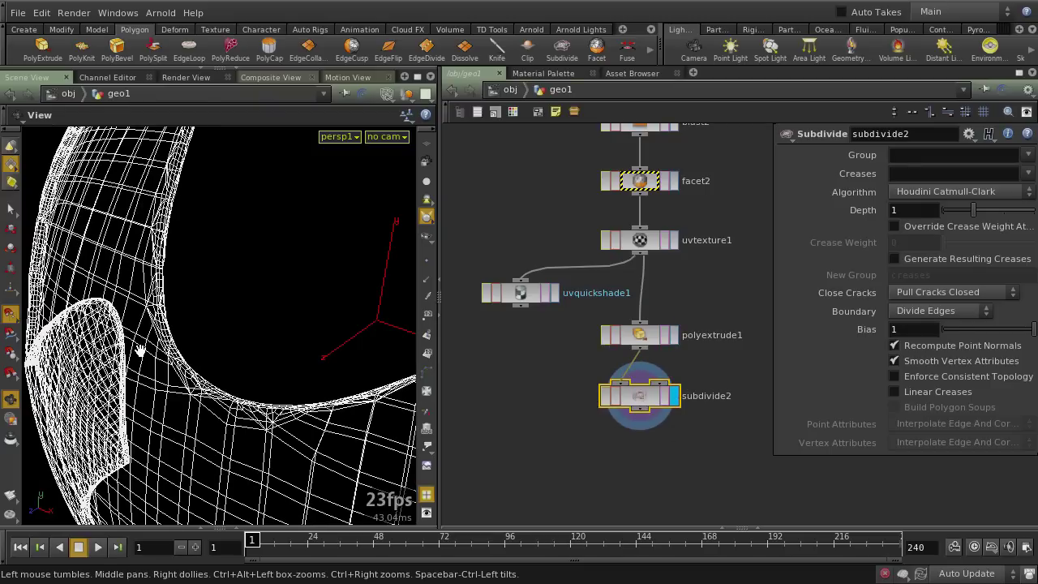
Set subdivide2's Depth to 2 and check the panel's edges both shaded and in wireframe
right_click_drag(140, 351, 60, 386)
mouse_move(298, 185)
left_mouse_down()
mouse_move(291, 220)
mouse_move(295, 200)
left_mouse_up()
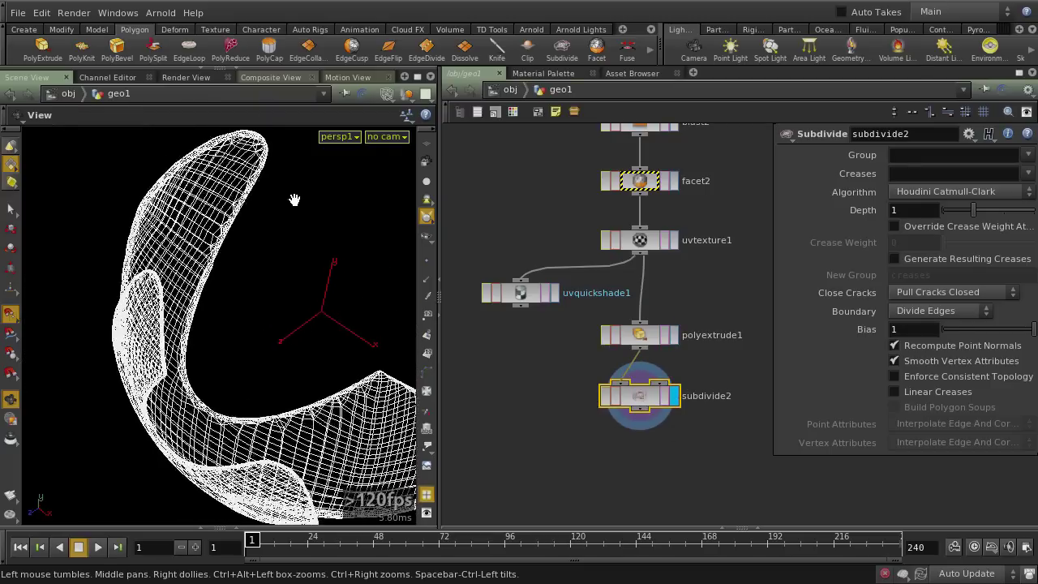
key("w")
left_click_drag(301, 284, 275, 243)
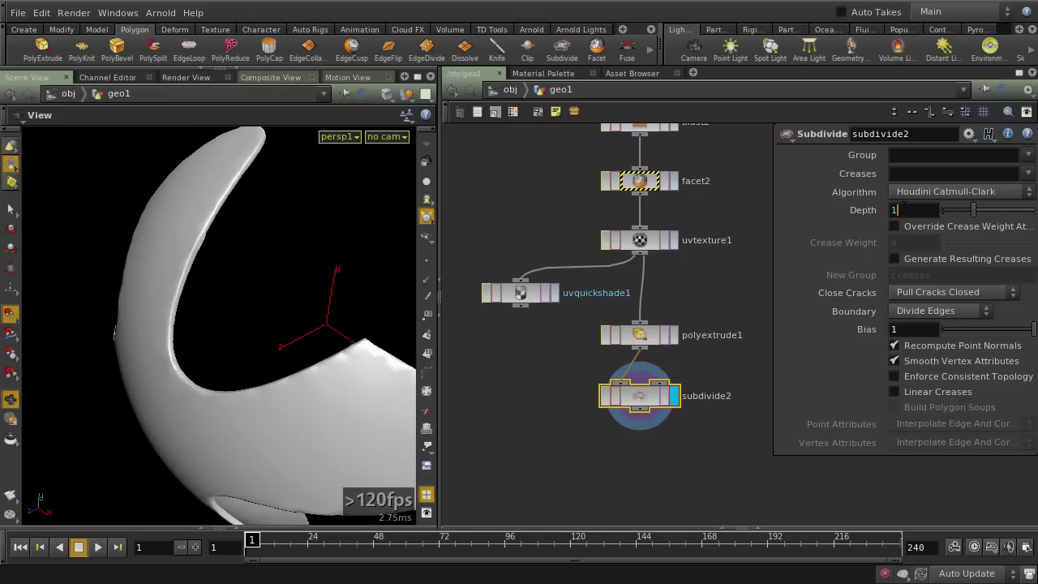
type("2")
key("Return")
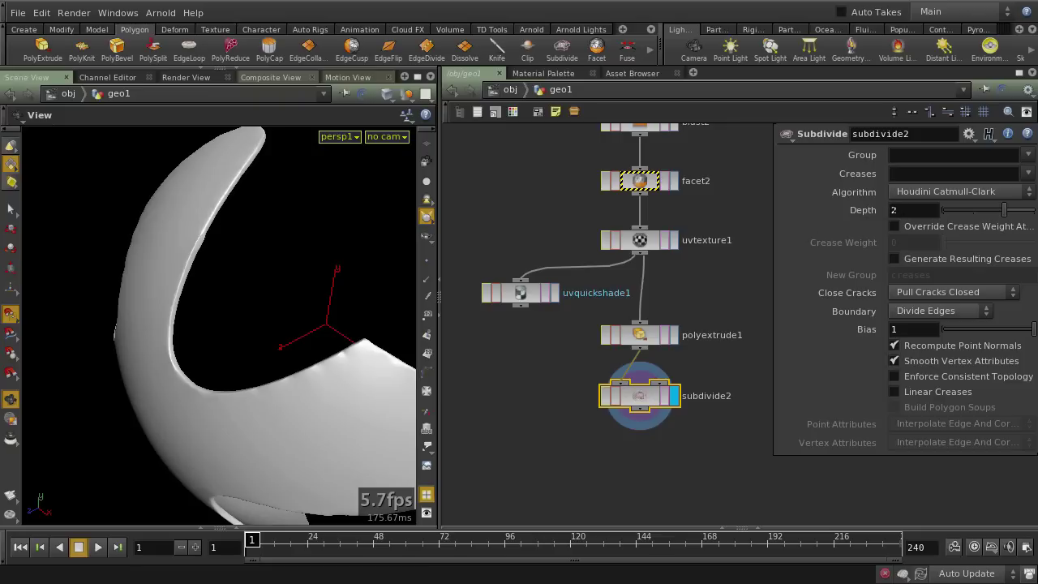
mouse_move(267, 343)
left_mouse_down()
mouse_move(304, 307)
mouse_move(262, 290)
mouse_move(213, 235)
mouse_move(216, 304)
mouse_move(371, 291)
left_mouse_up()
key("w")
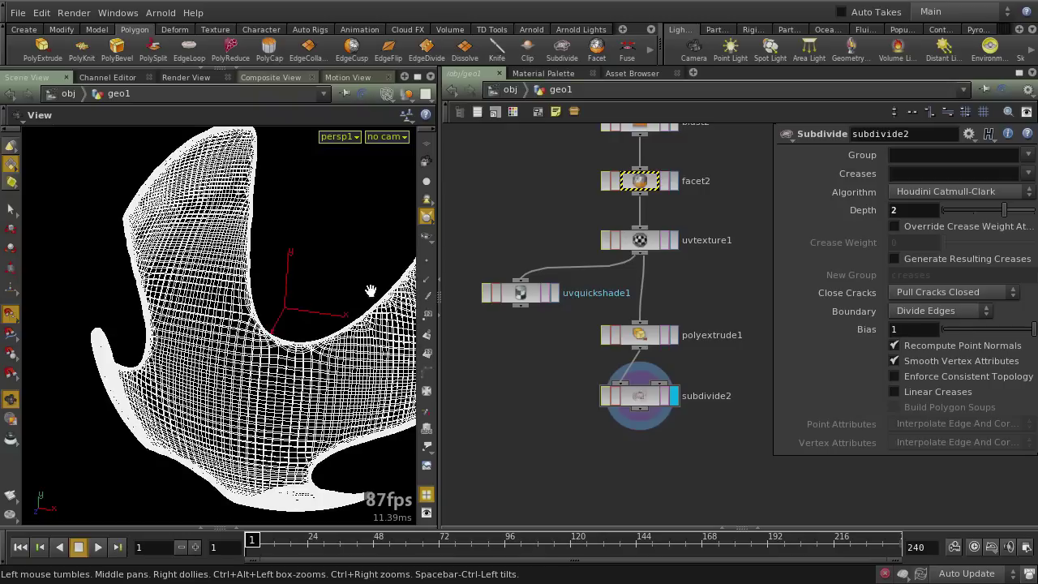
Reconnect uvquickshade1 to subdivide2's output, display the test texture on the thickened panel, and place the node aside below subdivide2
left_click_drag(521, 283, 630, 430)
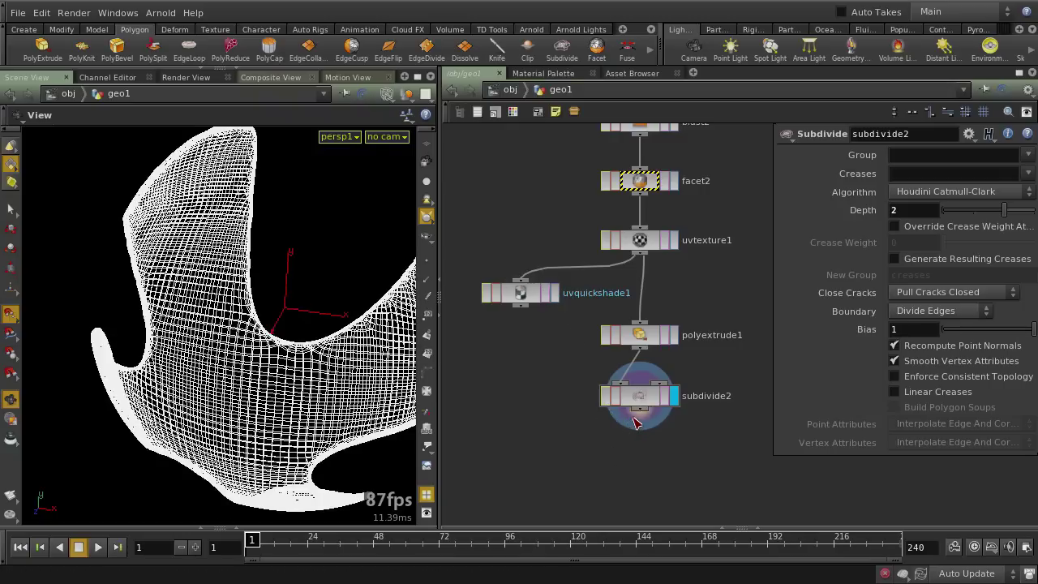
left_click(555, 293)
left_click_drag(534, 295, 531, 393)
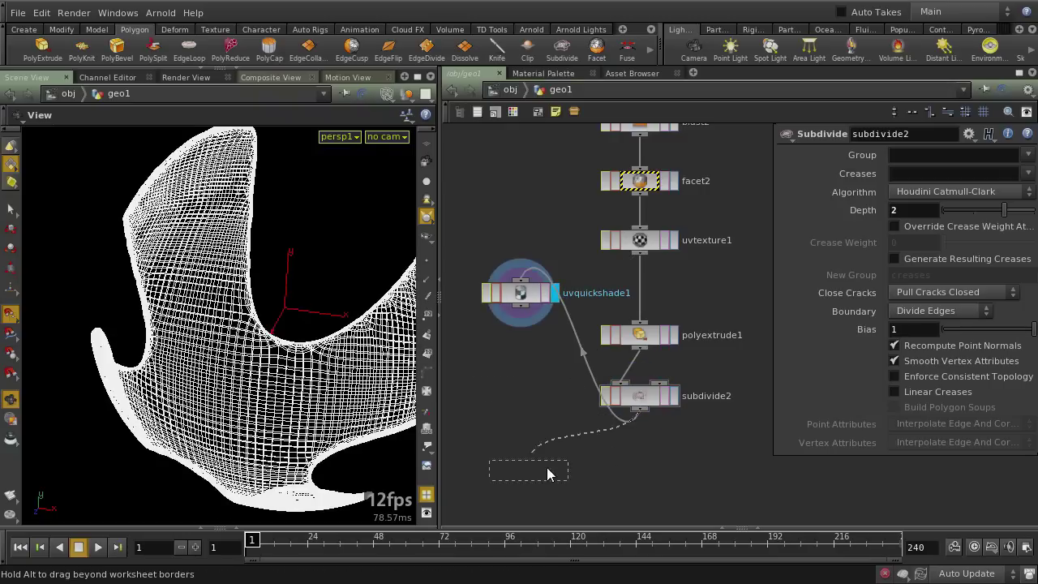
left_click_drag(548, 475, 548, 474)
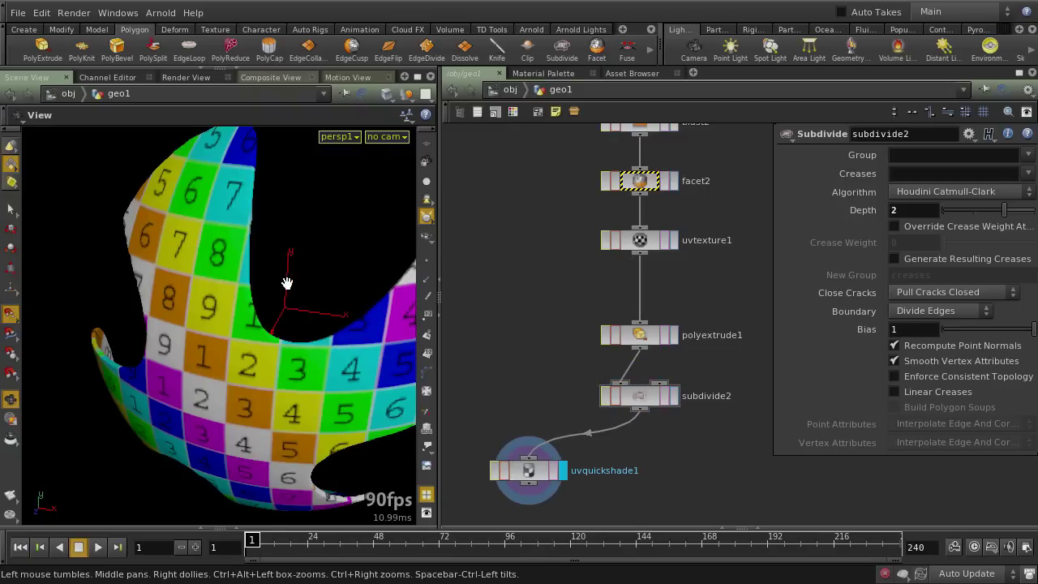
left_click_drag(299, 267, 315, 316)
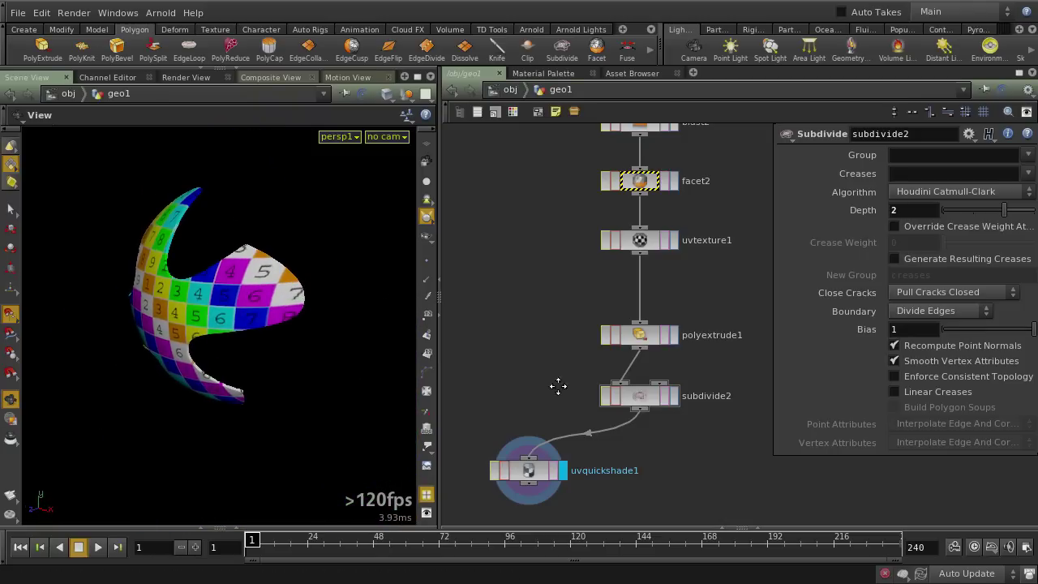
middle_click_drag(557, 386, 493, 262)
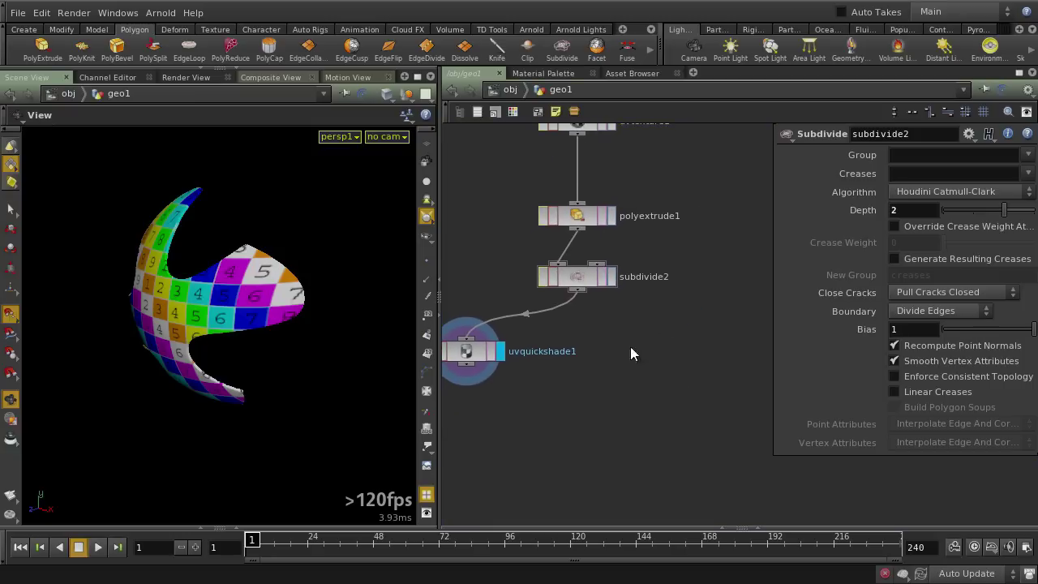
middle_click_drag(630, 347, 708, 353)
left_click_drag(569, 346, 530, 348)
middle_click_drag(700, 387, 613, 403)
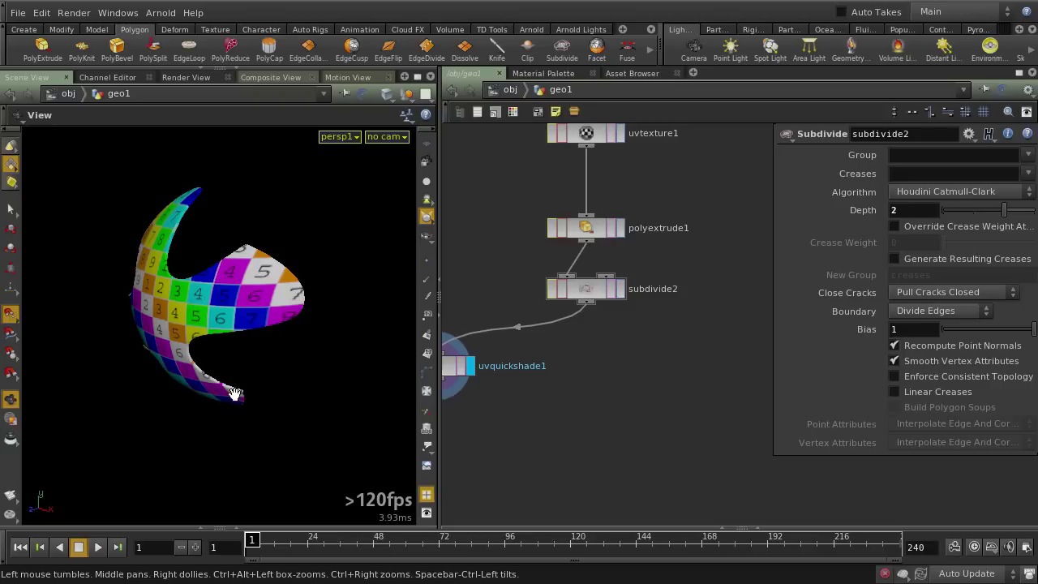
mouse_move(307, 318)
left_mouse_down()
mouse_move(303, 343)
mouse_move(266, 354)
mouse_move(299, 310)
mouse_move(319, 341)
mouse_move(324, 321)
left_mouse_up()
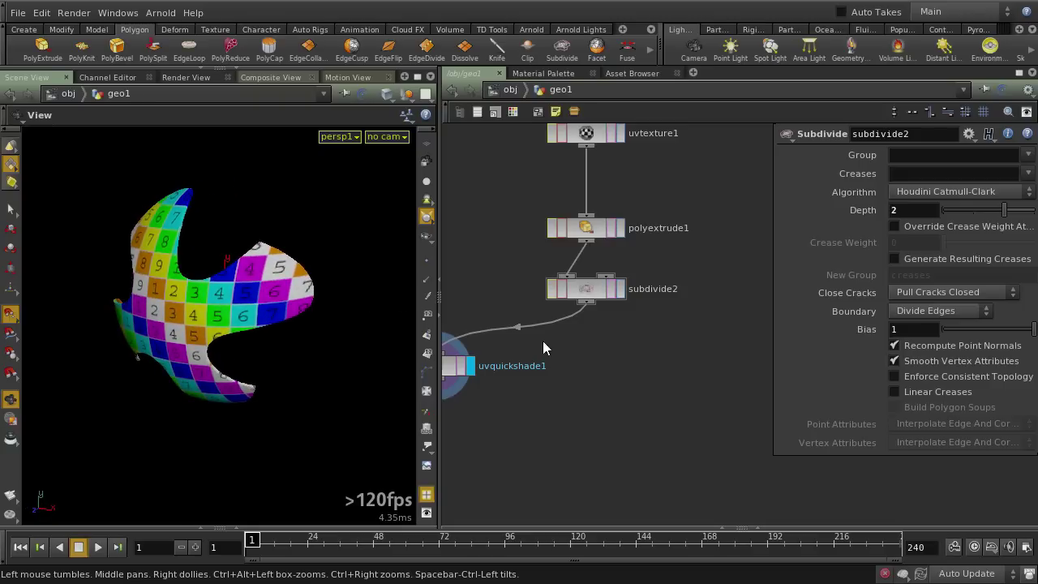
Add a Duplicate node below subdivide2, connect subdivide2 to it, and display the result
key("Tab")
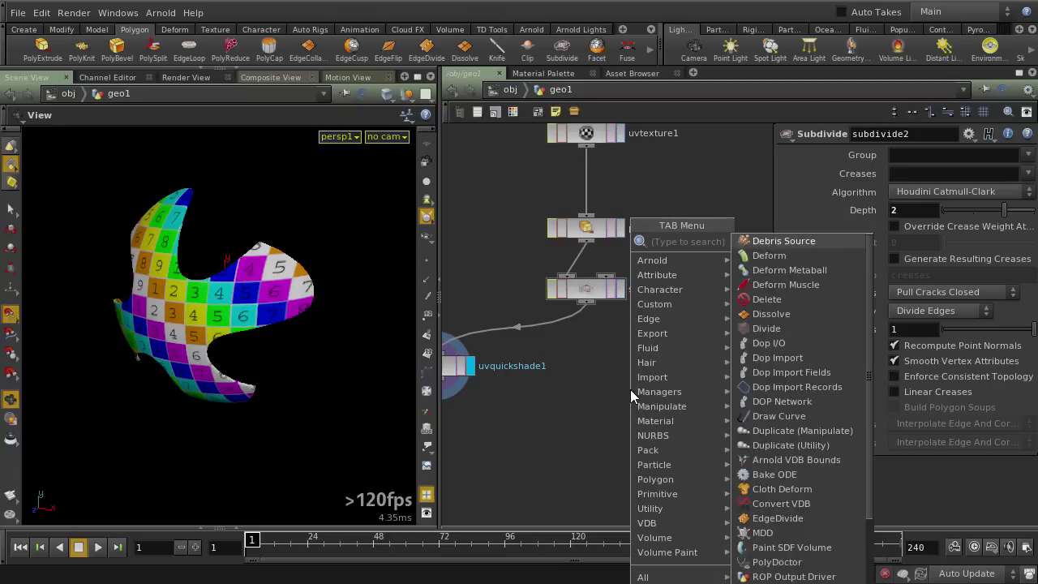
type("duplicate")
key("Return")
left_click(630, 389)
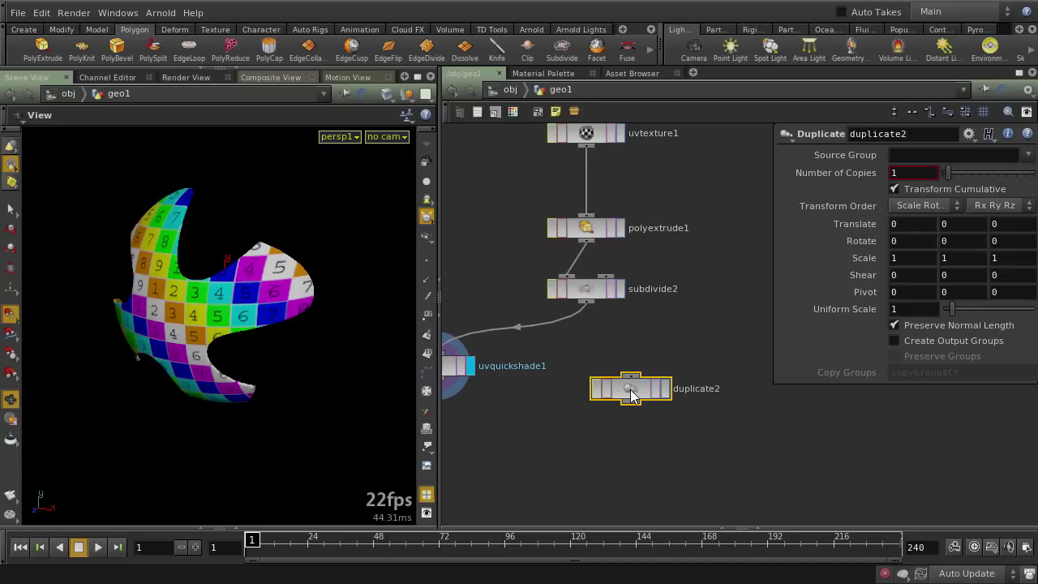
left_click_drag(585, 303, 645, 409)
left_click_drag(585, 302, 631, 380)
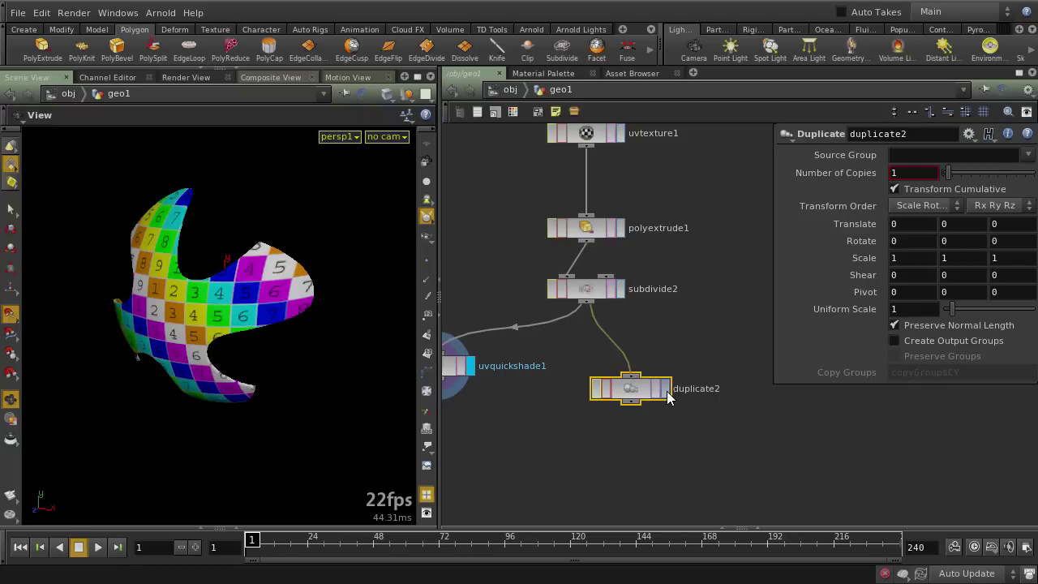
left_click(665, 390)
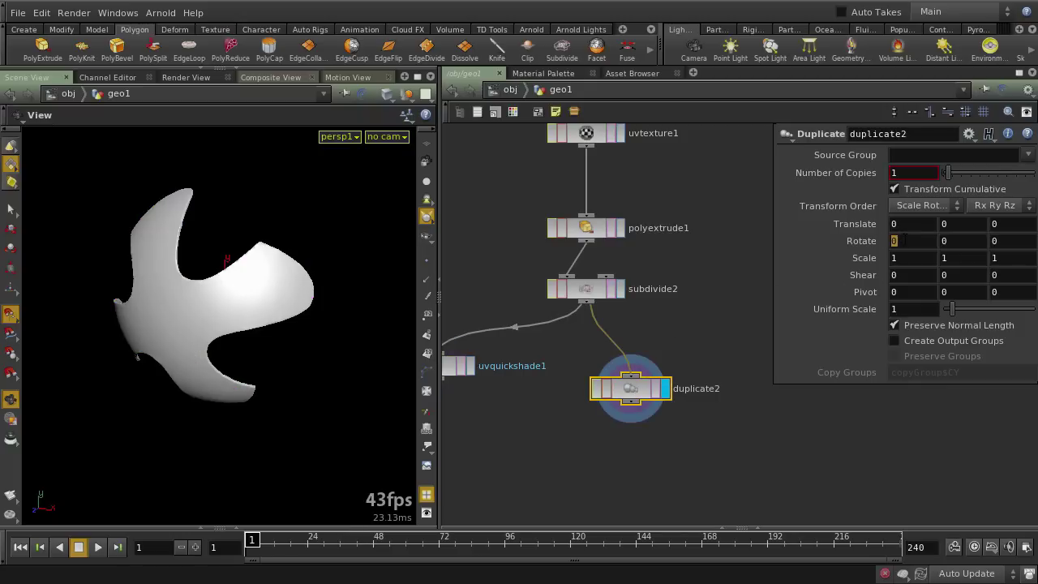
Set duplicate2's X rotation to -180 to place a copy of the panel on the ball's opposite side
middle_click_drag(902, 224, 904, 212)
middle_click_drag(970, 214, 1006, 215)
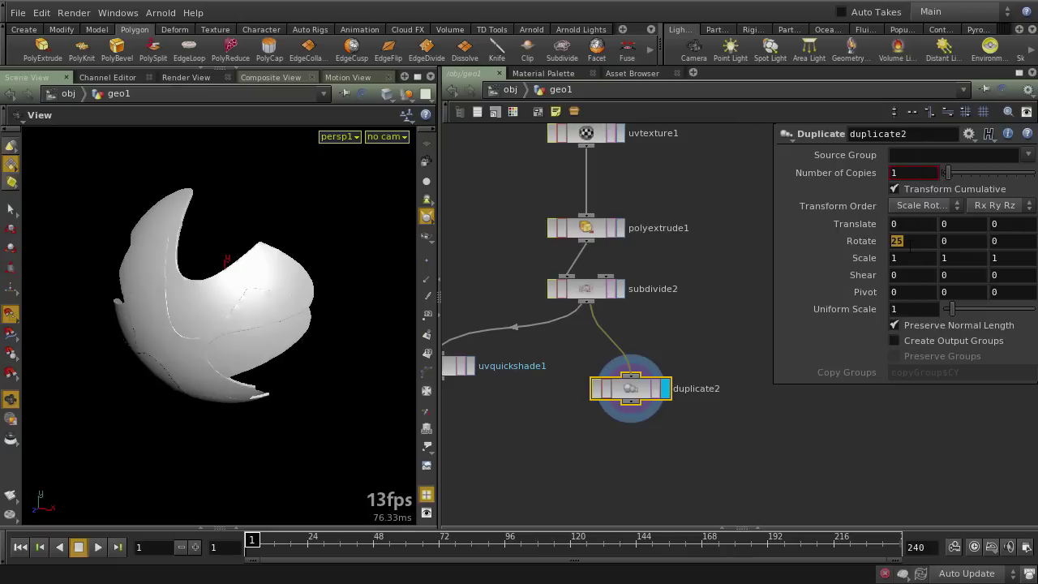
key("Return")
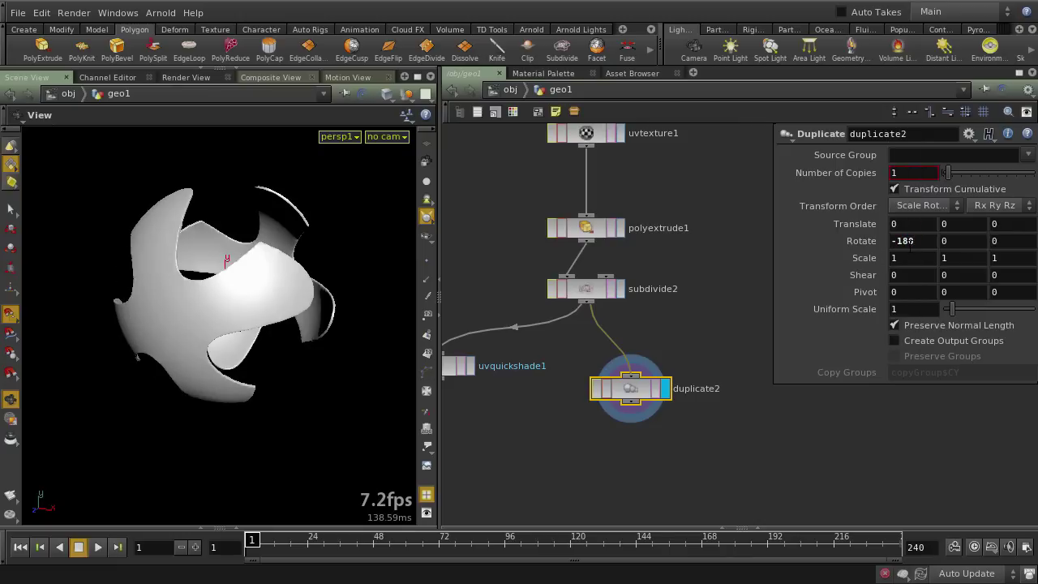
left_click_drag(347, 266, 252, 302)
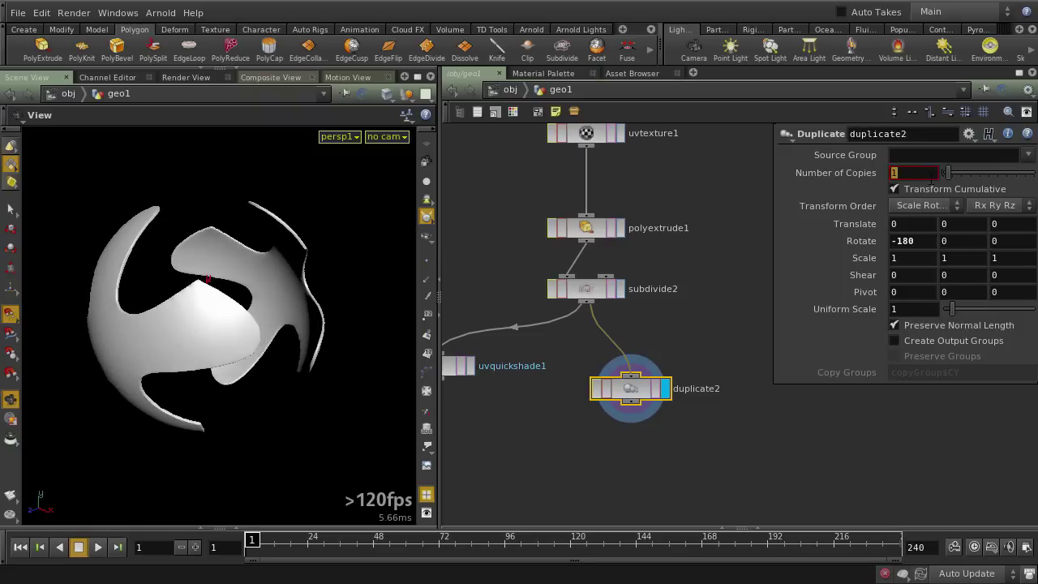
Set duplicate2's Number of Copies to 2 and its Y rotation to -90
type("2")
key("Return")
left_click(945, 241)
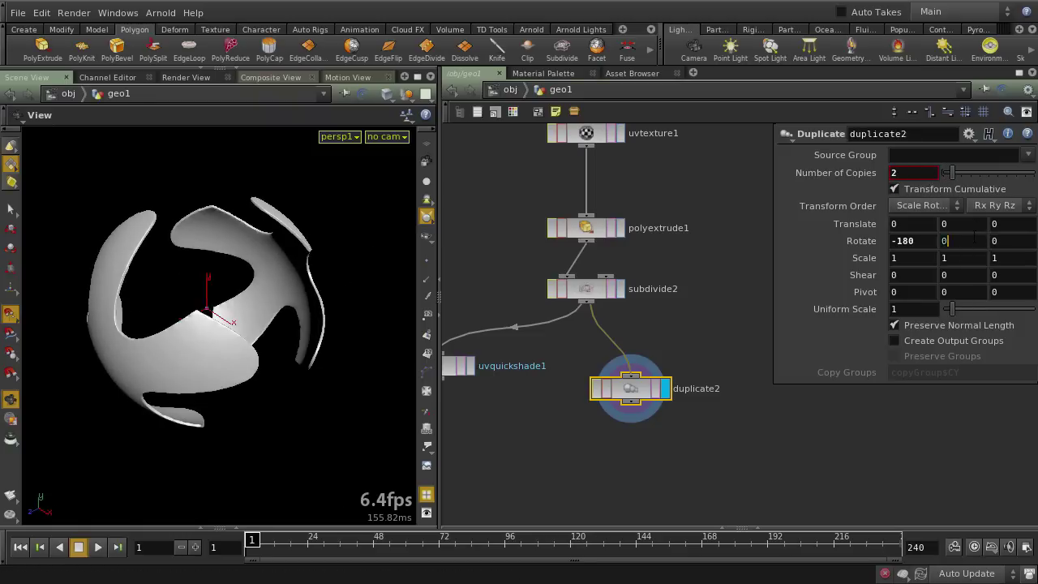
type("-90\\")
key("Return")
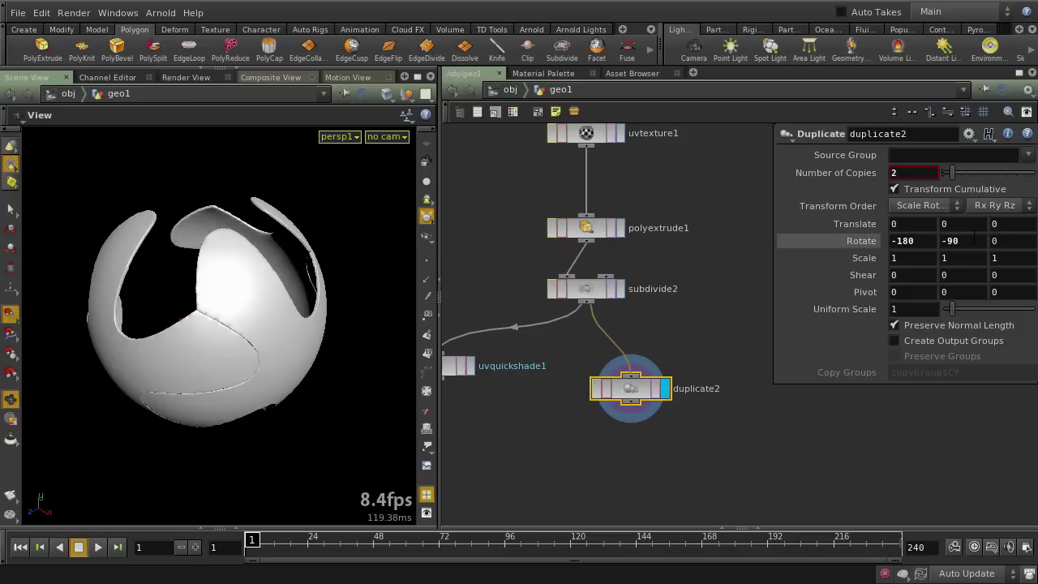
left_click_drag(280, 326, 268, 300)
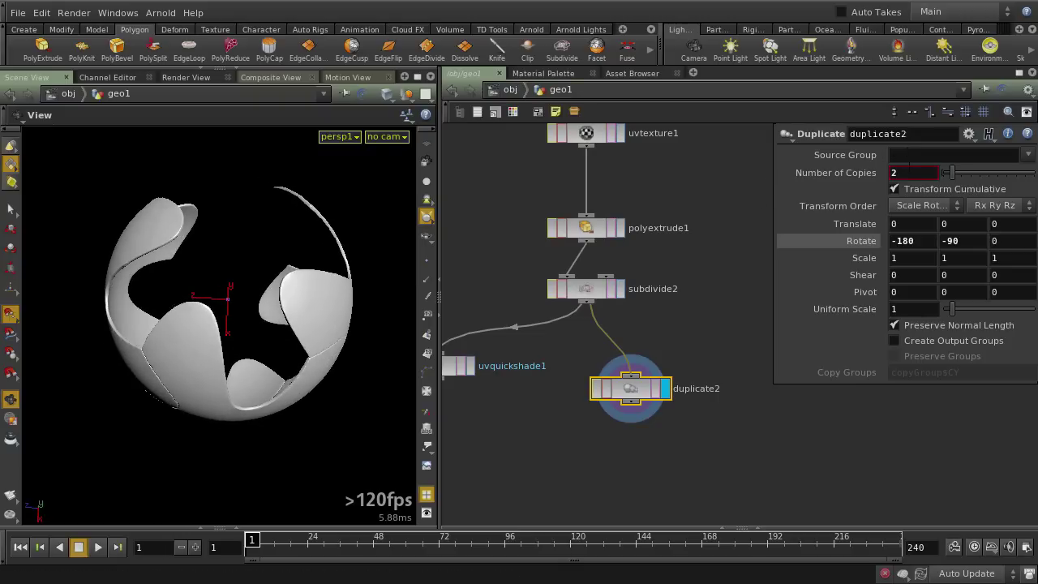
Raise duplicate2's Number of Copies to 3 and check how the panels fit around the ball
key("Return")
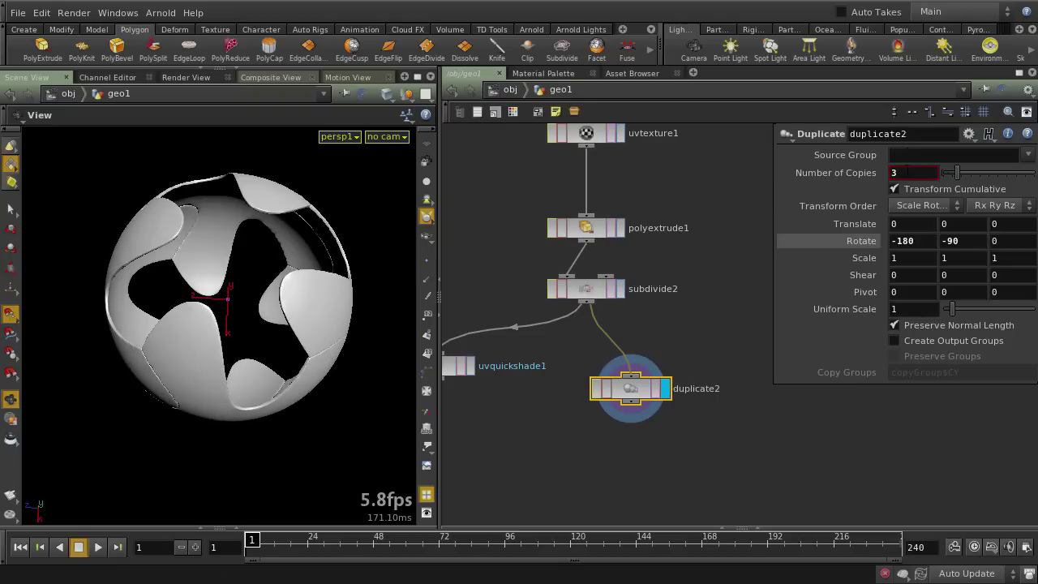
left_click_drag(283, 278, 200, 305)
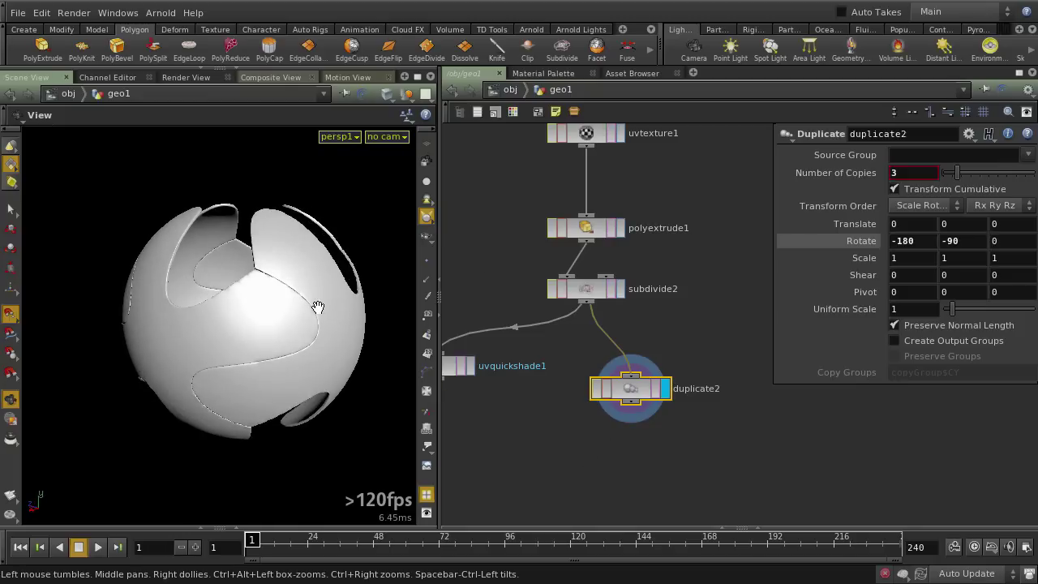
mouse_move(266, 341)
left_mouse_down()
mouse_move(260, 329)
mouse_move(235, 353)
mouse_move(249, 335)
left_mouse_up()
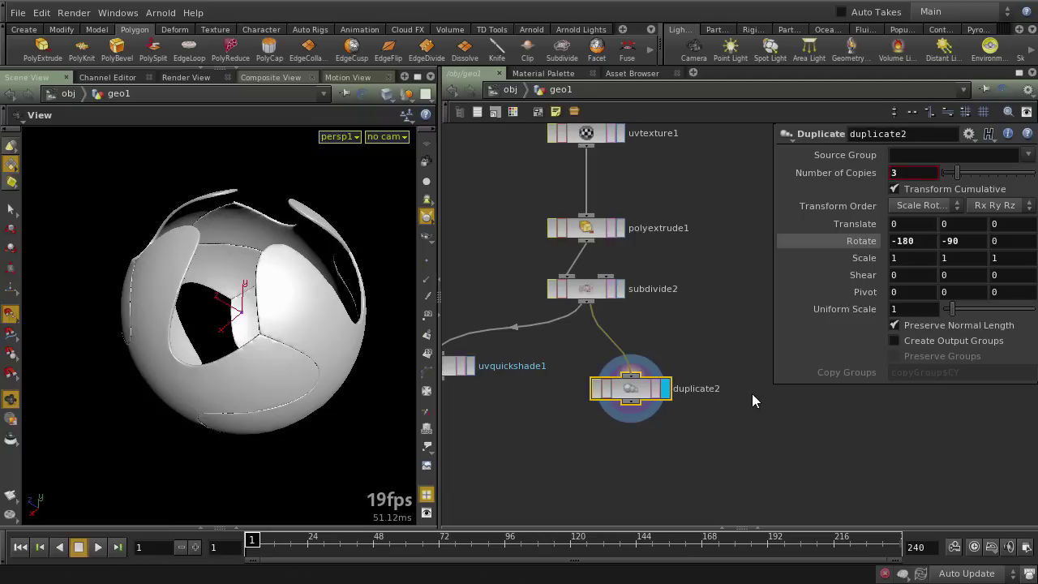
Add another Duplicate node beside duplicate2, connect subdivide2 to it, and display its result
middle_click_drag(764, 430, 723, 429)
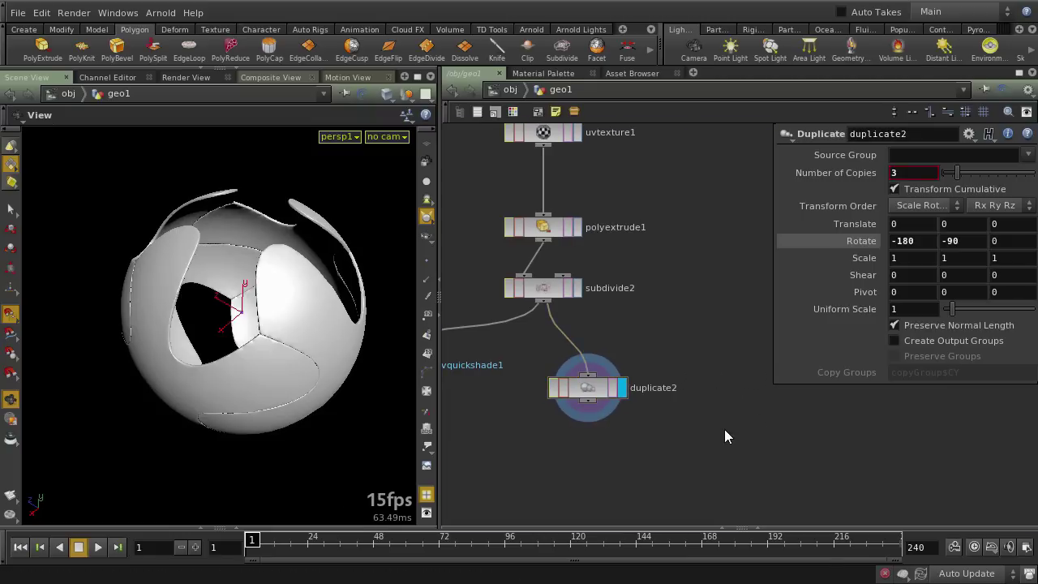
key("Tab")
type("Duplicate")
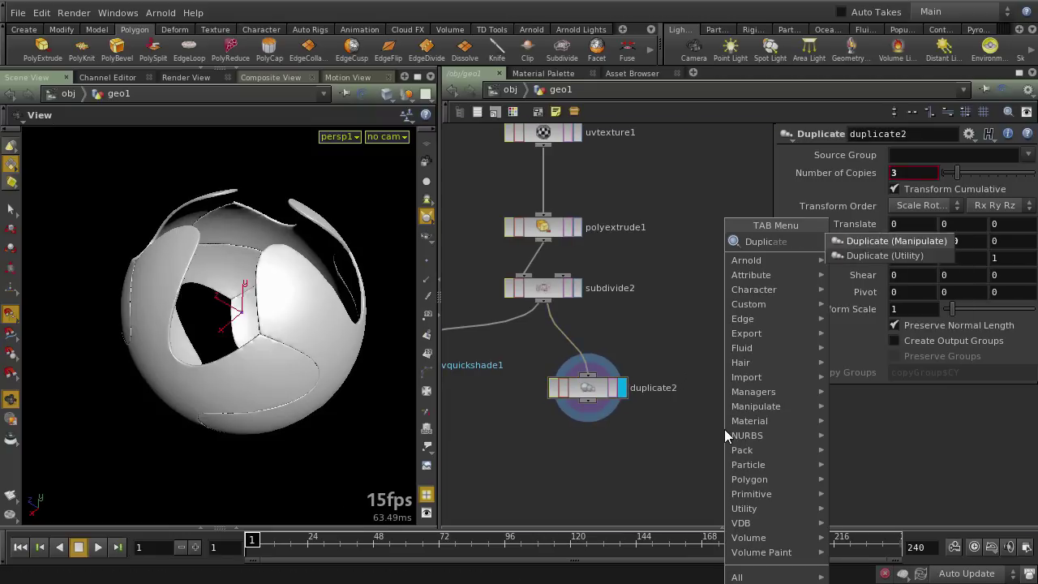
key("Return")
left_click(724, 429)
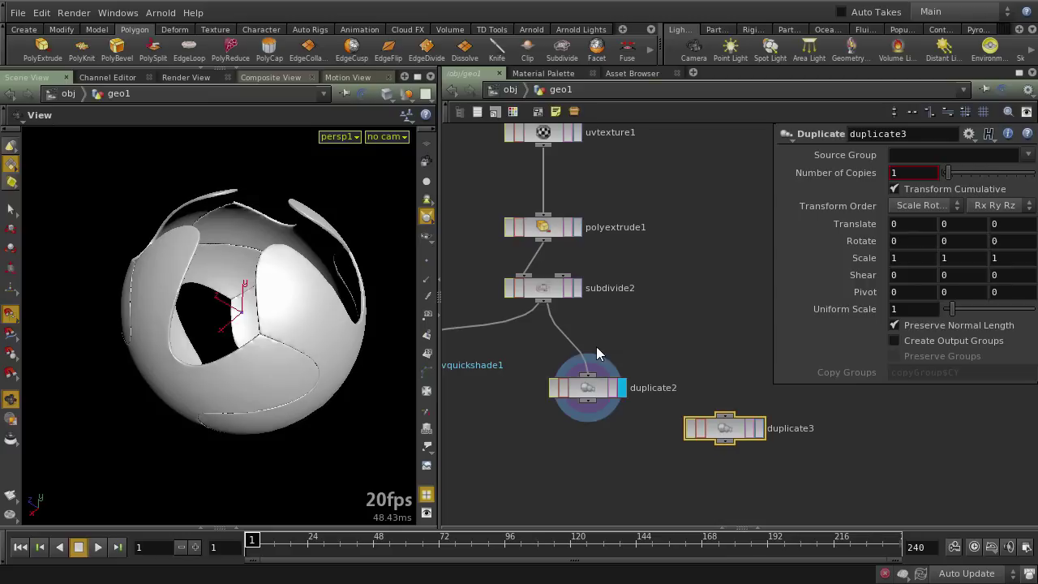
left_click_drag(543, 301, 727, 416)
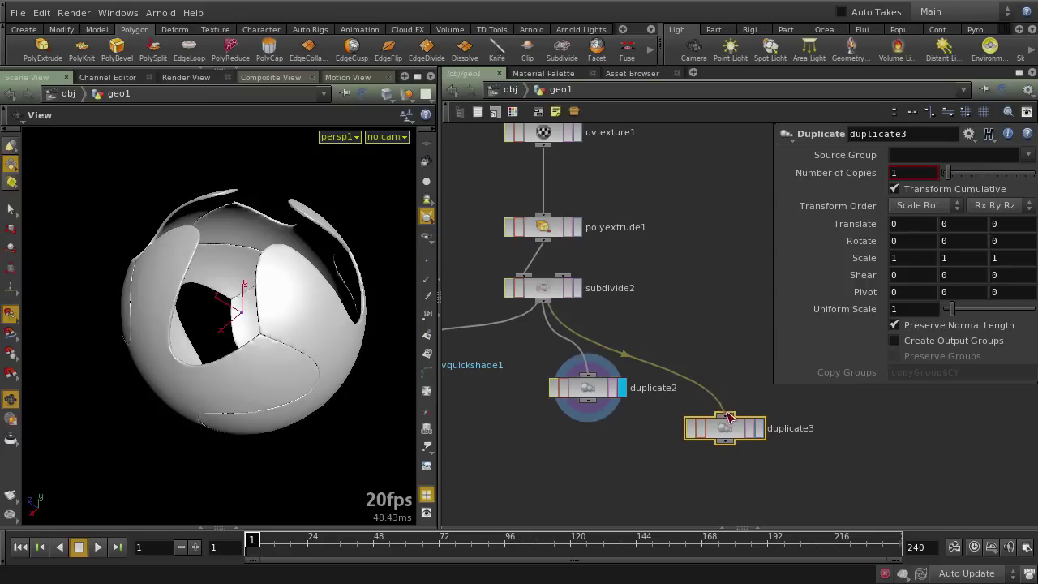
left_click(760, 429)
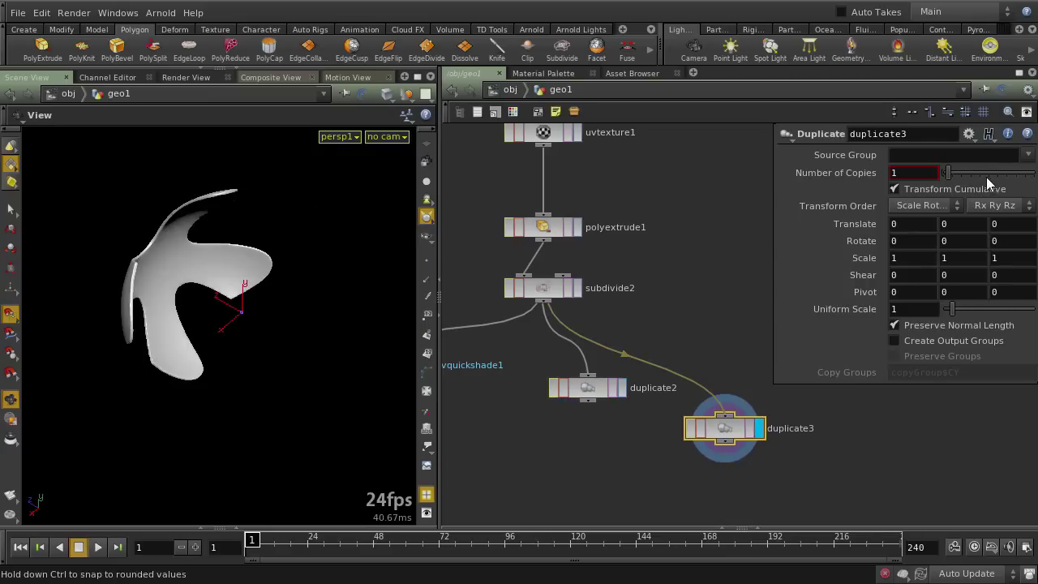
Set duplicate3's Y rotation to 180 to place a panel copy on the opposite side of the ball
left_click(958, 240)
type("180\\")
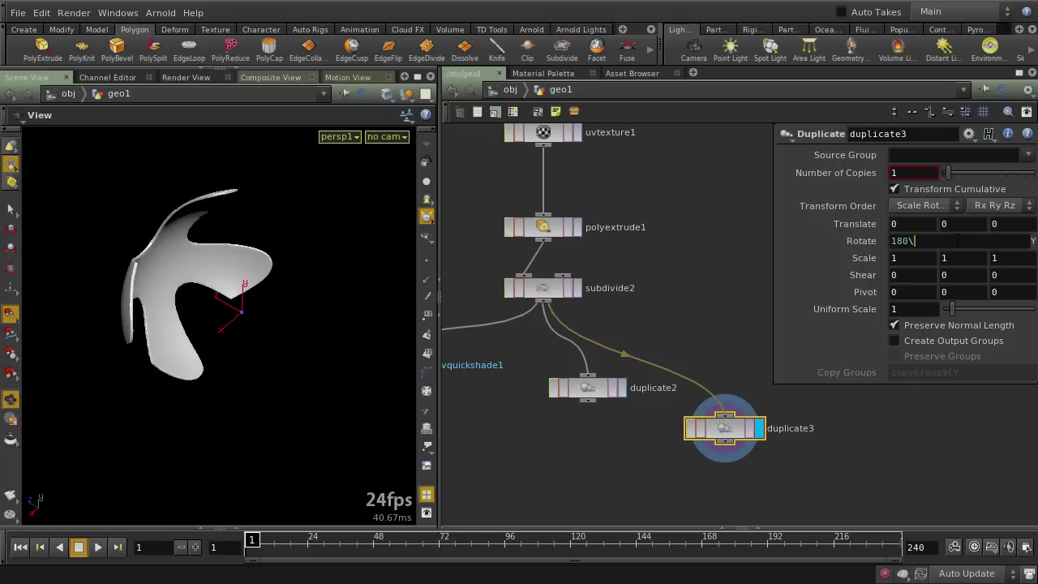
key("Return")
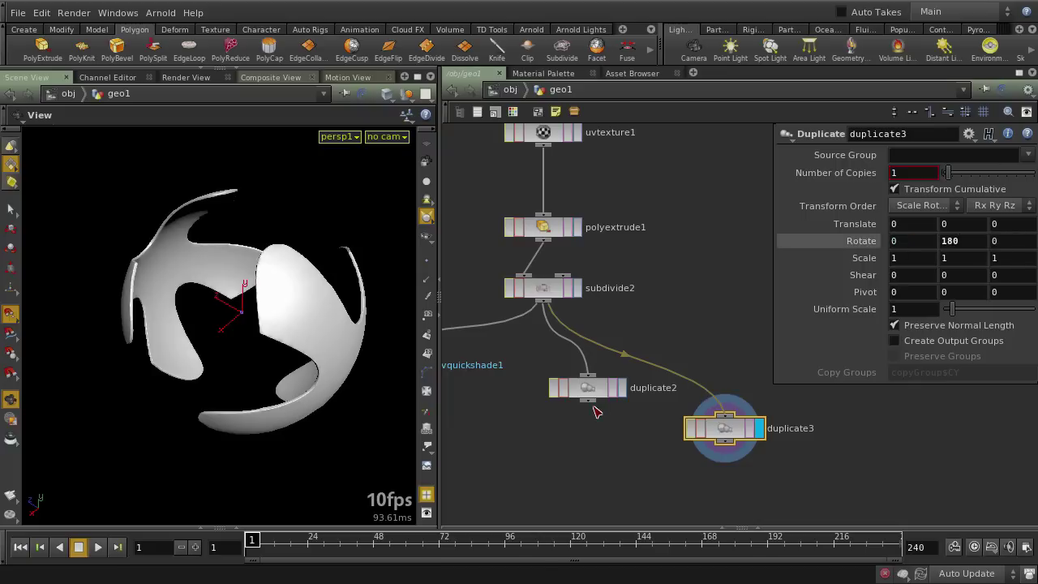
Arrange duplicate2 and duplicate3 side by side beneath subdivide2
left_click_drag(572, 389, 527, 457)
middle_click_drag(653, 438, 632, 281)
left_click_drag(516, 313, 509, 284)
middle_click_drag(605, 348, 585, 351)
key("Tab")
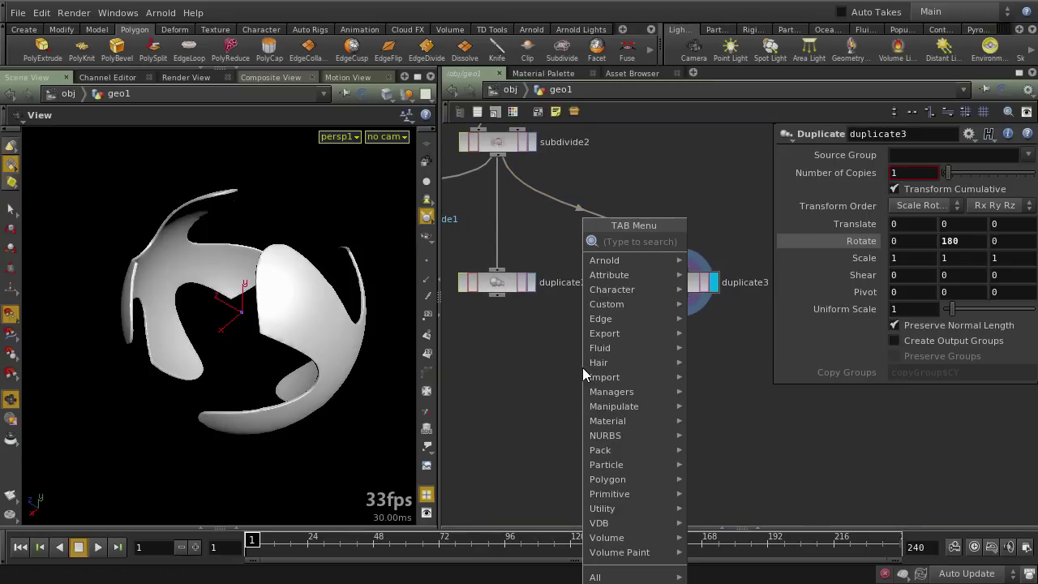
type("merge")
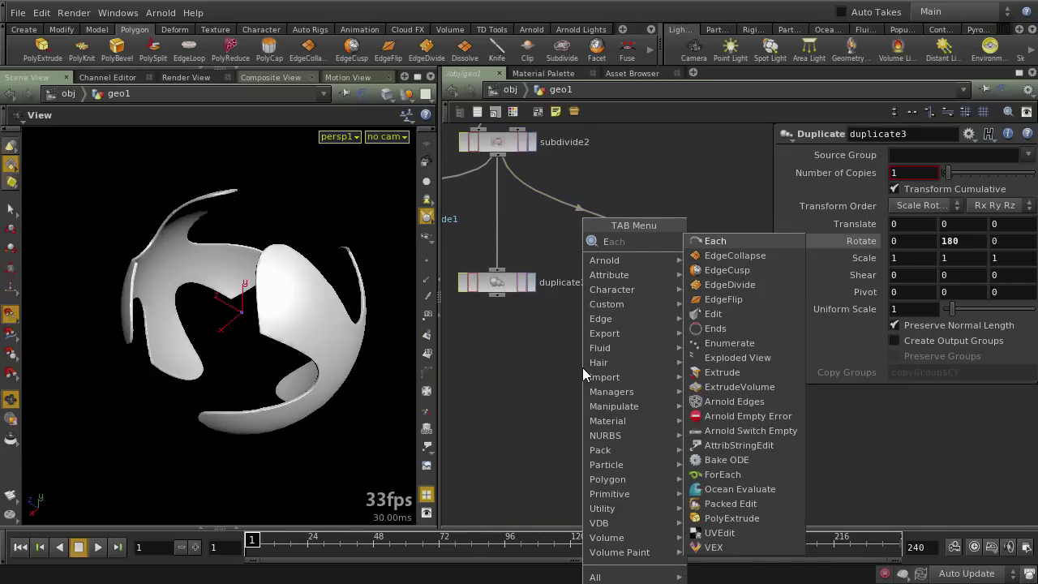
key("Escape")
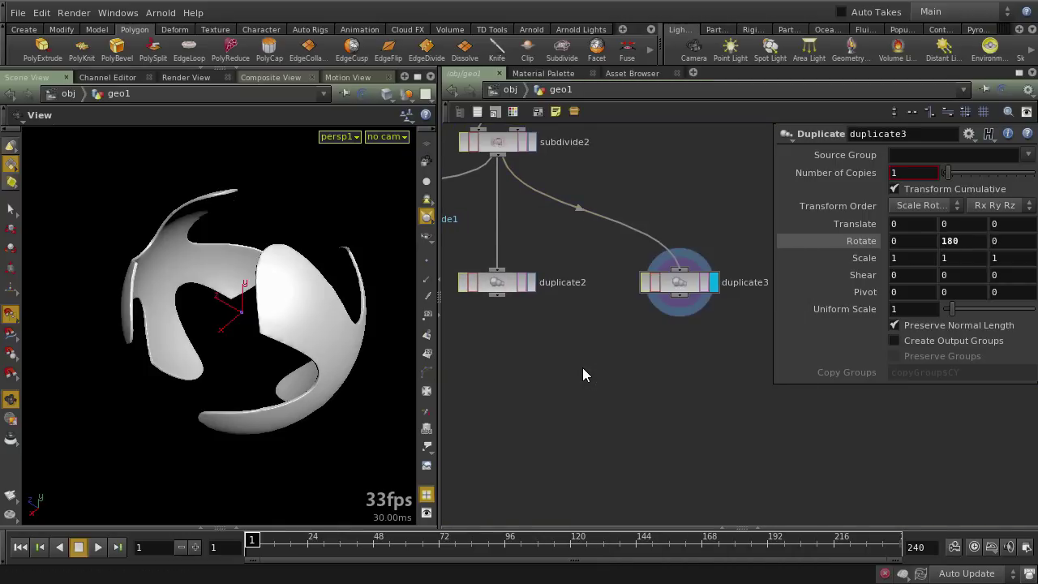
Add a Merge node below the two Duplicate nodes, connect duplicate2 and duplicate3 to it, and display the merged result
key("Tab")
type("merge")
key("Return")
left_click(583, 368)
left_click_drag(497, 298, 582, 356)
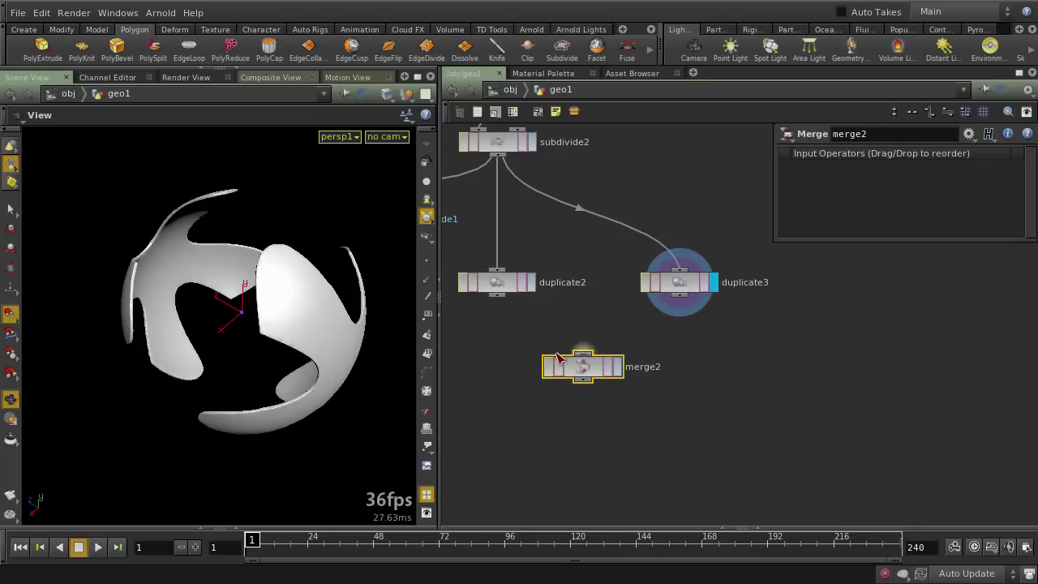
left_click_drag(680, 297, 577, 406)
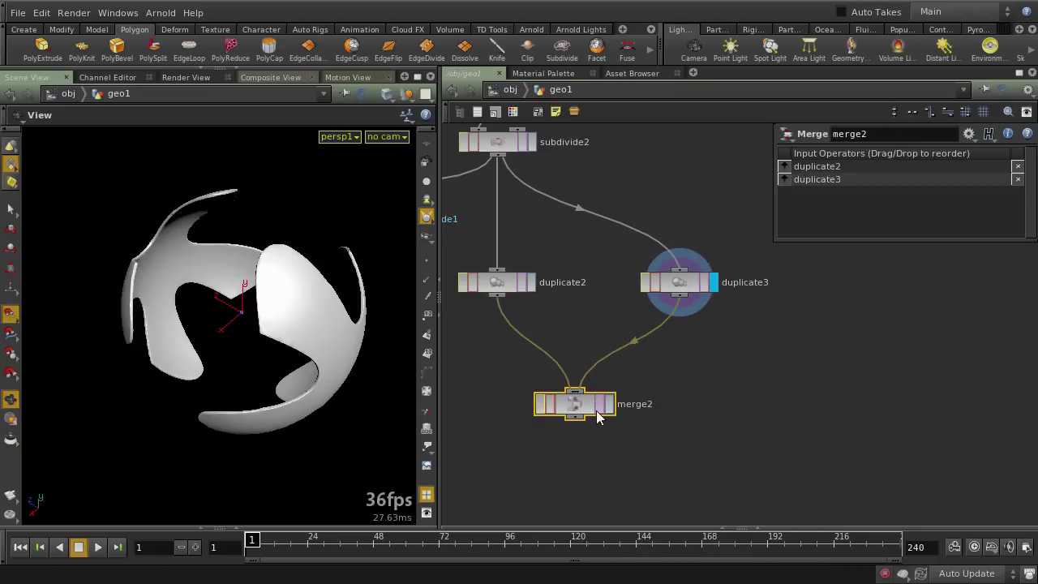
left_click(609, 404)
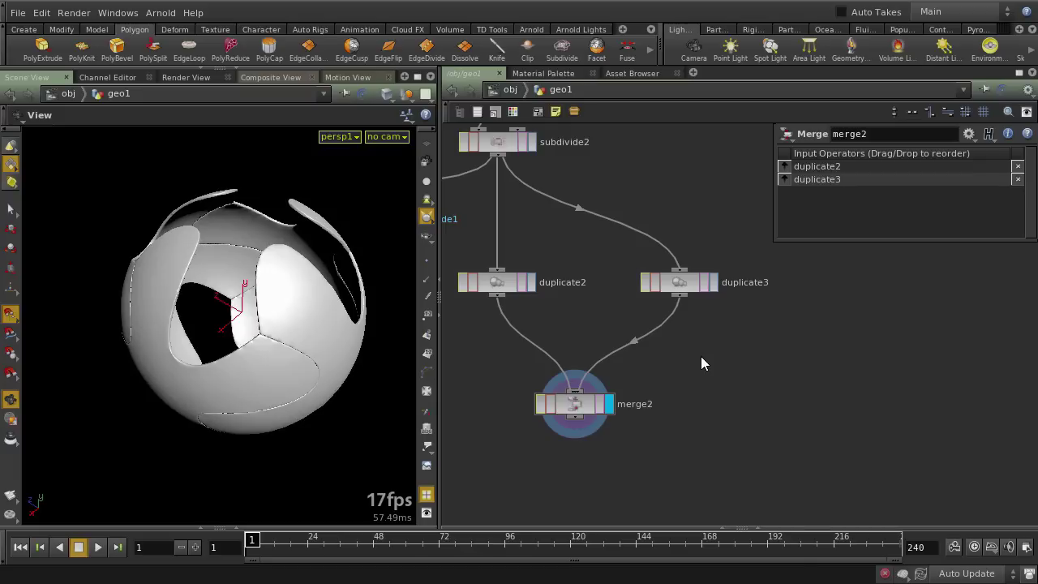
Insert a Transform node into the connection between duplicate3 and merge2
key("Tab")
type("Transform")
key("Return")
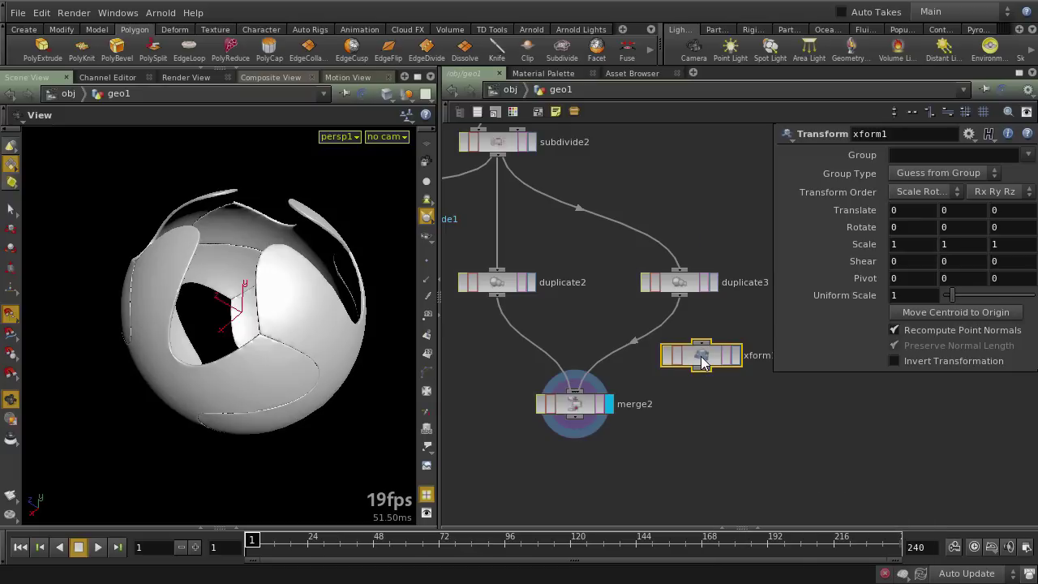
left_click(681, 336)
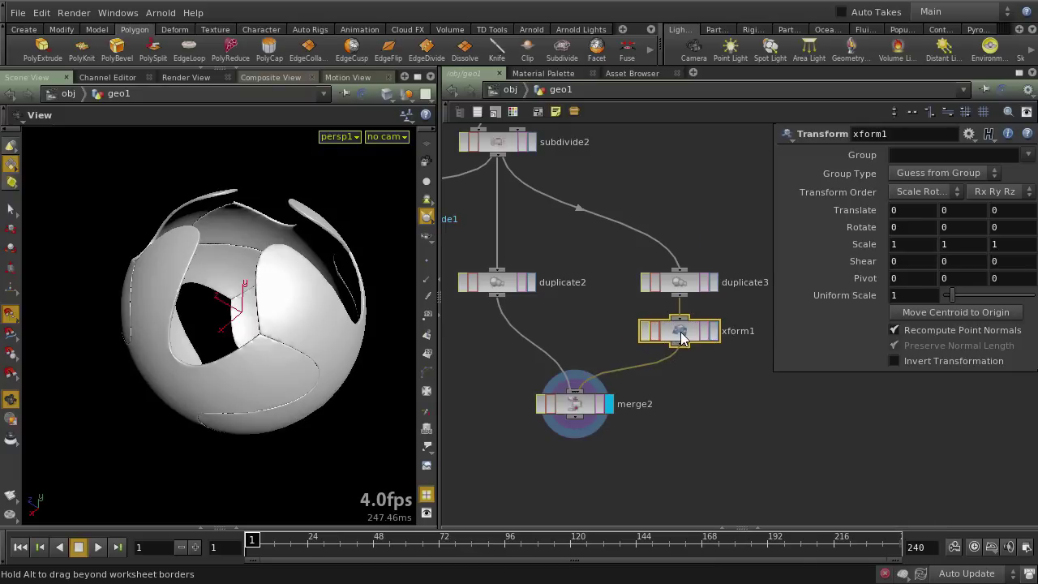
Set the Transform node's X rotation to -90 so its panels fill the remaining gaps in the ball
key("Return")
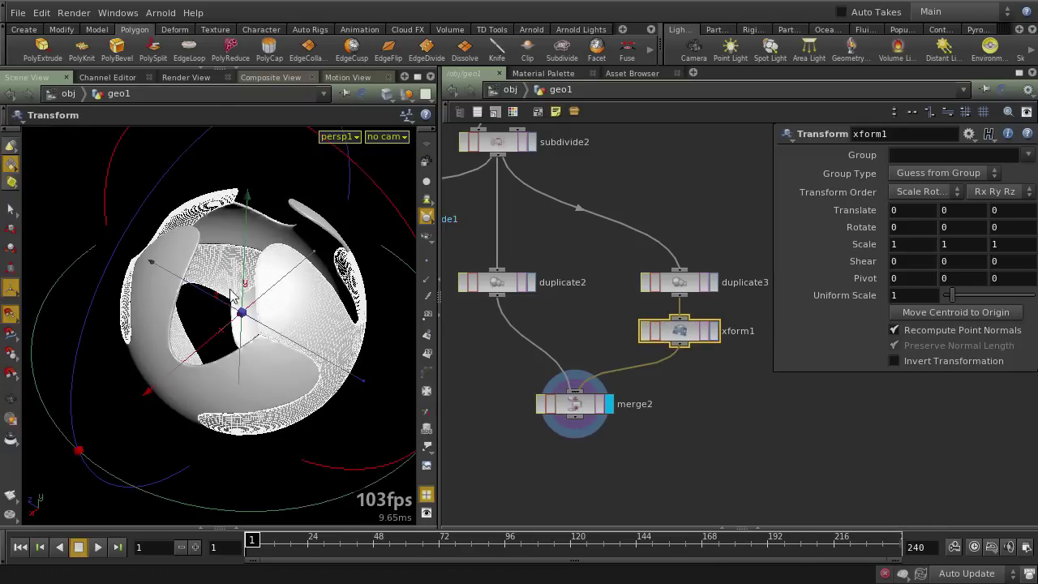
left_click_drag(405, 174, 369, 384)
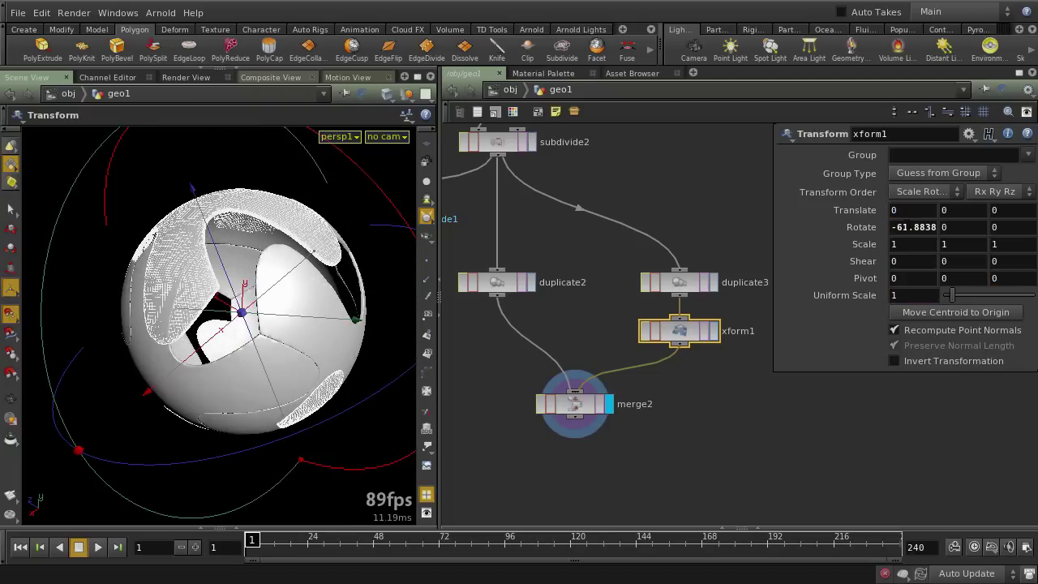
double_click(913, 227)
type("-90")
key("Return")
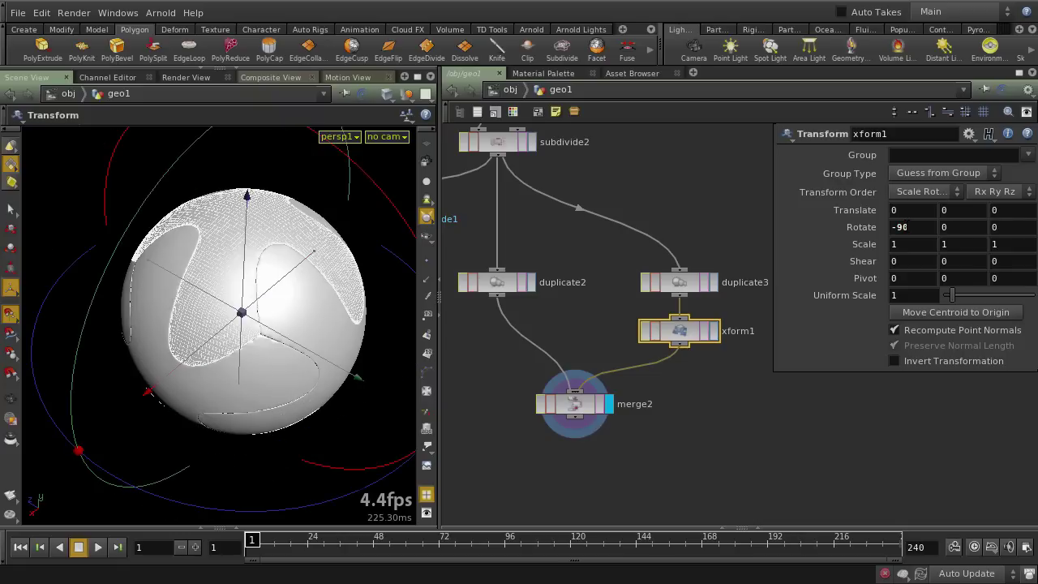
left_click(671, 431)
left_click_drag(477, 376, 477, 376)
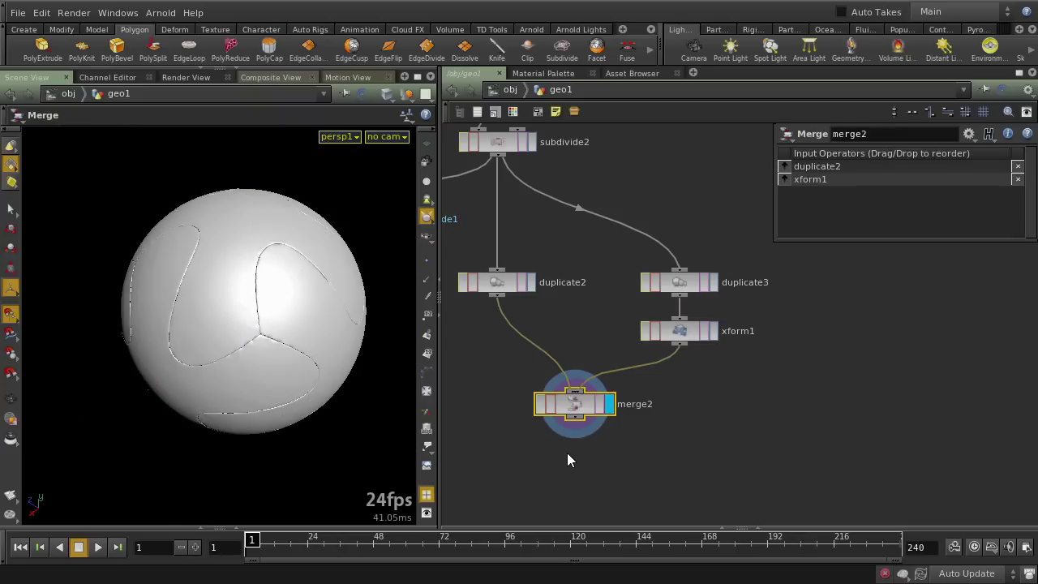
Review the closed ball and the complete node network, and save the scene file
key("f")
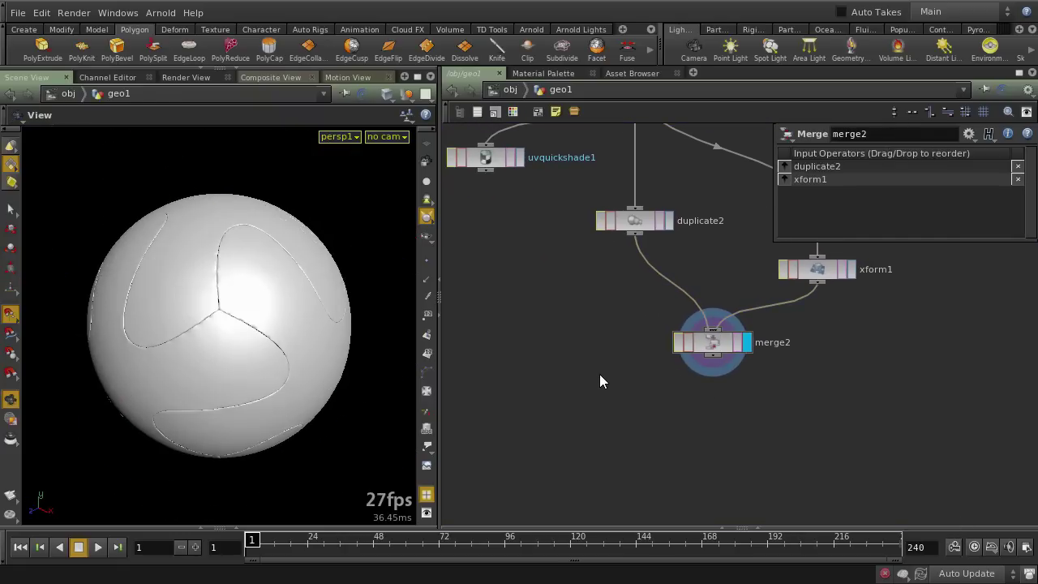
key("ctrl+b")
middle_click_drag(438, 170, 390, 532)
key("h")
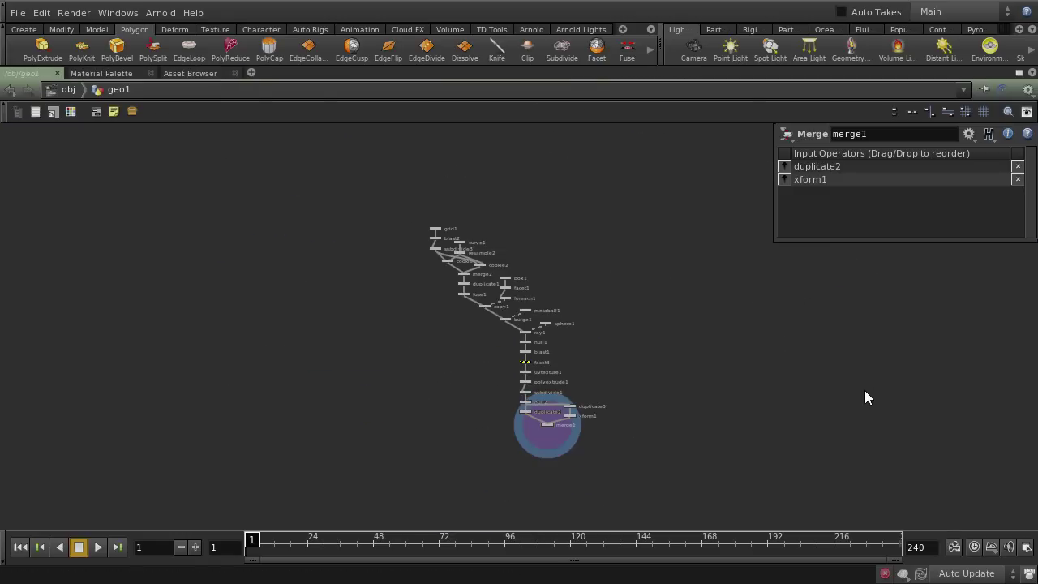
key("ctrl+b")
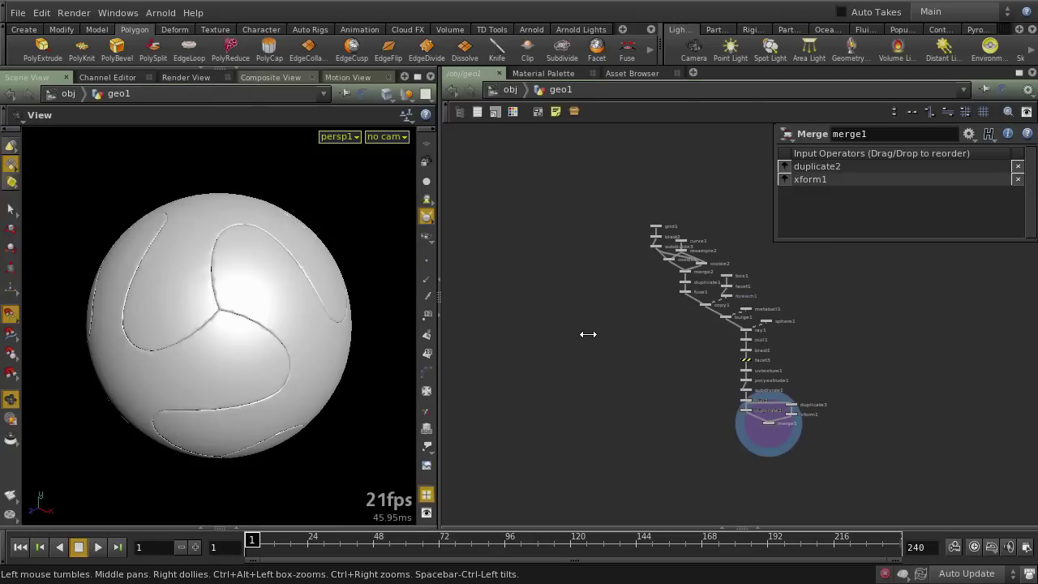
key("ctrl+s")
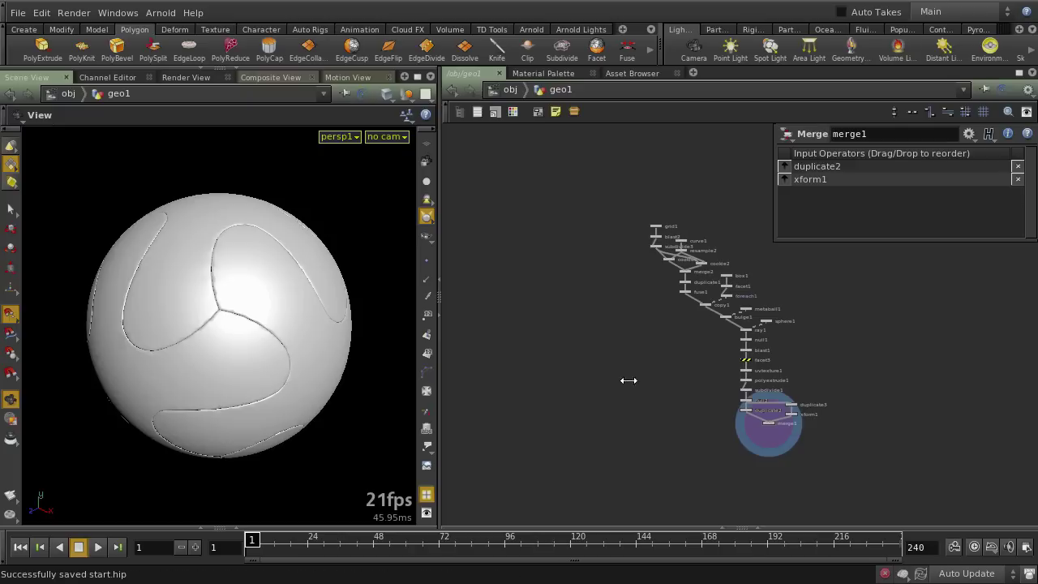
Paste the three Group and three UVQuickShade nodes, attach the chain to merge1, and display group1
scroll(744, 430, "up", 5)
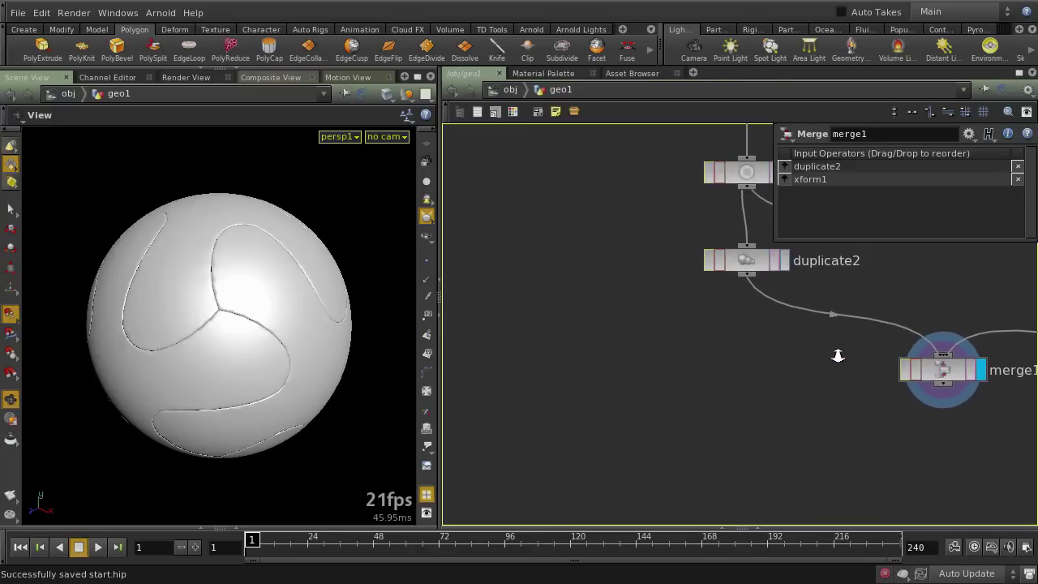
middle_click_drag(783, 479, 517, 414)
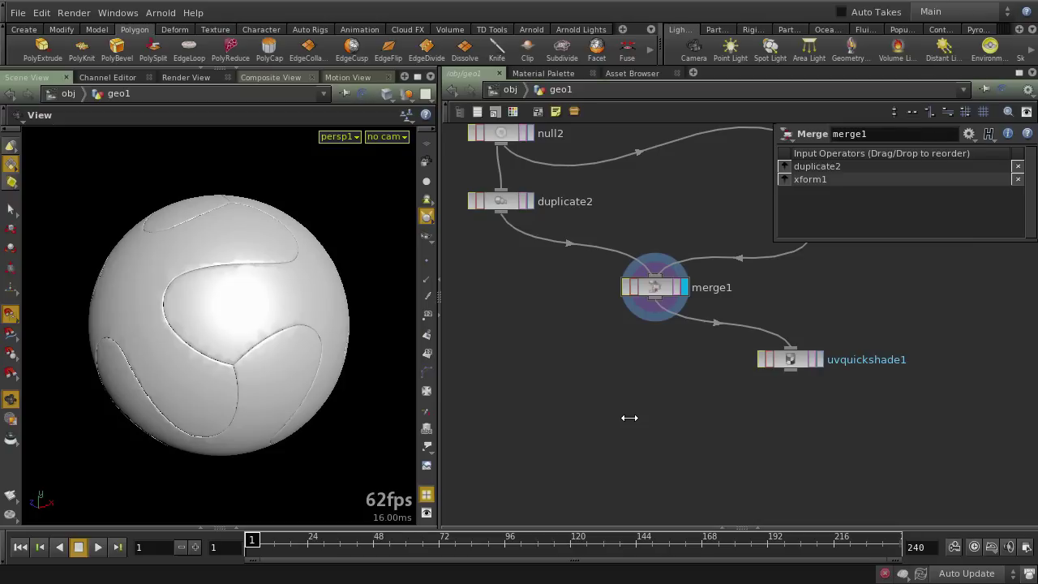
key("ctrl+v")
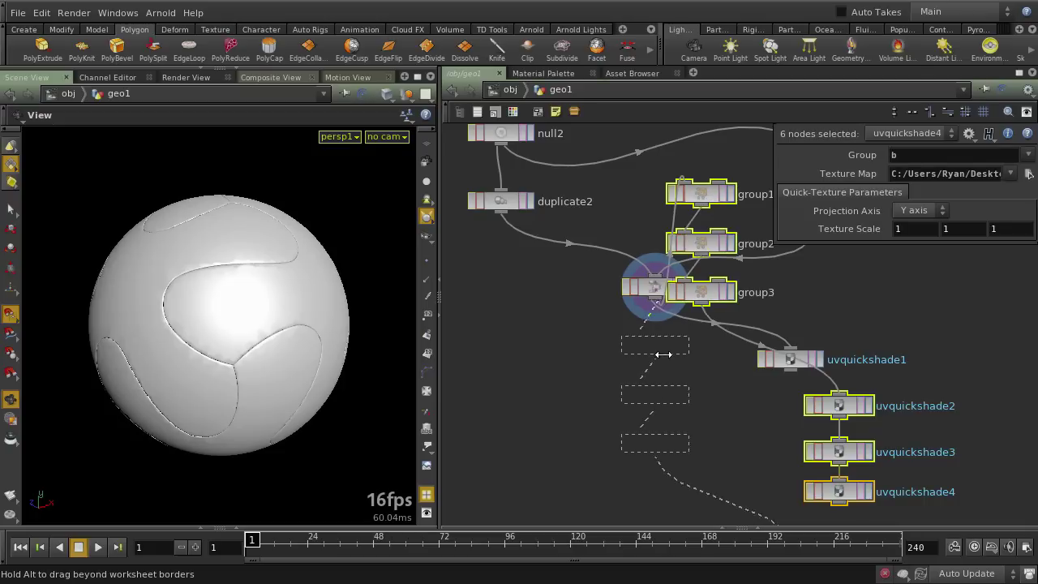
left_click_drag(593, 346, 575, 358)
middle_click_drag(683, 394, 679, 307)
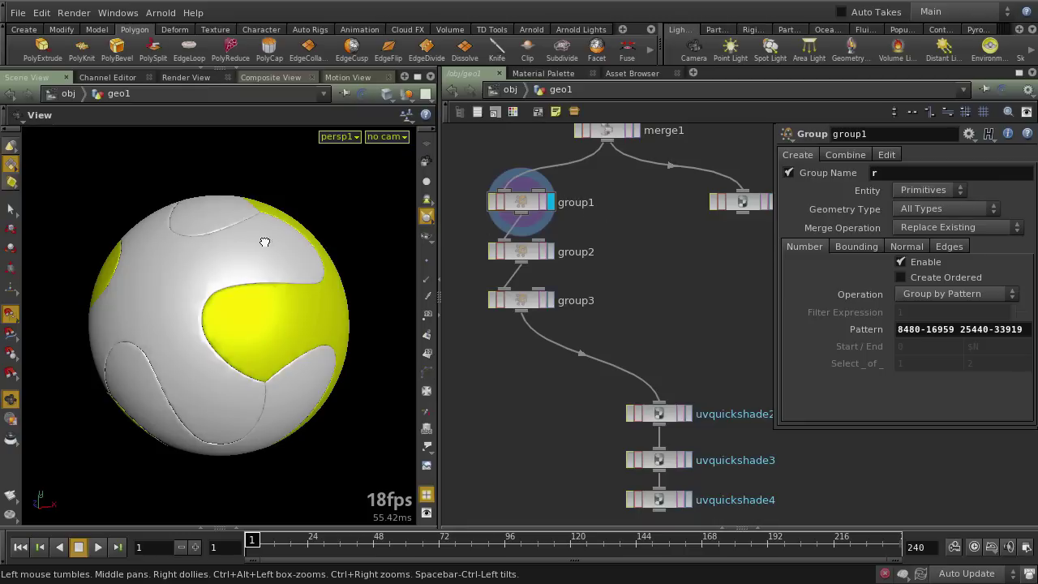
Display group1, group2 and group3 in turn and examine which ball panels each group selects
left_click_drag(349, 259, 260, 263)
left_click_drag(493, 167, 464, 167)
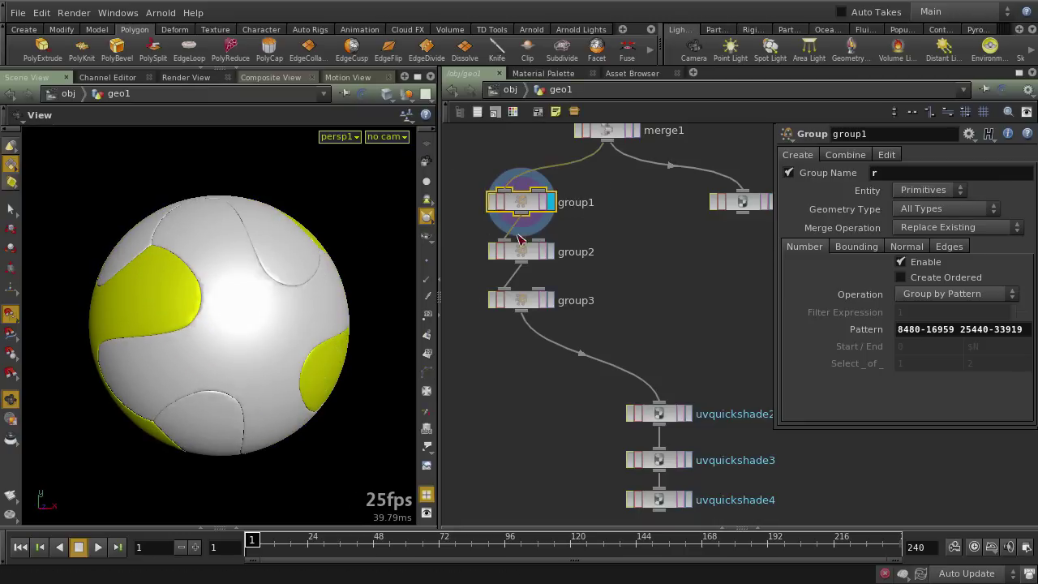
left_click_drag(273, 294, 259, 329)
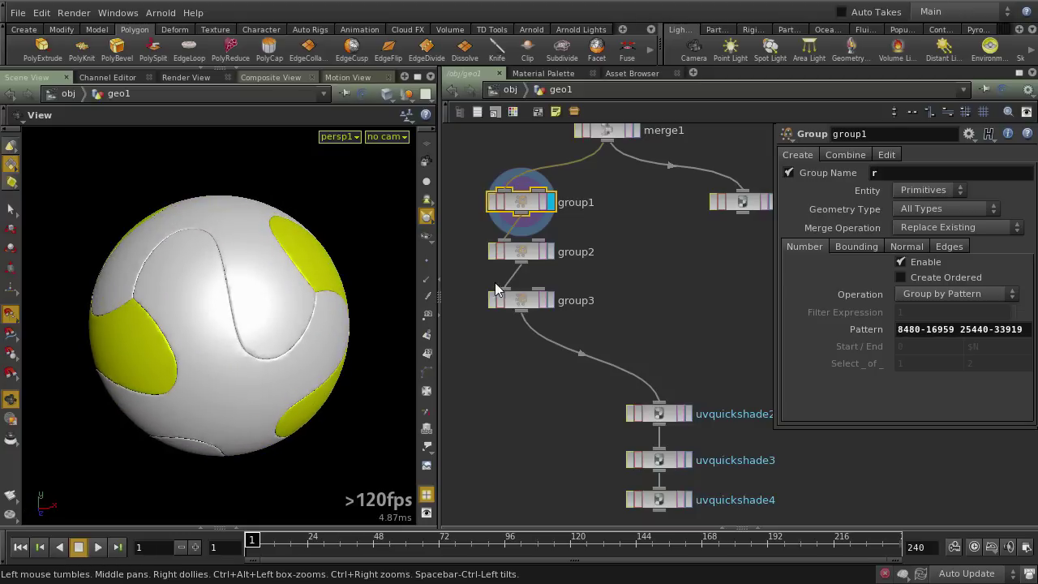
left_click(550, 252)
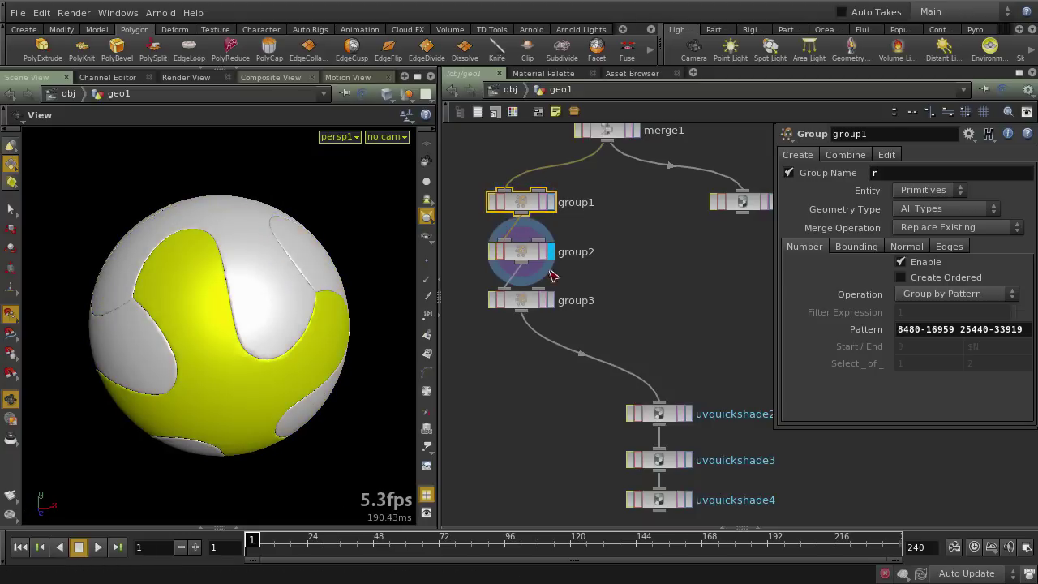
left_click_drag(278, 261, 409, 304)
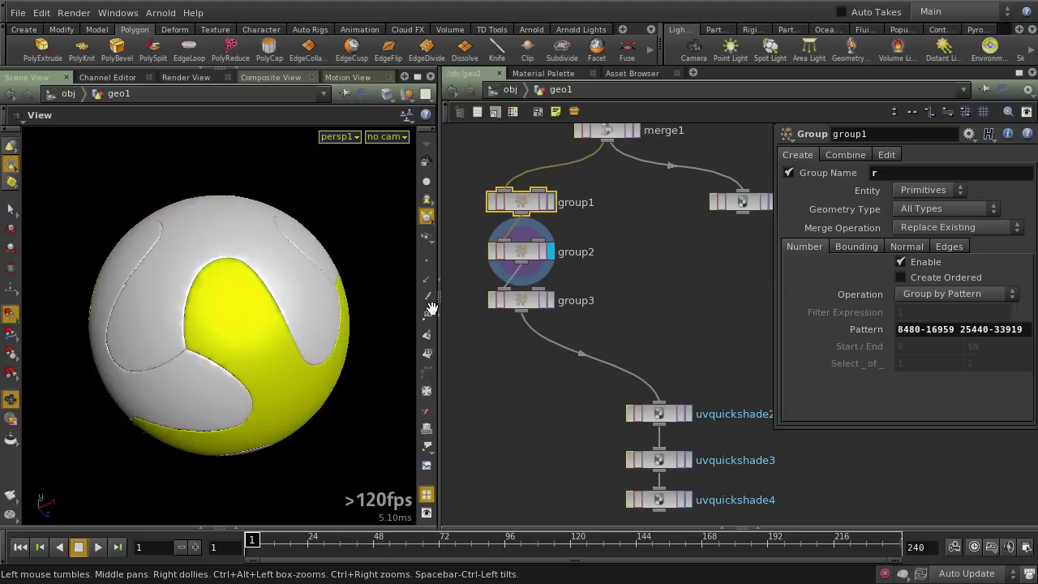
left_click(550, 300)
left_click(522, 300)
left_click_drag(296, 352, 294, 327)
Display uvquickshade2, uvquickshade3 and finally uvquickshade4, and inspect the textured panels around the ball
middle_click_drag(717, 369, 654, 296)
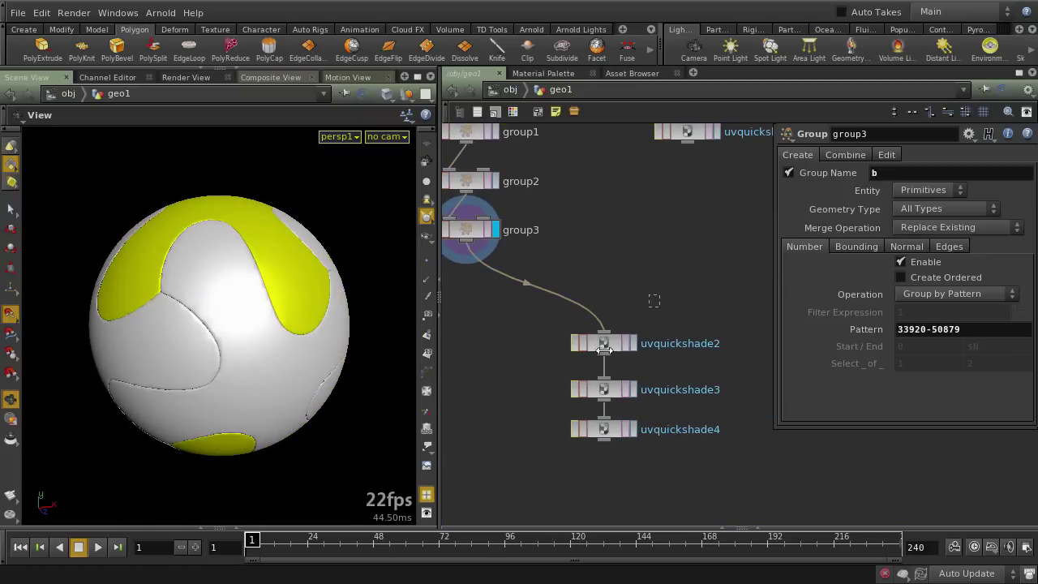
left_click(603, 344)
left_click(633, 343)
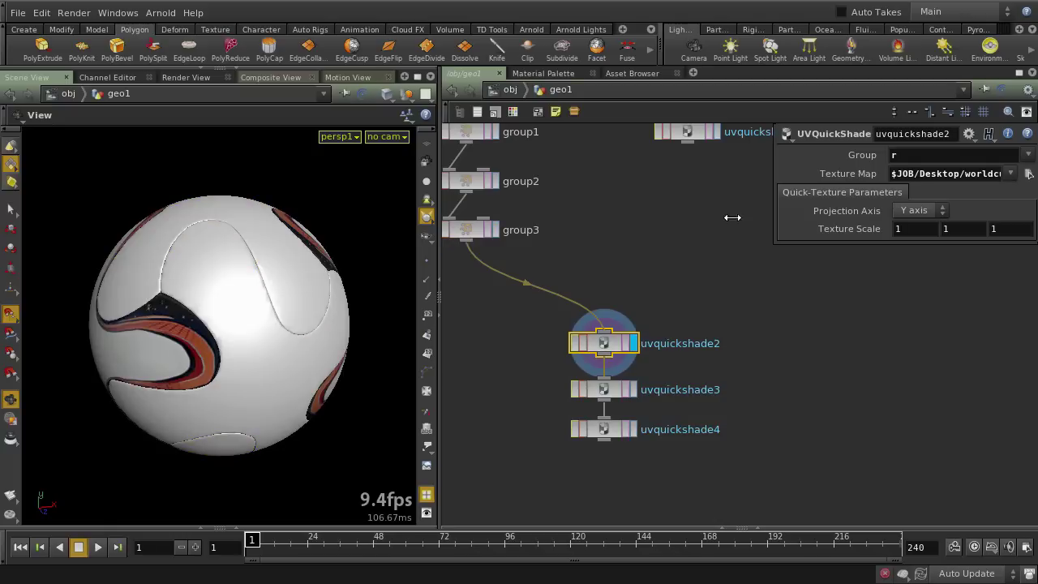
left_click(633, 389)
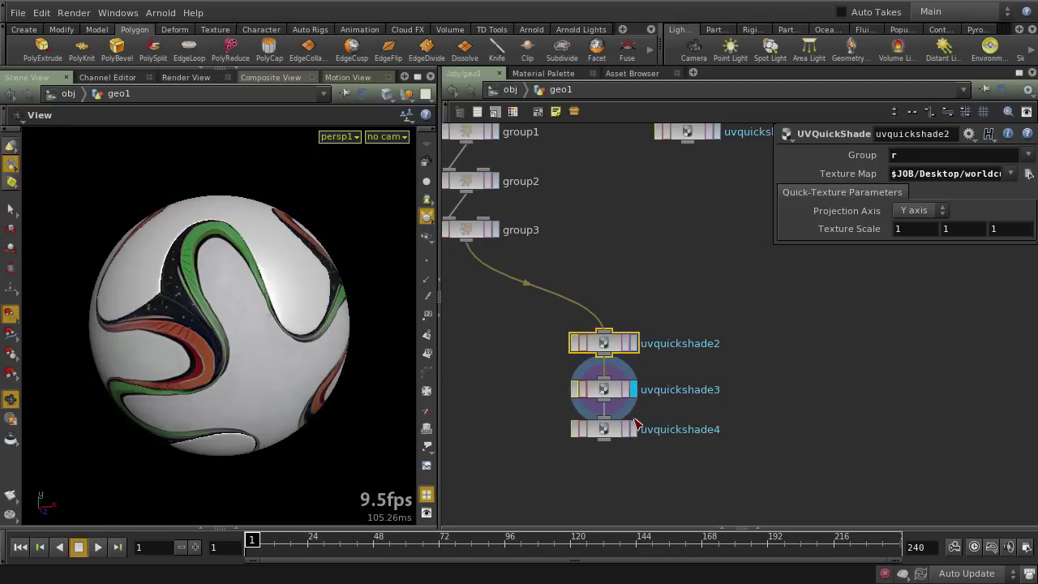
left_click(633, 429)
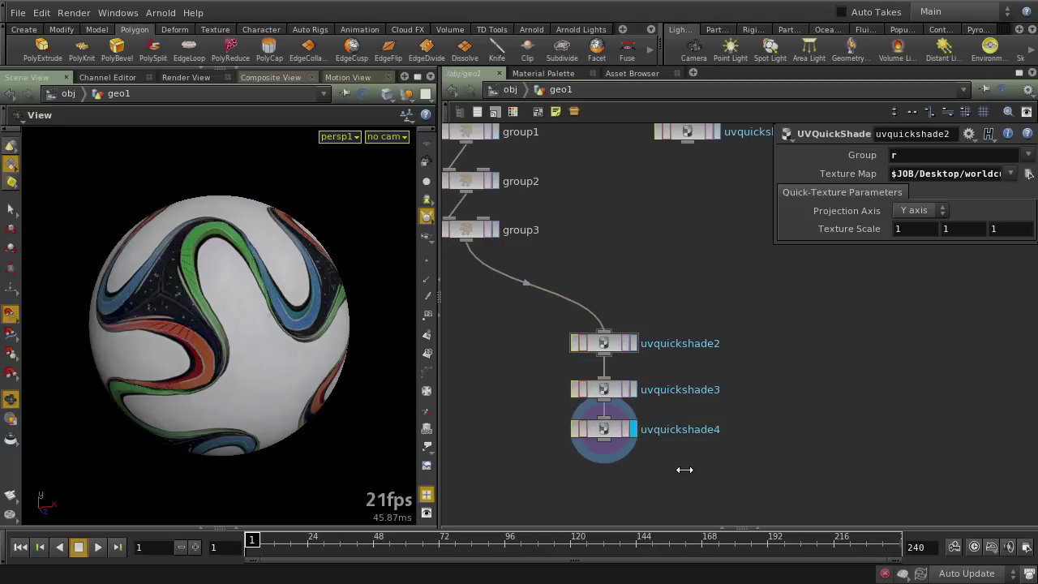
left_click_drag(169, 321, 184, 342)
right_click_drag(184, 343, 194, 325)
mouse_move(194, 325)
left_mouse_down()
mouse_move(225, 287)
mouse_move(203, 313)
left_mouse_up()
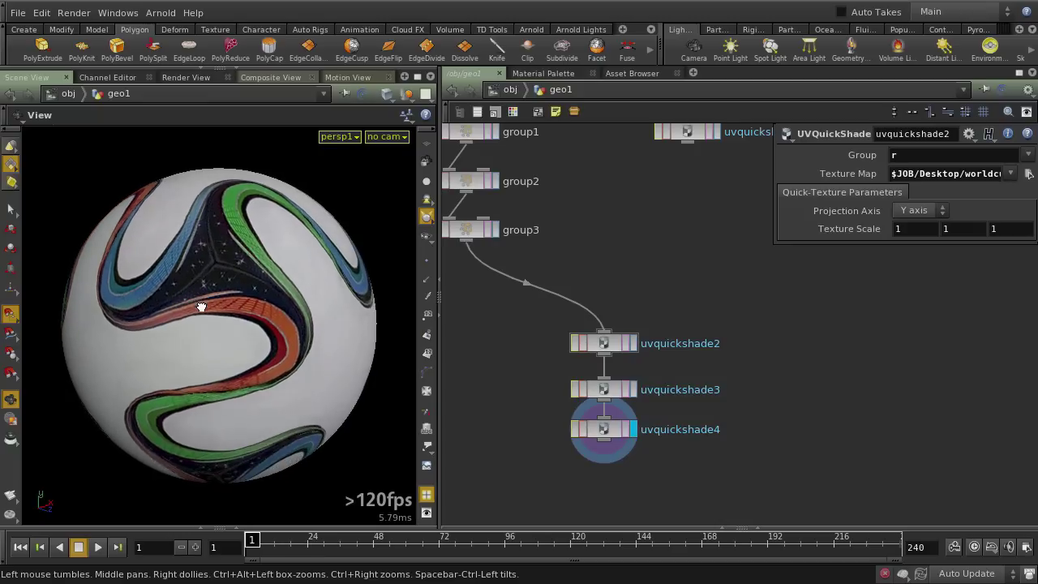